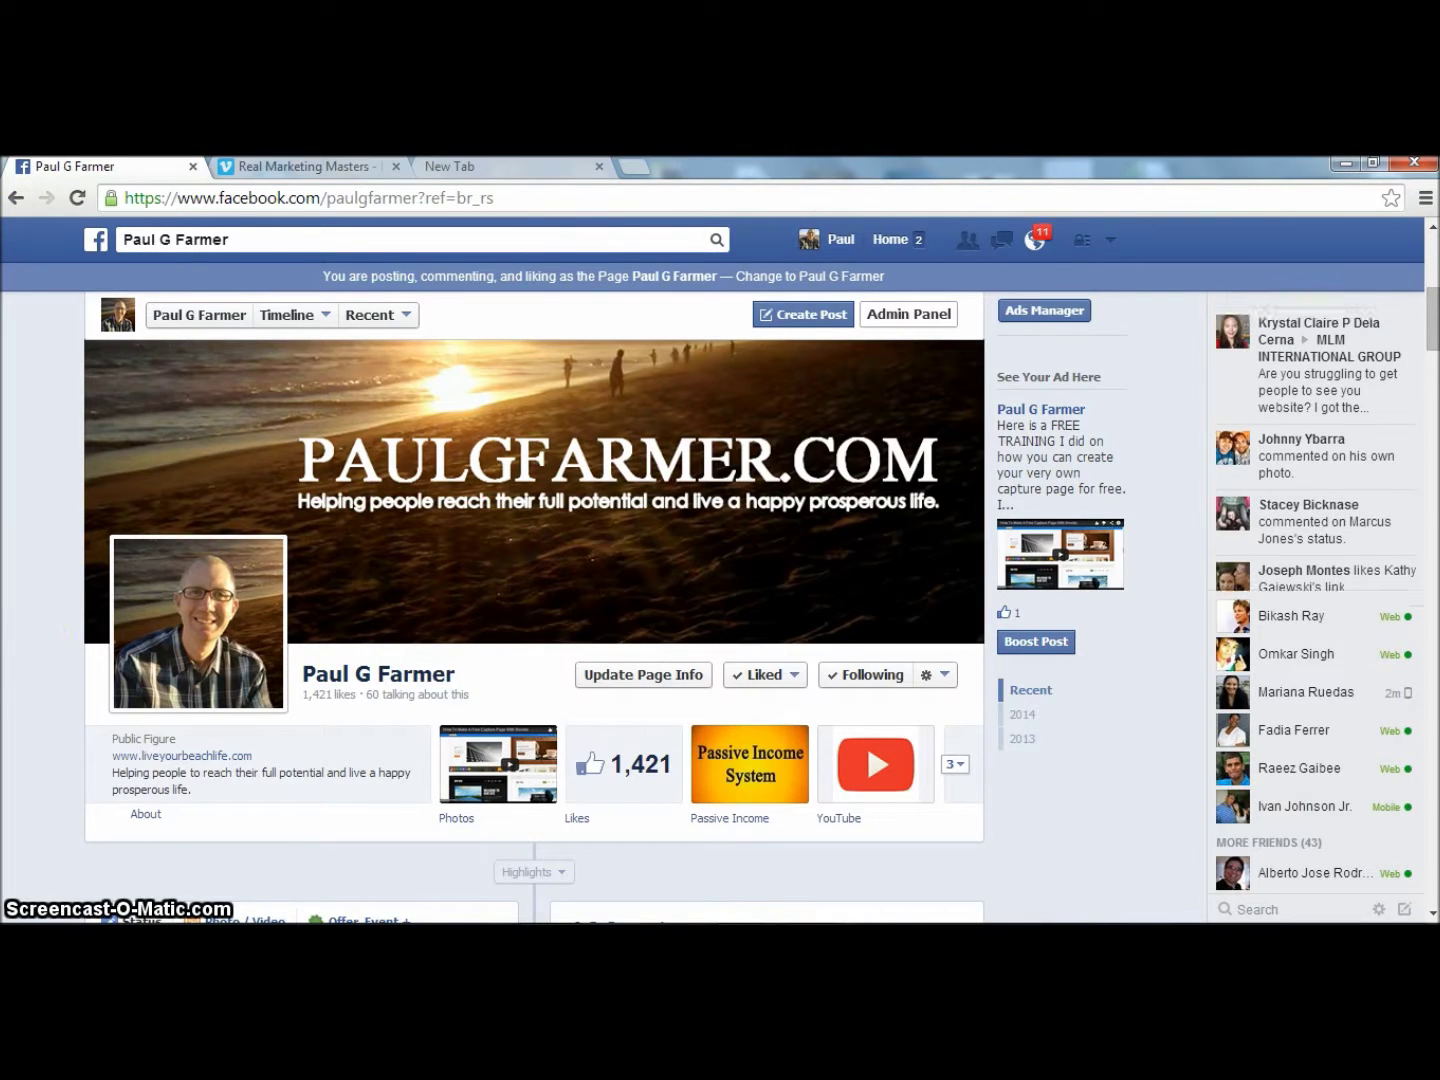
Load weebly.com in the empty browser tab and dismiss the prompt to categorize the websites.
left_click(489, 167)
left_click(483, 199)
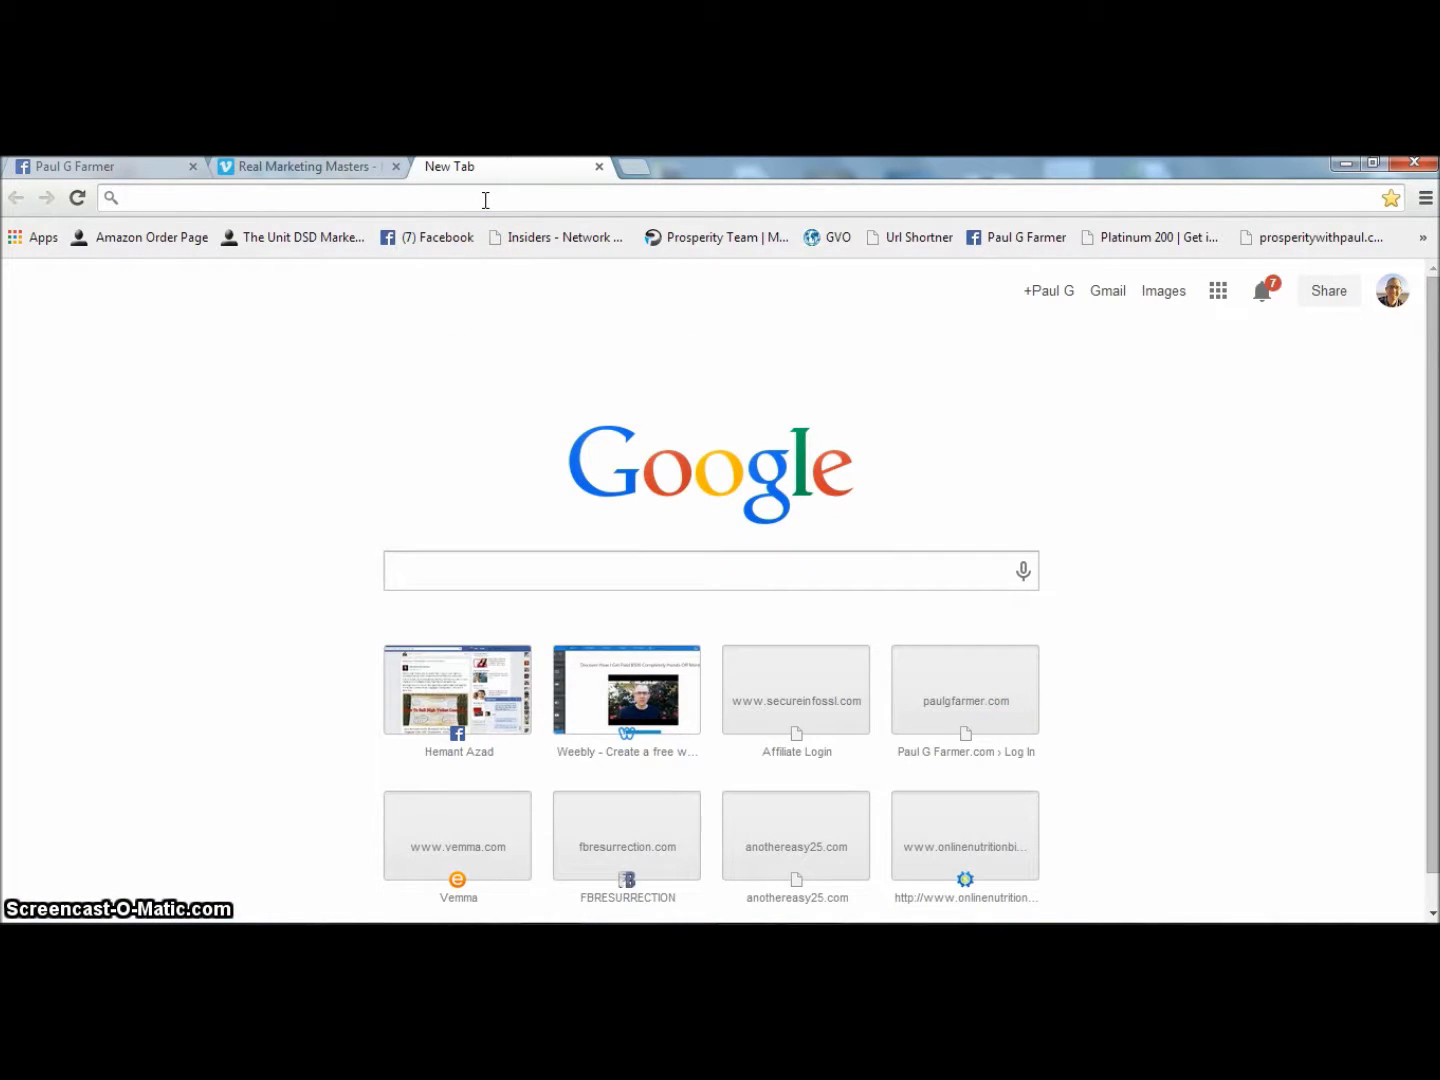
type("weebl")
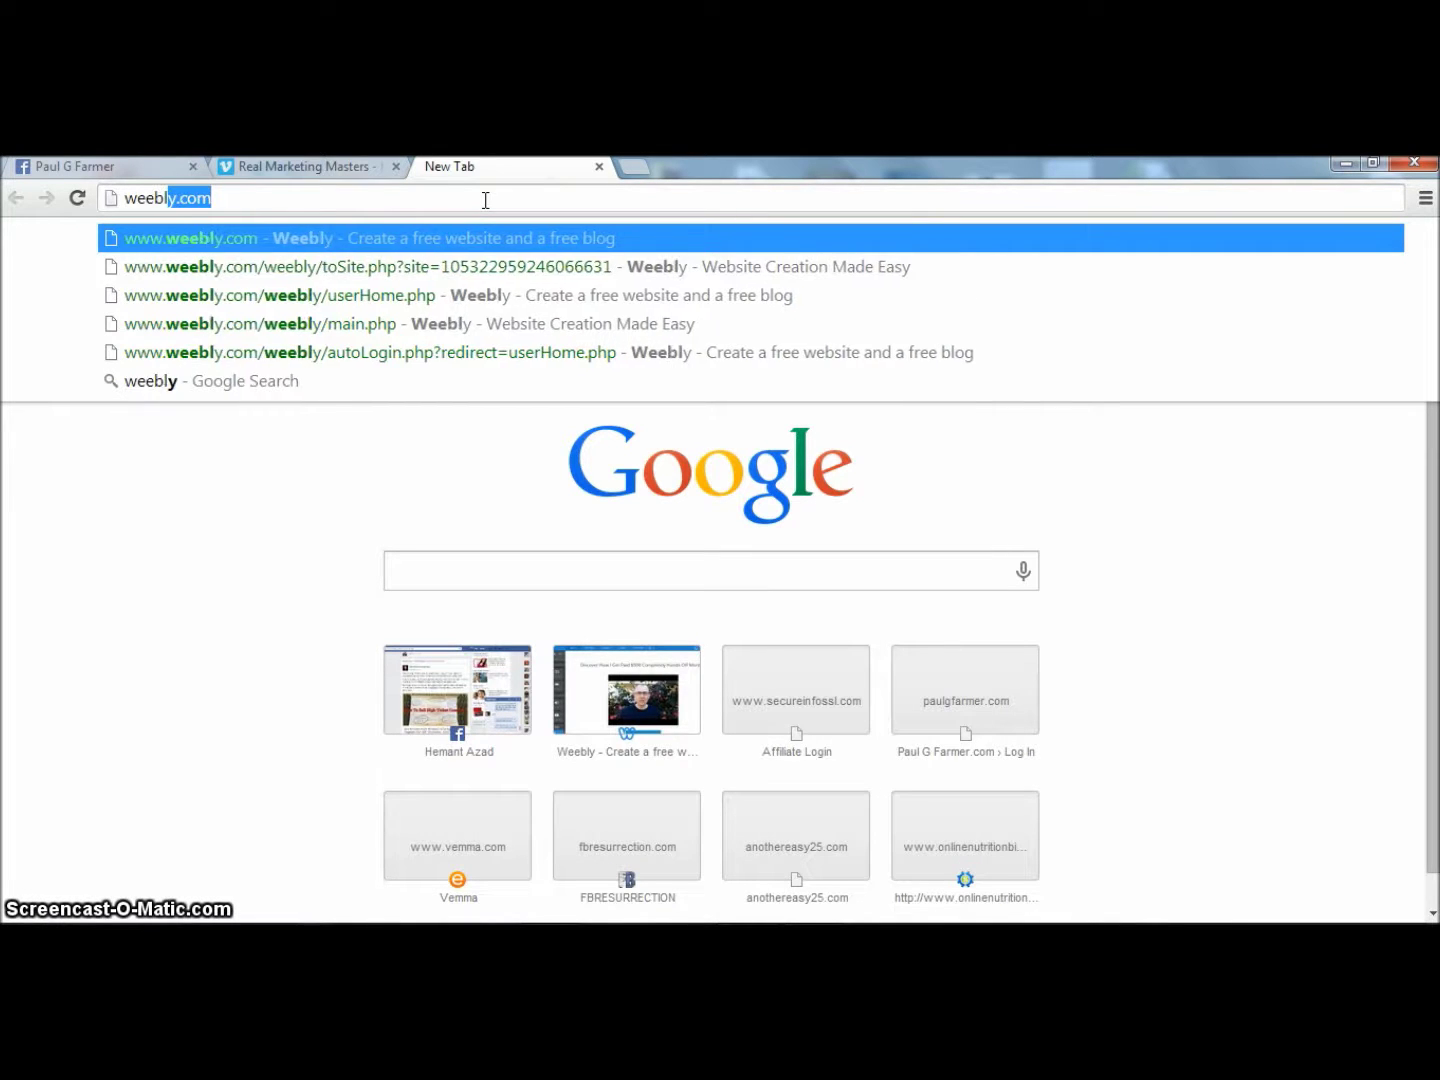
type("e")
key("BackSpace")
type("y")
key("Return")
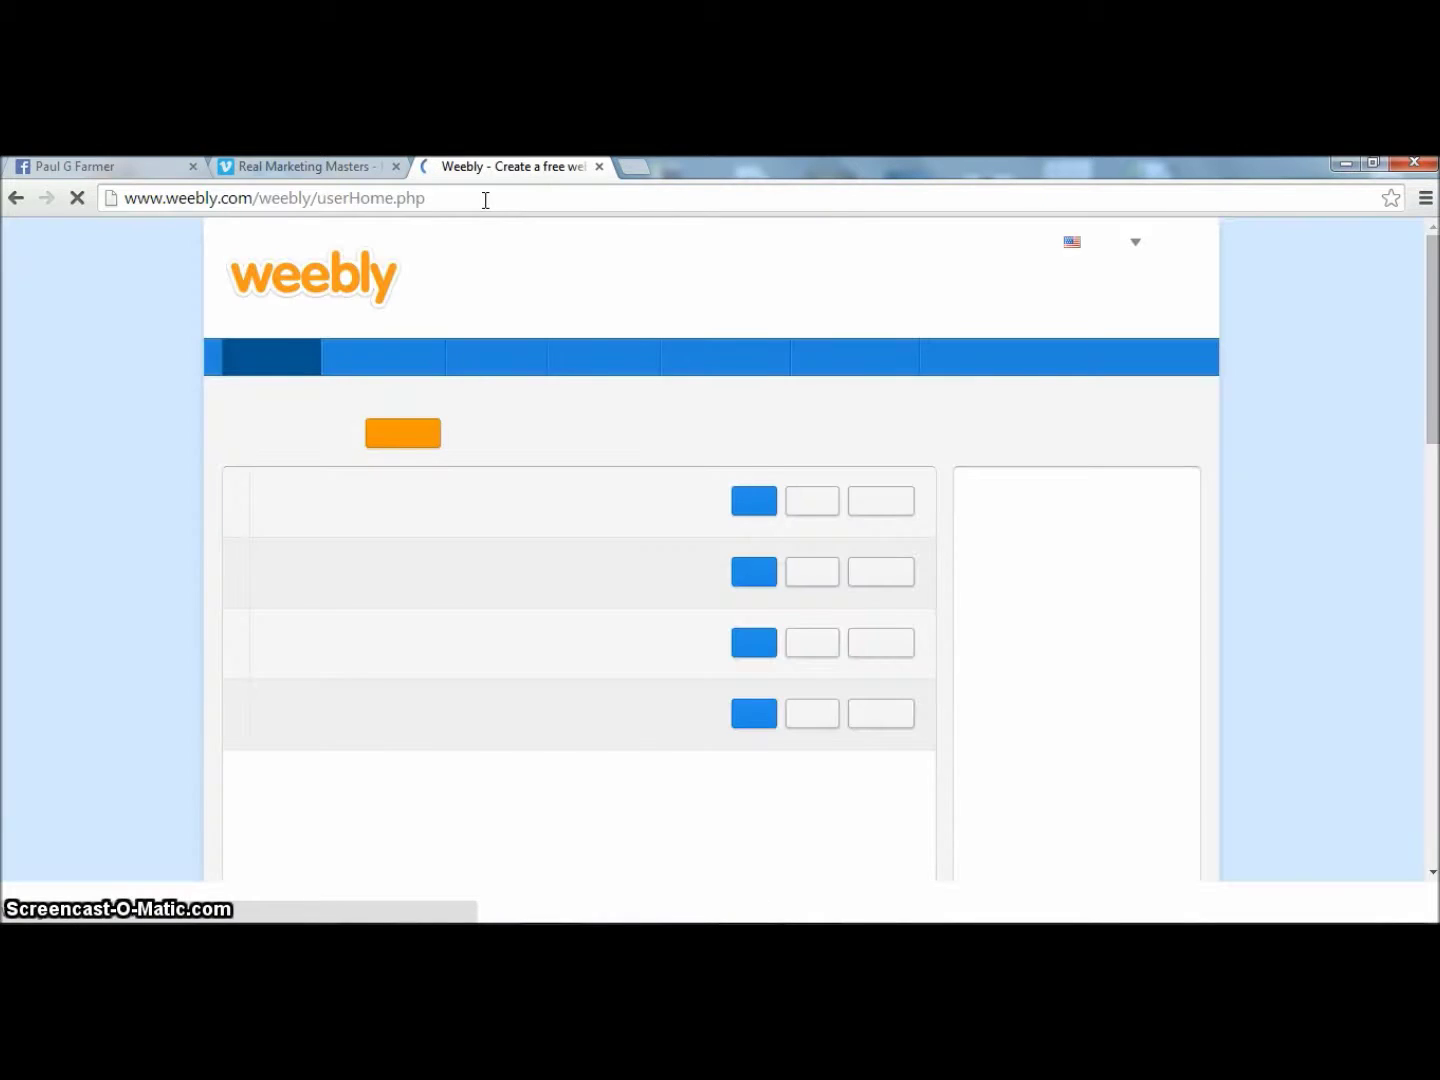
left_click(482, 198)
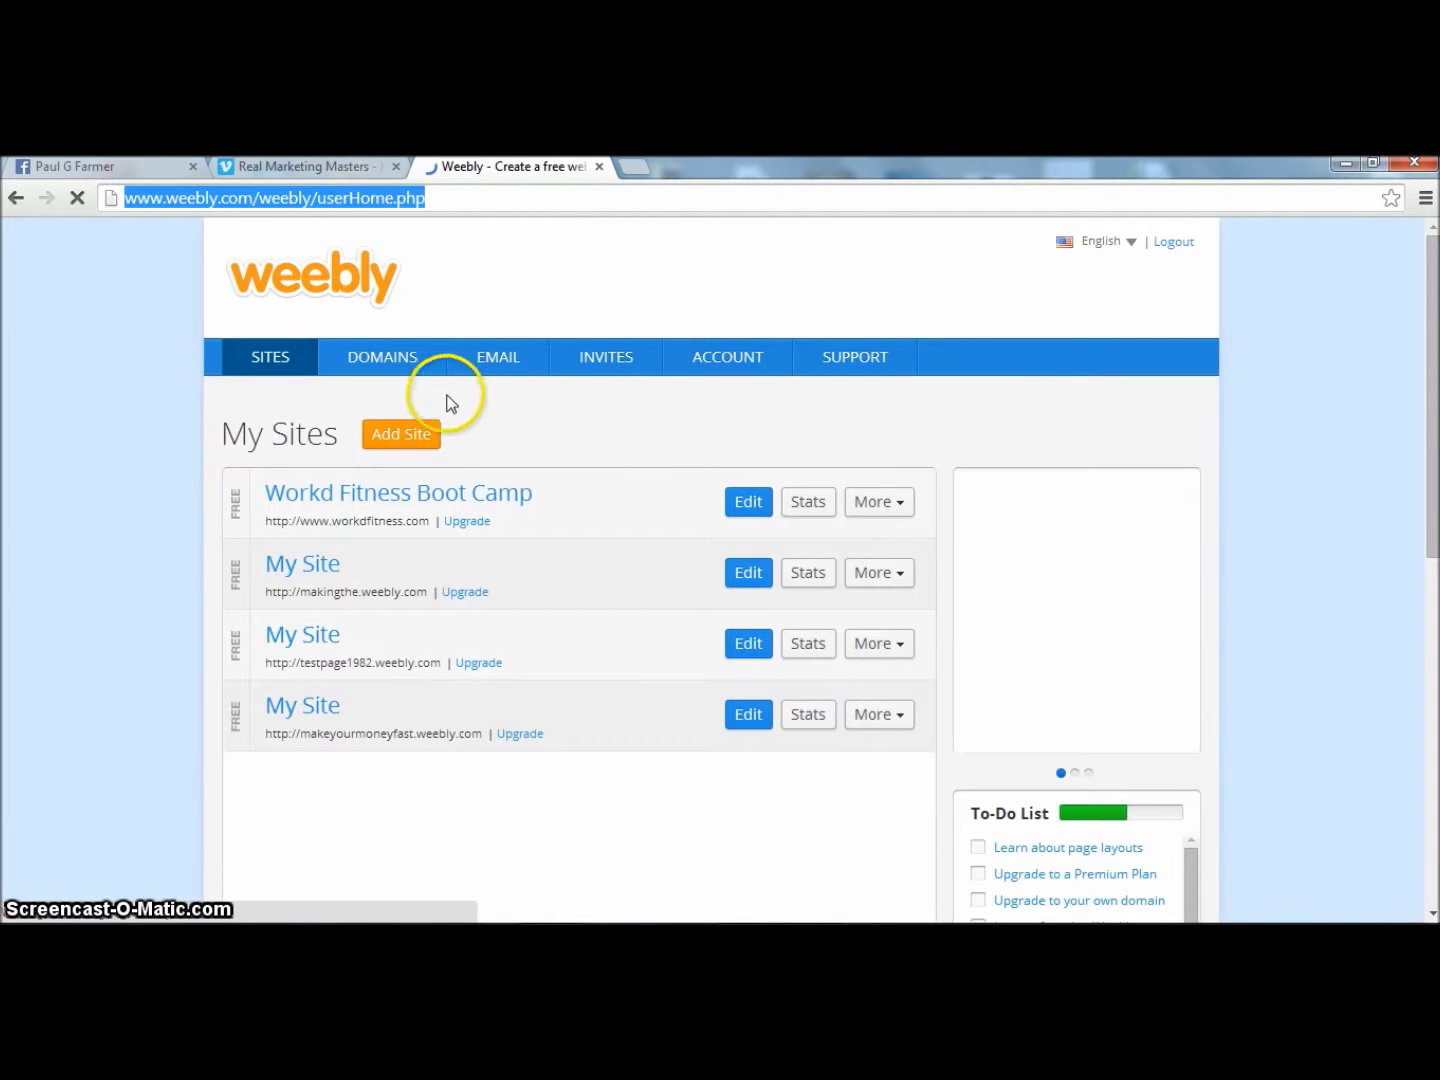
left_click(404, 437)
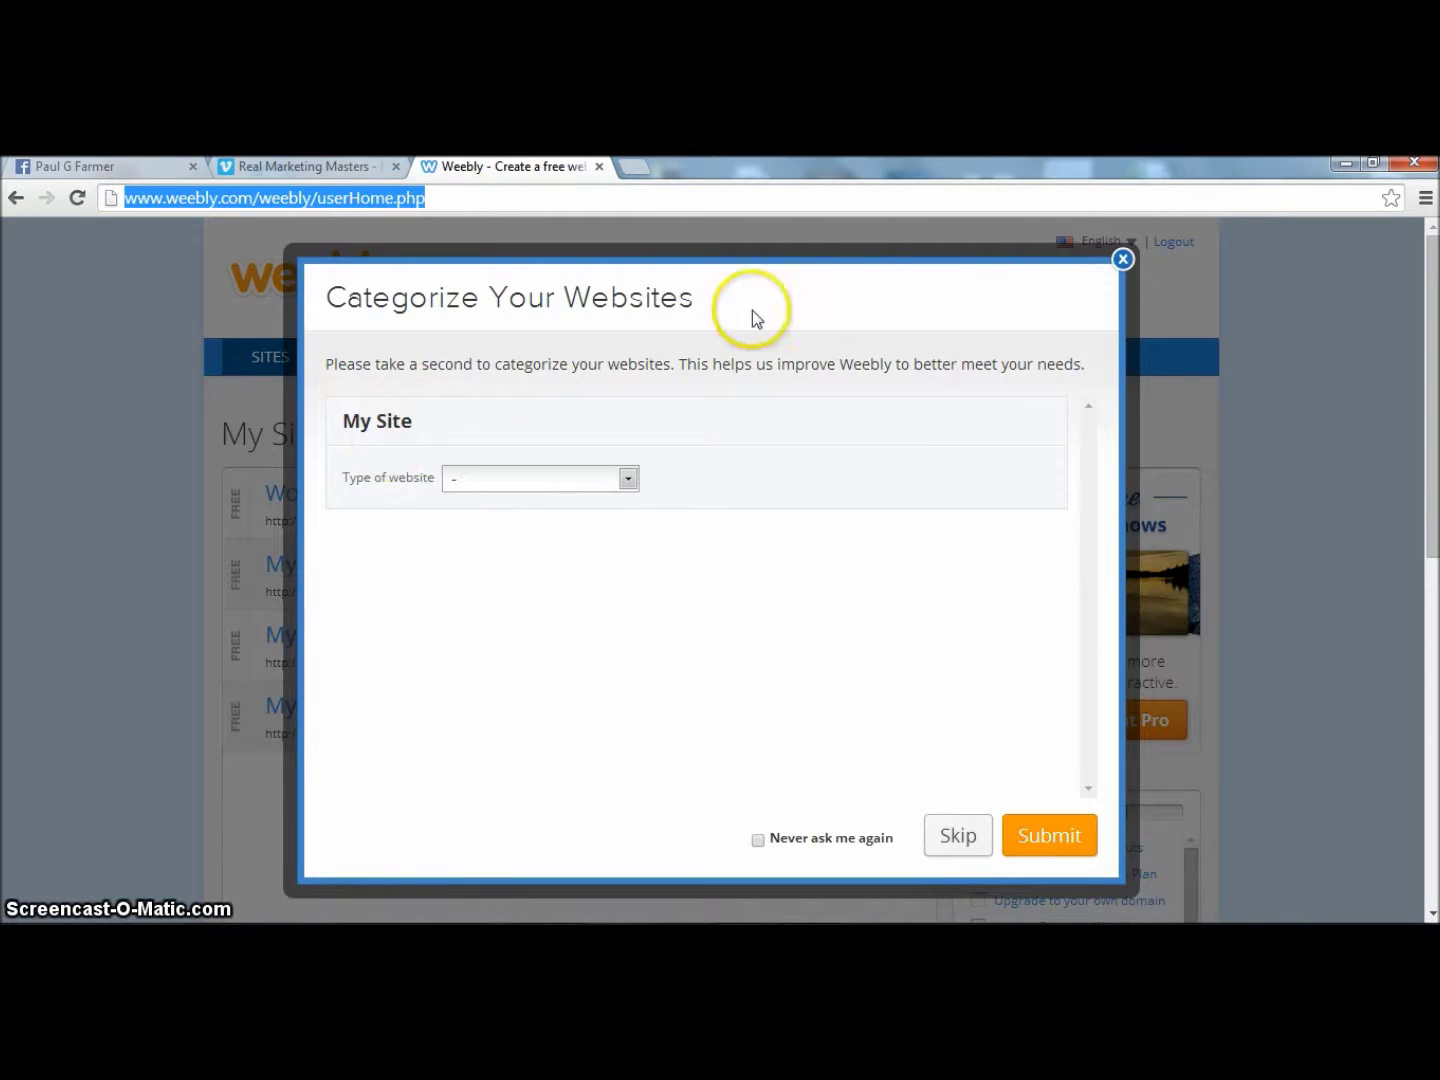
left_click(1121, 259)
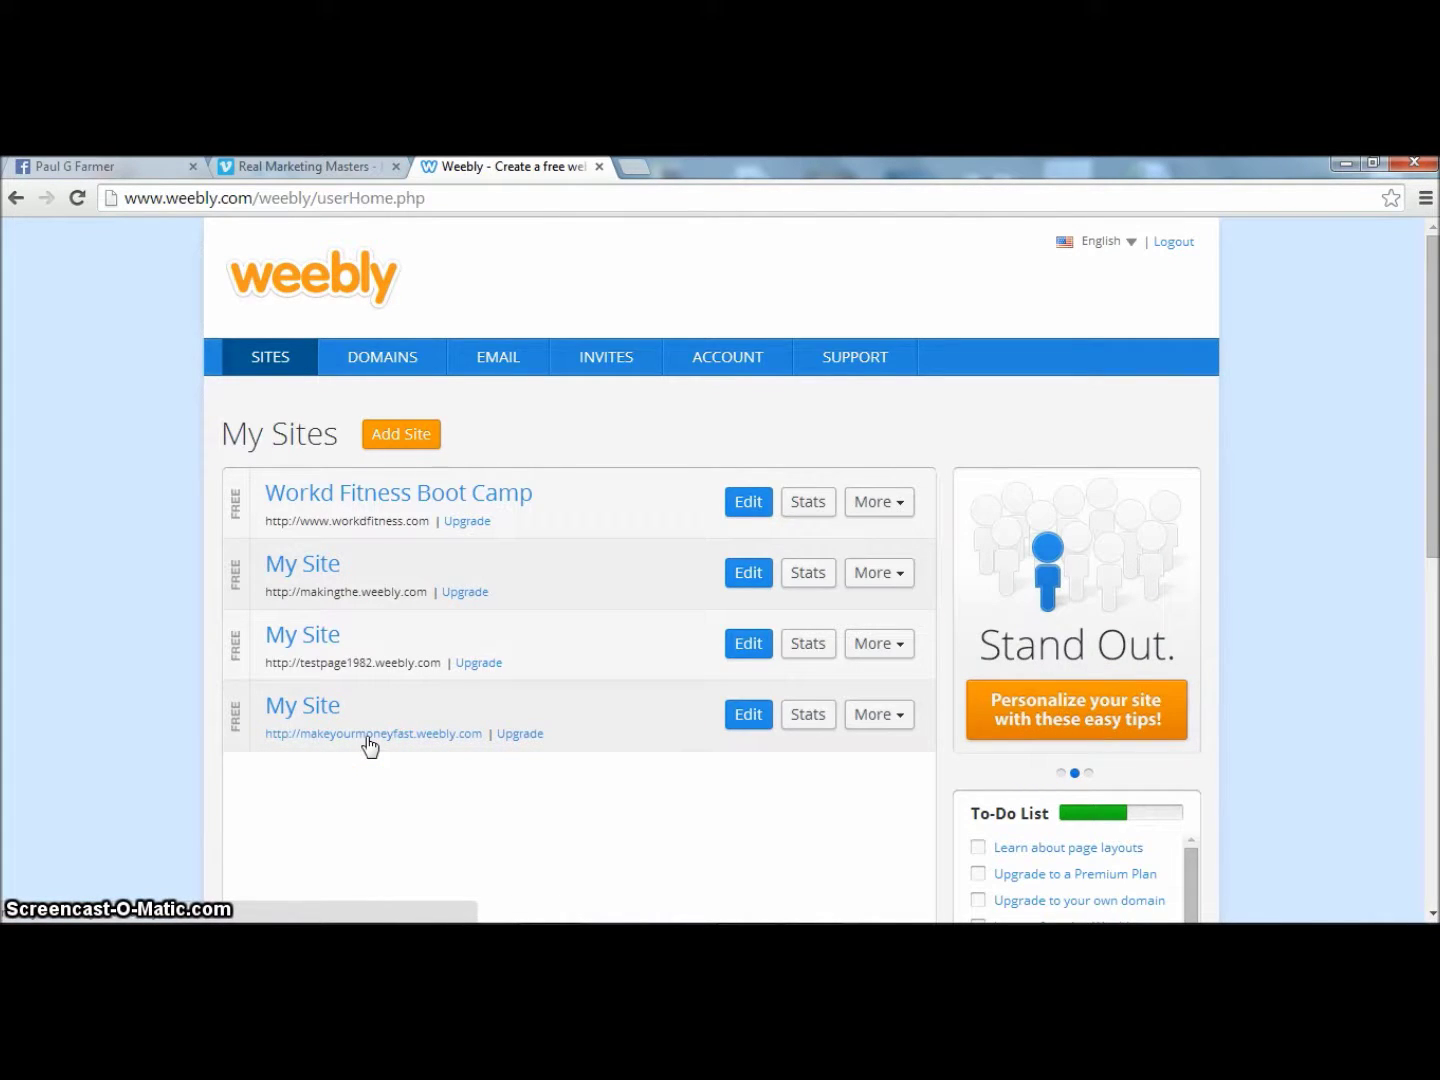
View the makeyourmoneyfast.weebly.com capture page in the site editor, and close its browser tab.
left_click(743, 715)
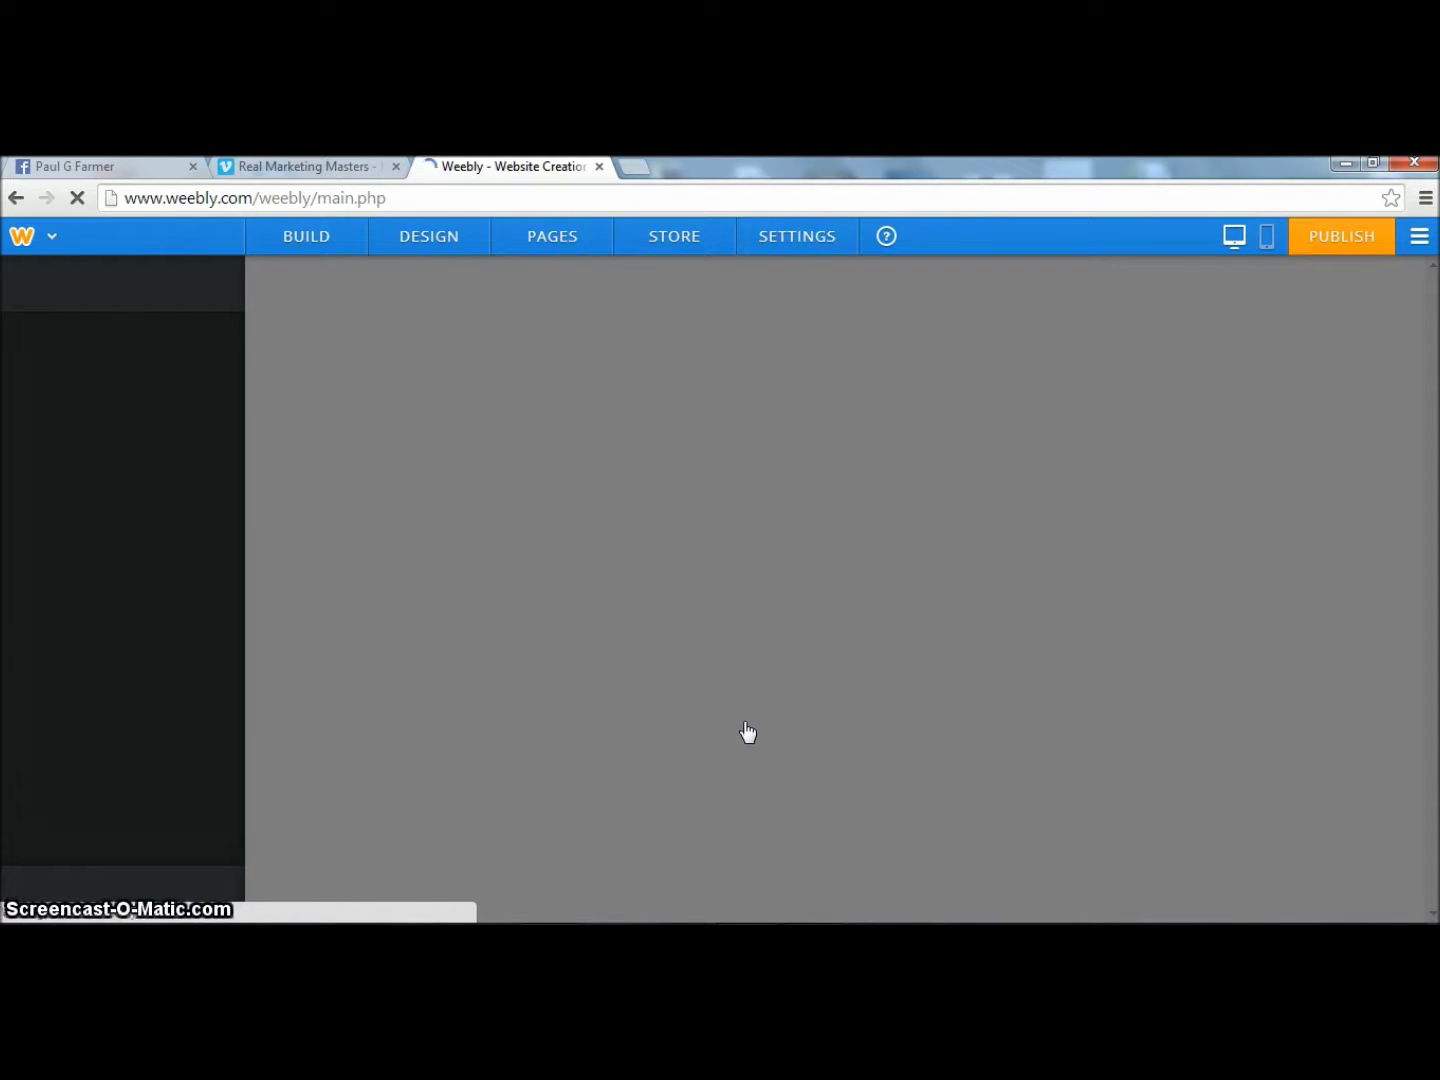
left_click(869, 660)
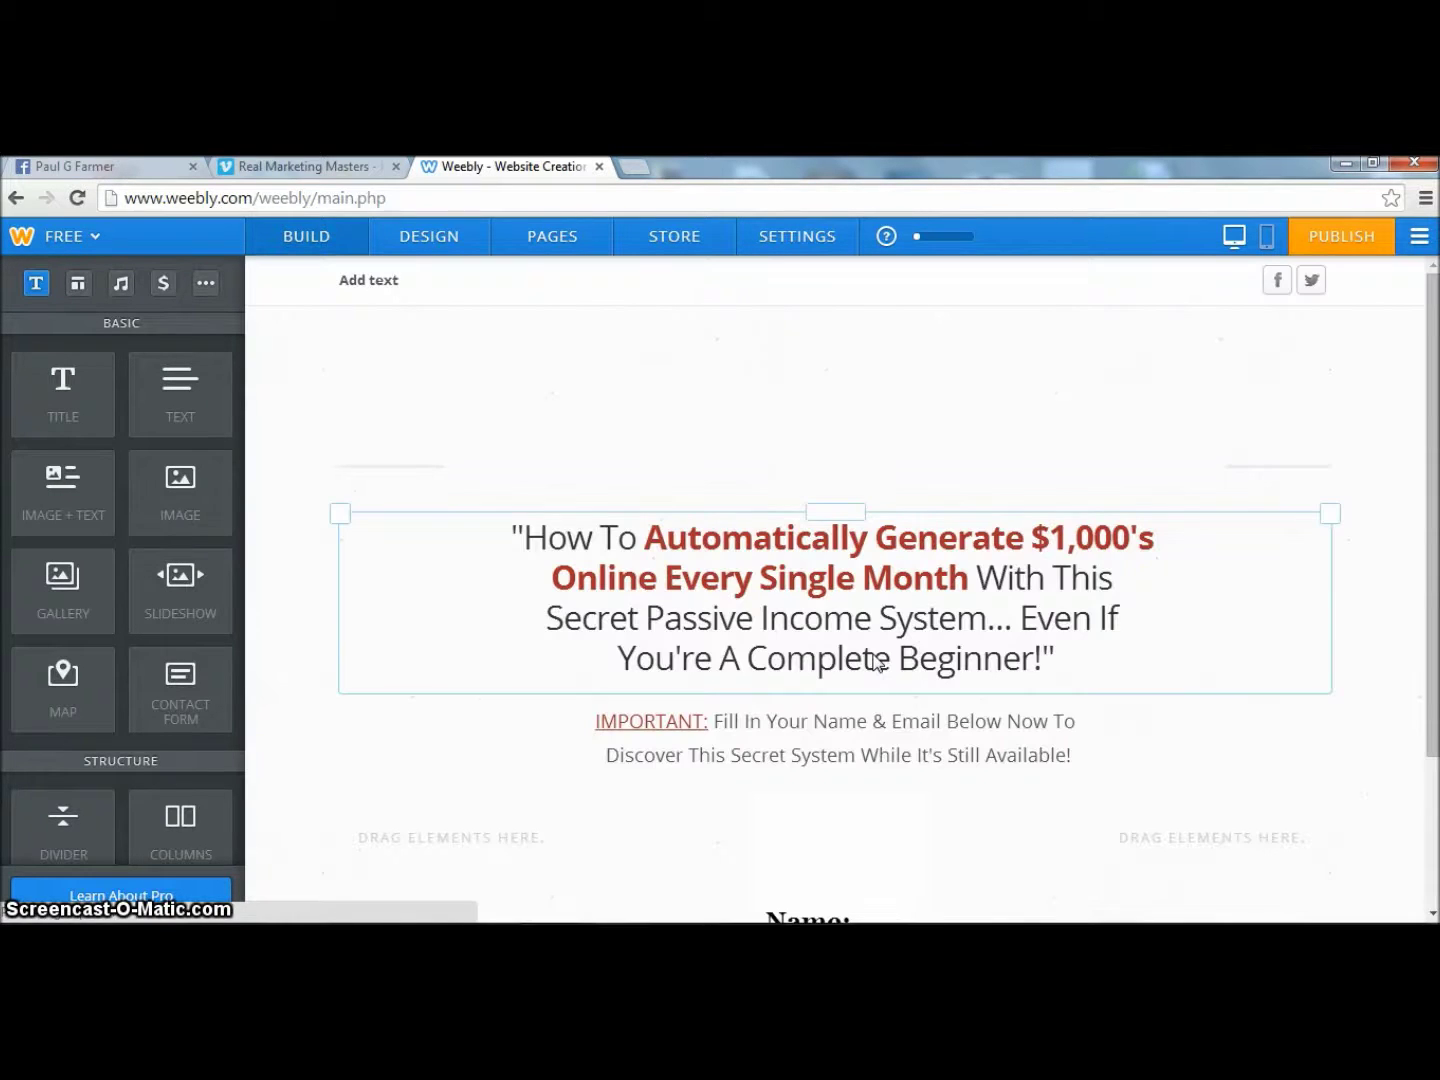
left_click_drag(865, 597, 832, 482)
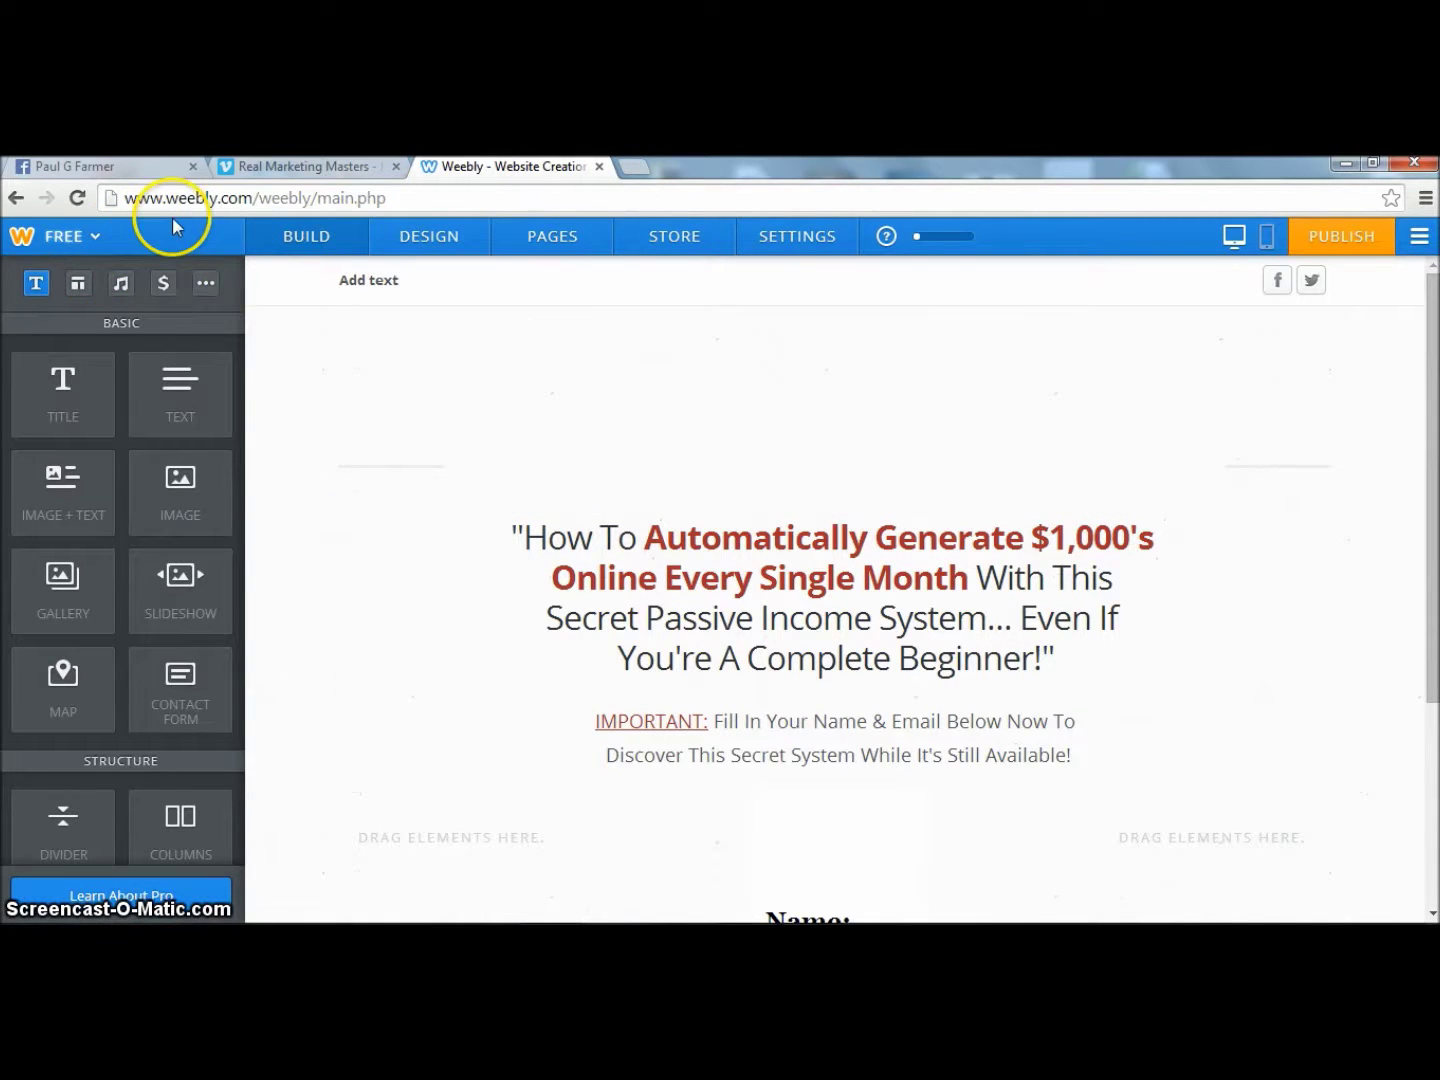
left_click(599, 166)
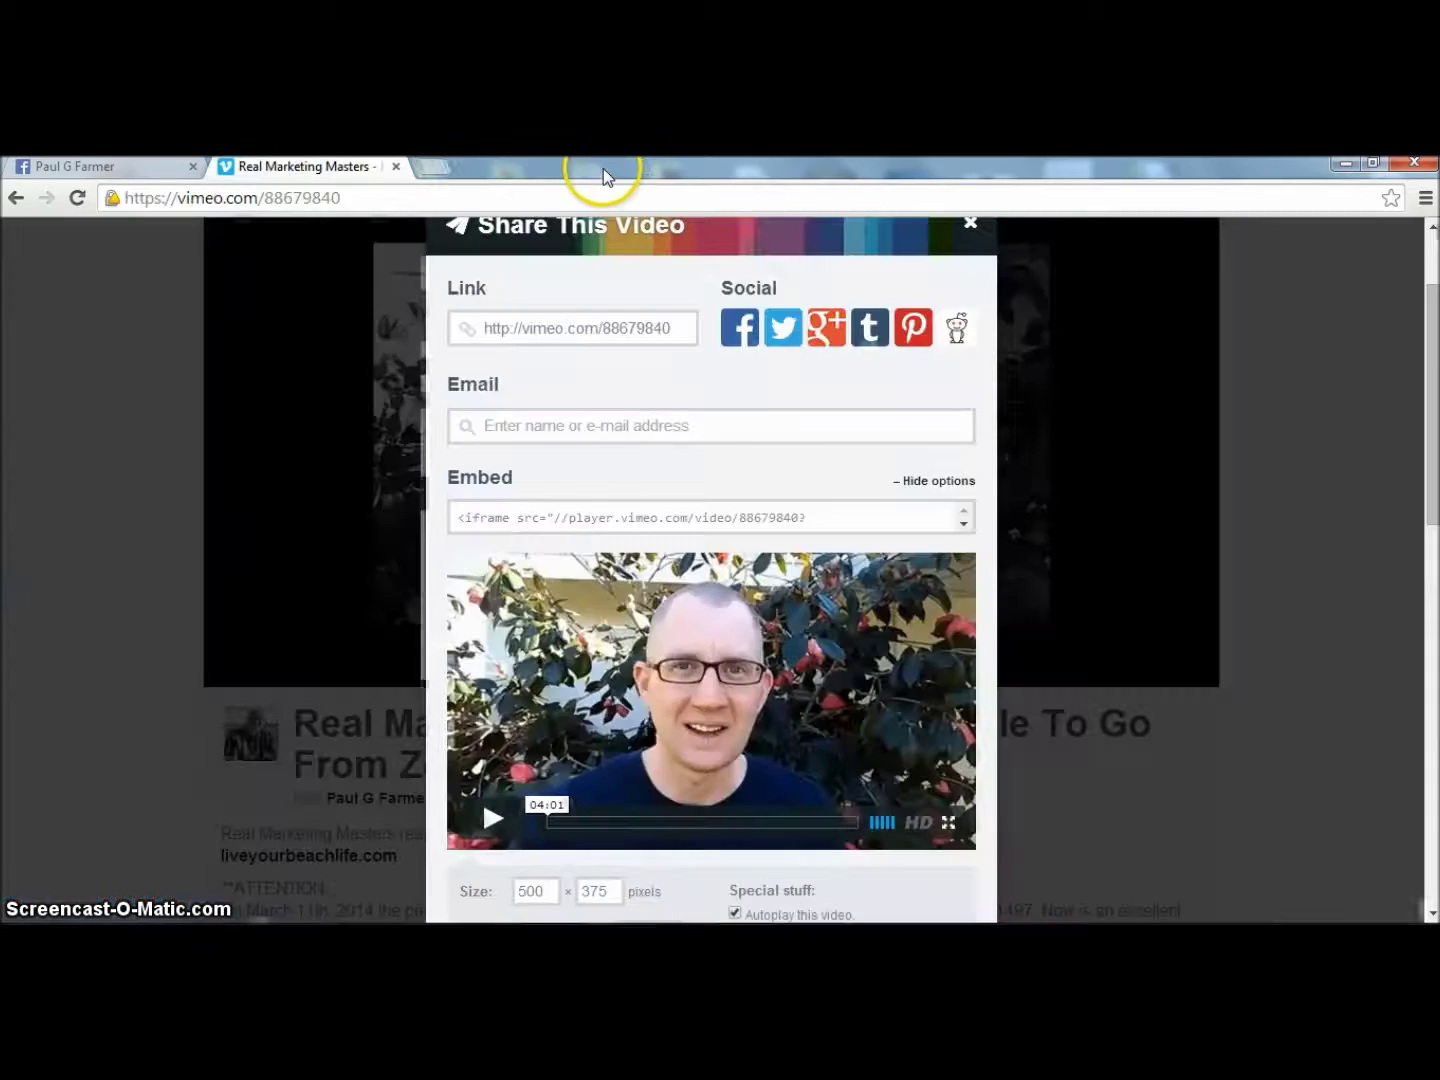
Load Weebly in a new tab, dismissing the categorize prompt, and open the makingthe.weebly.com site for editing.
left_click(422, 169)
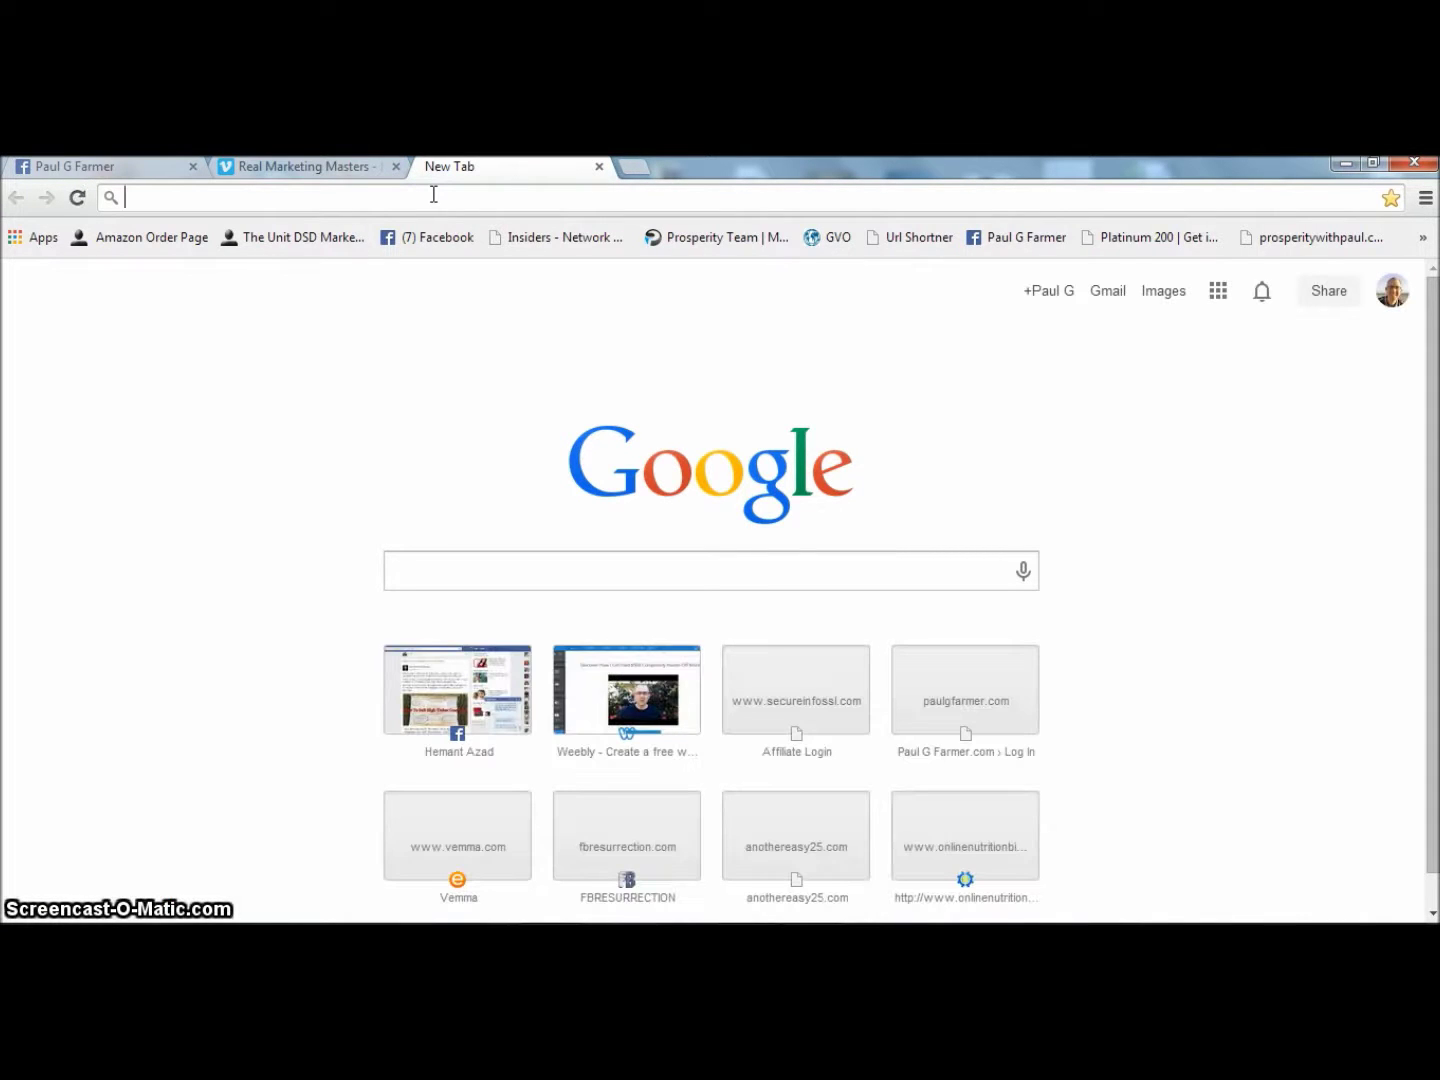
type("wee")
key("Return")
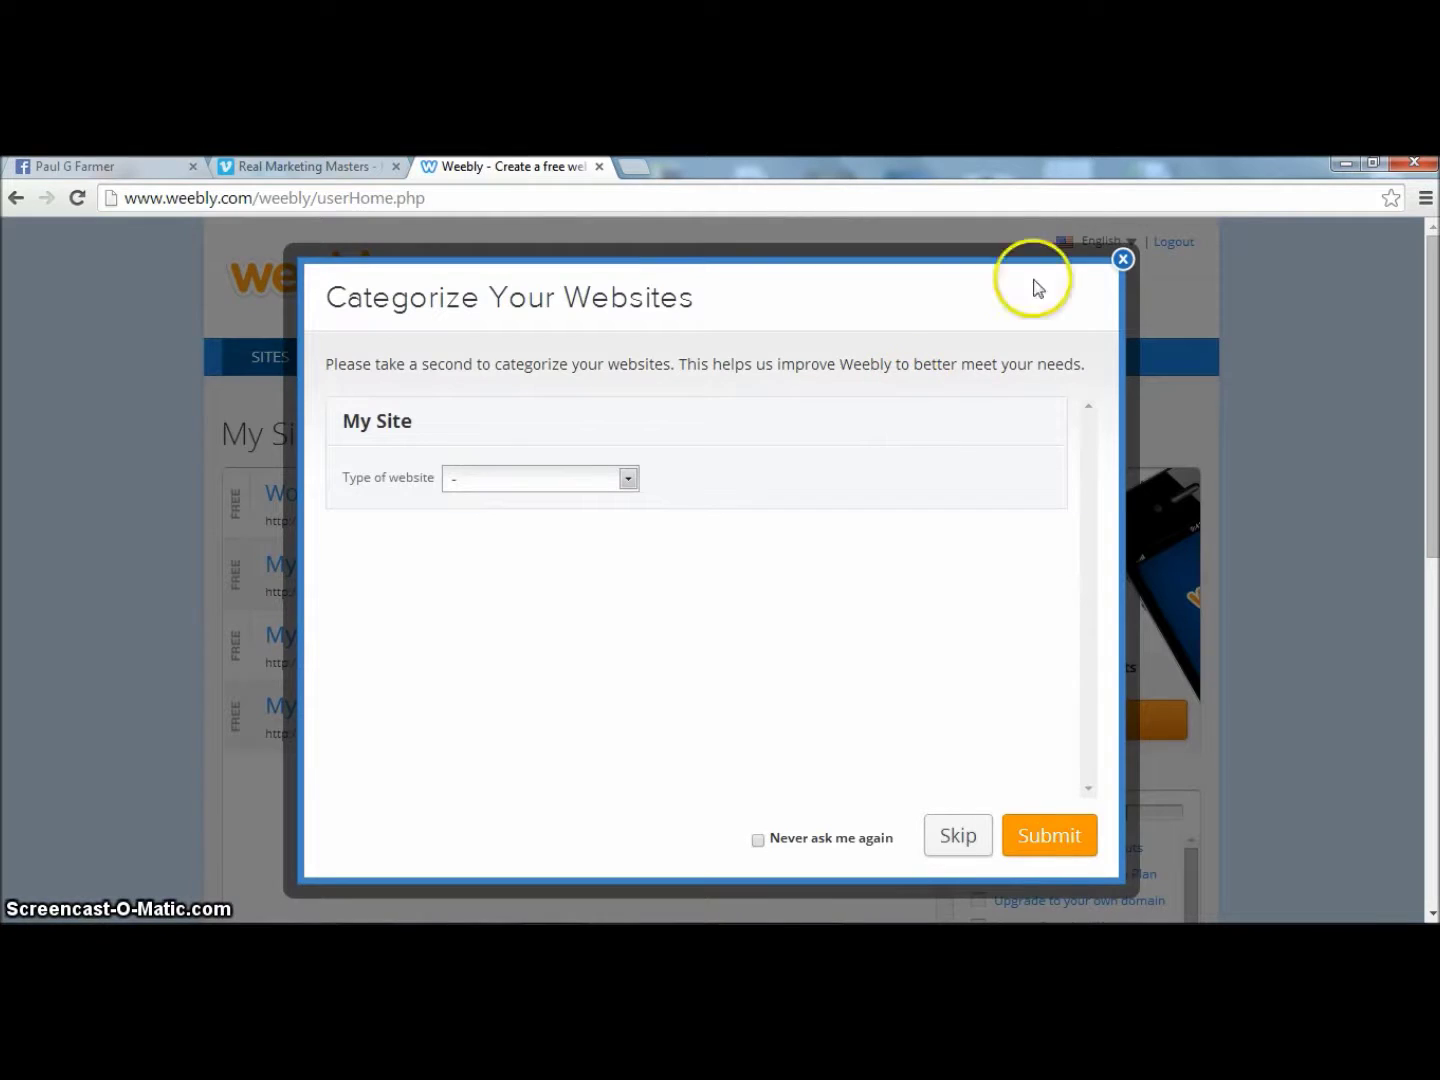
left_click(1122, 259)
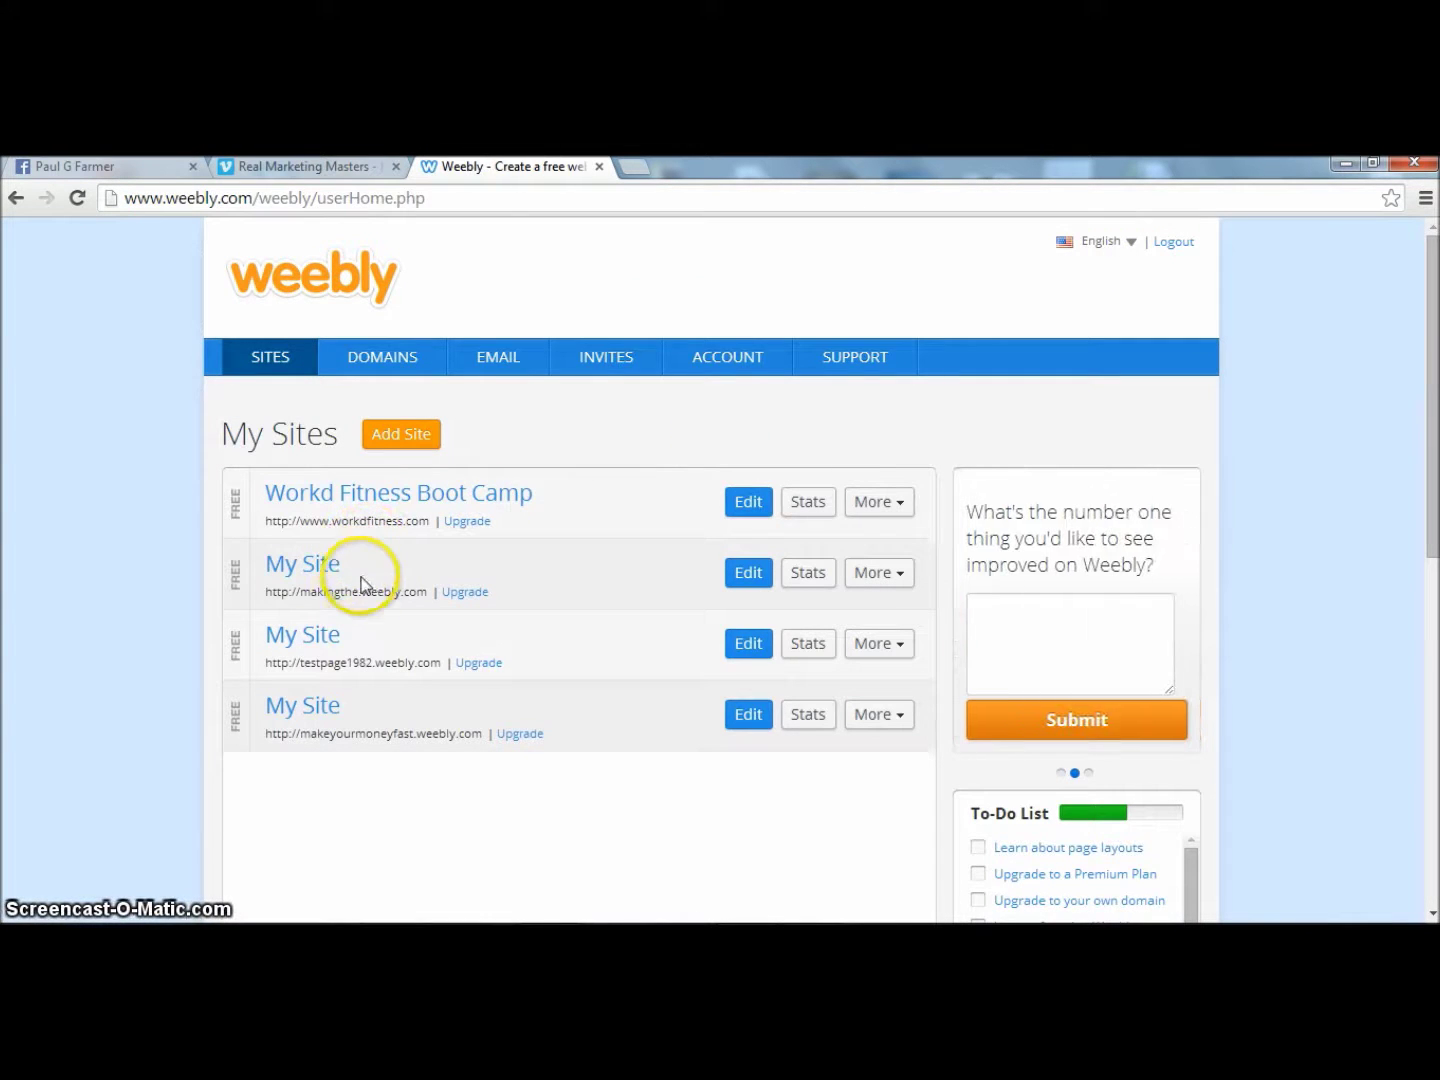
left_click(761, 580)
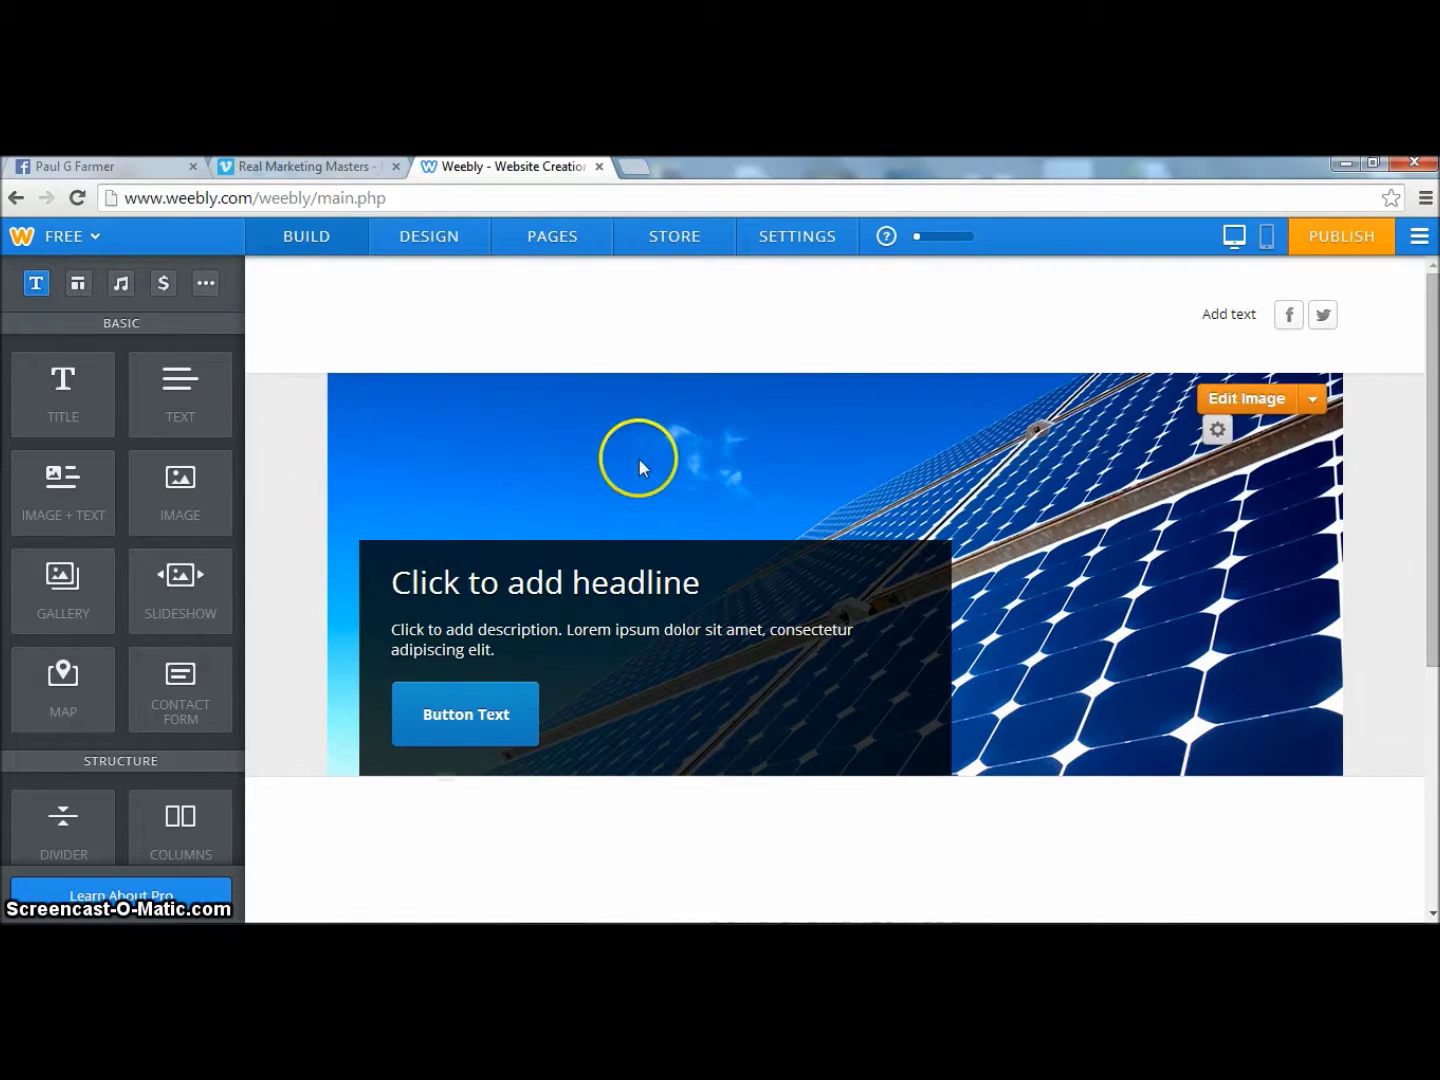
Check the social icon link settings, and try showing the site title as text before switching it off again.
left_click(1324, 321)
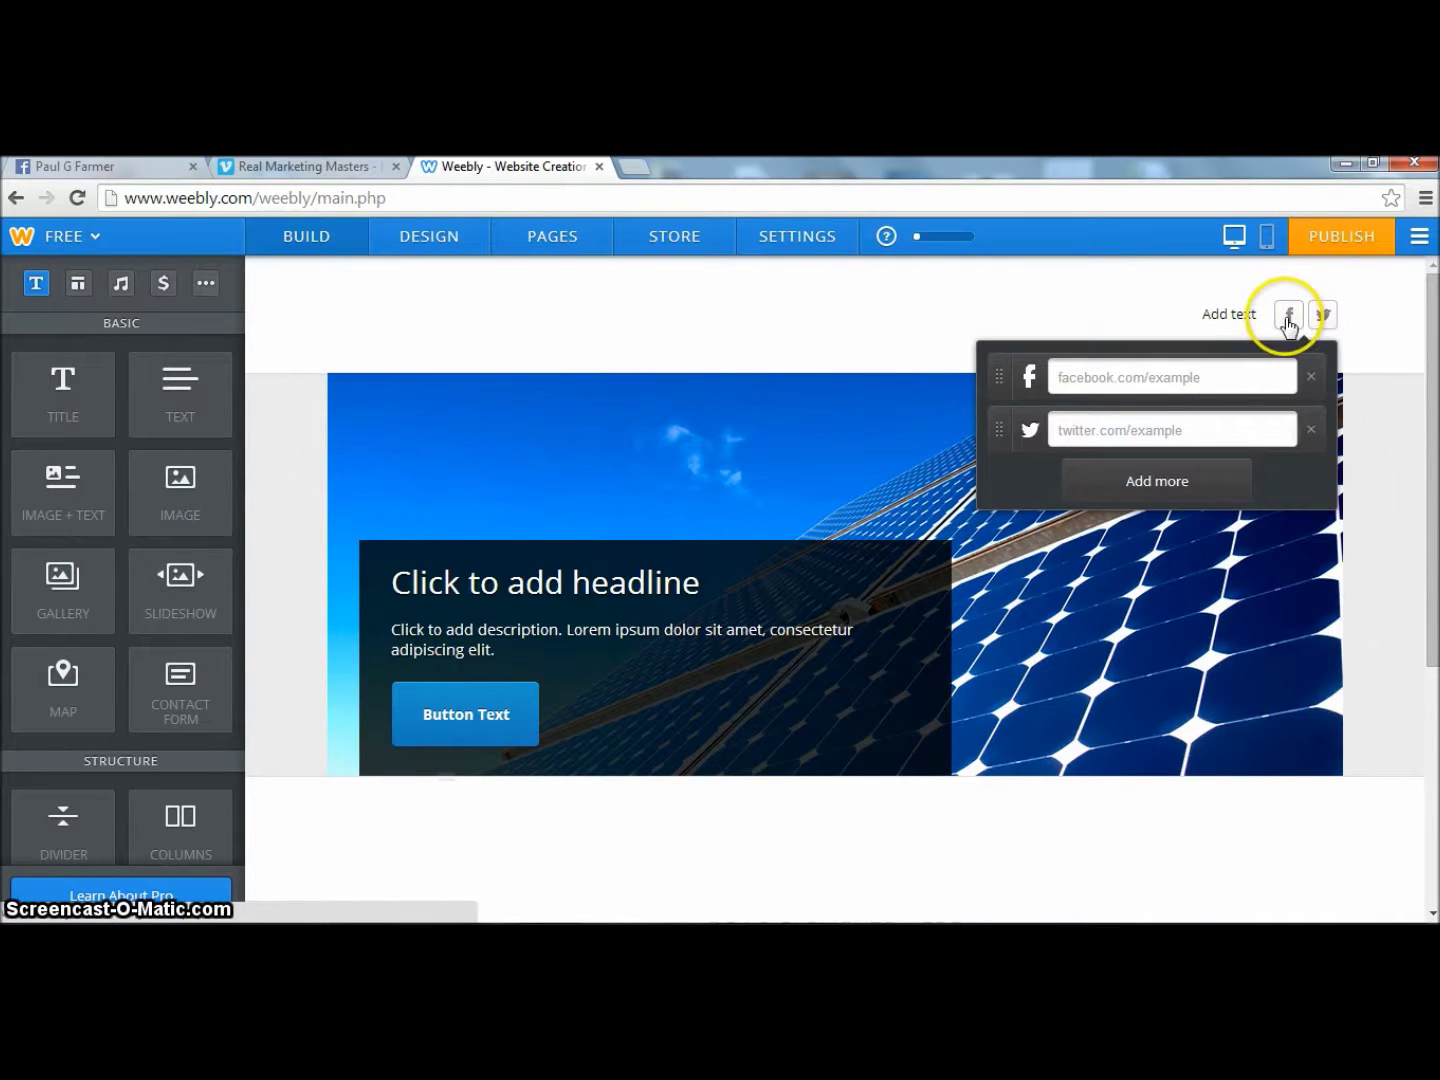
left_click(1028, 295)
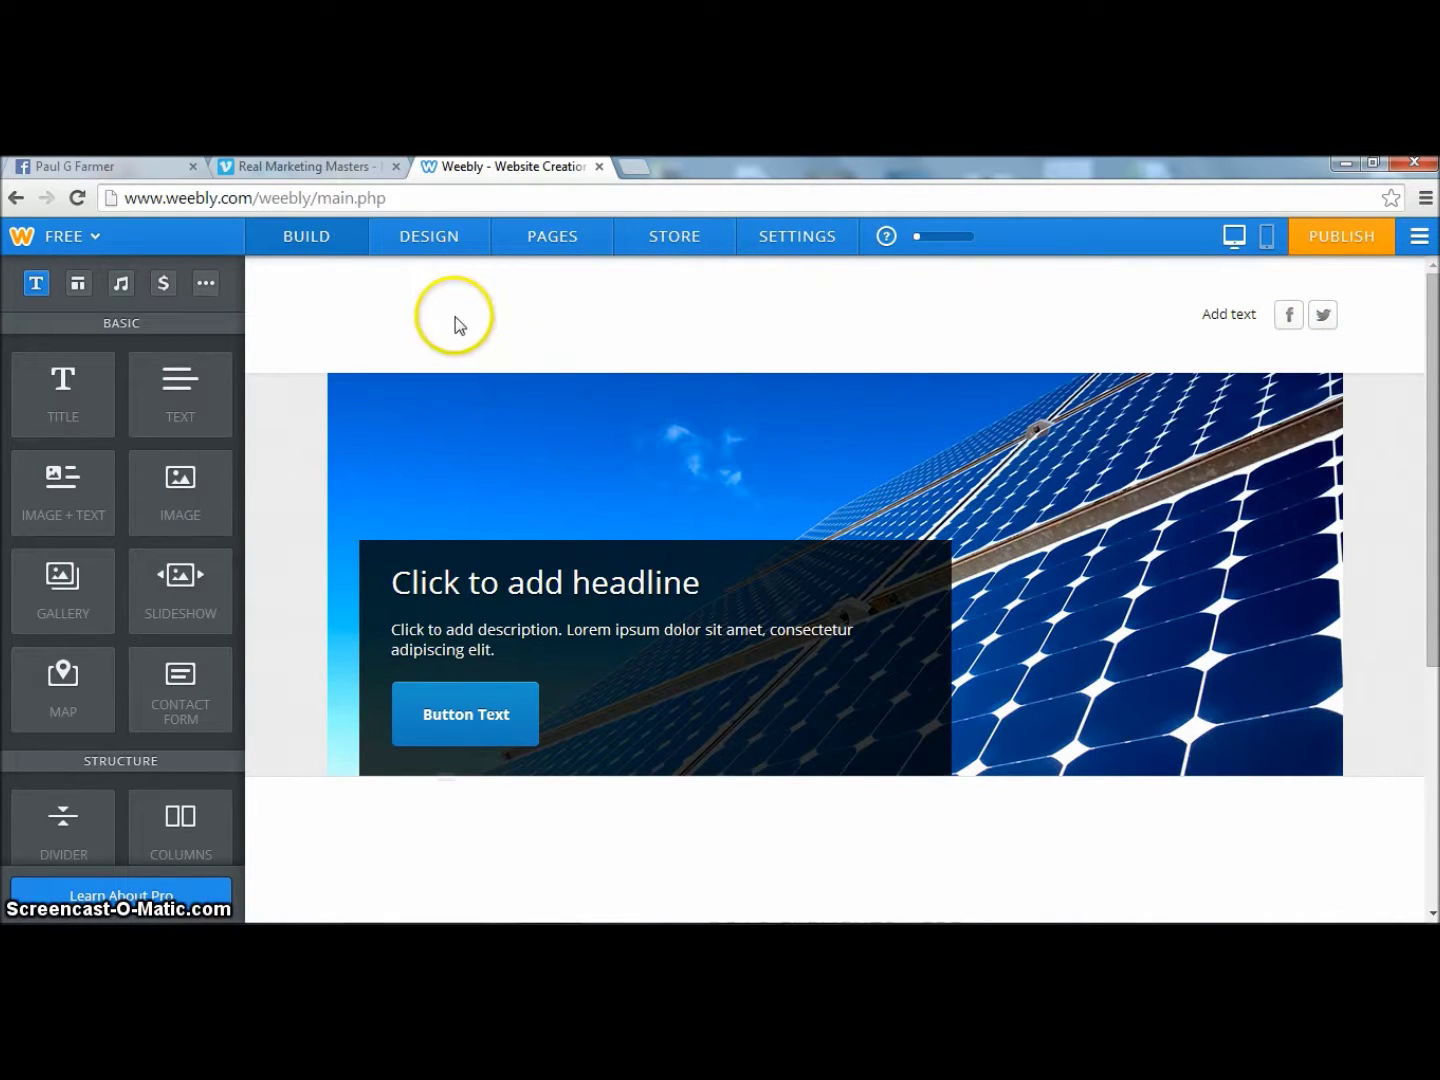
mouse_move(389, 333)
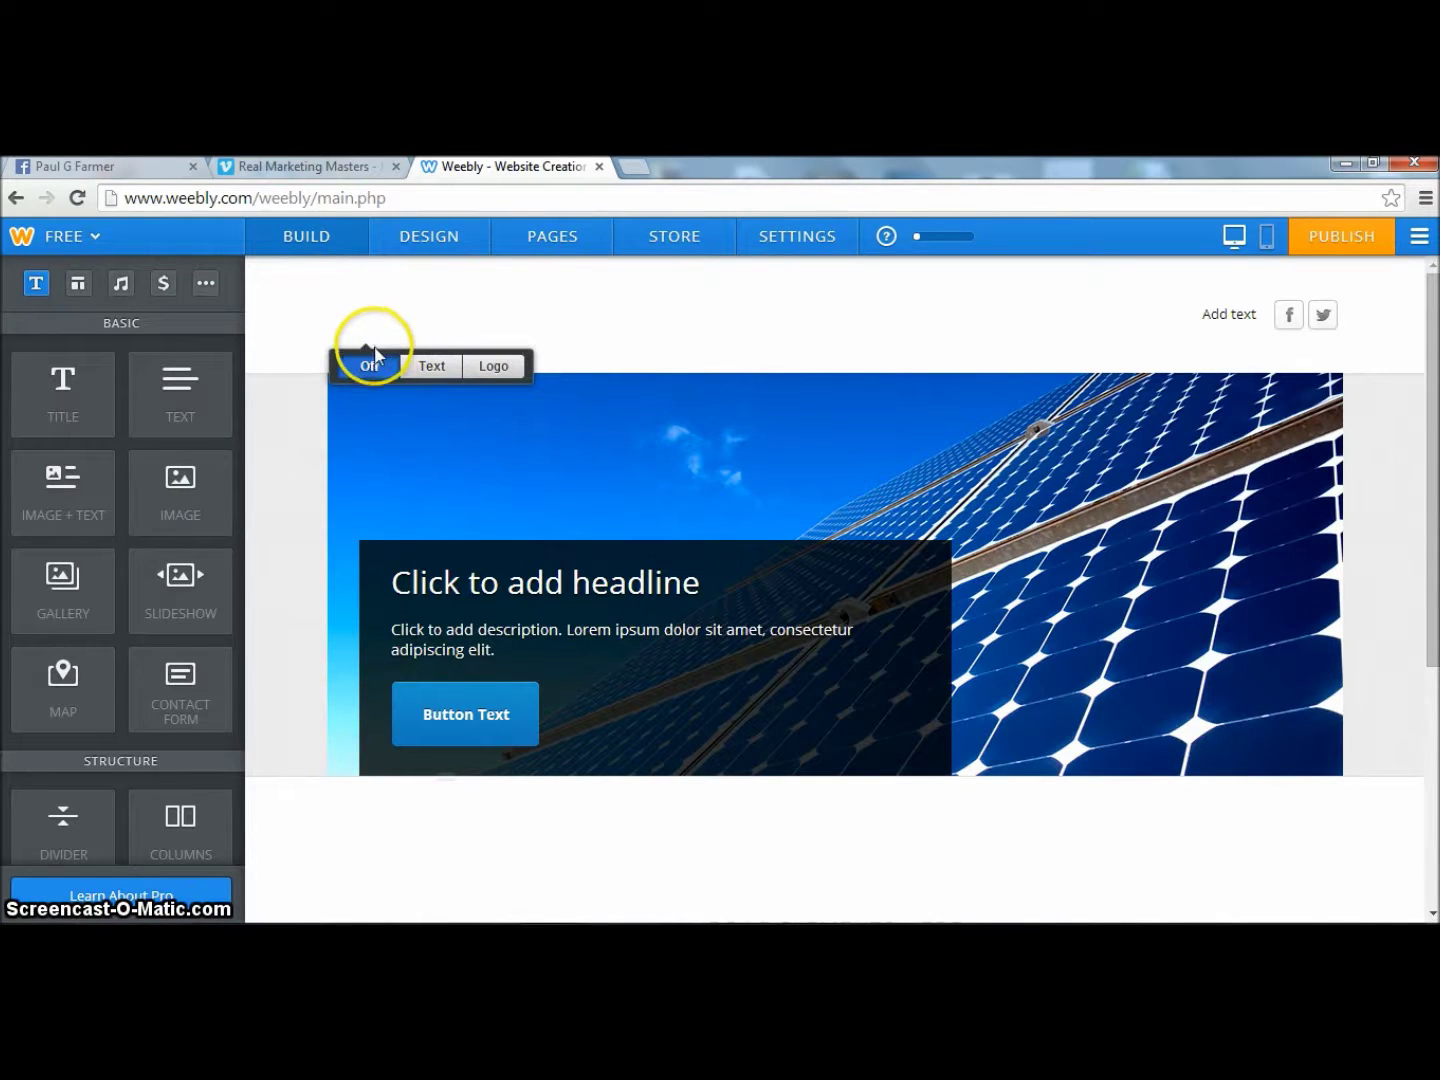
left_click(439, 367)
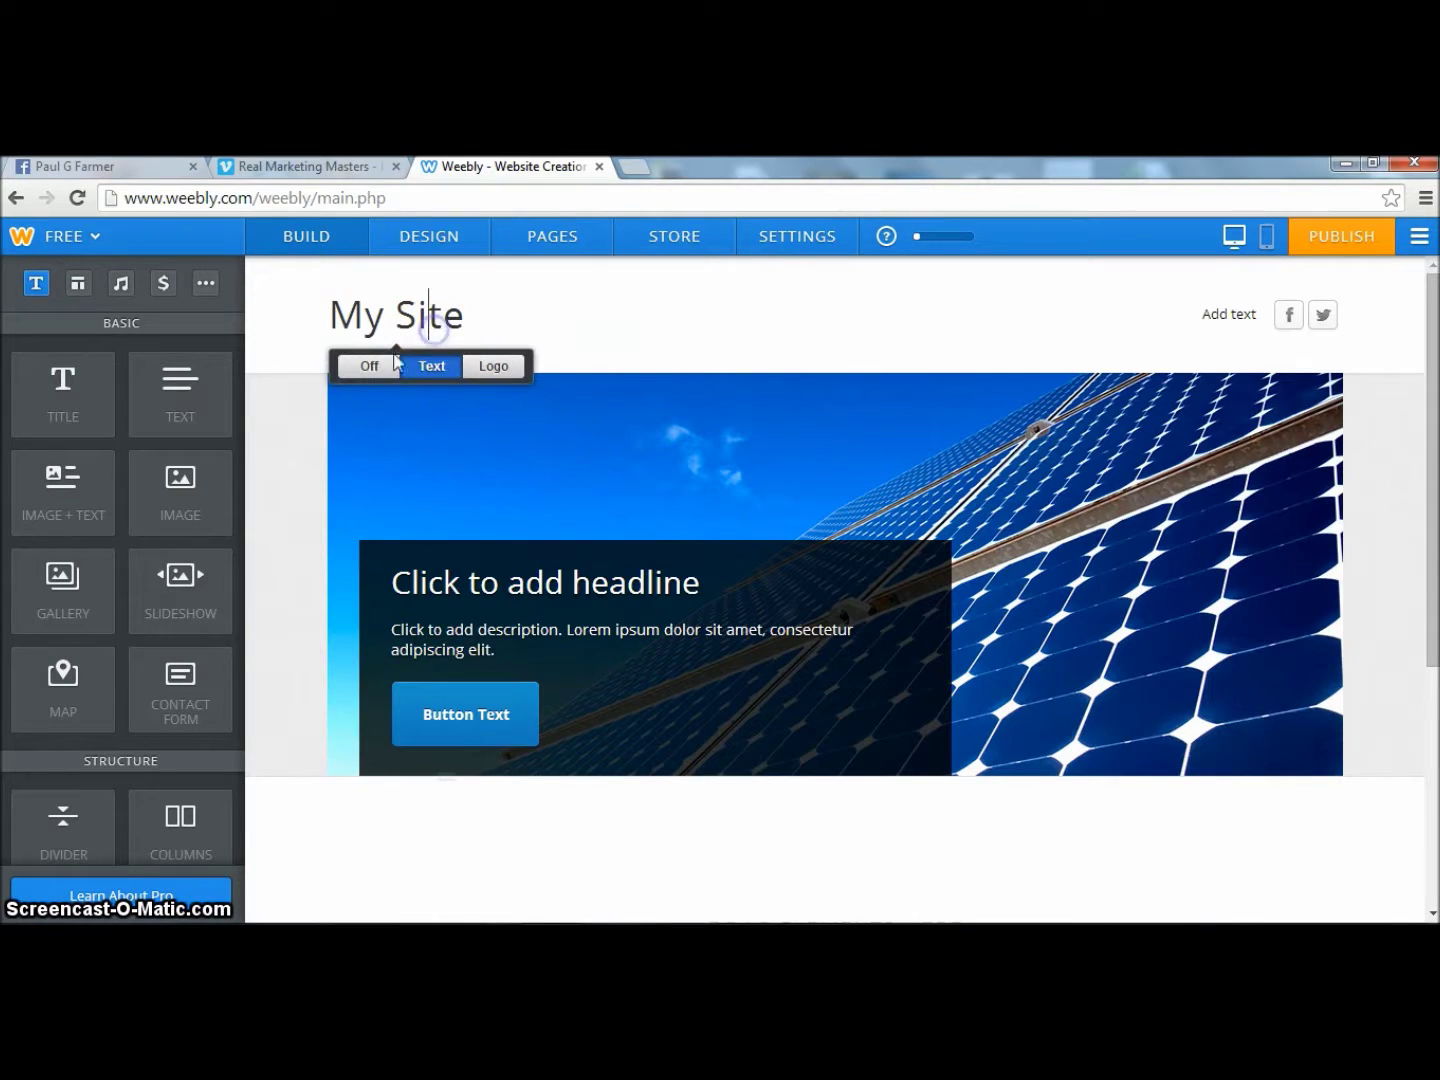
left_click(355, 367)
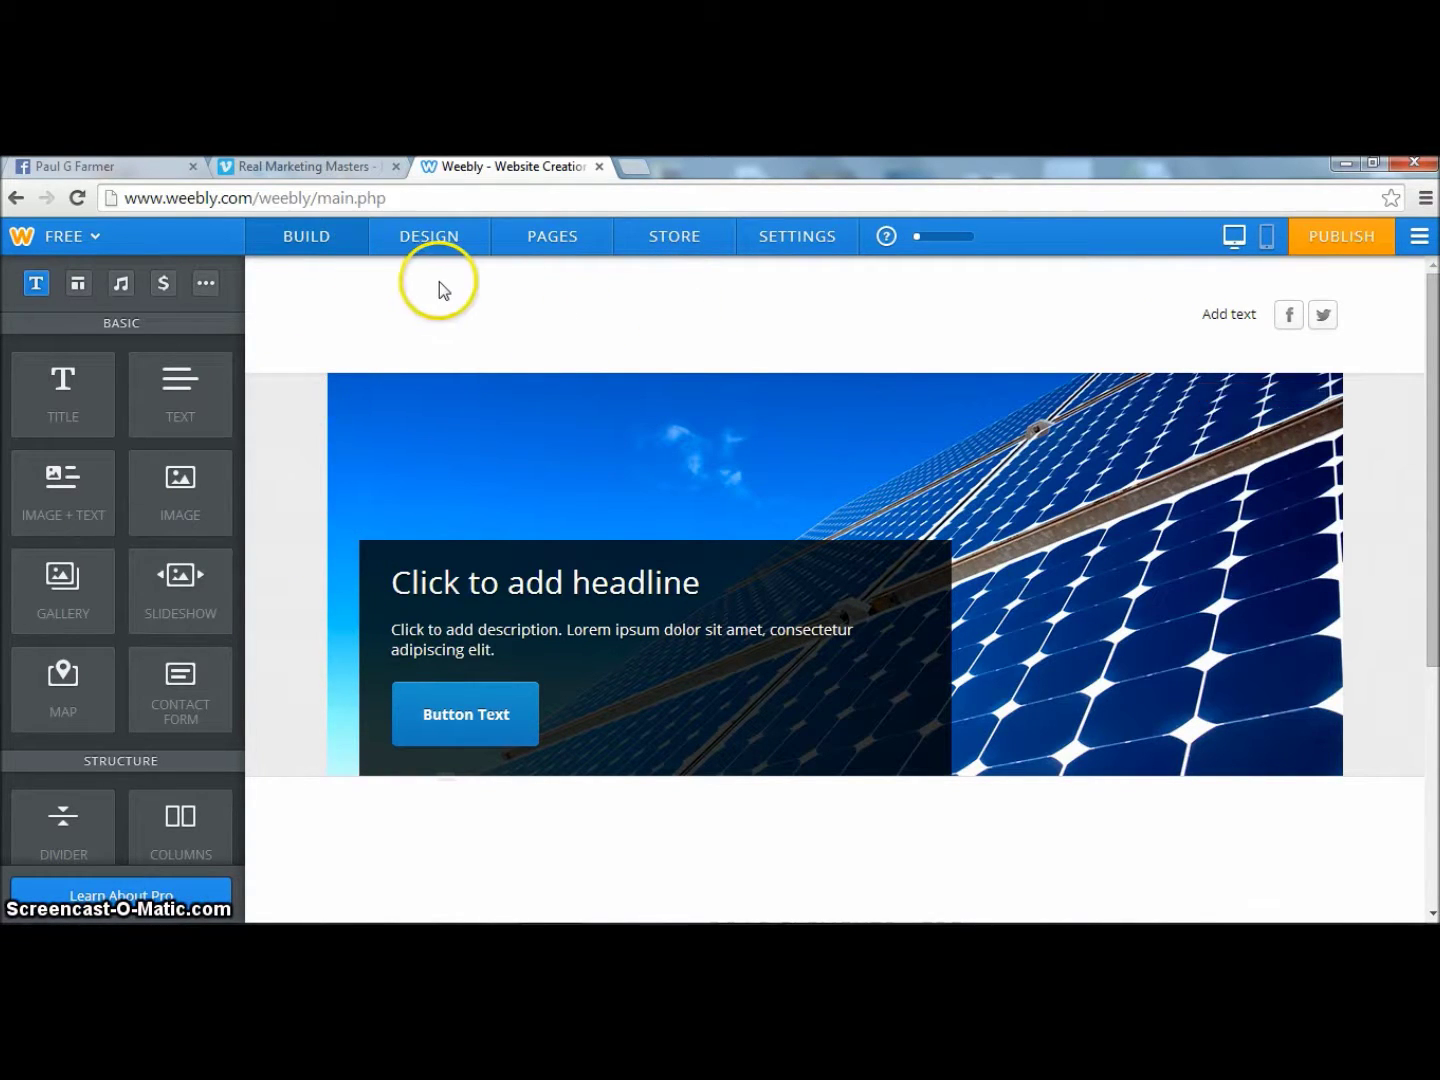
Change the Home page's layout to No Header and save it to return to editing.
left_click(556, 238)
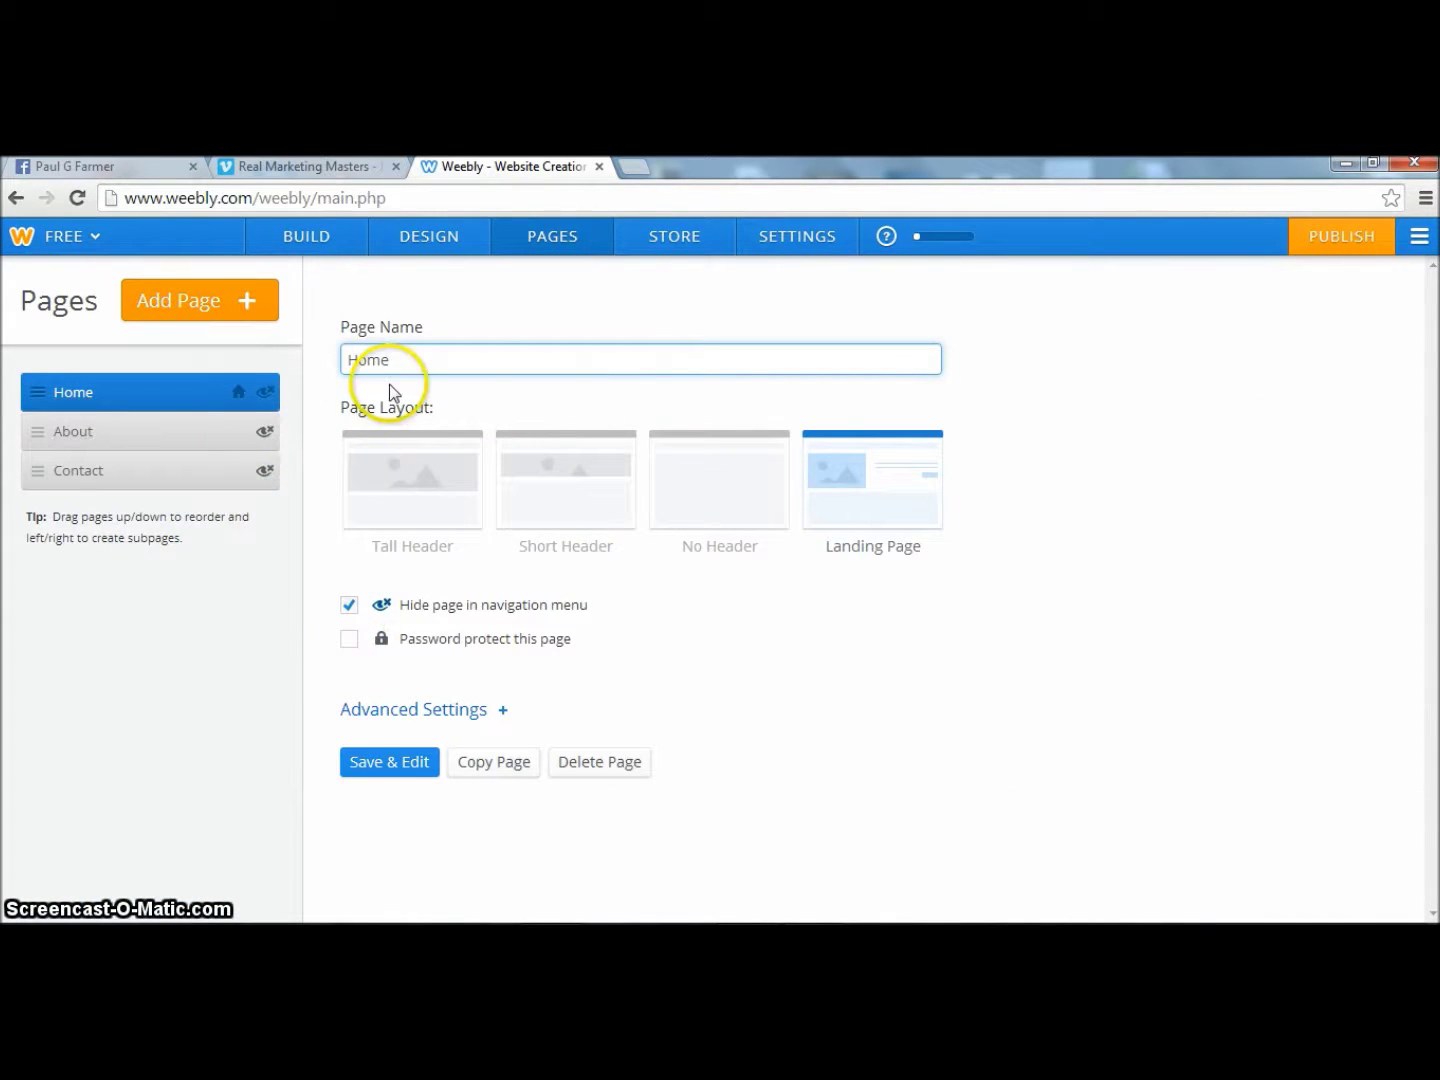
left_click(715, 468)
left_click(391, 762)
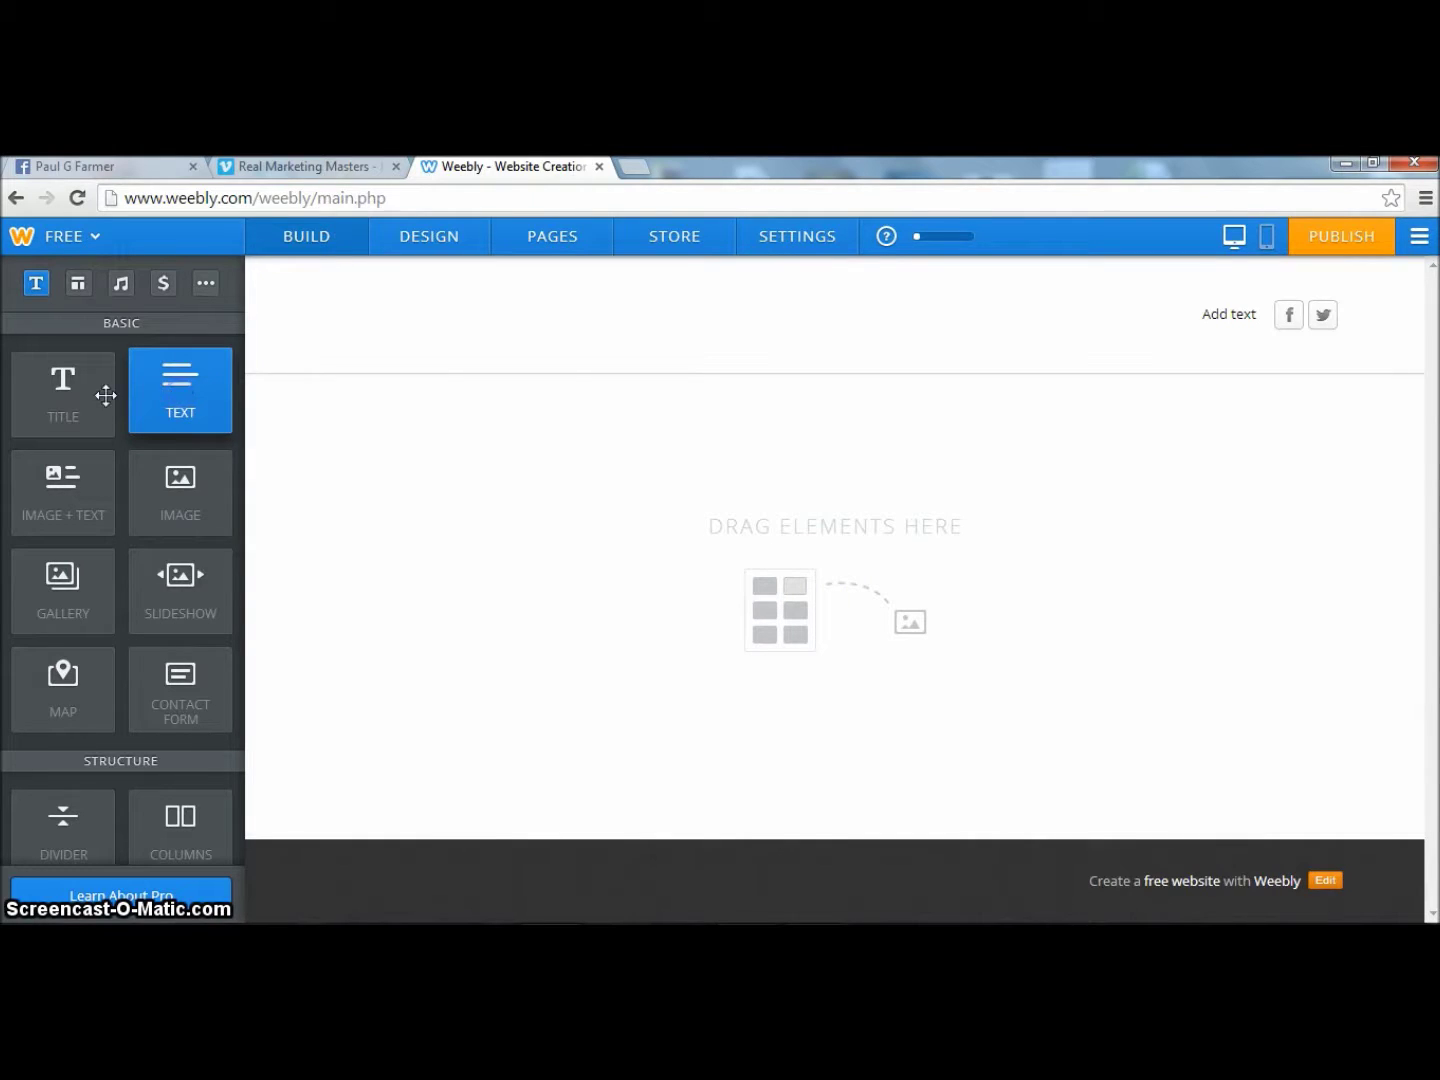
Add a title element to the page reading "Discover How I Was Able To Make $500 While Kick'n At The Beach".
left_click_drag(85, 392, 535, 481)
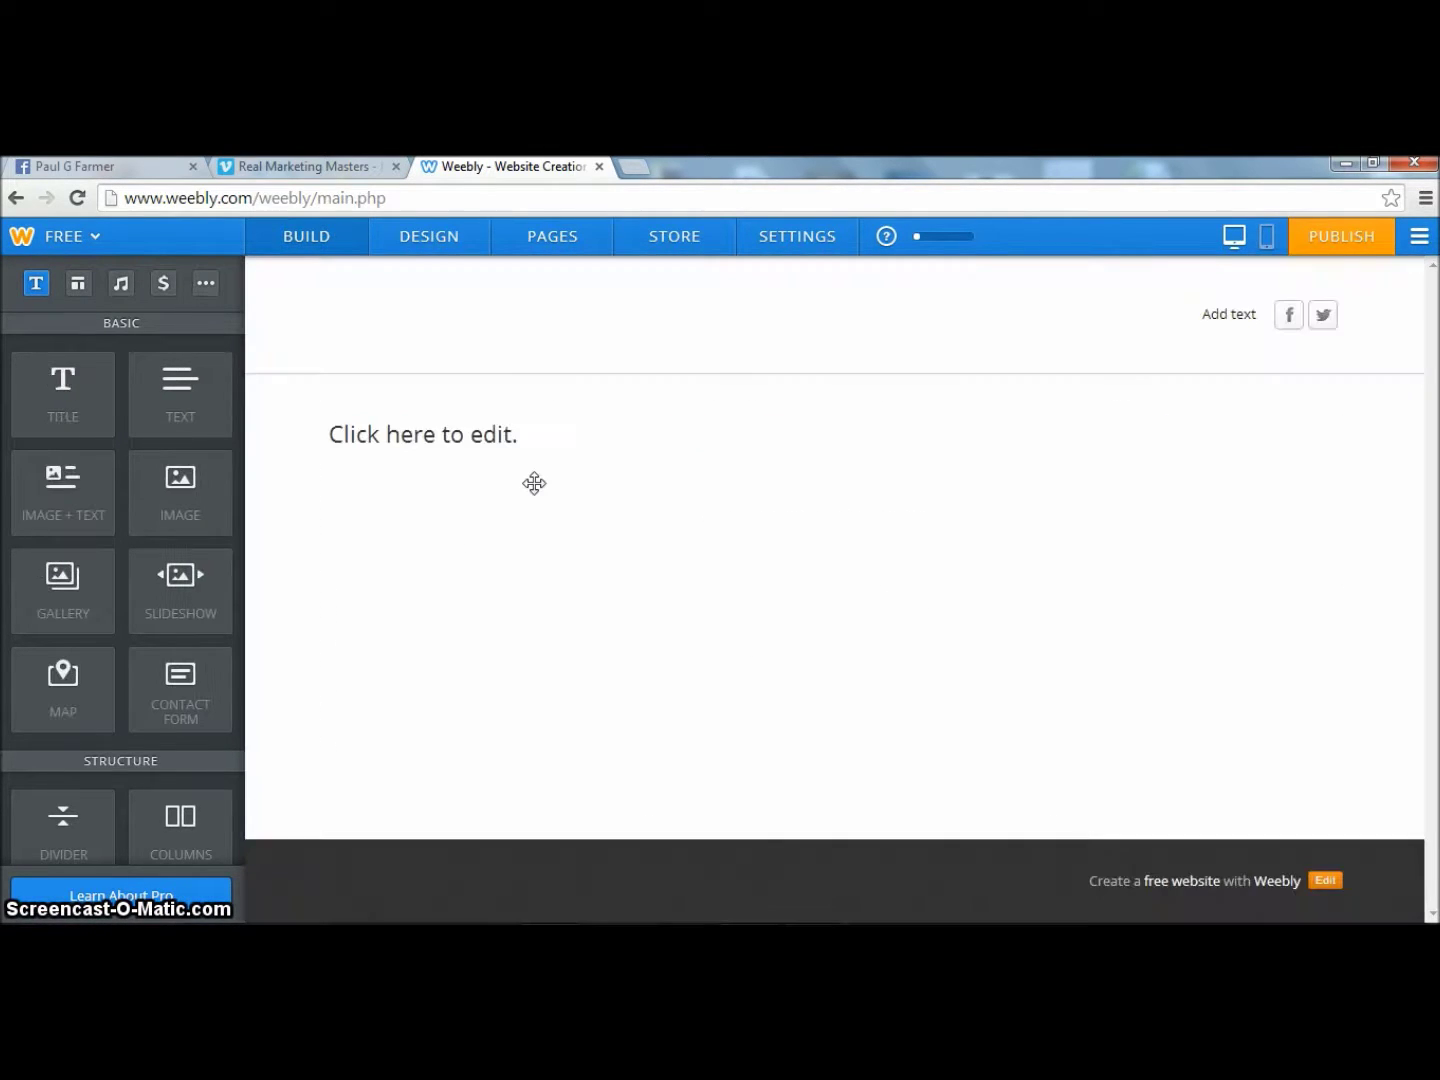
left_click(534, 441)
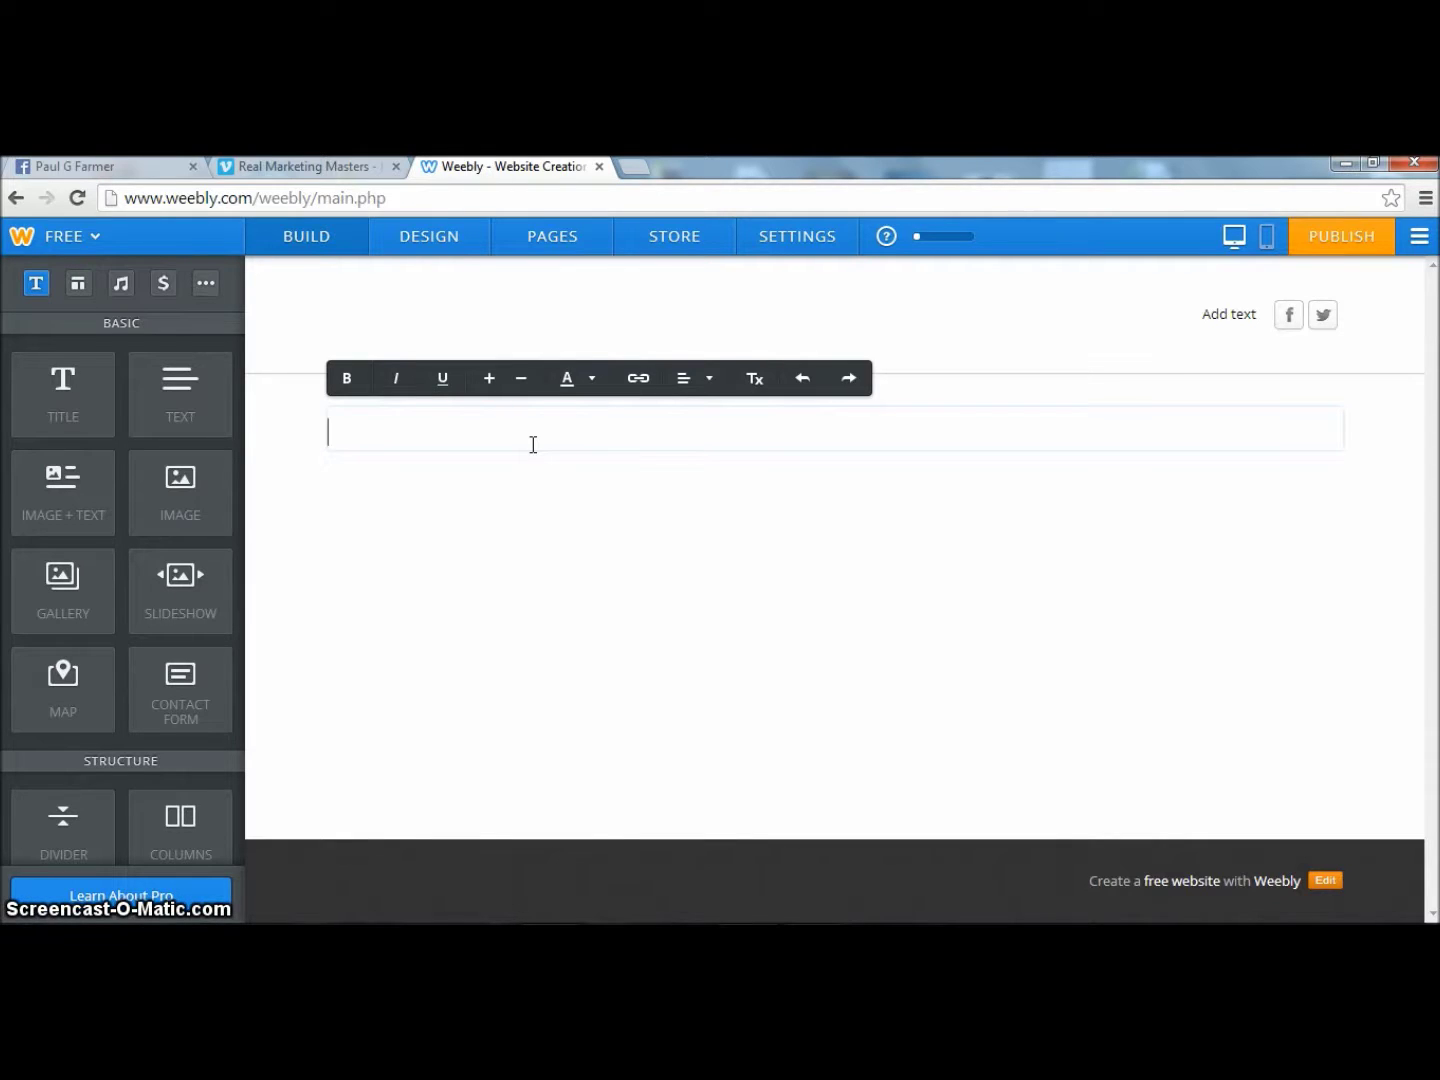
type("Discover How I was")
key("BackSpace")
key("BackSpace")
key("BackSpace")
type("Was Able TO")
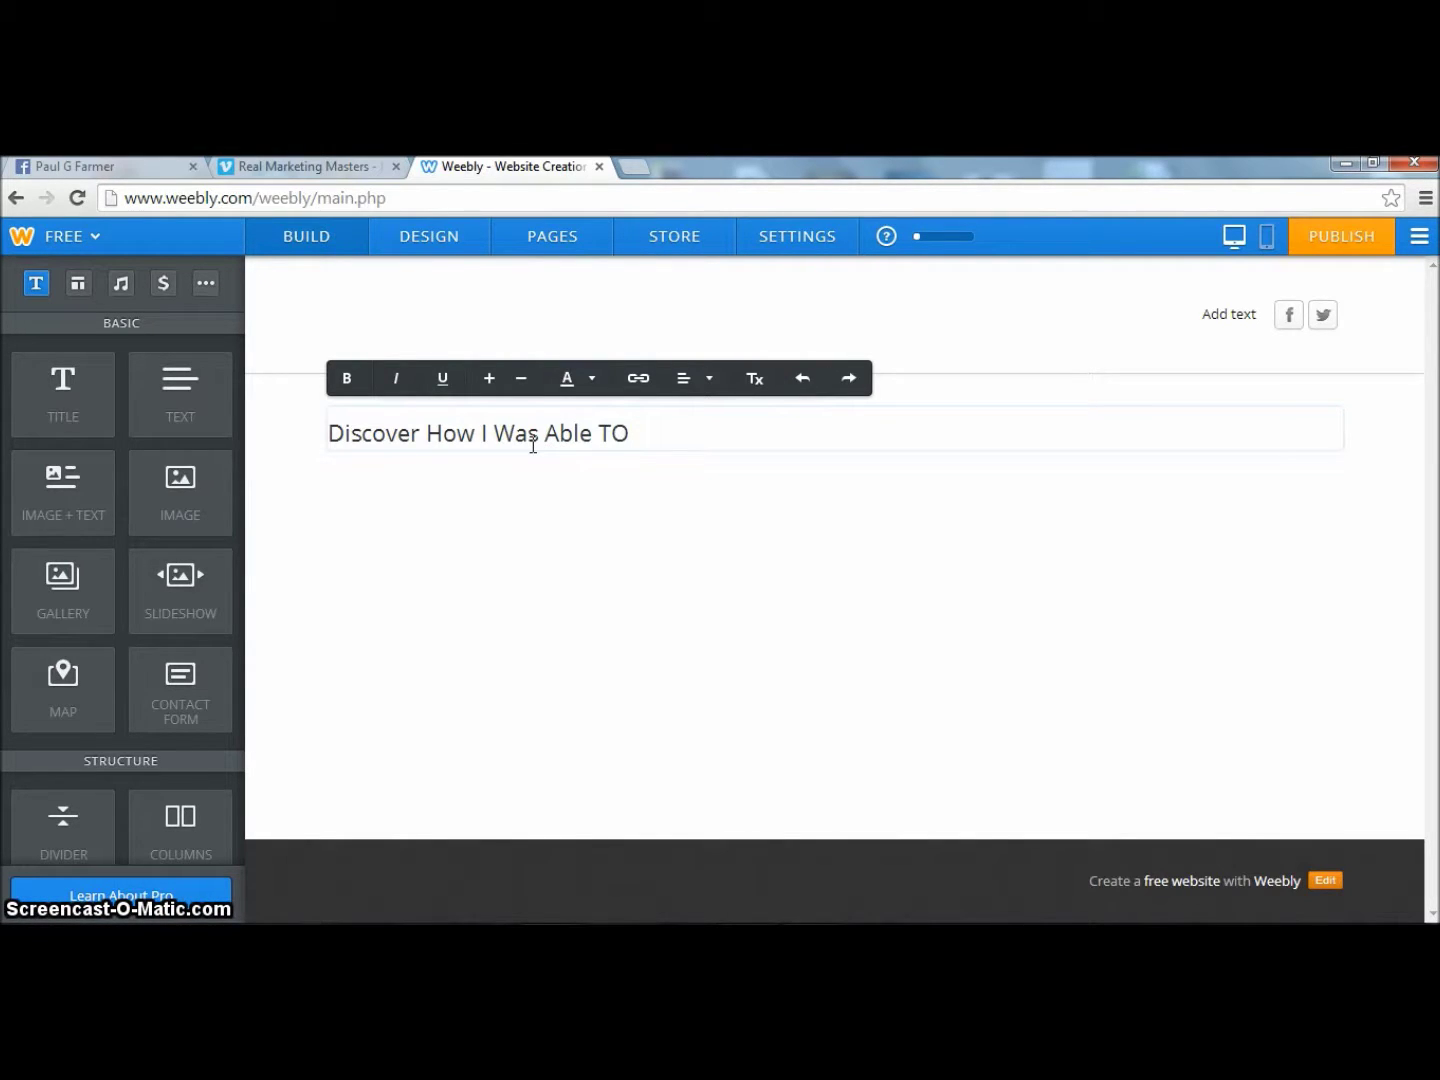
key("BackSpace")
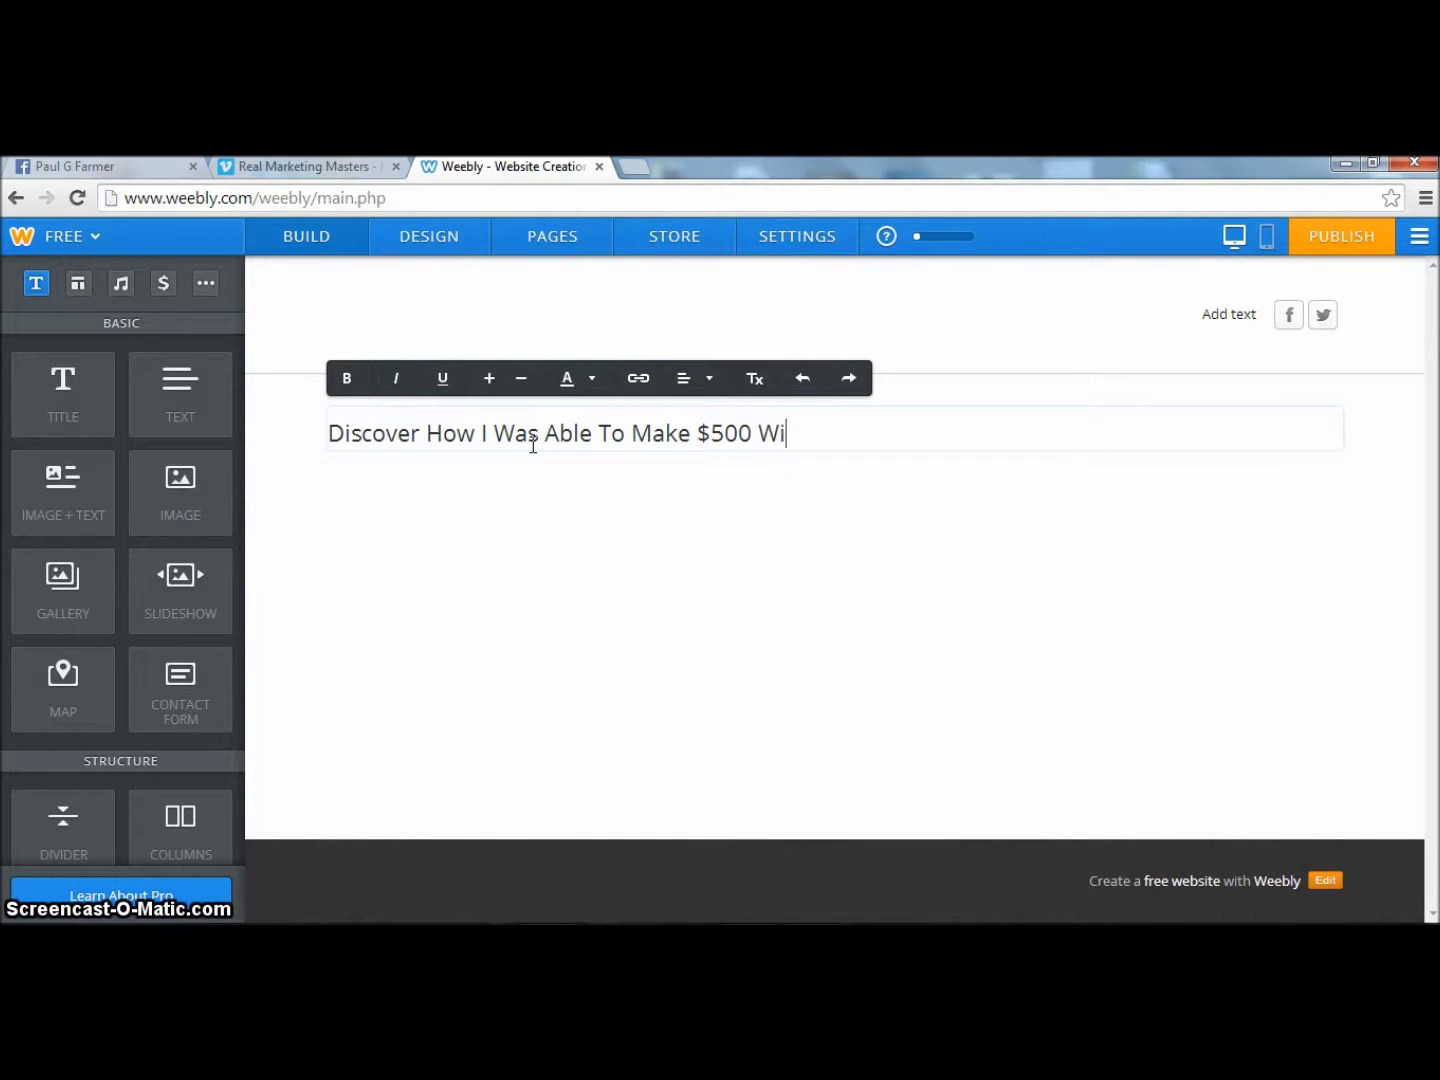
type("a")
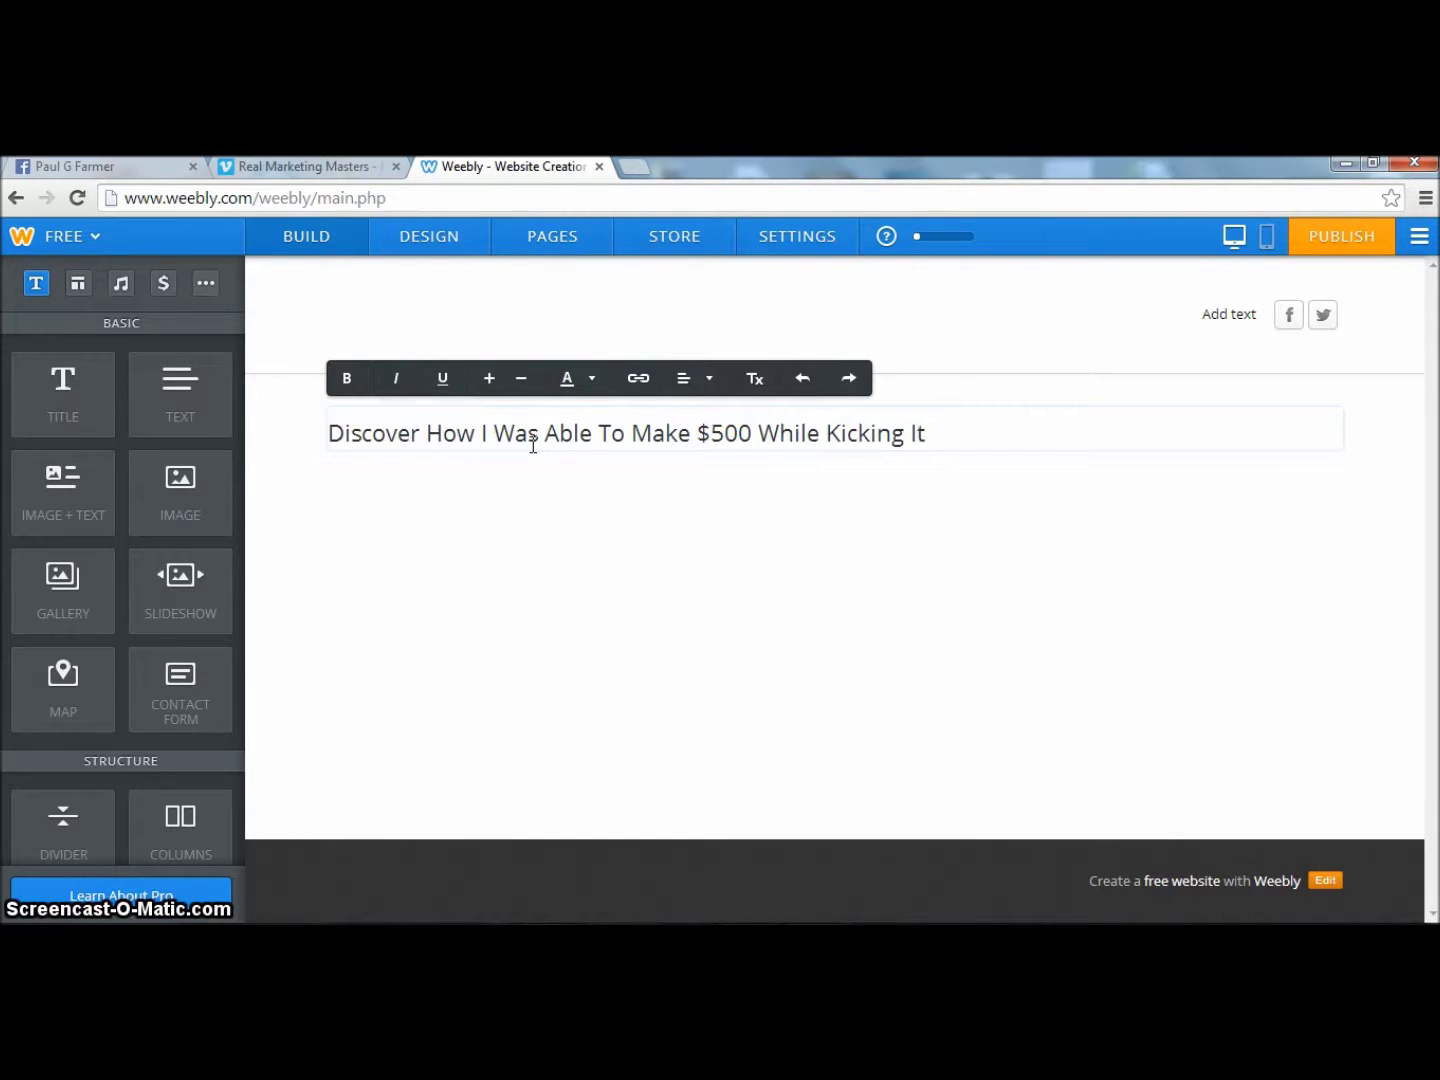
type("'")
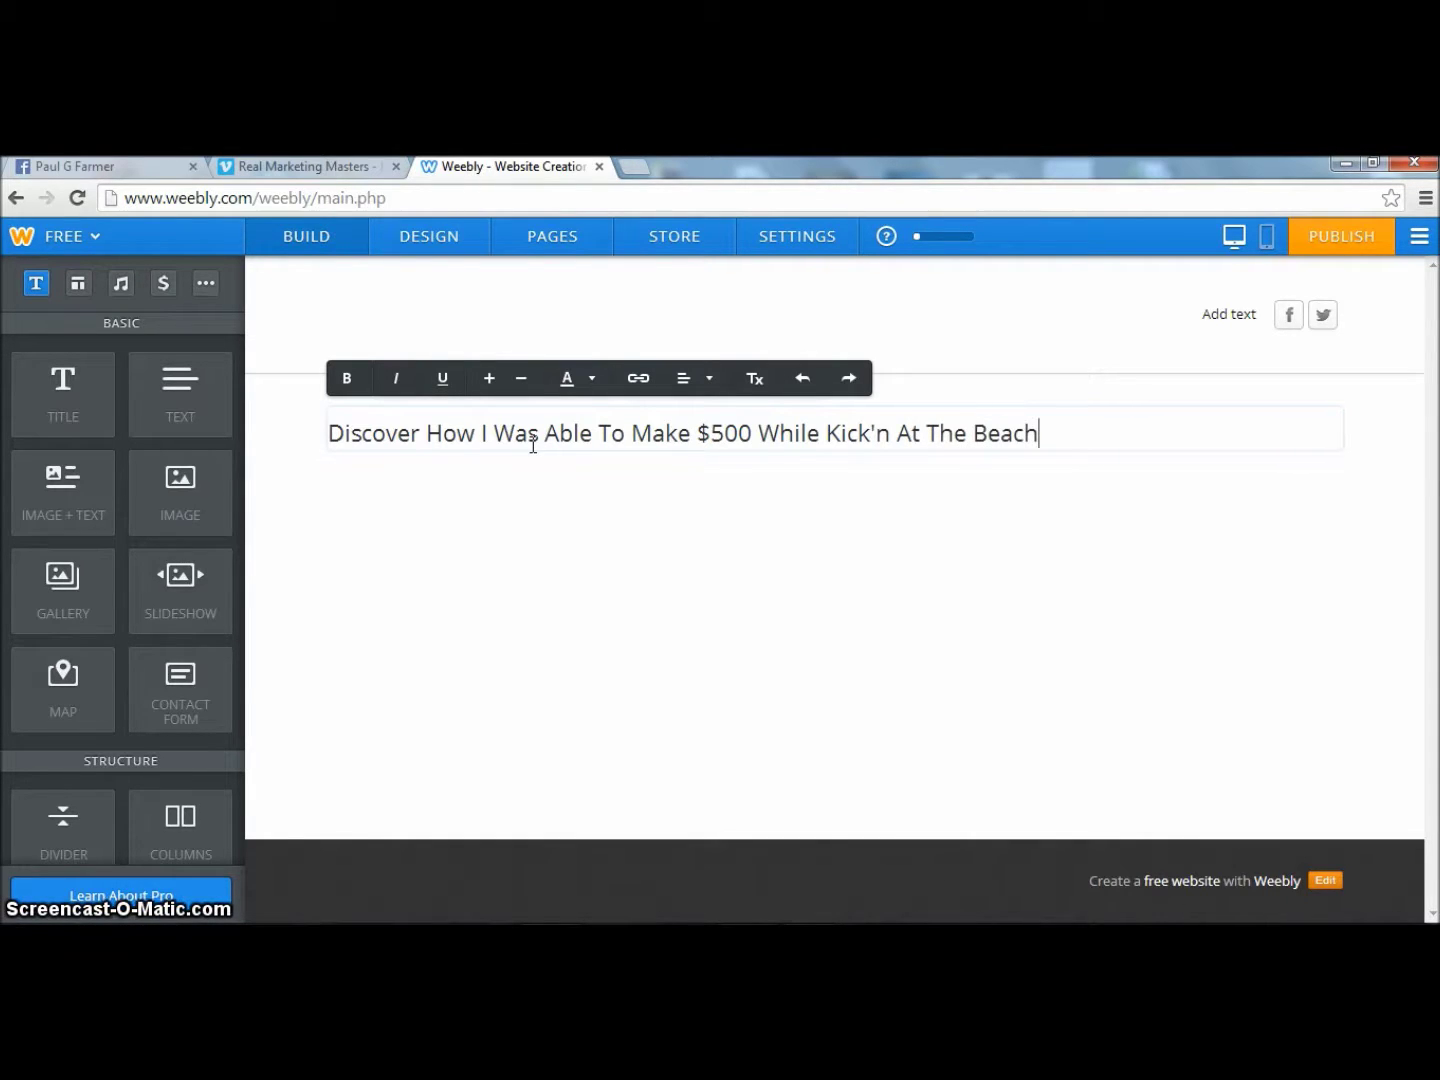
Enlarge the headline's font size slightly, keeping the whole title on one line.
left_click_drag(1067, 436, 316, 427)
left_click(489, 381)
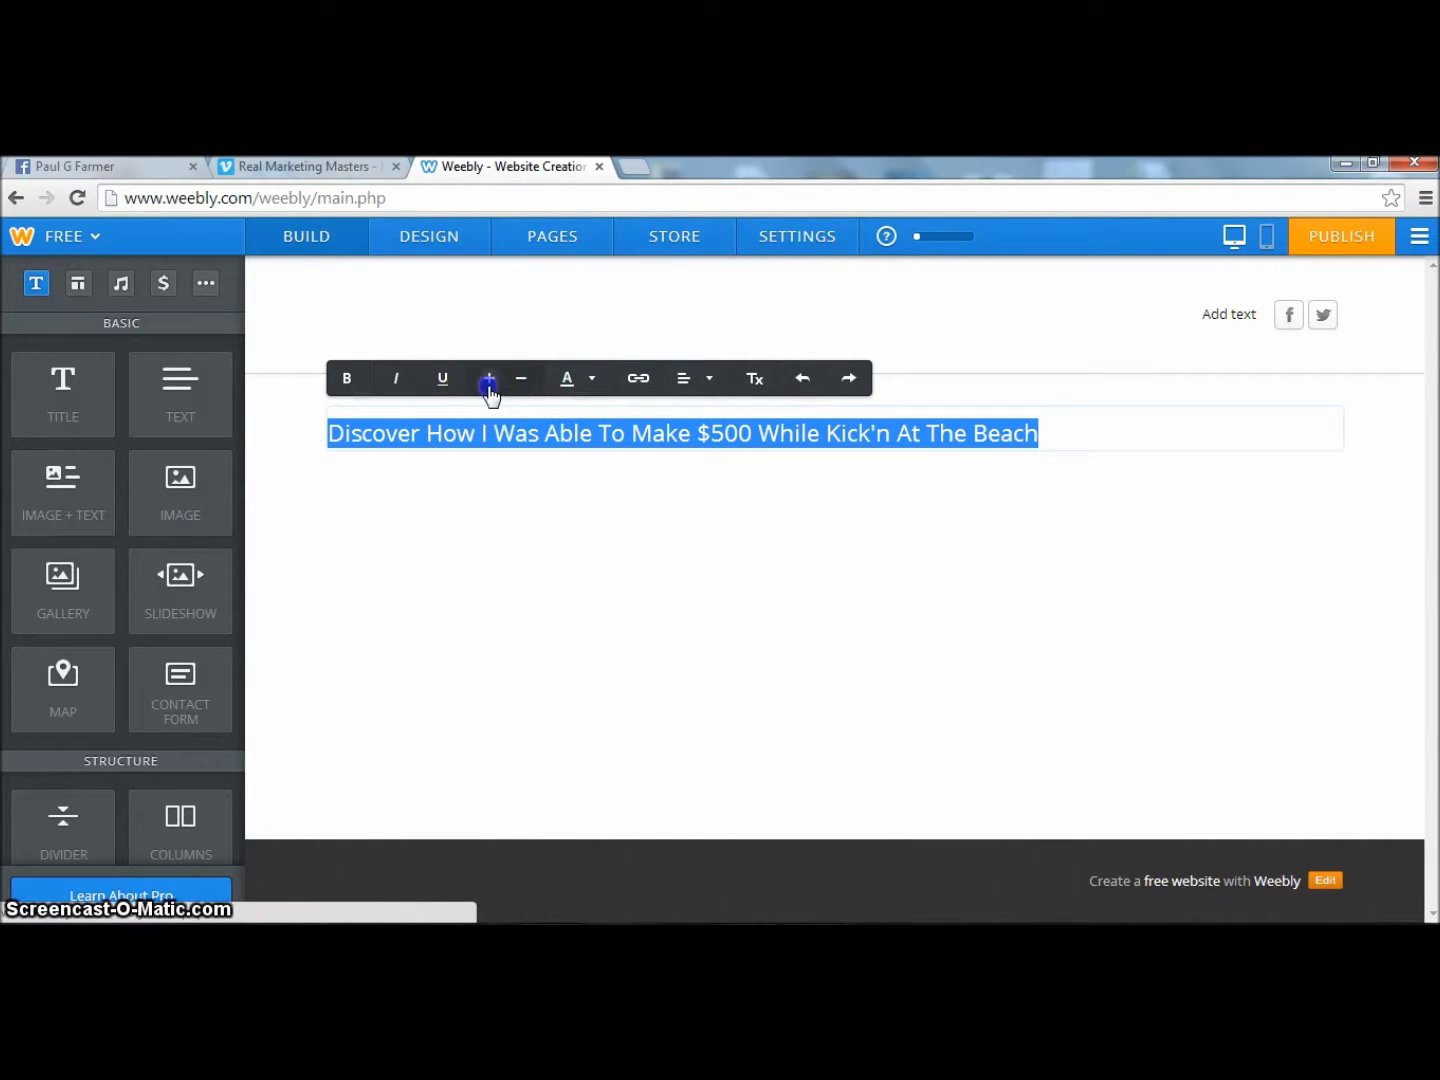
left_click(522, 378)
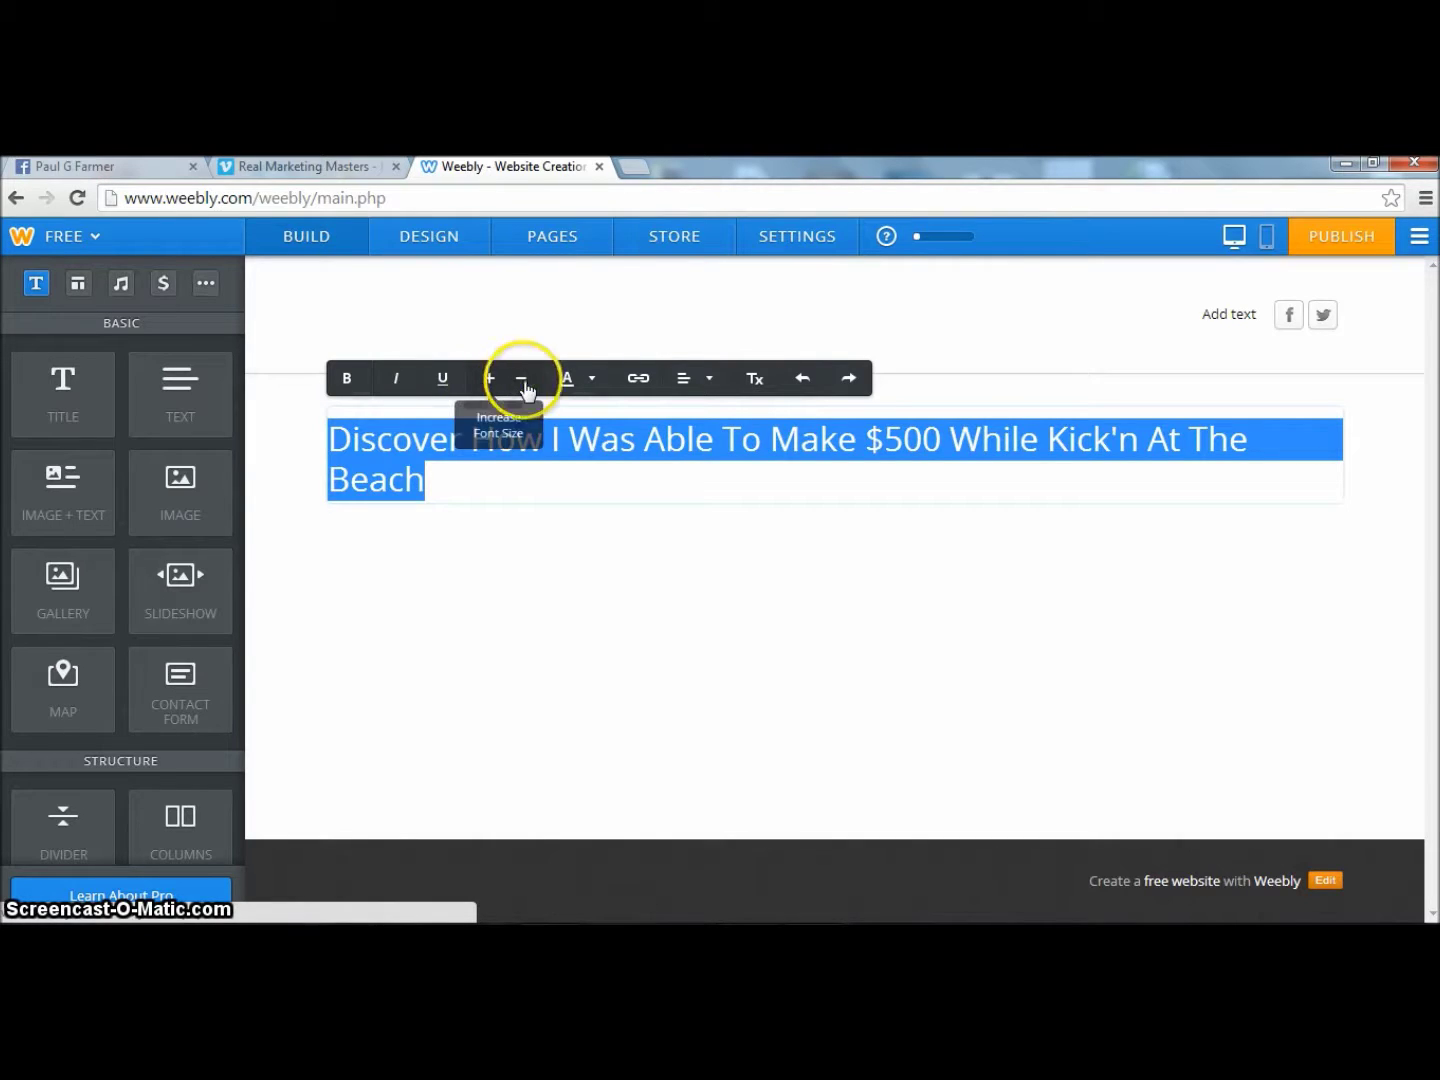
left_click(603, 527)
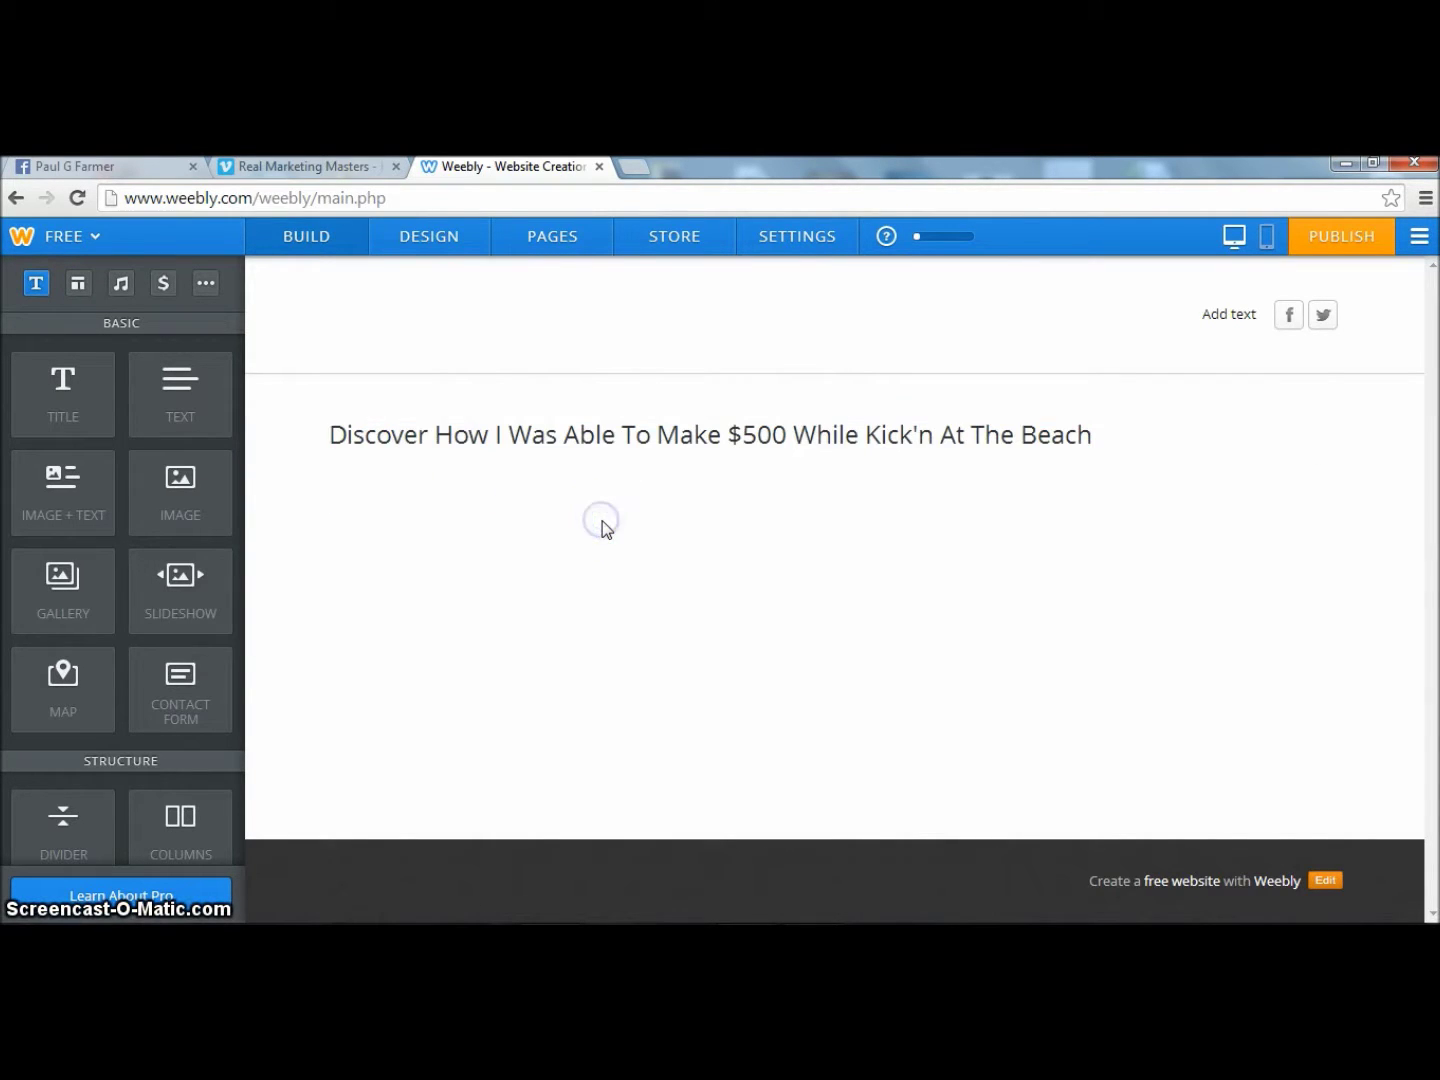
Center the headline text on the page.
left_click_drag(1109, 446, 326, 450)
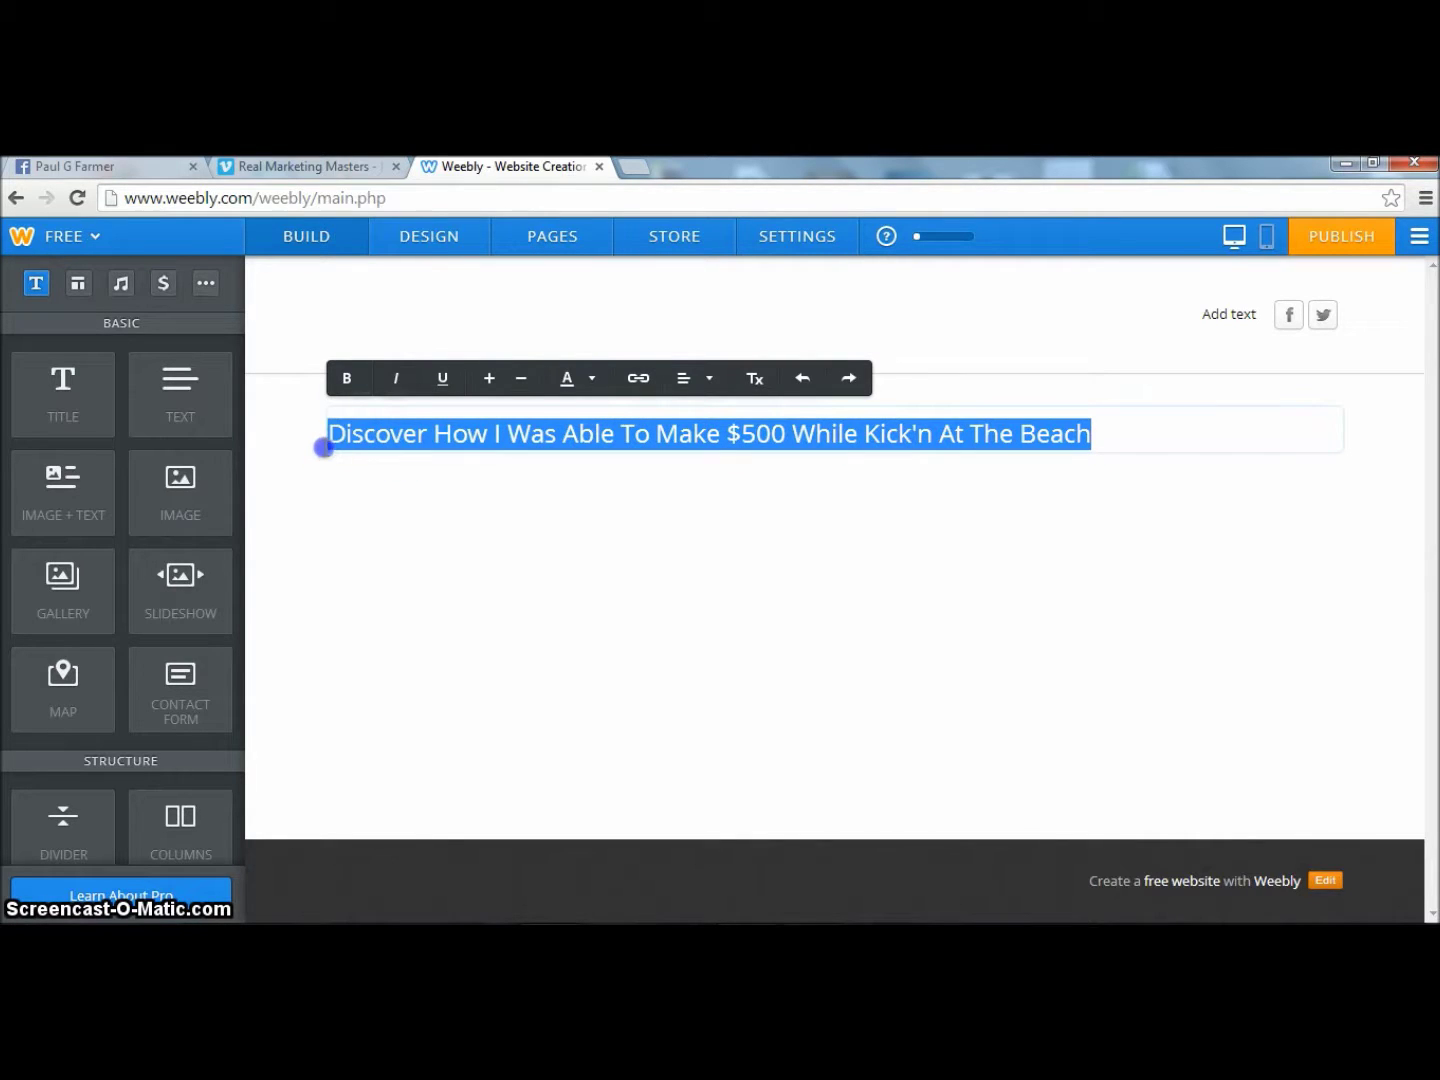
left_click(688, 378)
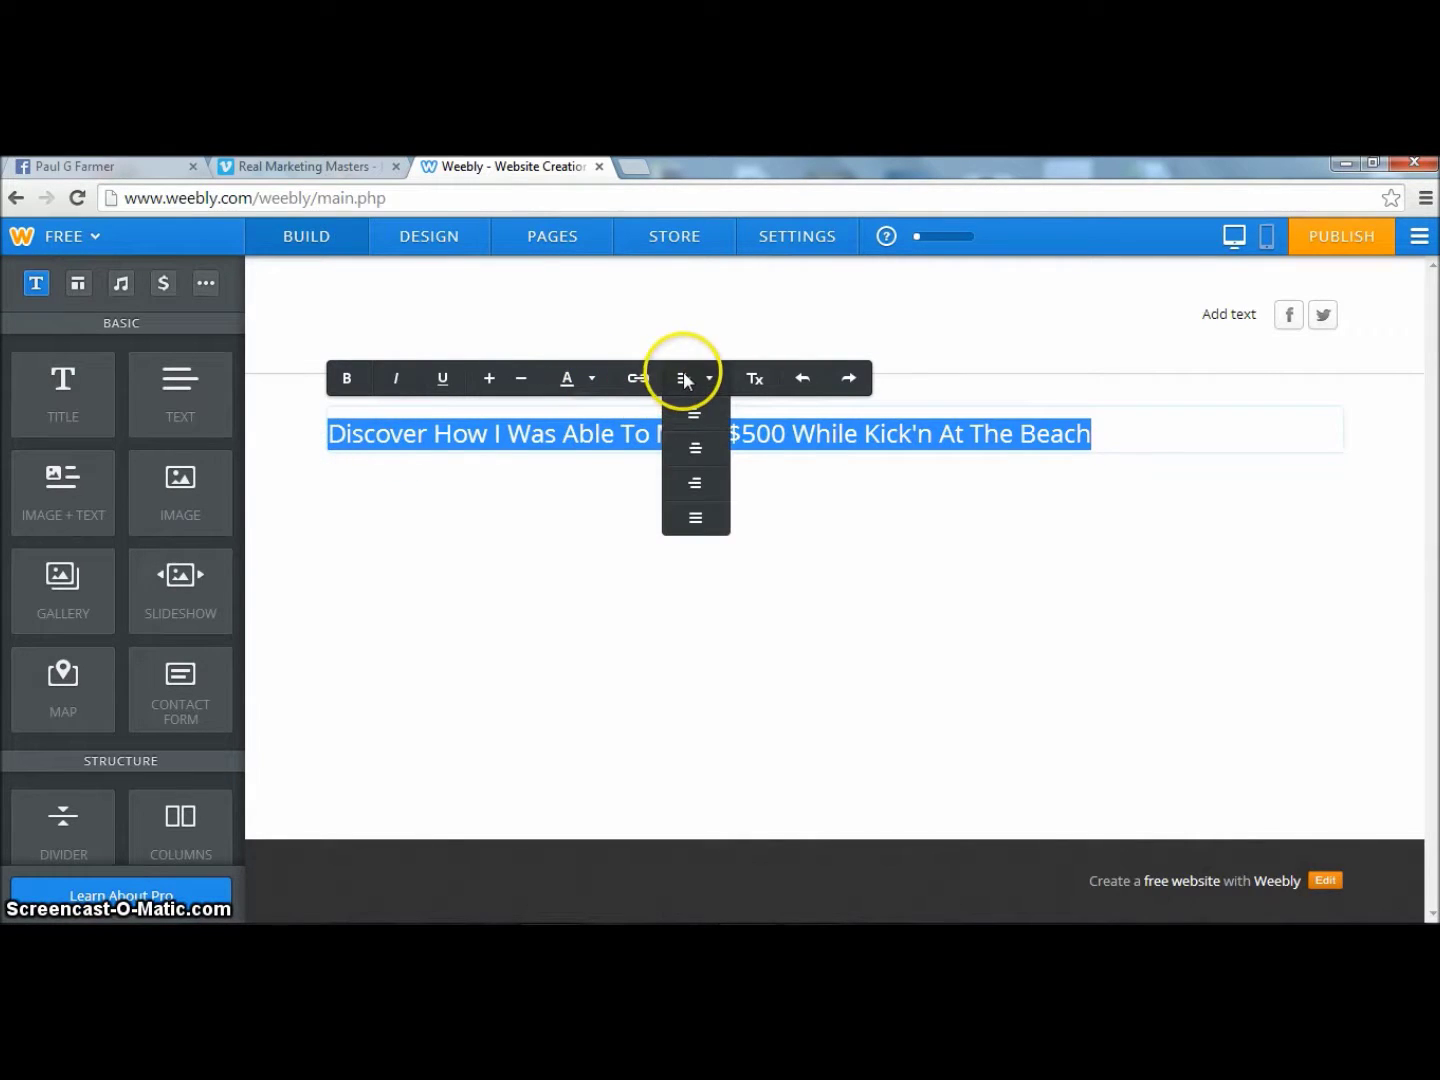
left_click(703, 447)
left_click(739, 544)
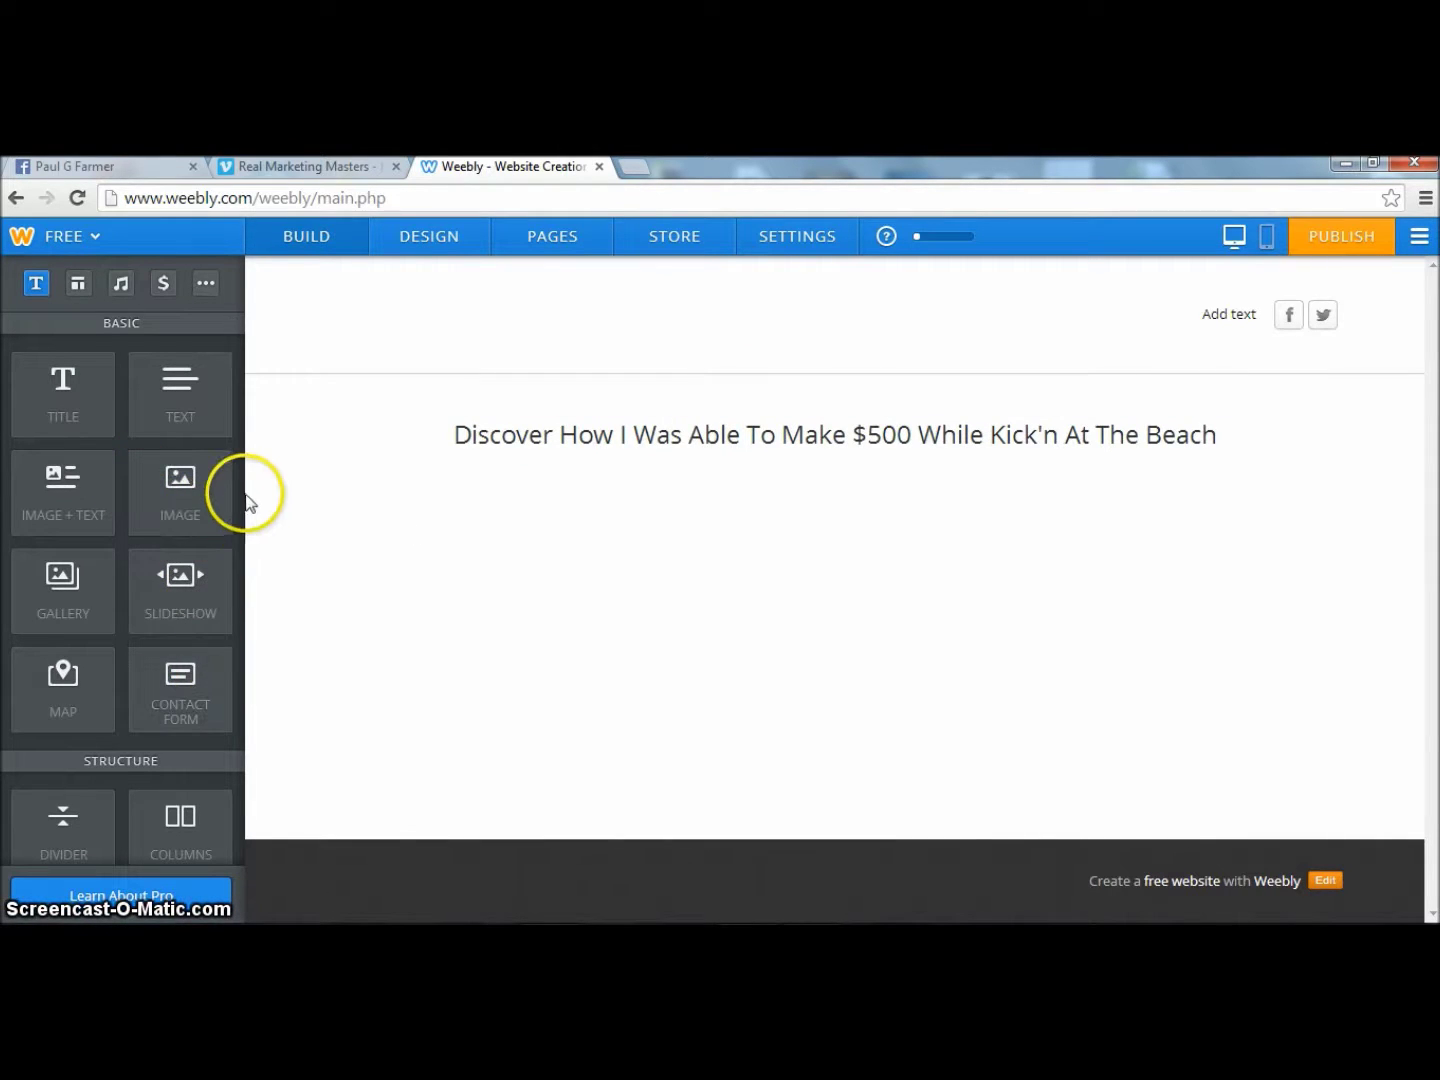
Add an Embed Code element directly beneath the headline and open its custom HTML.
left_click_drag(235, 460, 230, 599)
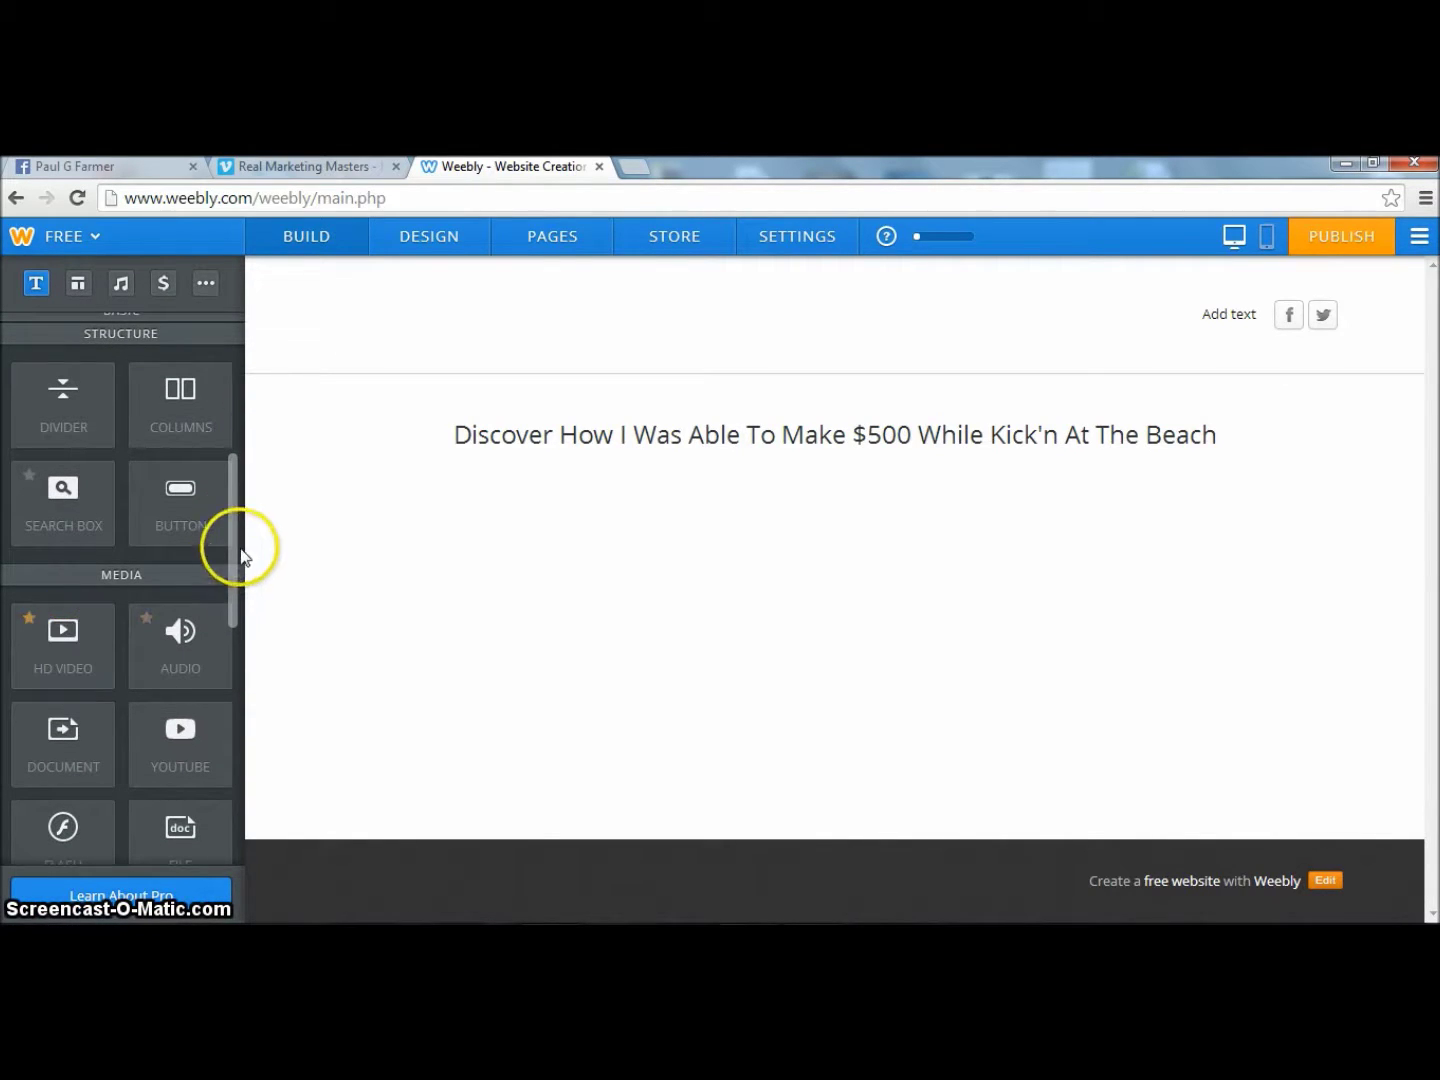
scroll(231, 560, "down", 3)
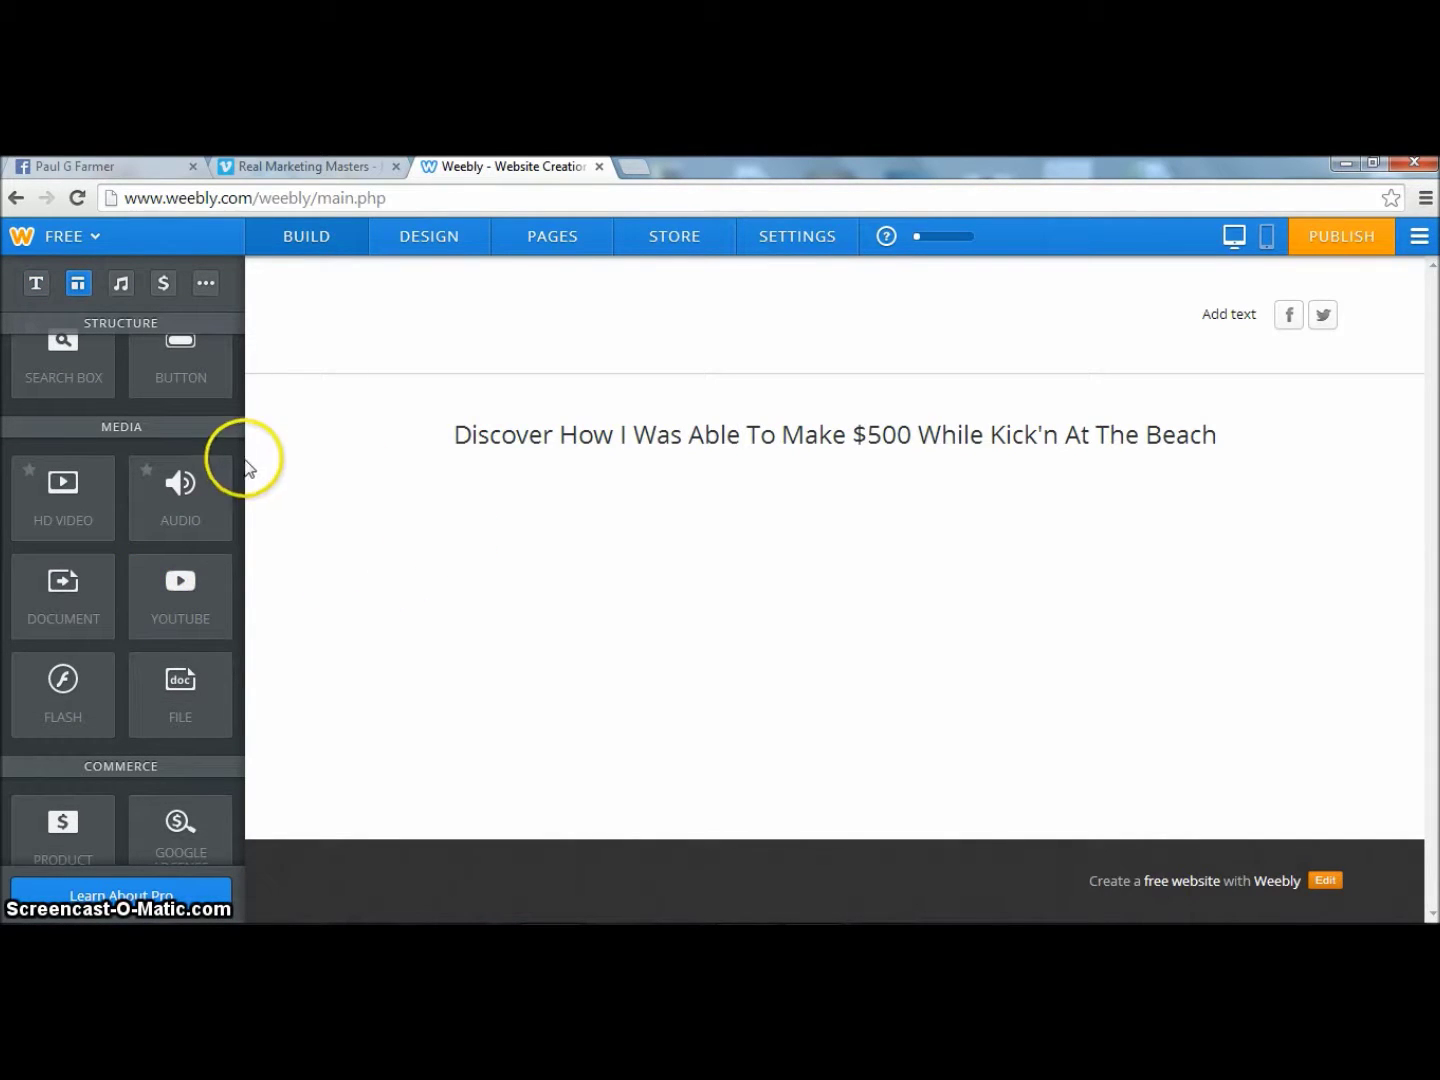
left_click_drag(231, 620, 232, 684)
left_click_drag(179, 607, 635, 557)
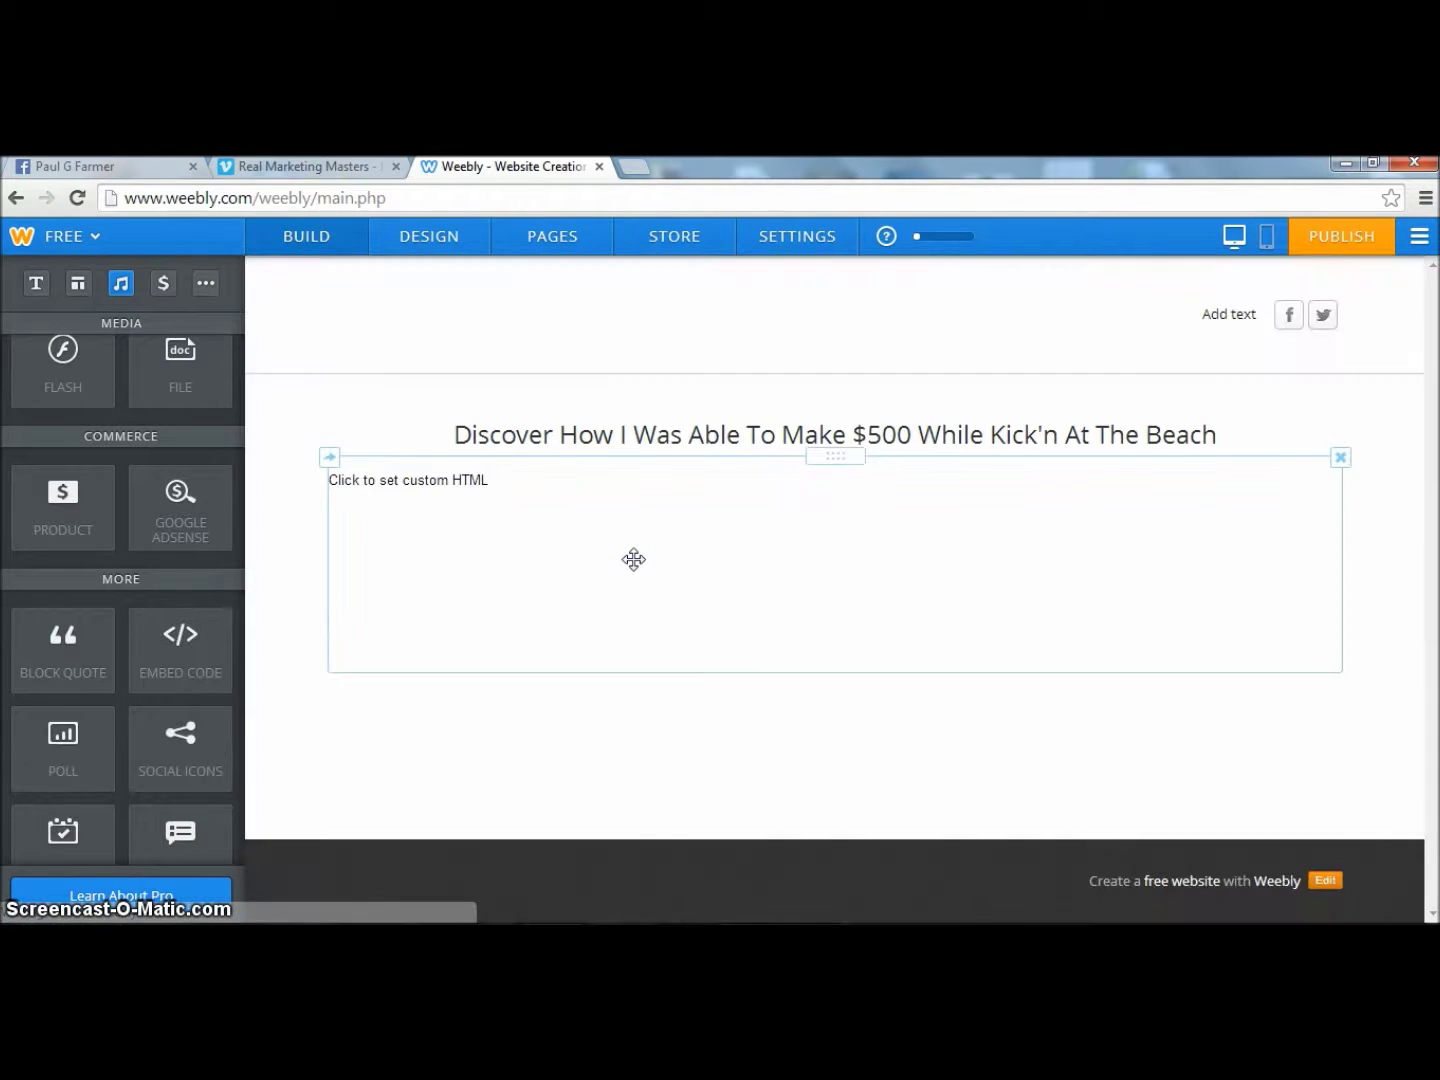
left_click(500, 494)
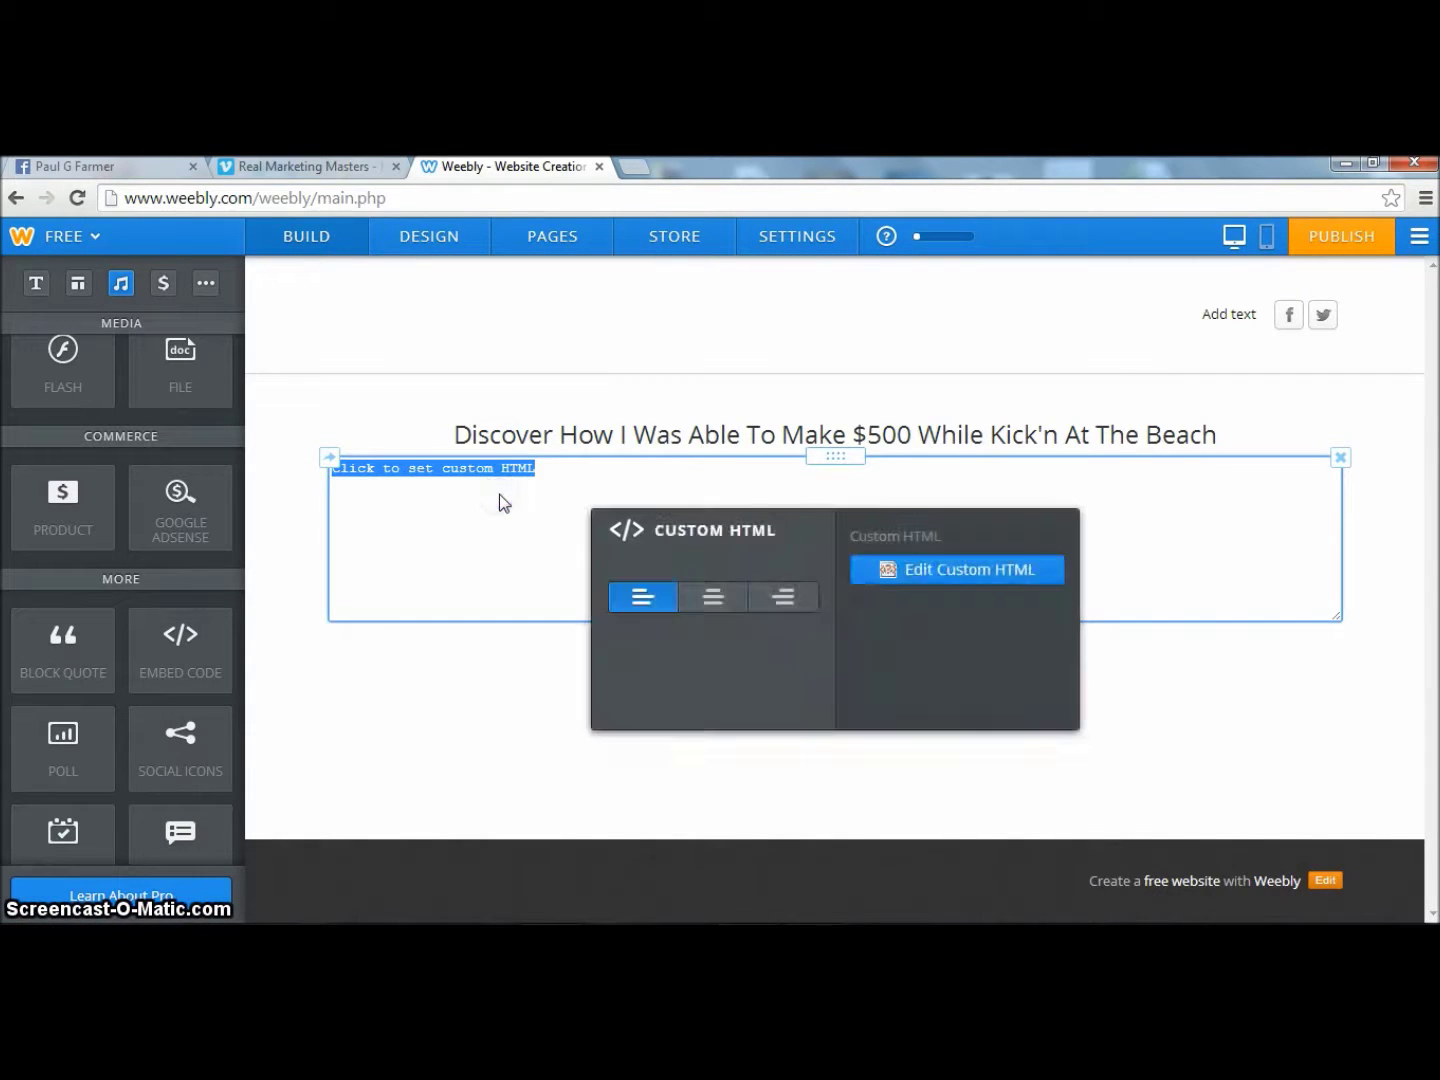
Switch to the Vimeo video's page and copy its full iframe embed code.
left_click(318, 168)
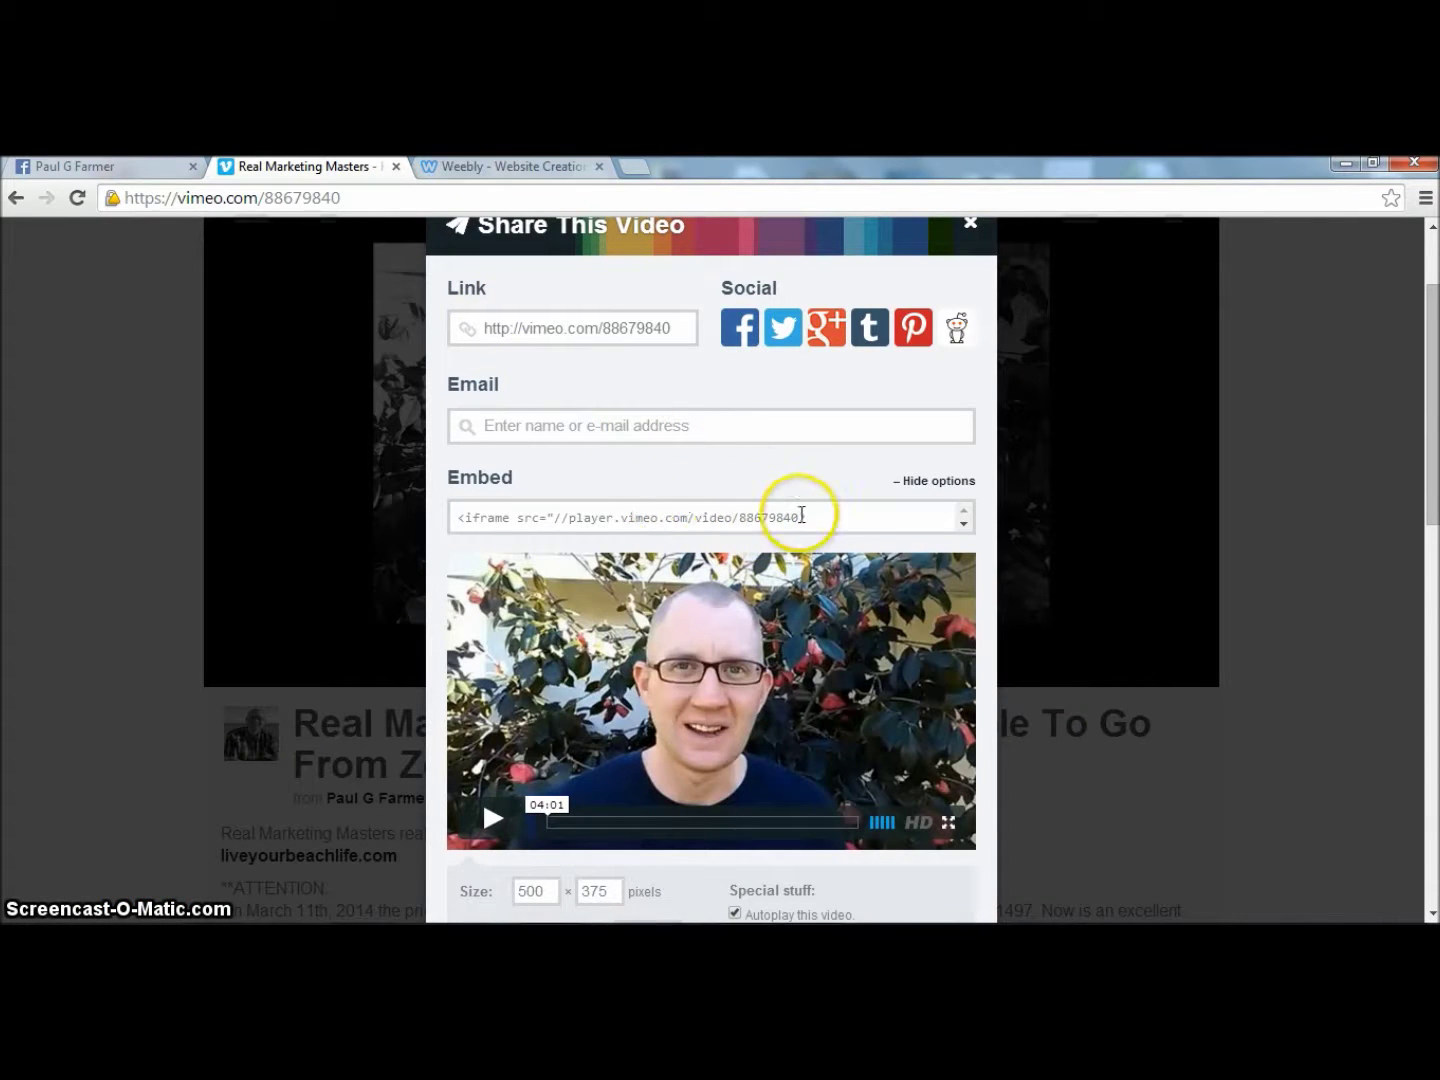
left_click(824, 521)
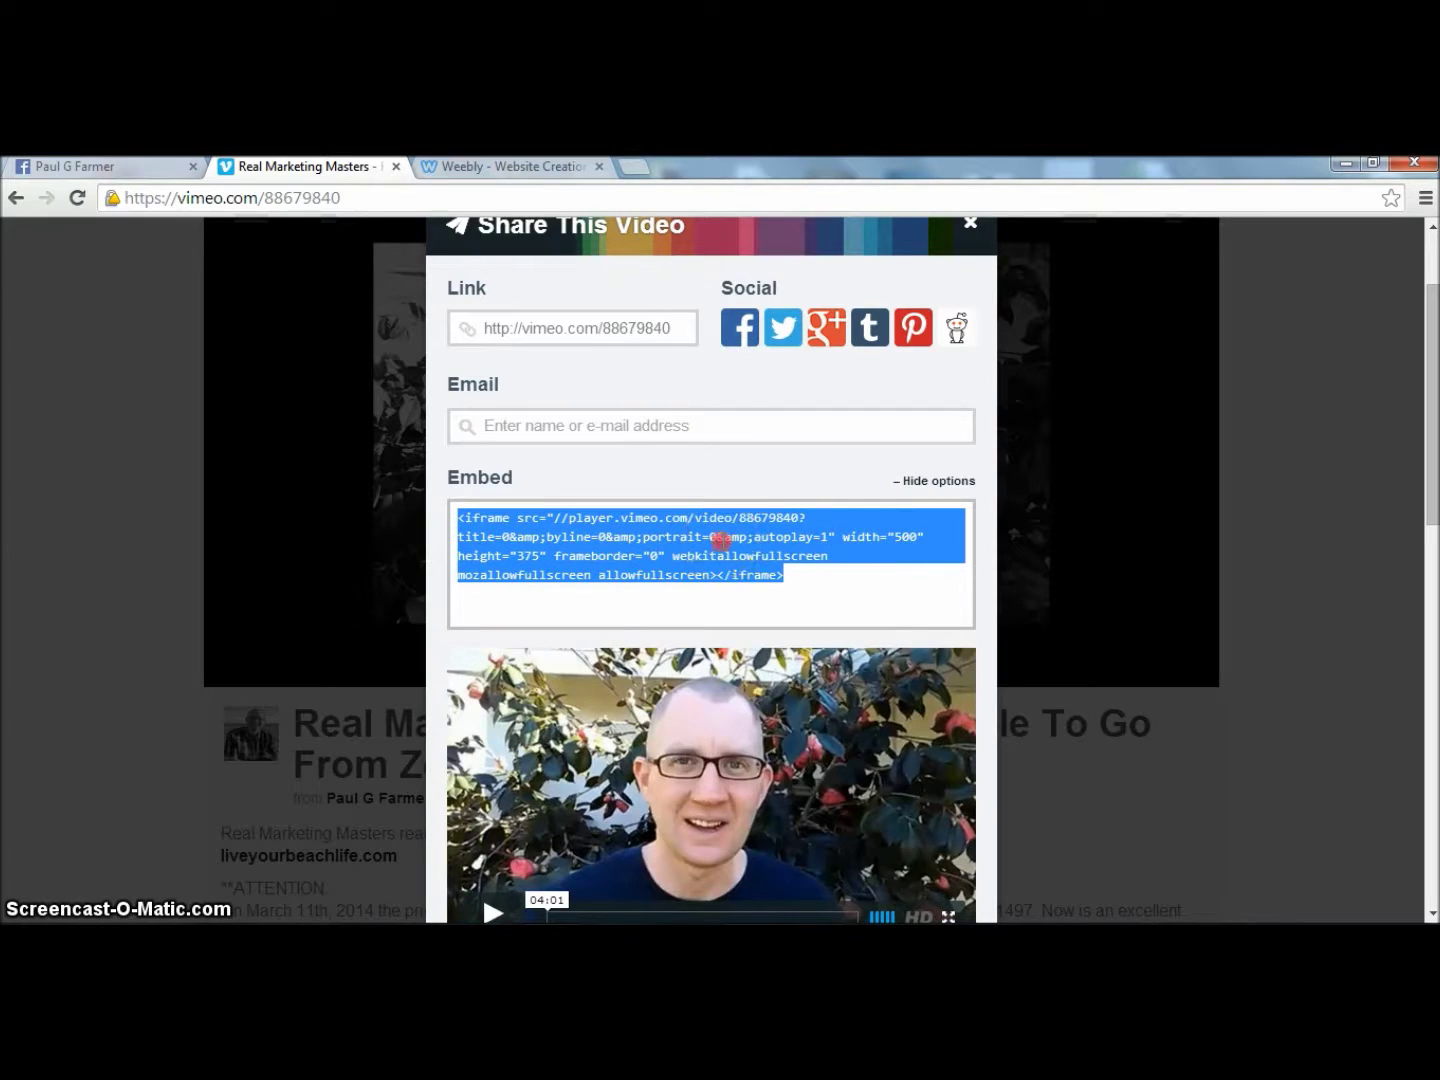
right_click(720, 540)
left_click(779, 638)
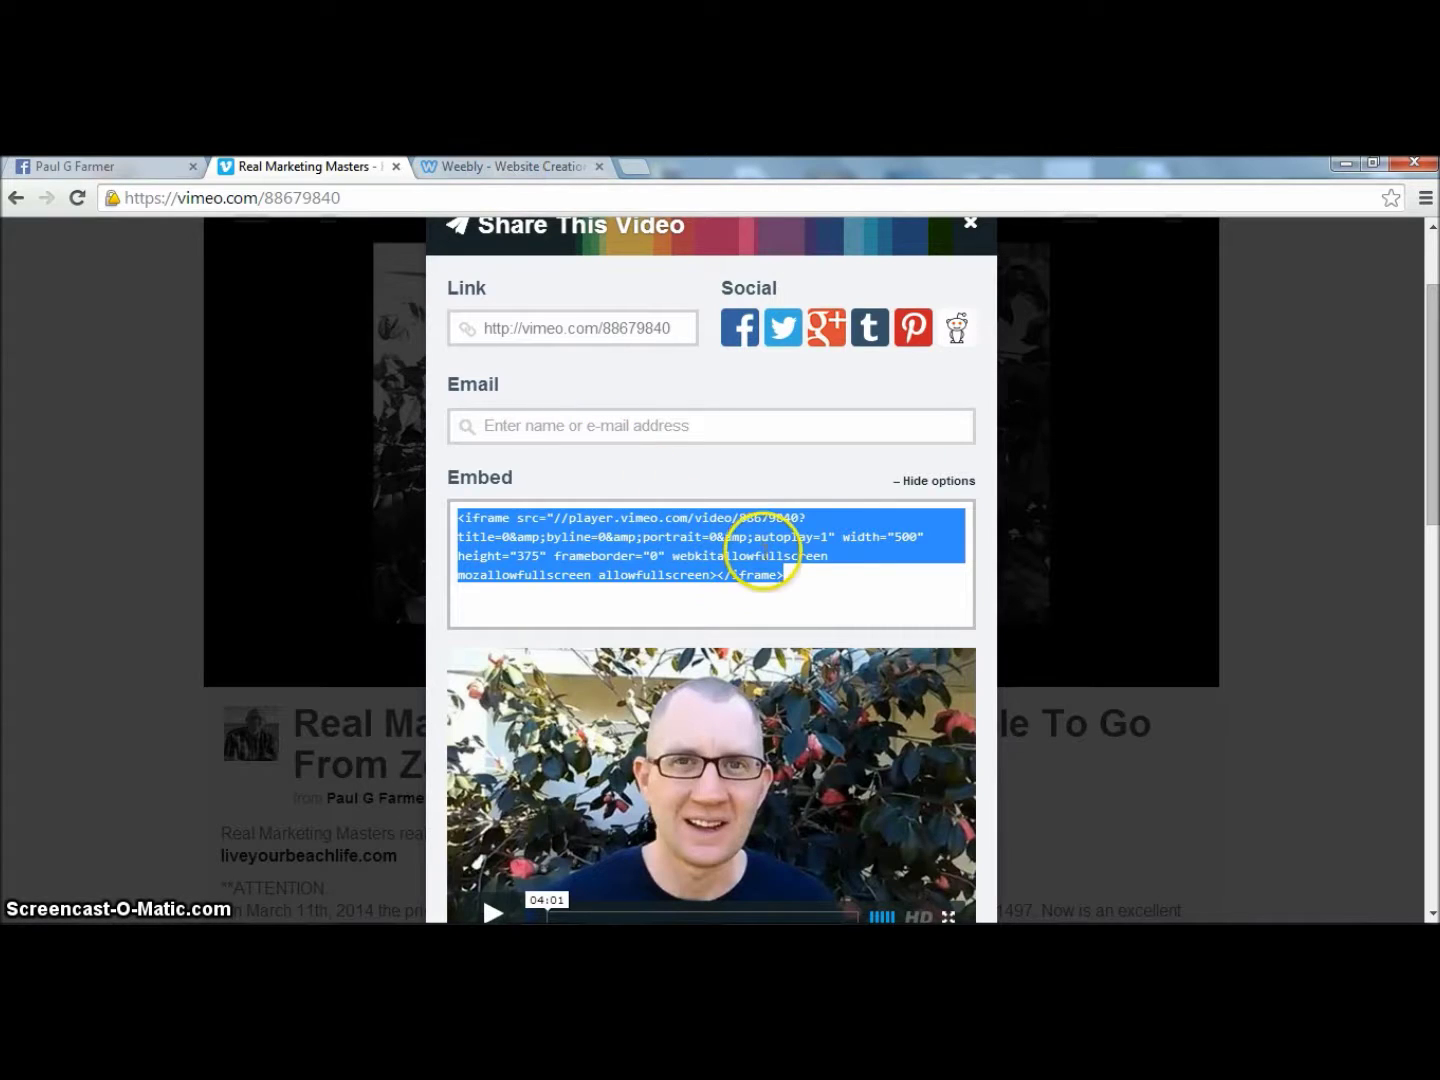
Switch back to Weebly and center the custom HTML element beneath the headline.
left_click(493, 167)
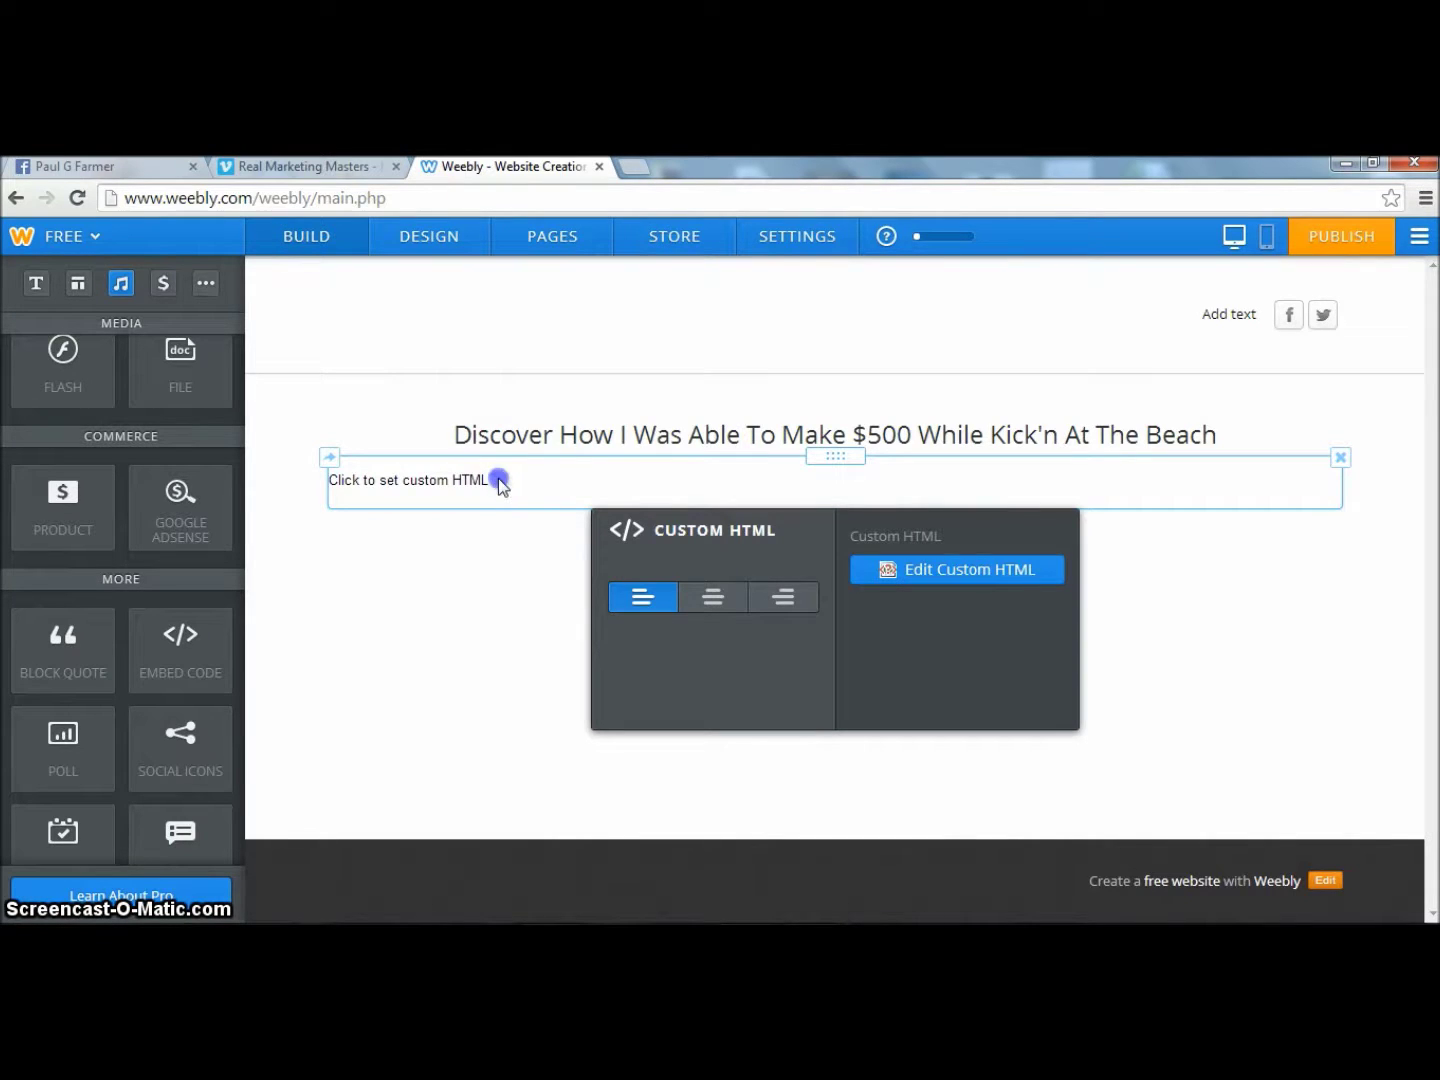
left_click(440, 482)
left_click(737, 603)
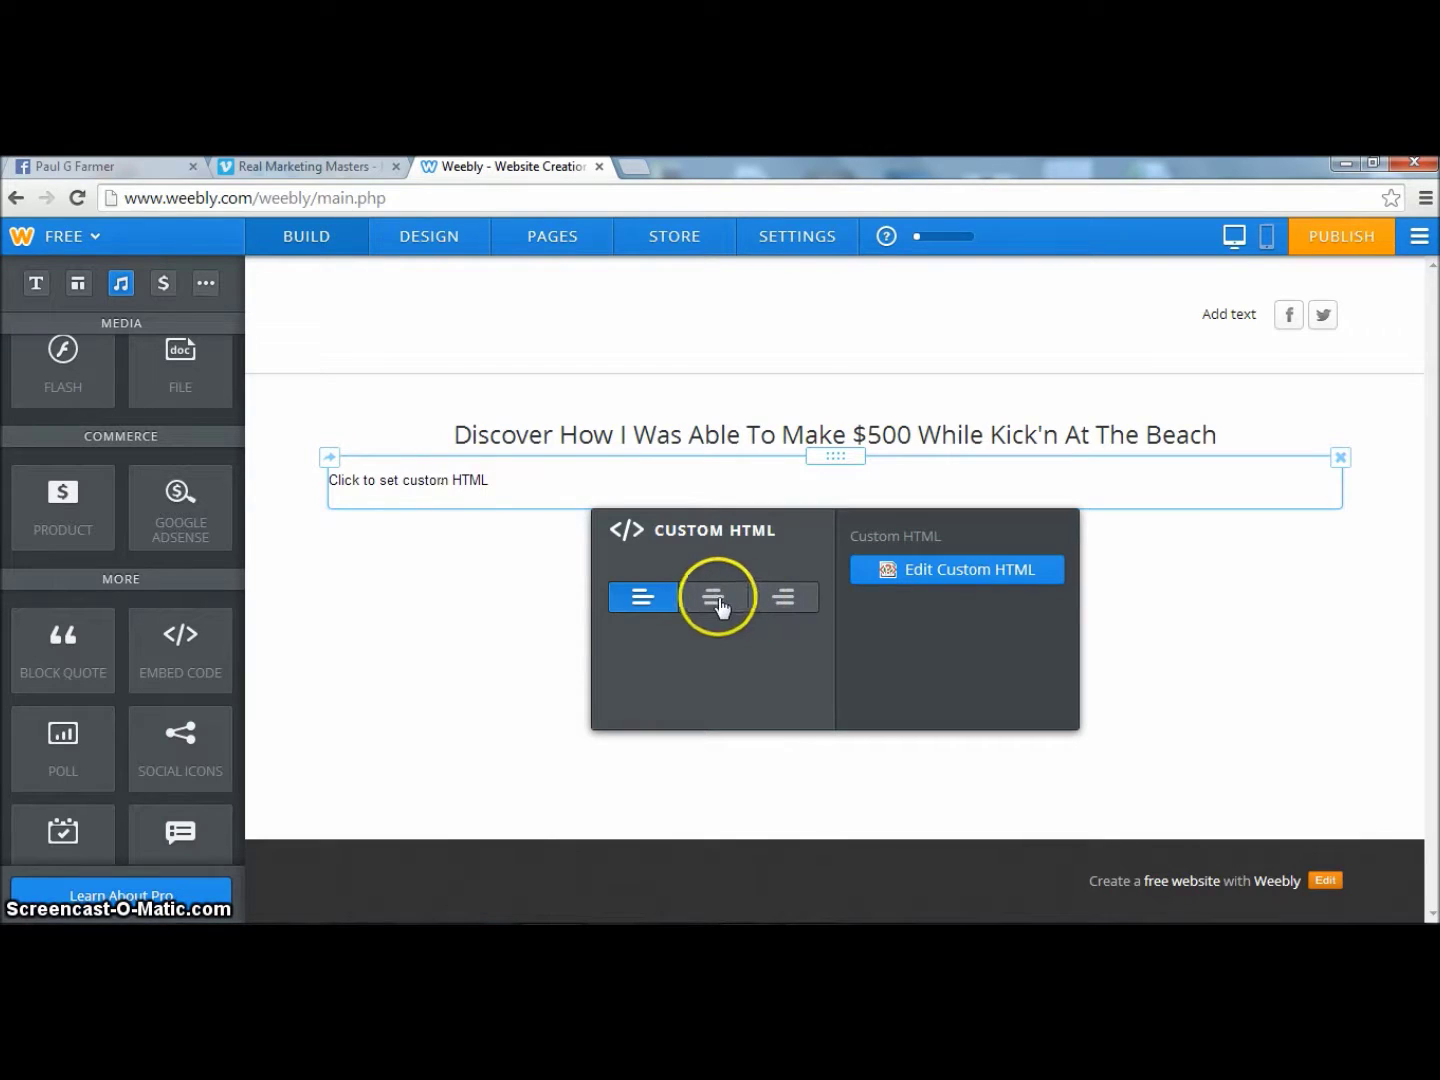
left_click(762, 470)
left_click(928, 476)
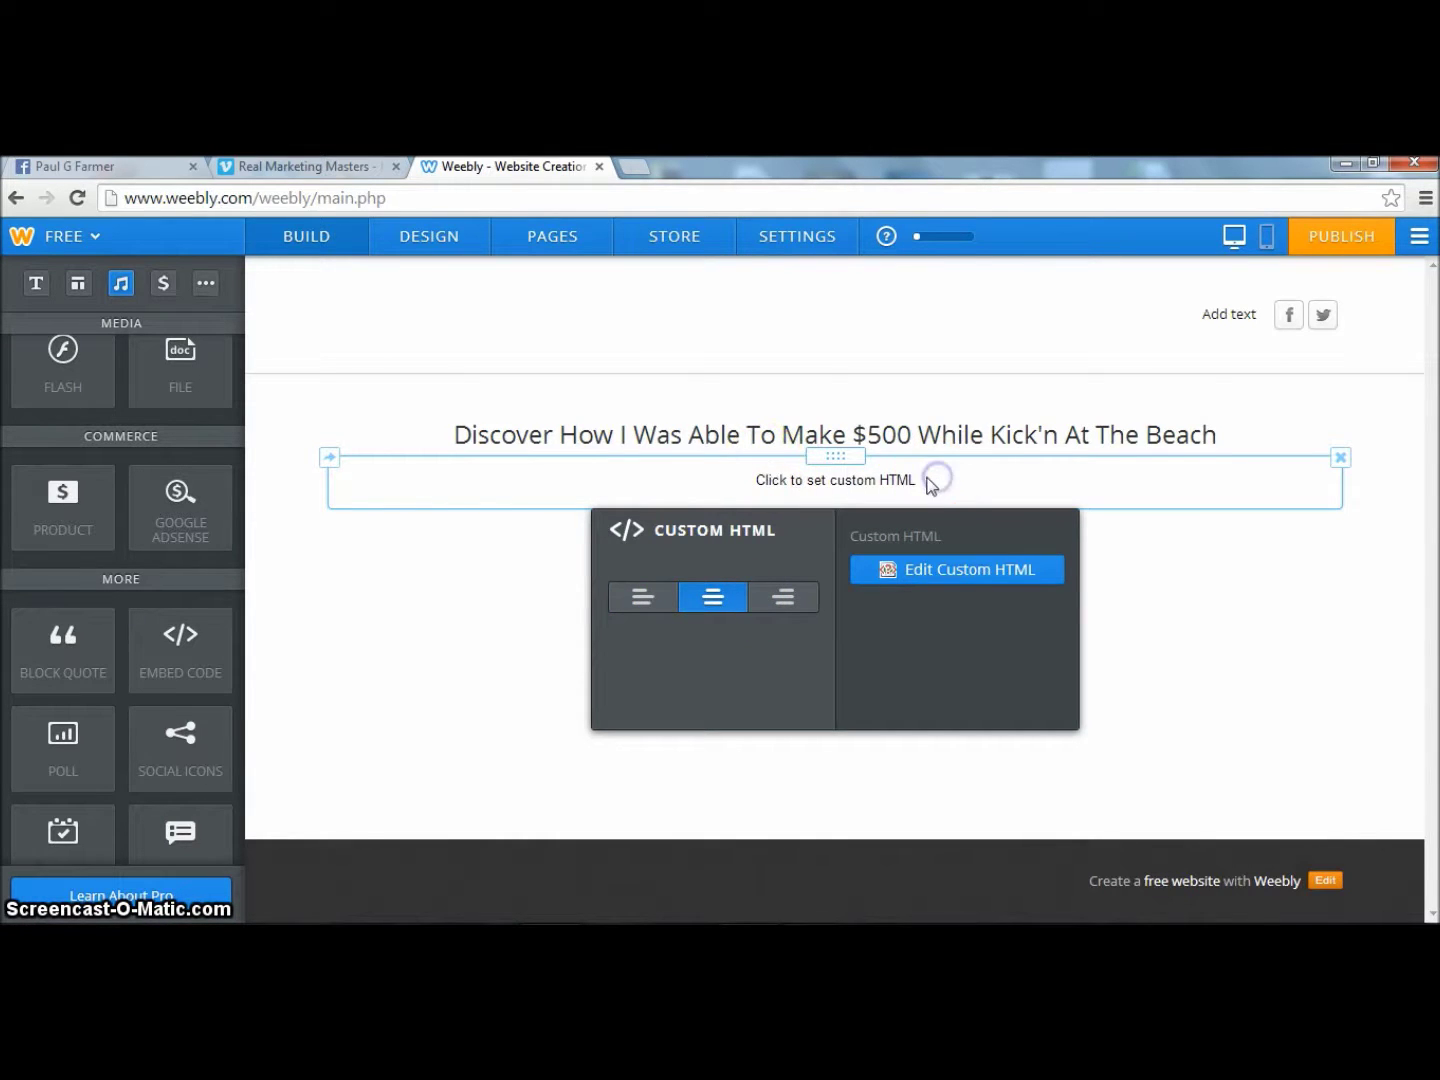
left_click(1185, 605)
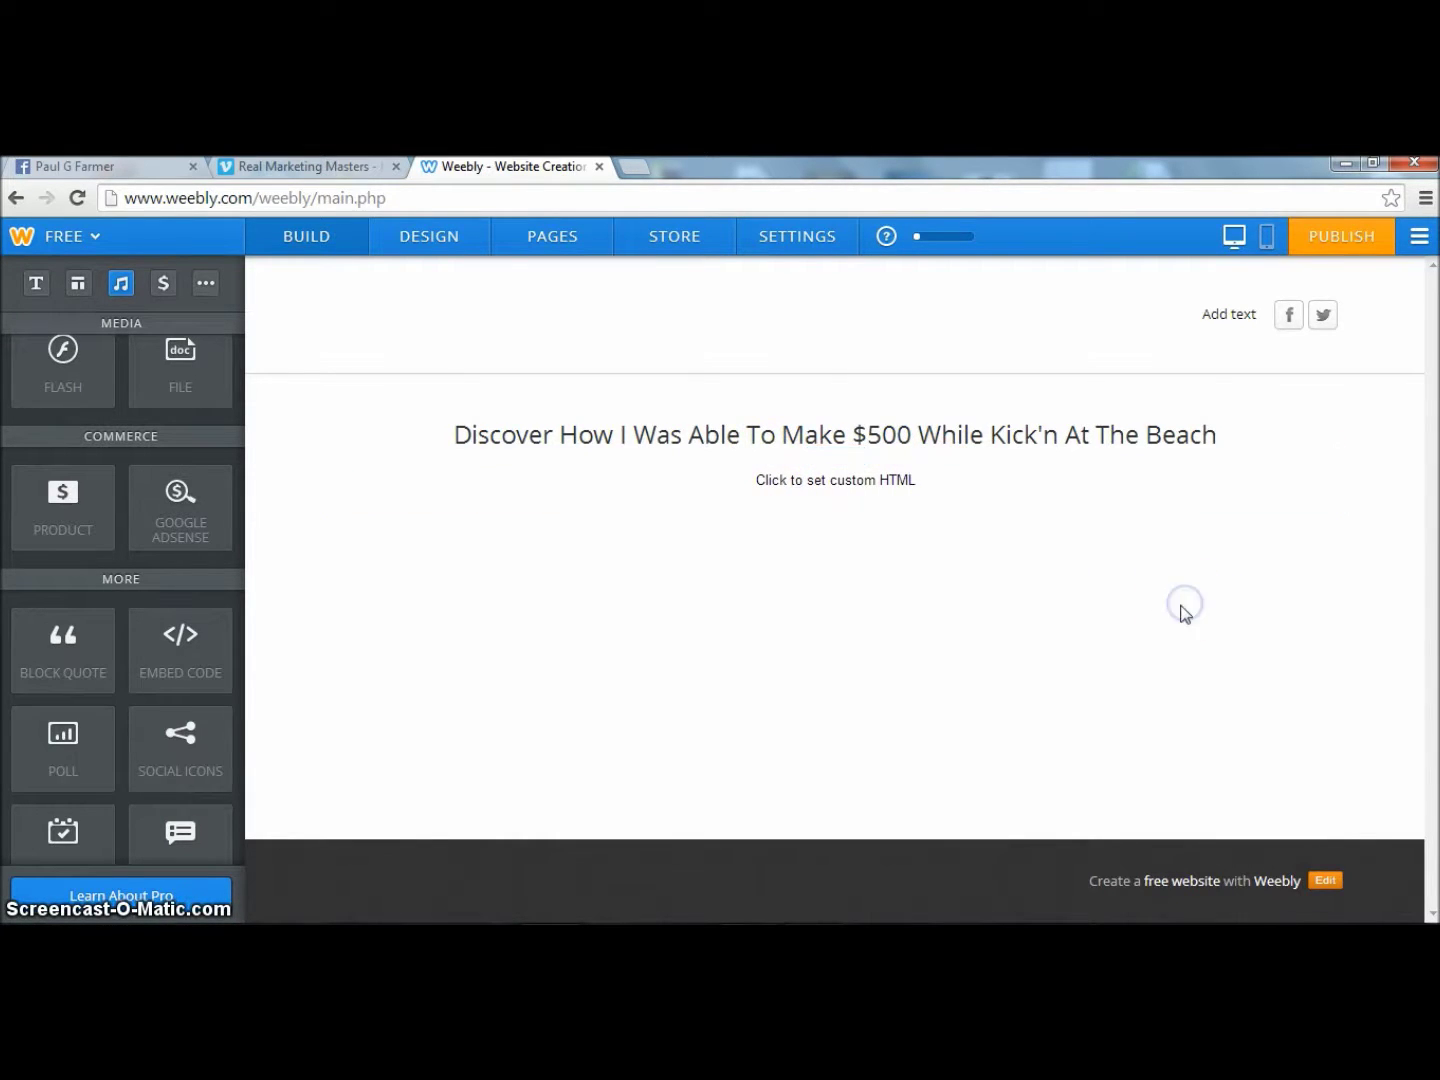
Replace the custom HTML placeholder with the copied Vimeo iframe code for video 88679840.
left_click(903, 498)
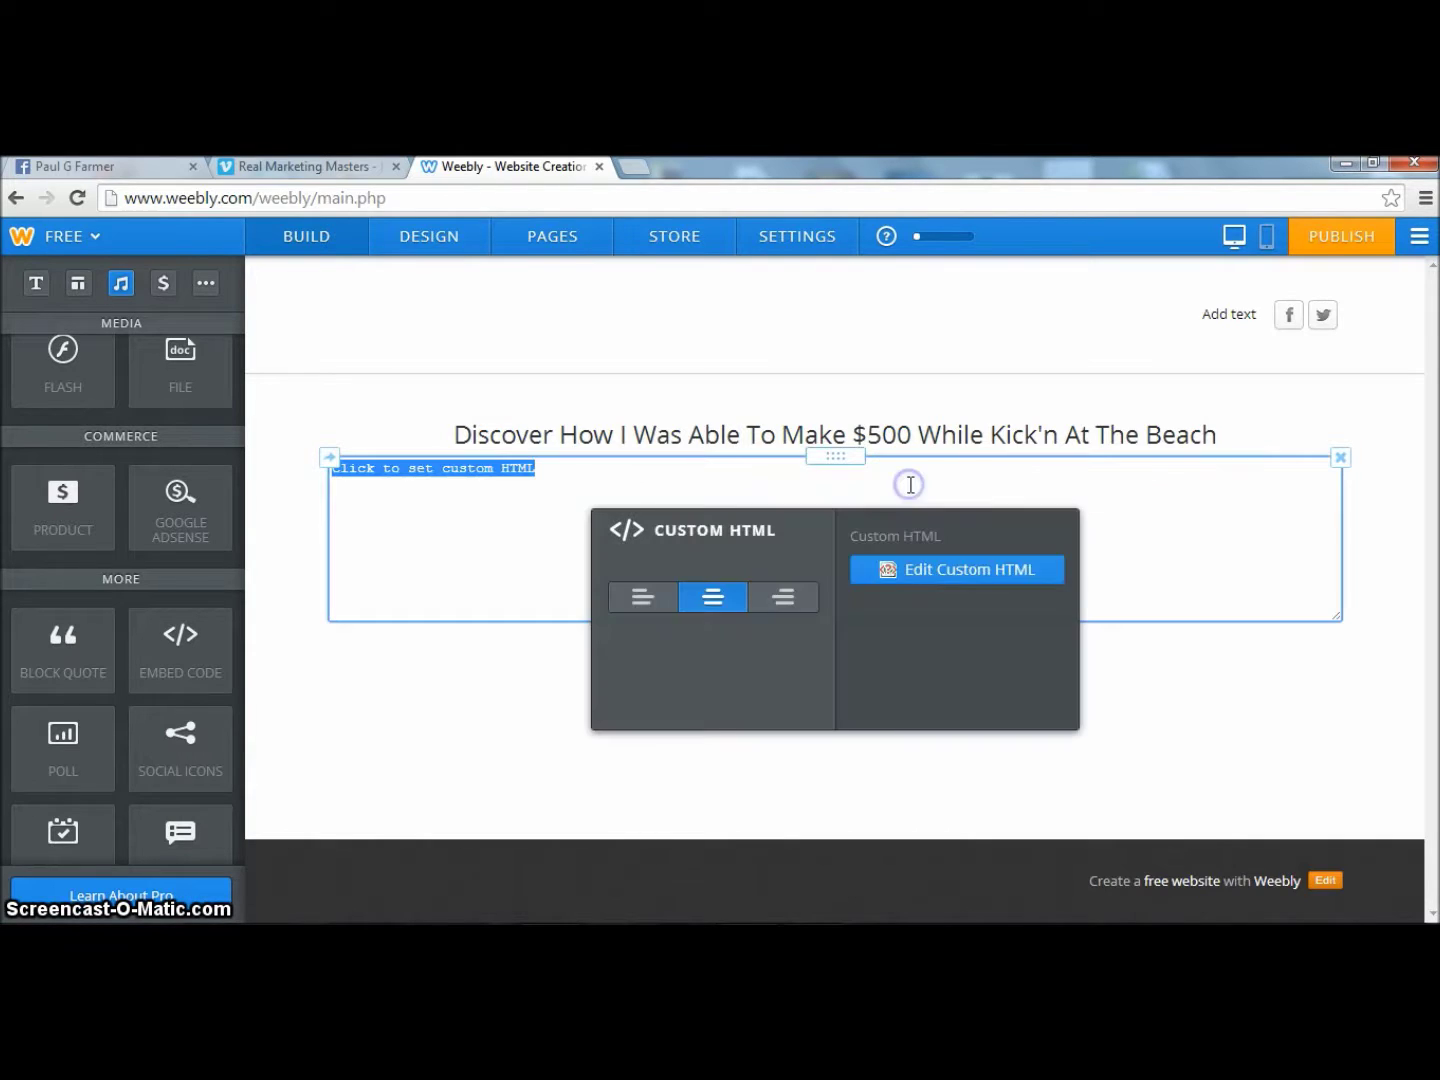
key("BackSpace")
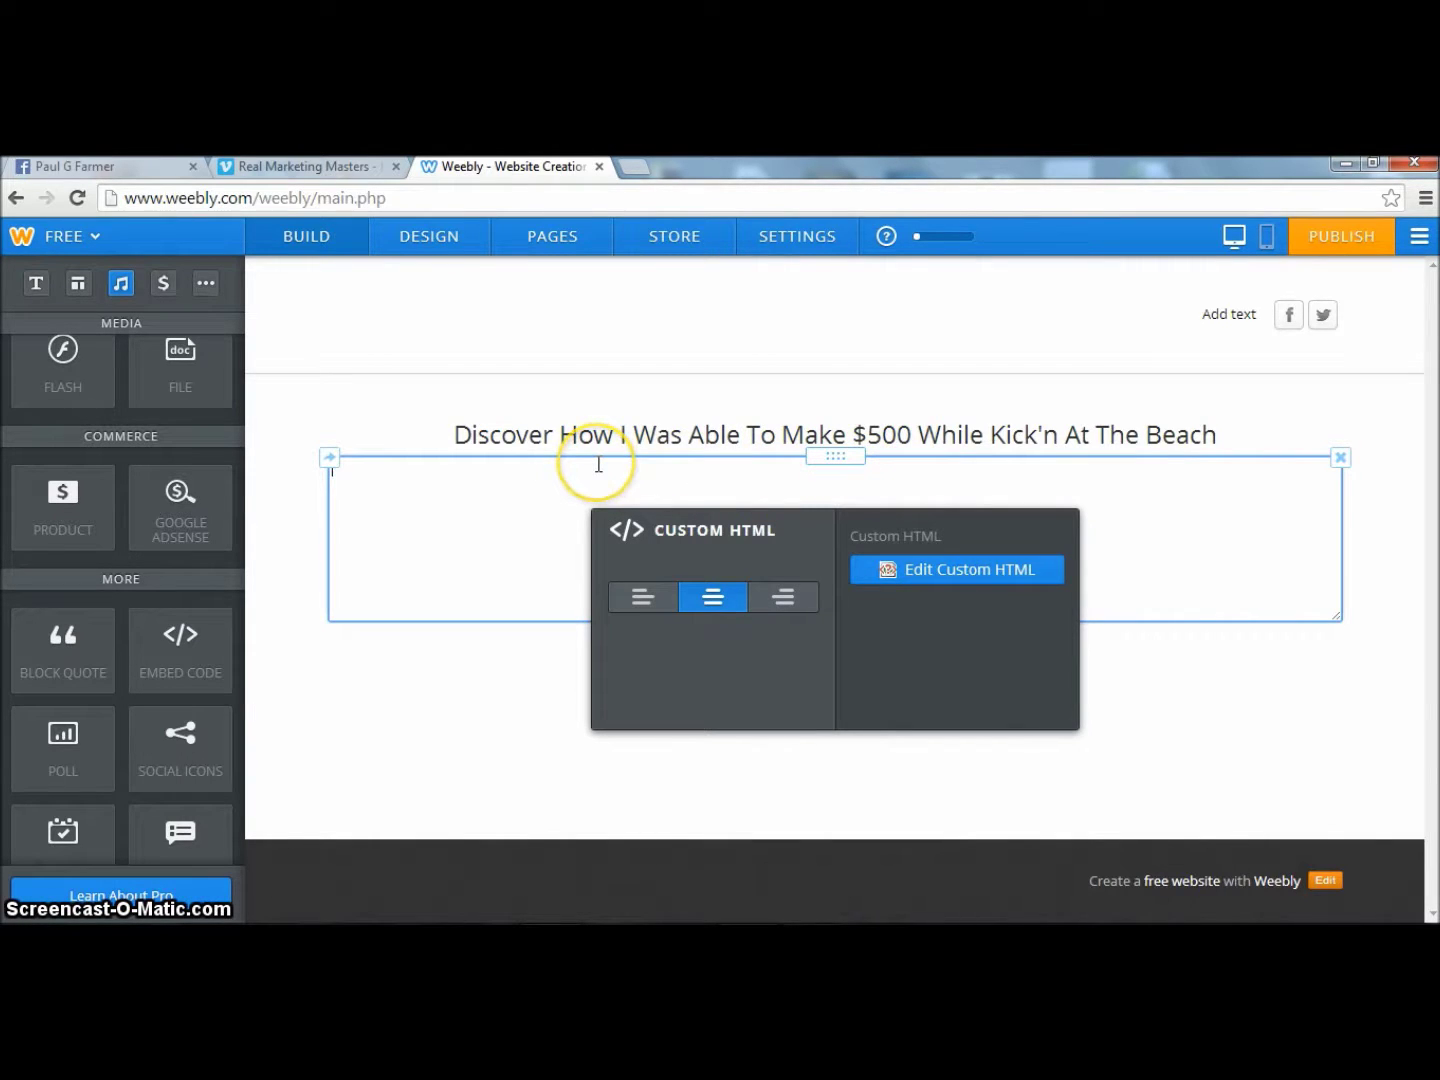
type("<iframe src=\"//player.vimeo.com/video/88679840?title=0&amp;byline=0&amp;portrait=0&amp;autoplay=1\" width=\"500\" height=\"375\" frameborder=\"0\" webkitallowfullscreen mozallowfullscreen allowfullscreen></iframe>")
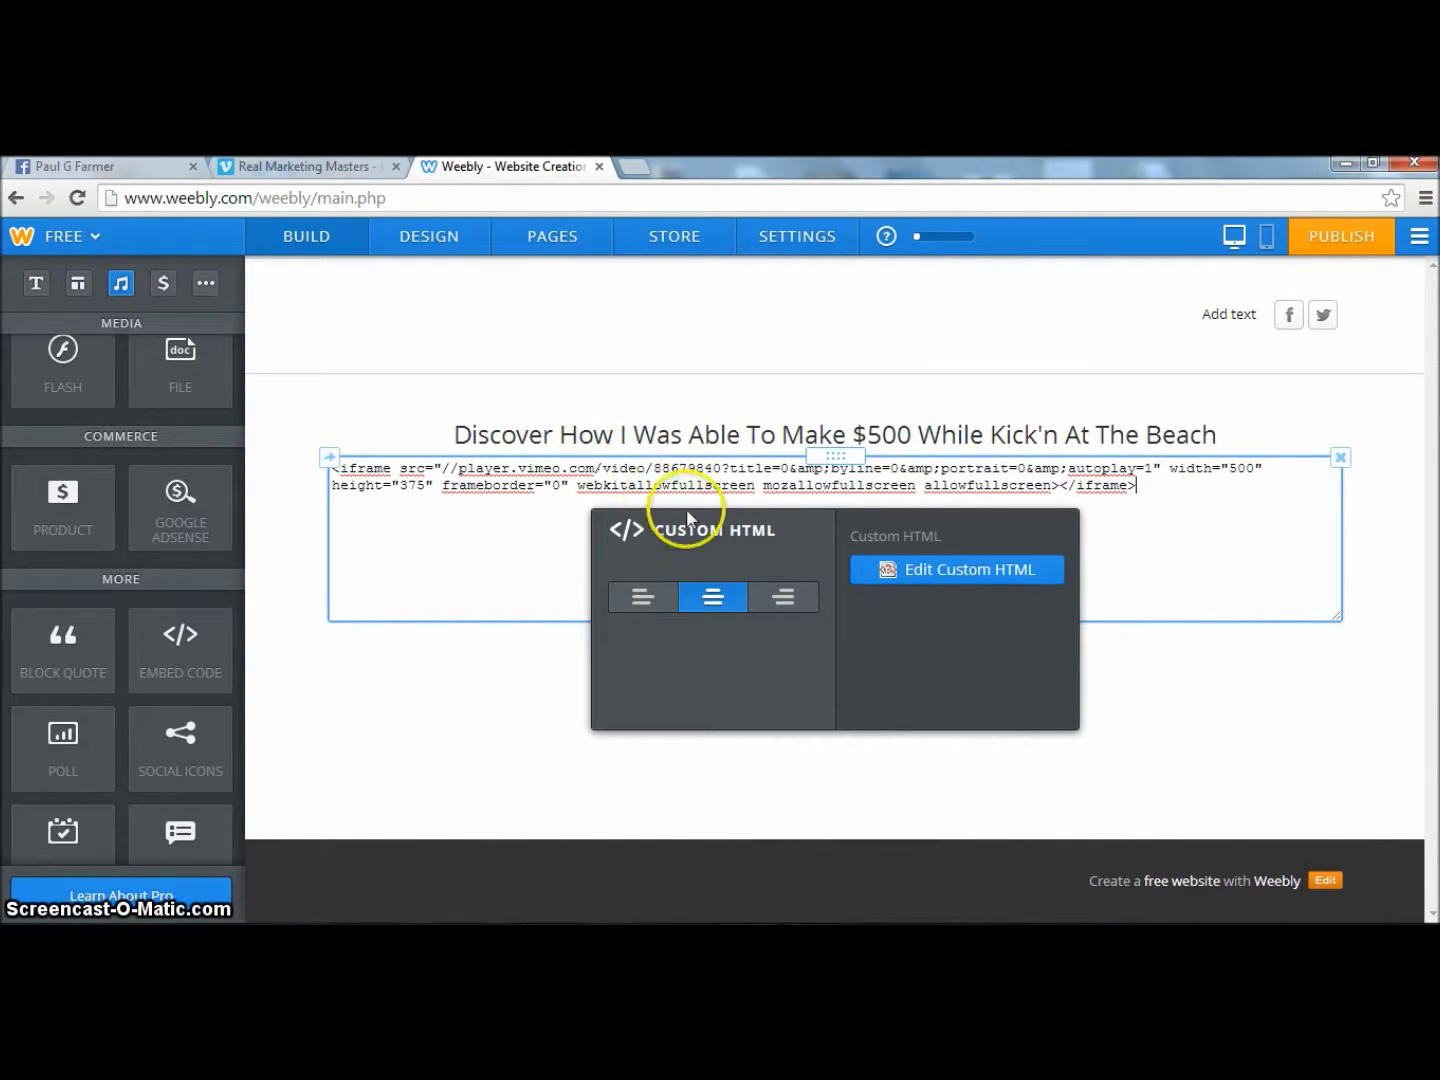
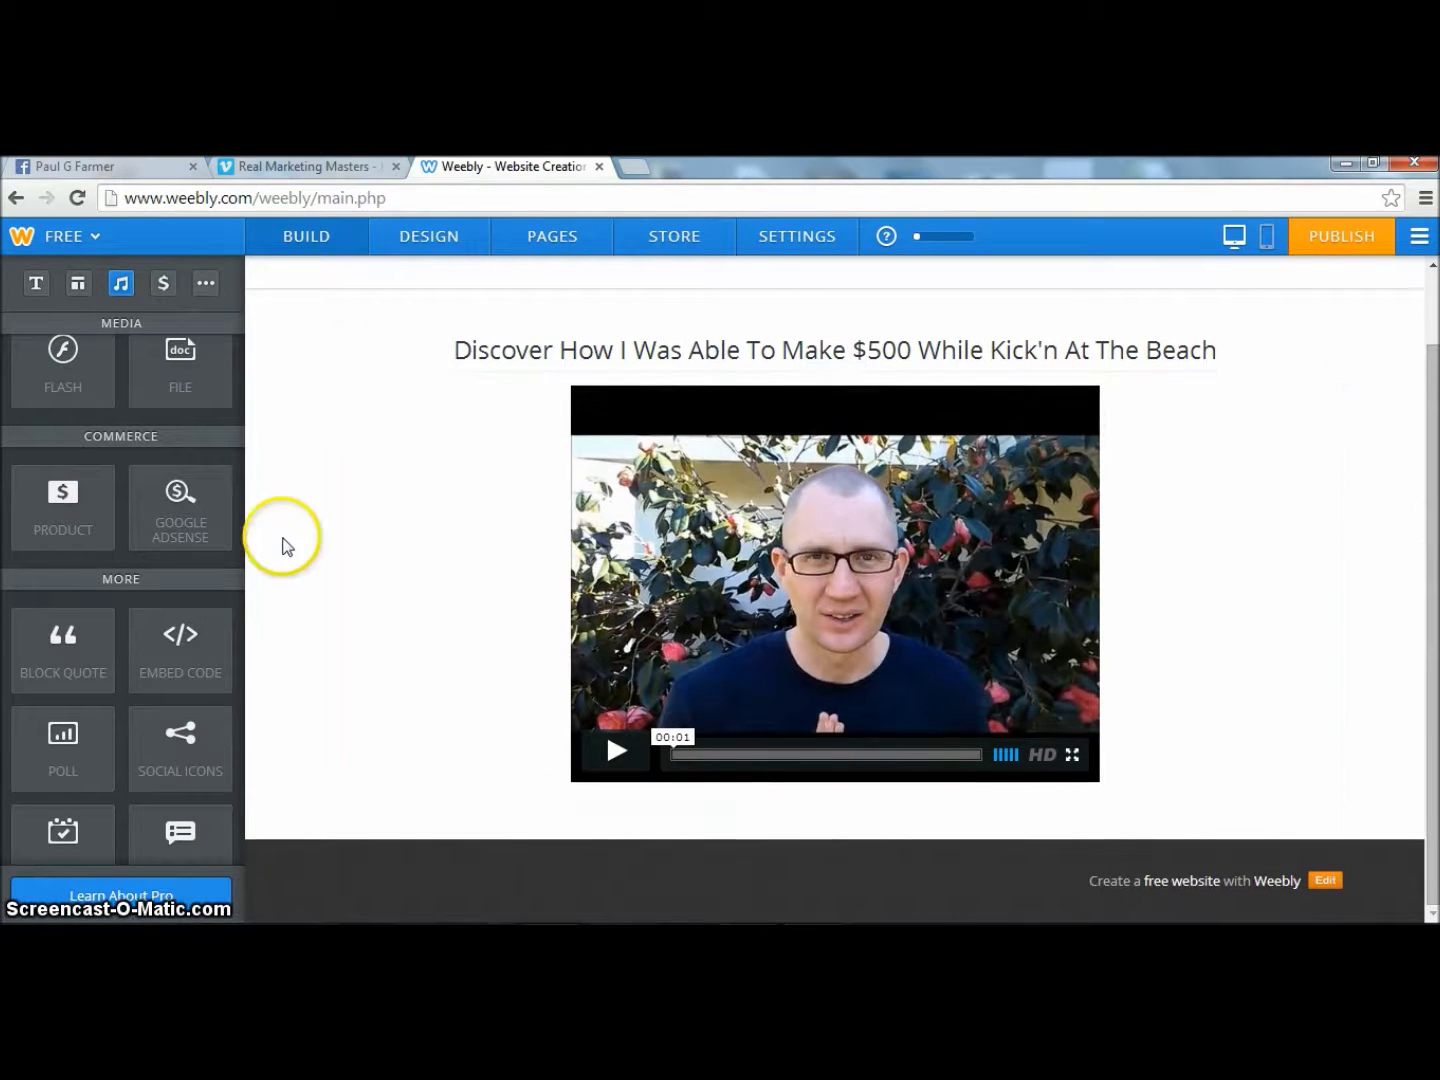
Add a text element beneath the embedded video and pause the video's playback.
left_click(231, 632)
left_click_drag(231, 633, 247, 331)
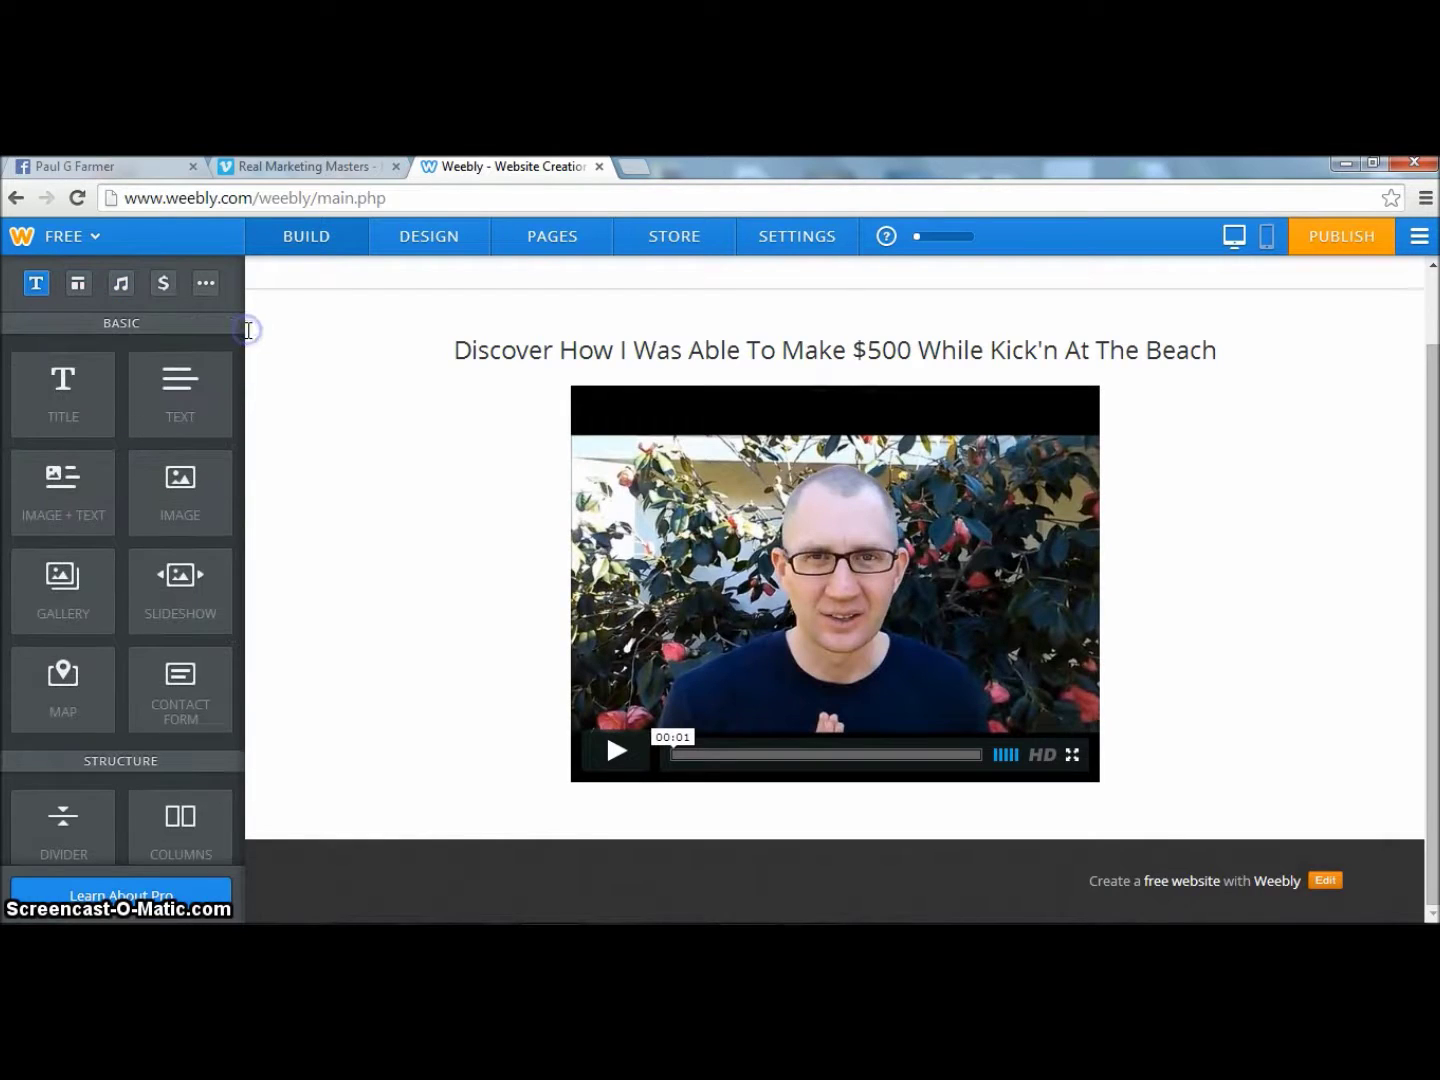
left_click_drag(166, 385, 828, 826)
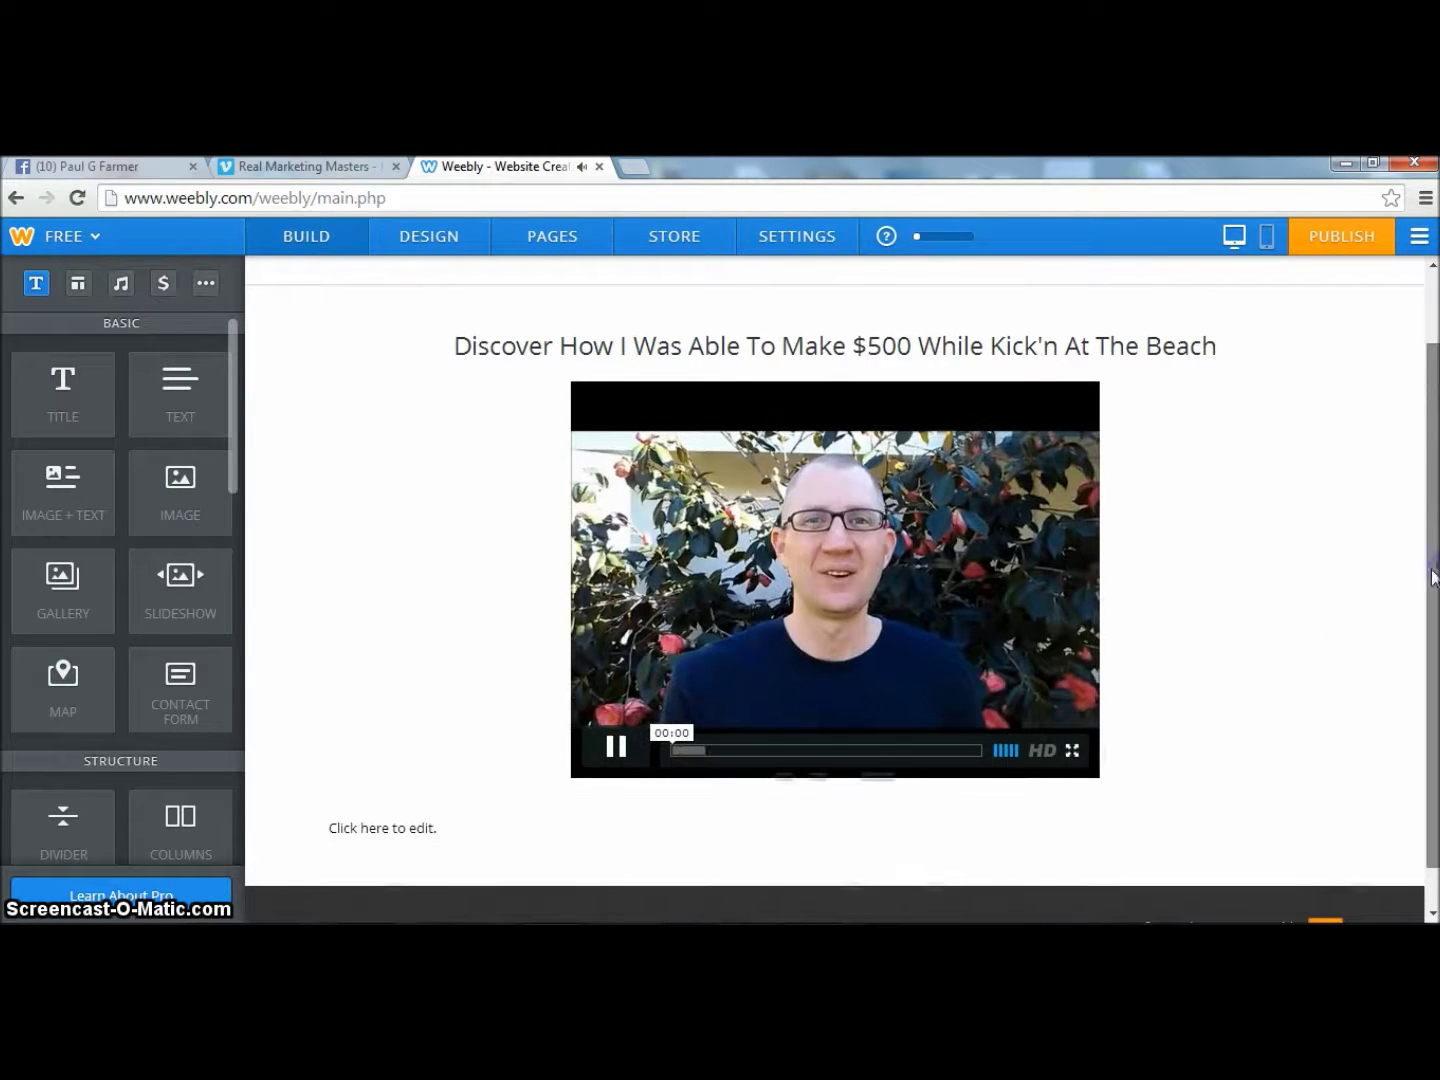
scroll(797, 770, "down", 2)
left_click(627, 723)
Enter "Get Instant Access To Profit Video" and "Click On The Button Below Now!" as two lines in the text element beneath the video.
left_click(449, 797)
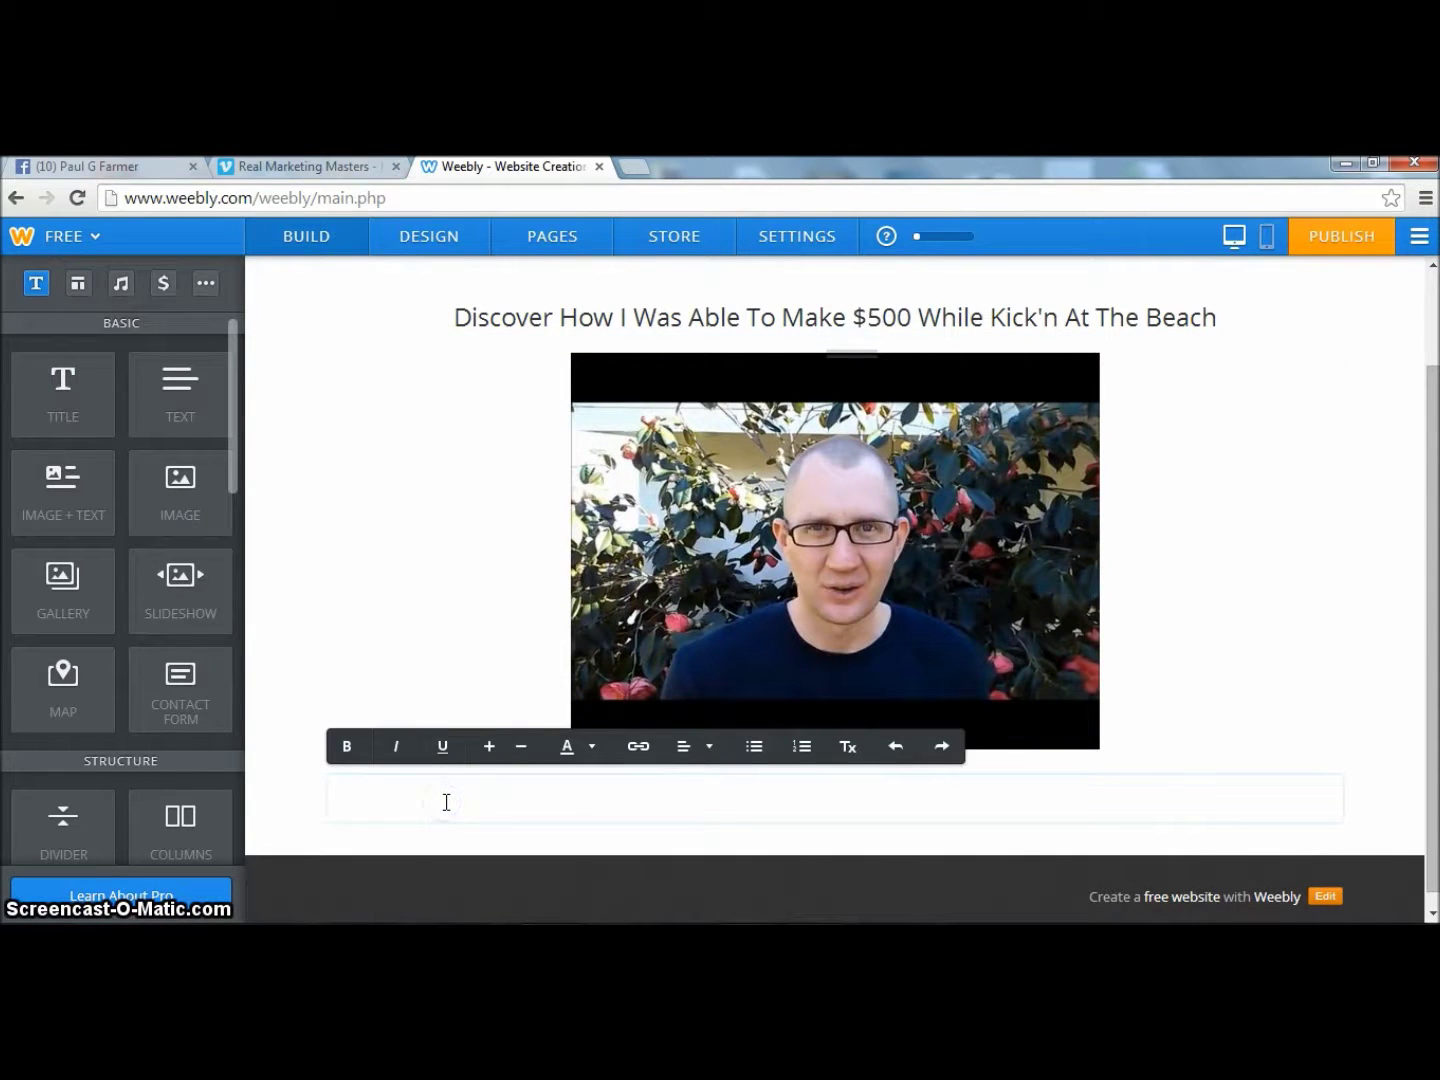
type("Get Instant Access To Profit Video")
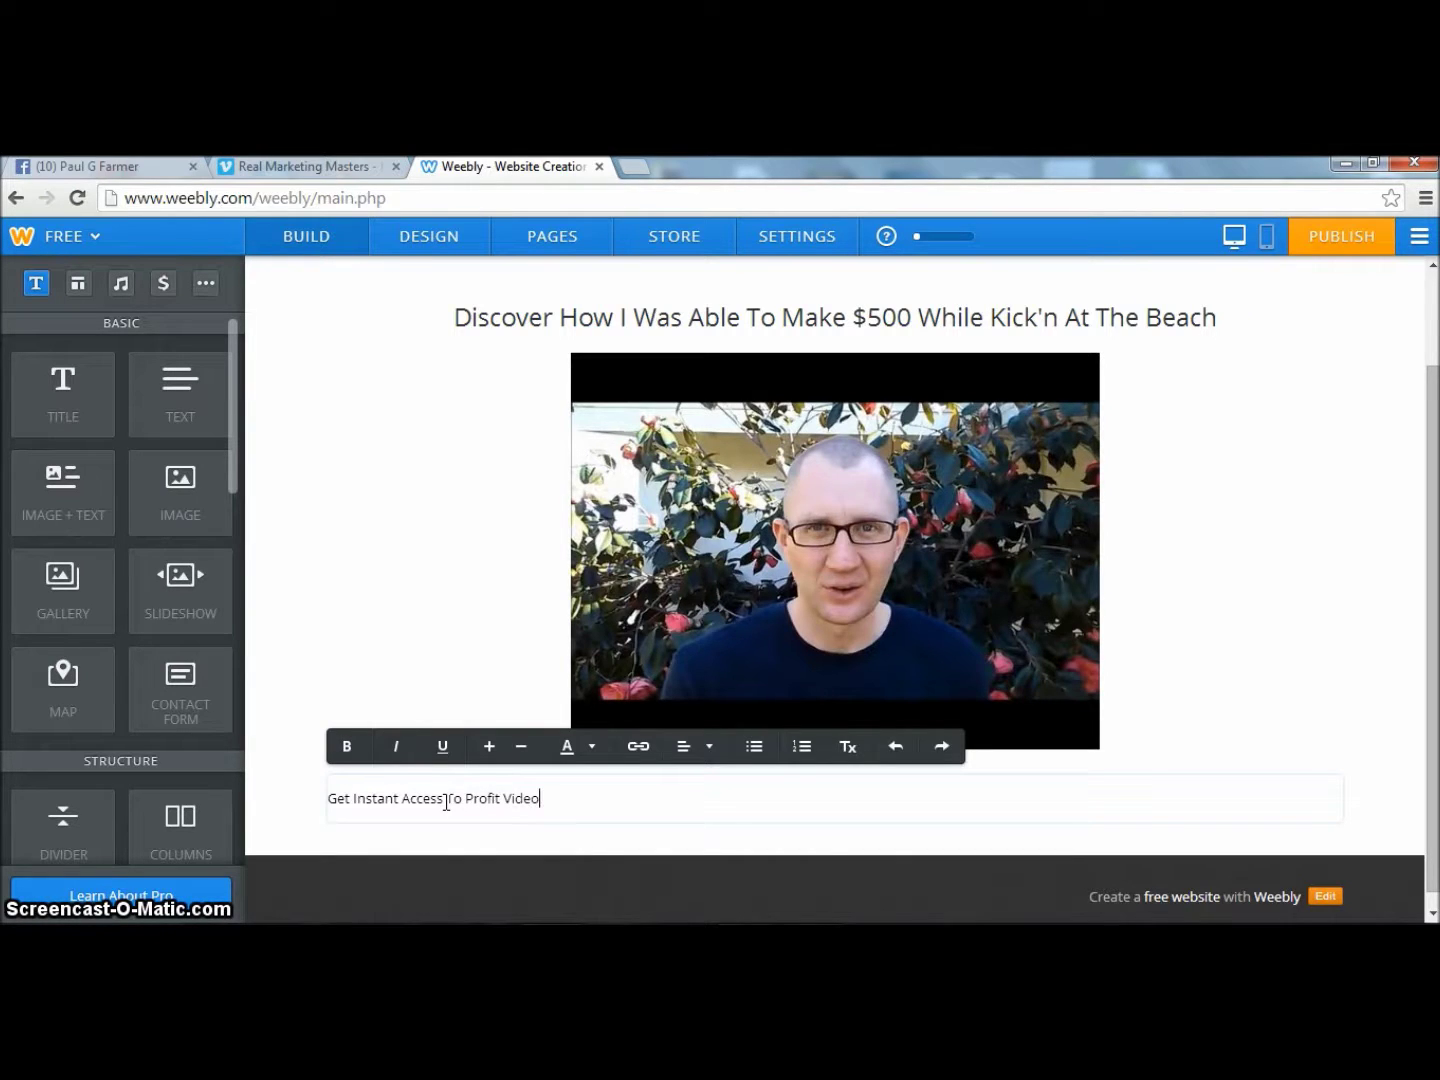
key("Return")
type("Click On The Button Below Now!")
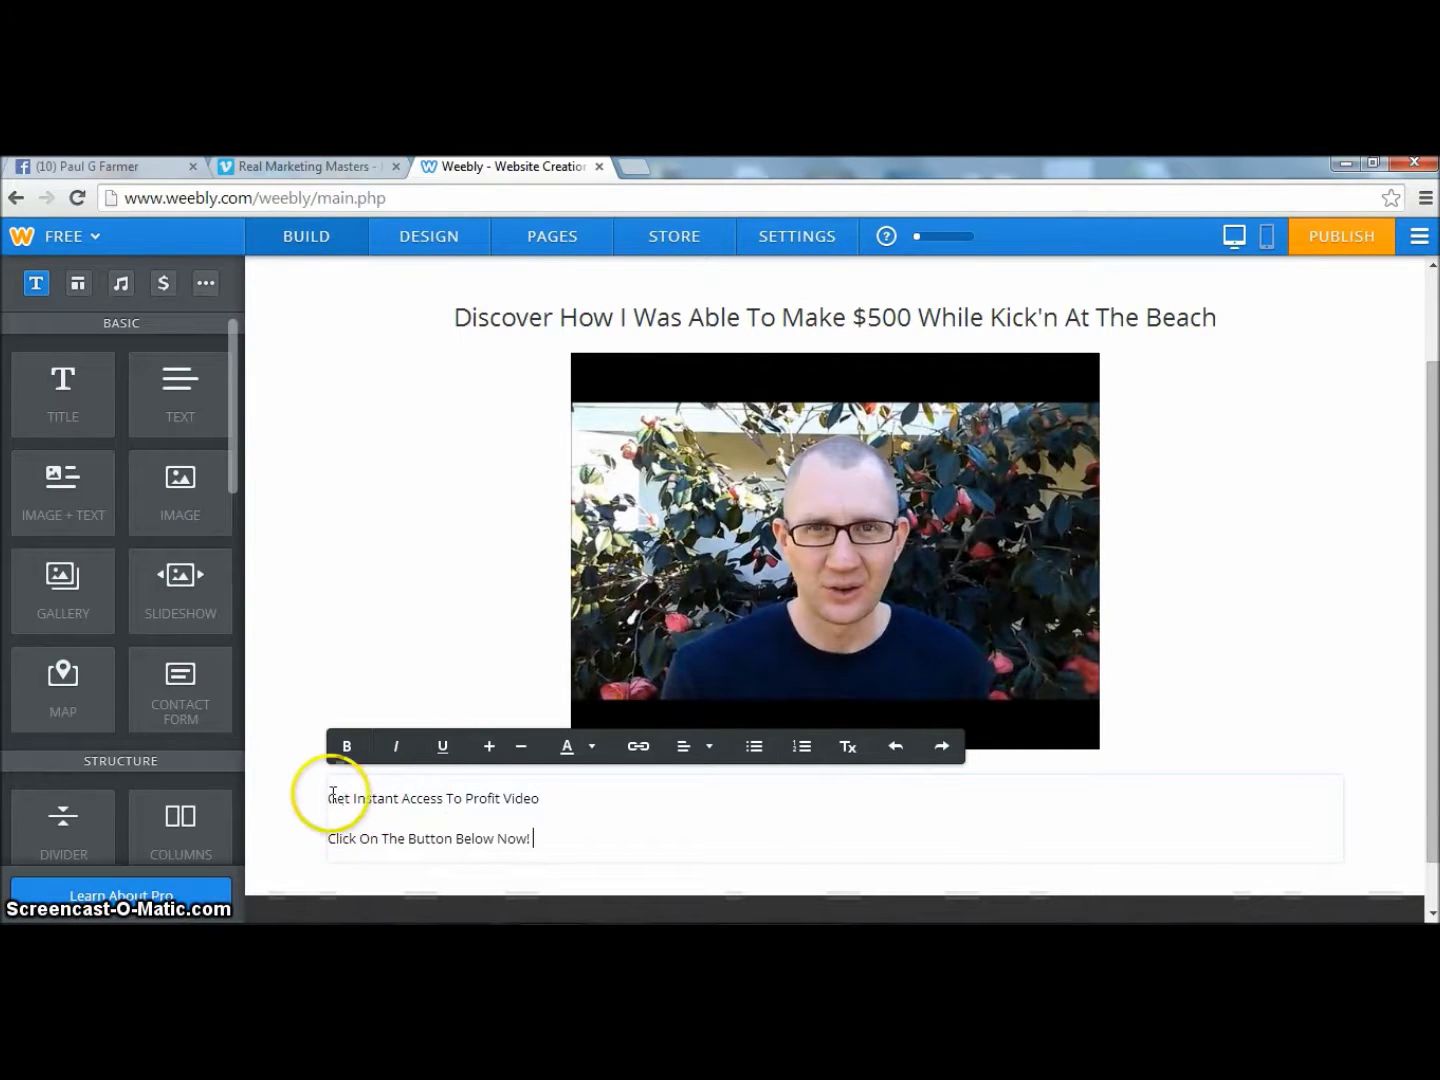
Center both lines of the call-to-action text and increase their font size by two increments.
left_click_drag(339, 796, 545, 836)
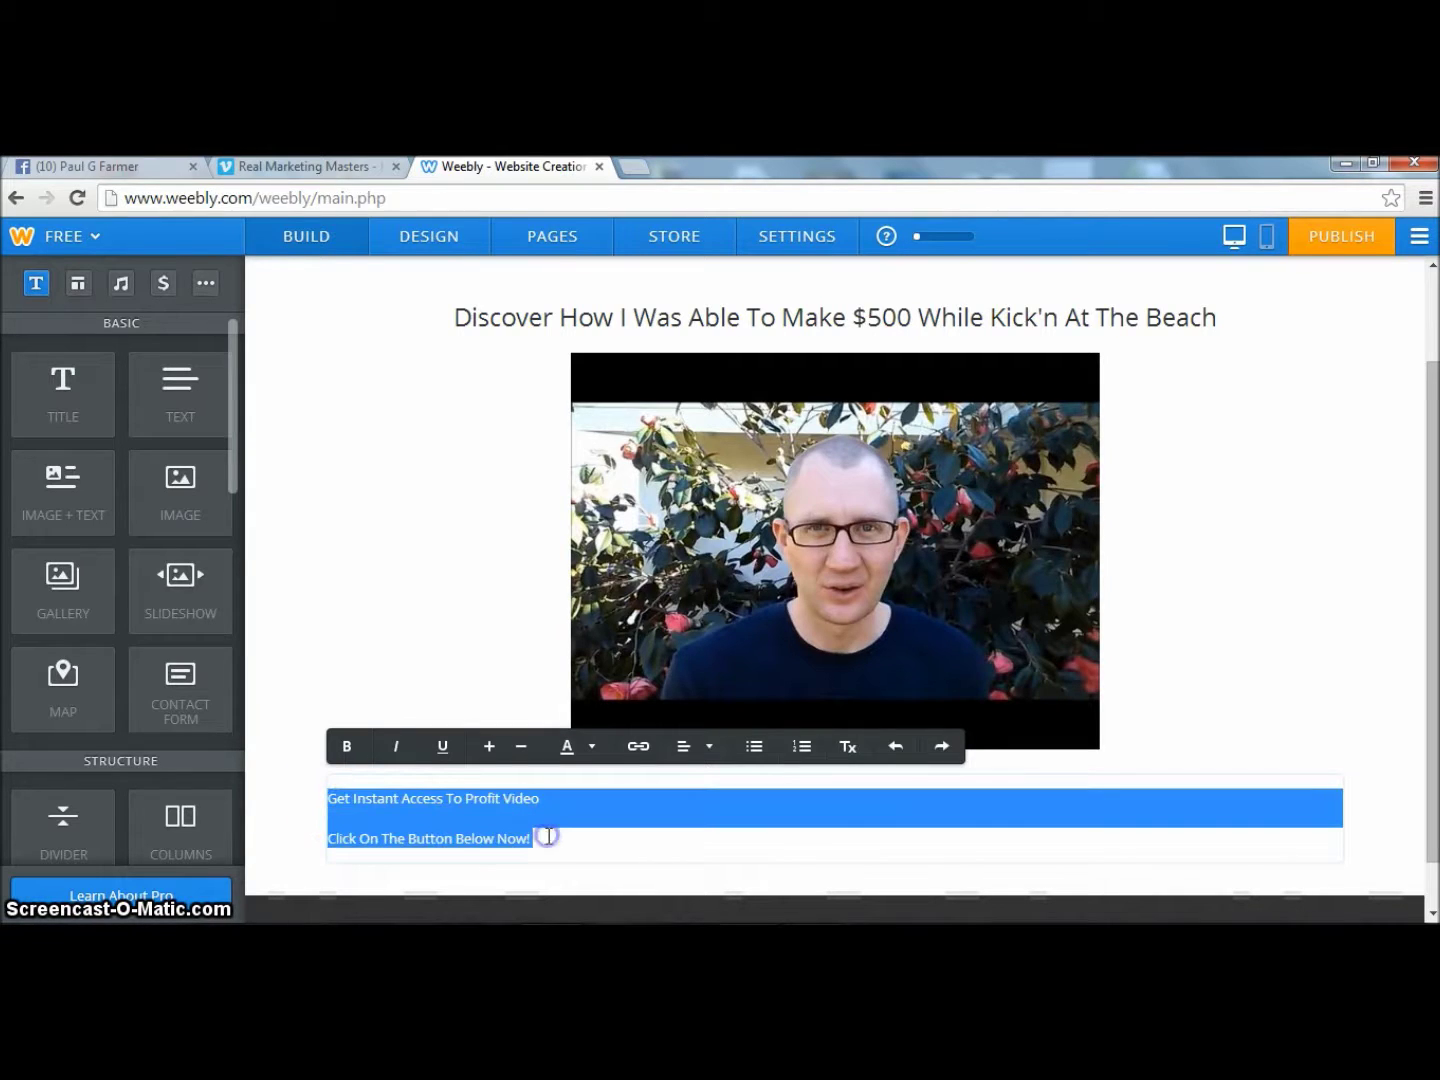
left_click(684, 746)
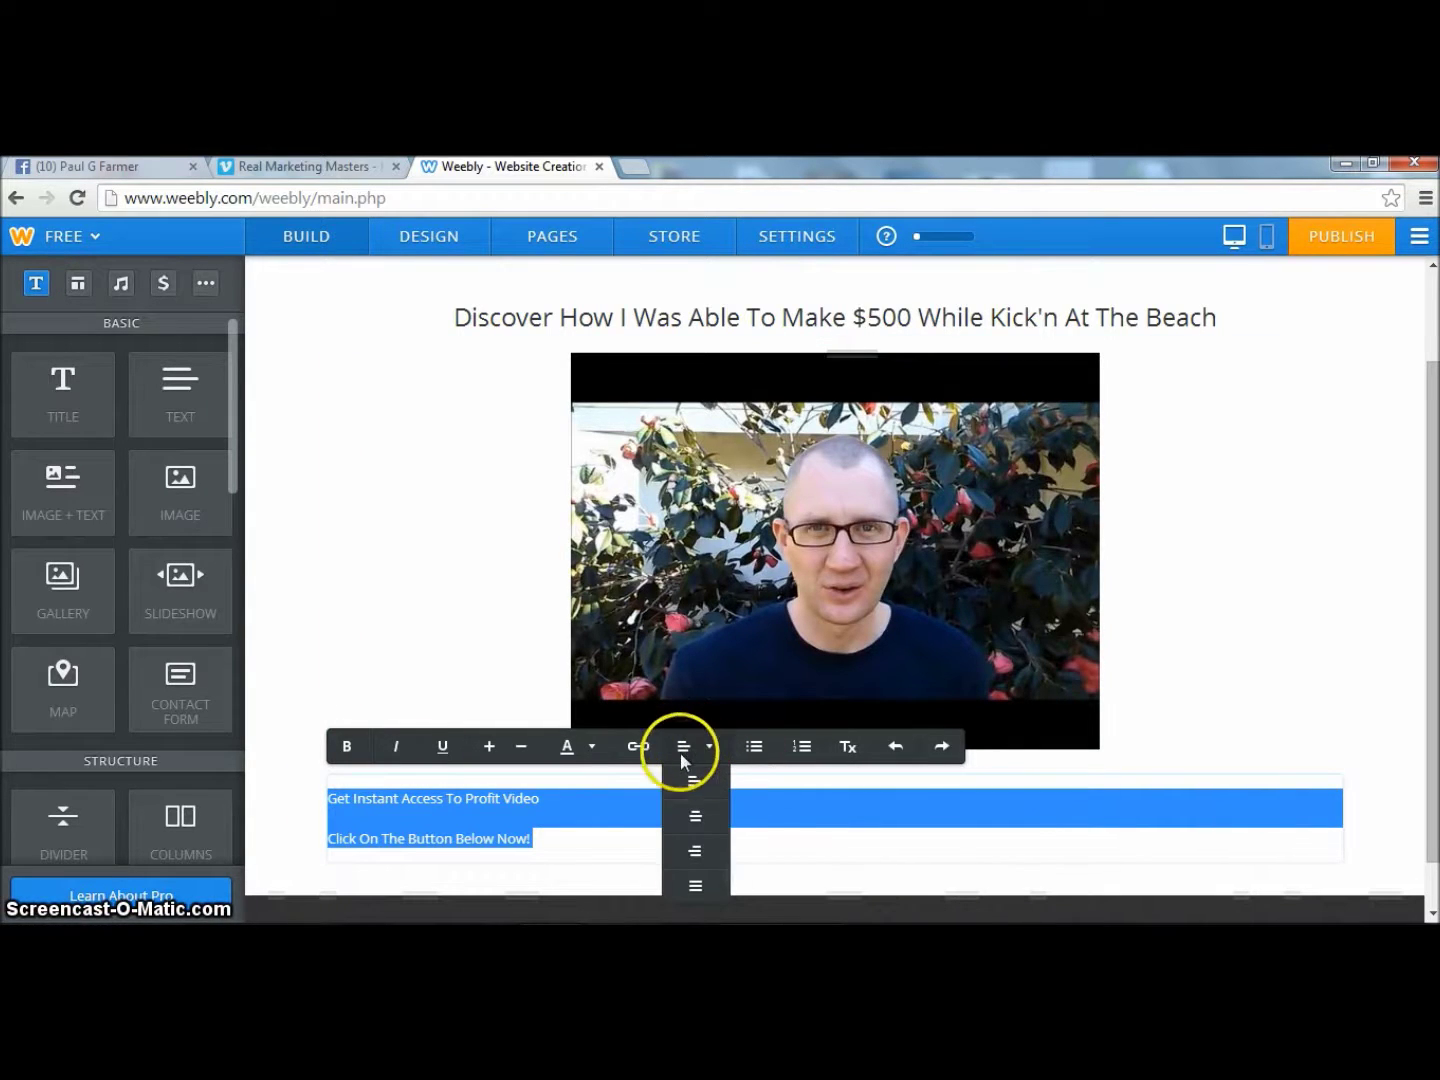
left_click(696, 817)
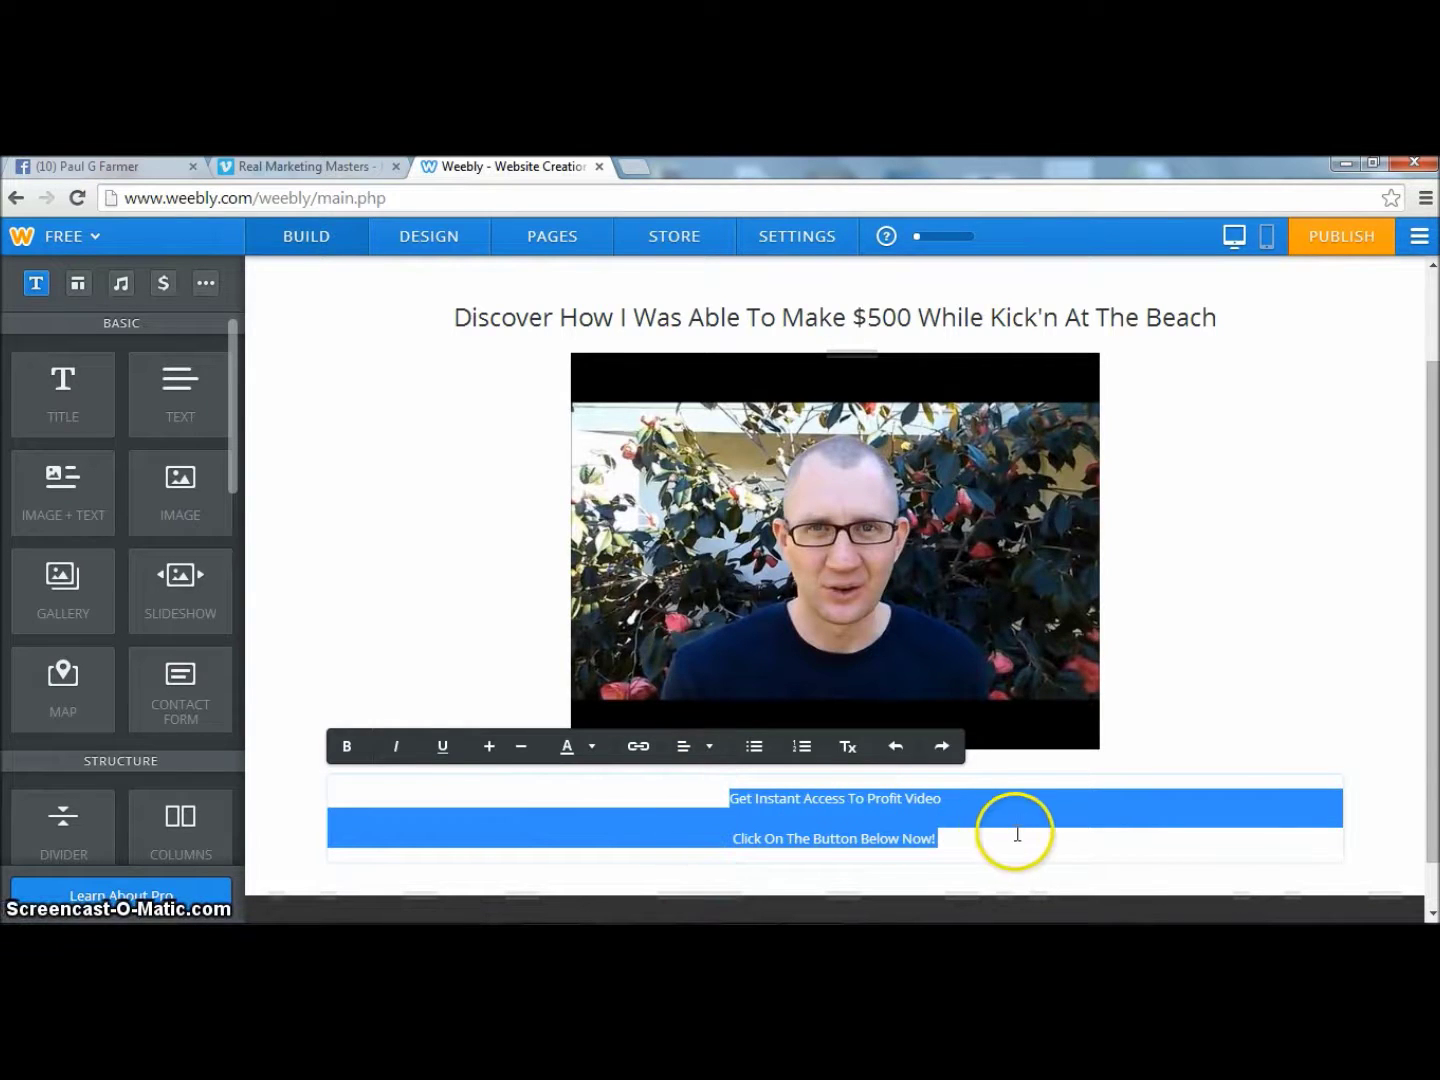
left_click(487, 758)
left_click(487, 758)
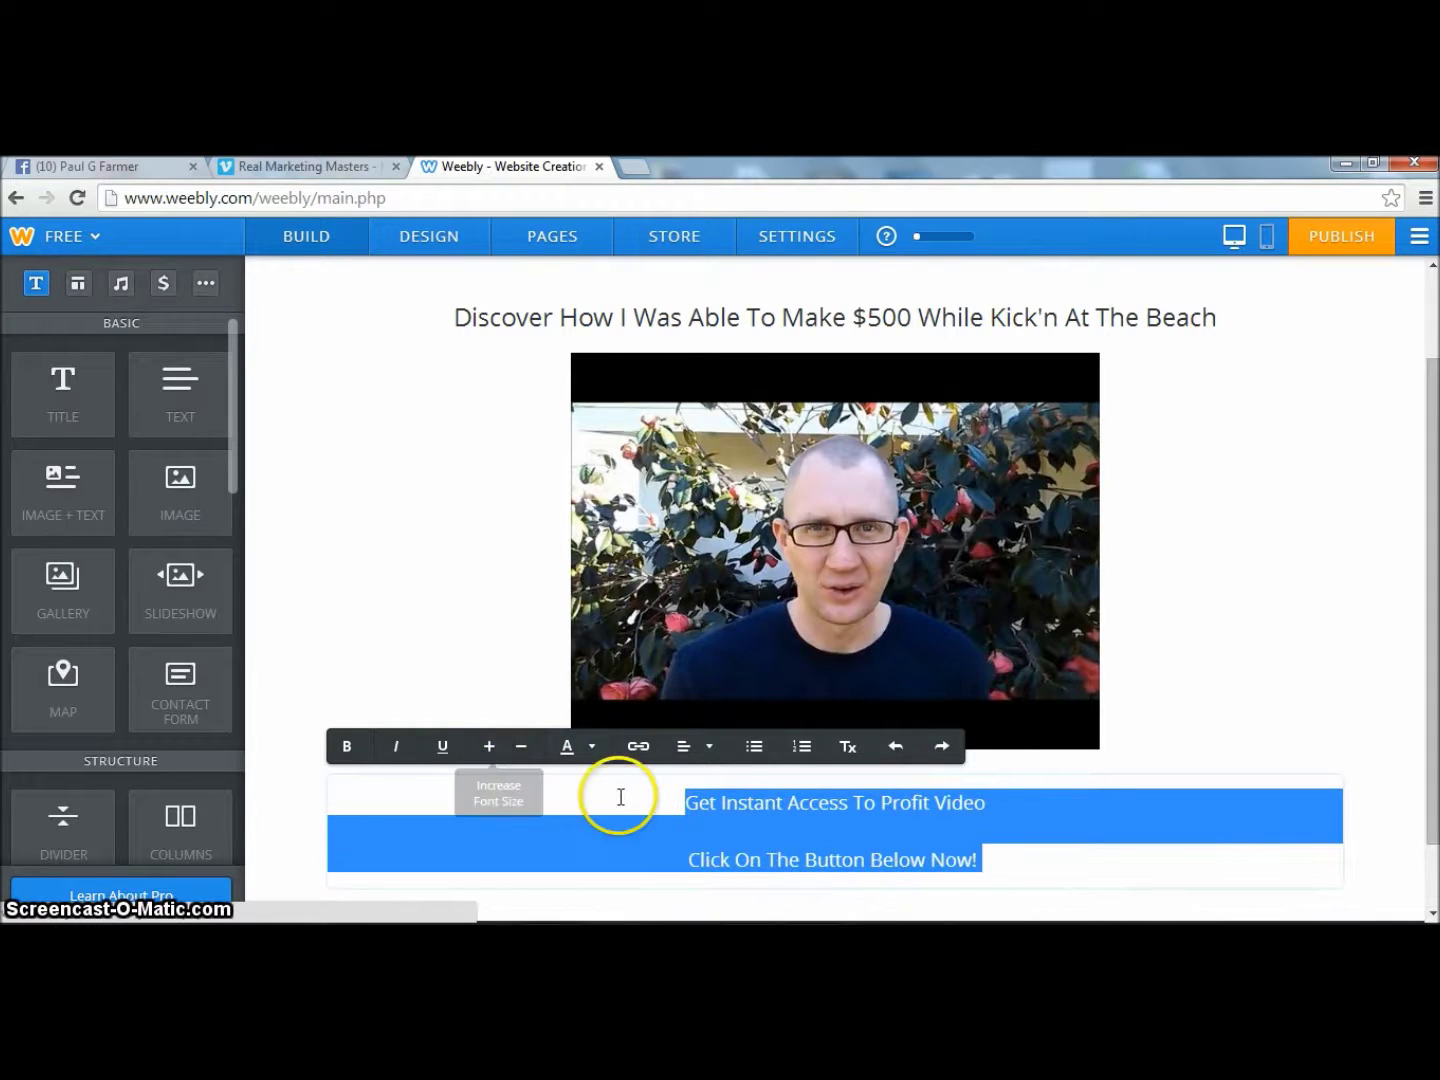
left_click(1129, 803)
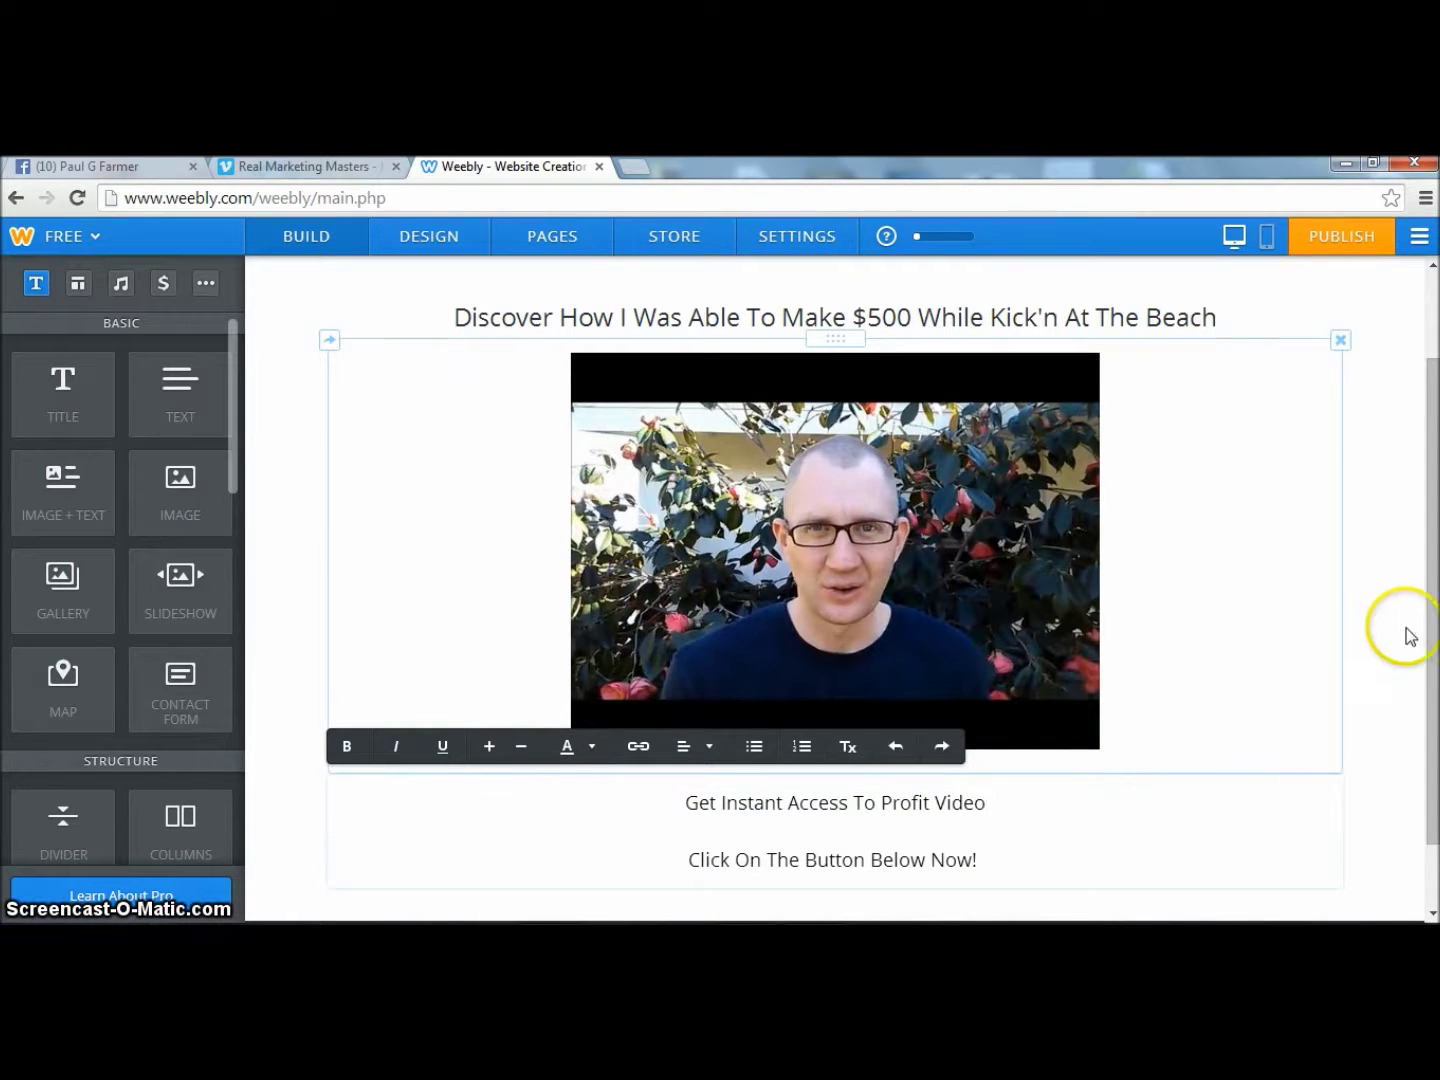
Add a button element beneath the call-to-action text.
left_click_drag(1430, 585, 1435, 668)
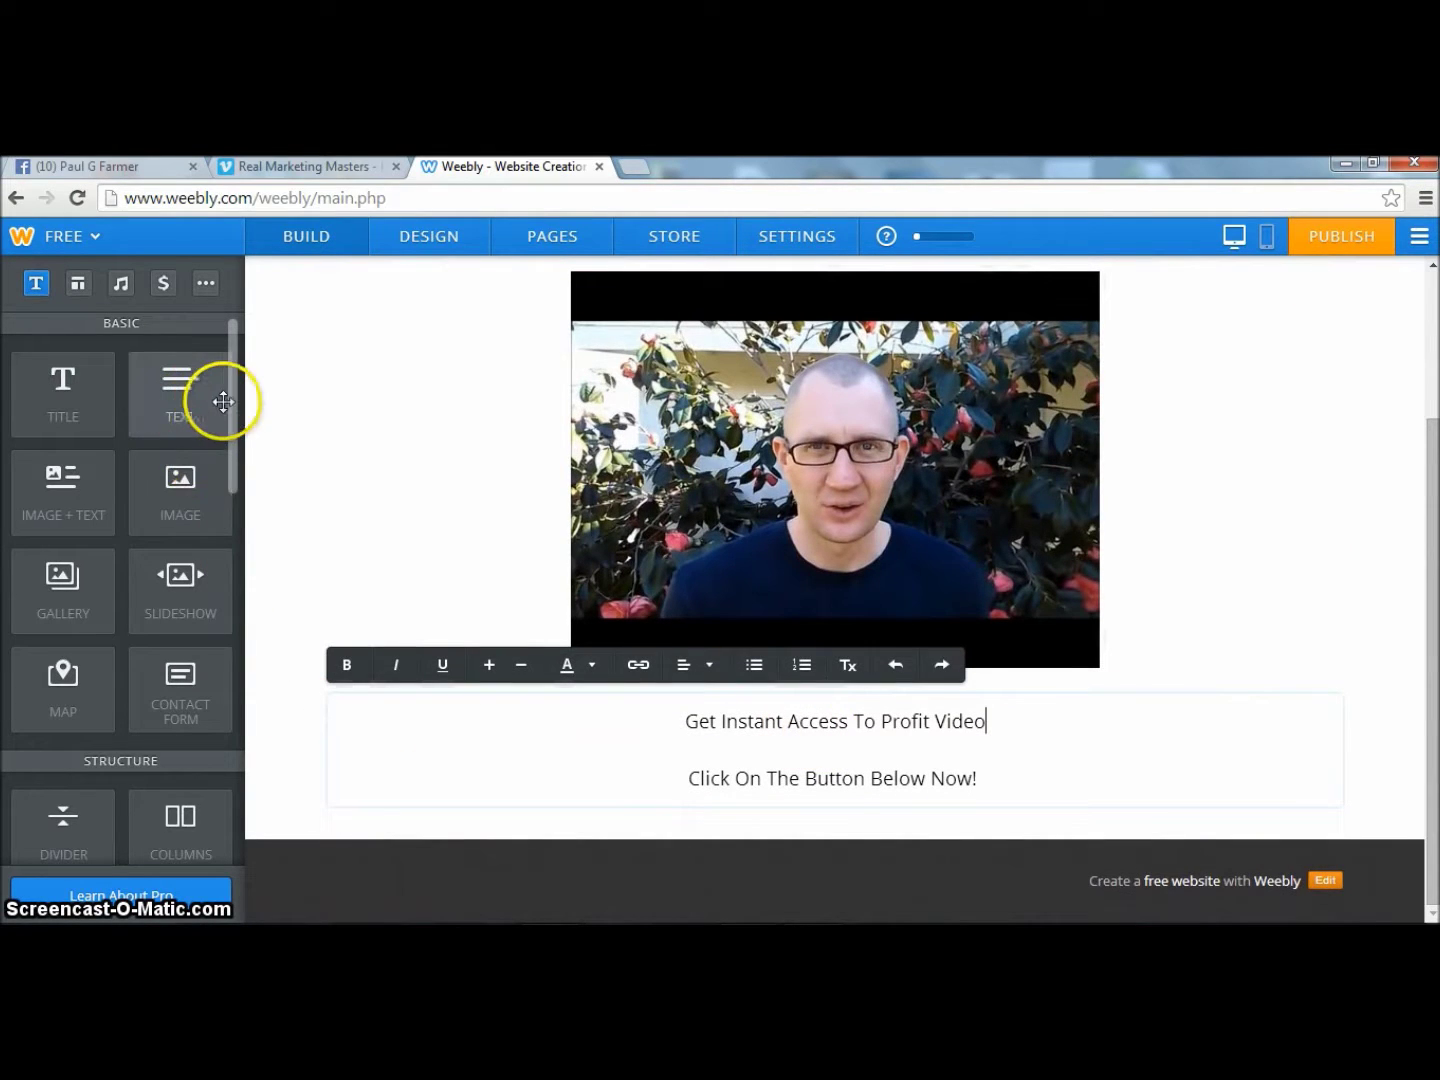
scroll(230, 428, "down", 2)
scroll(231, 383, "up", 1)
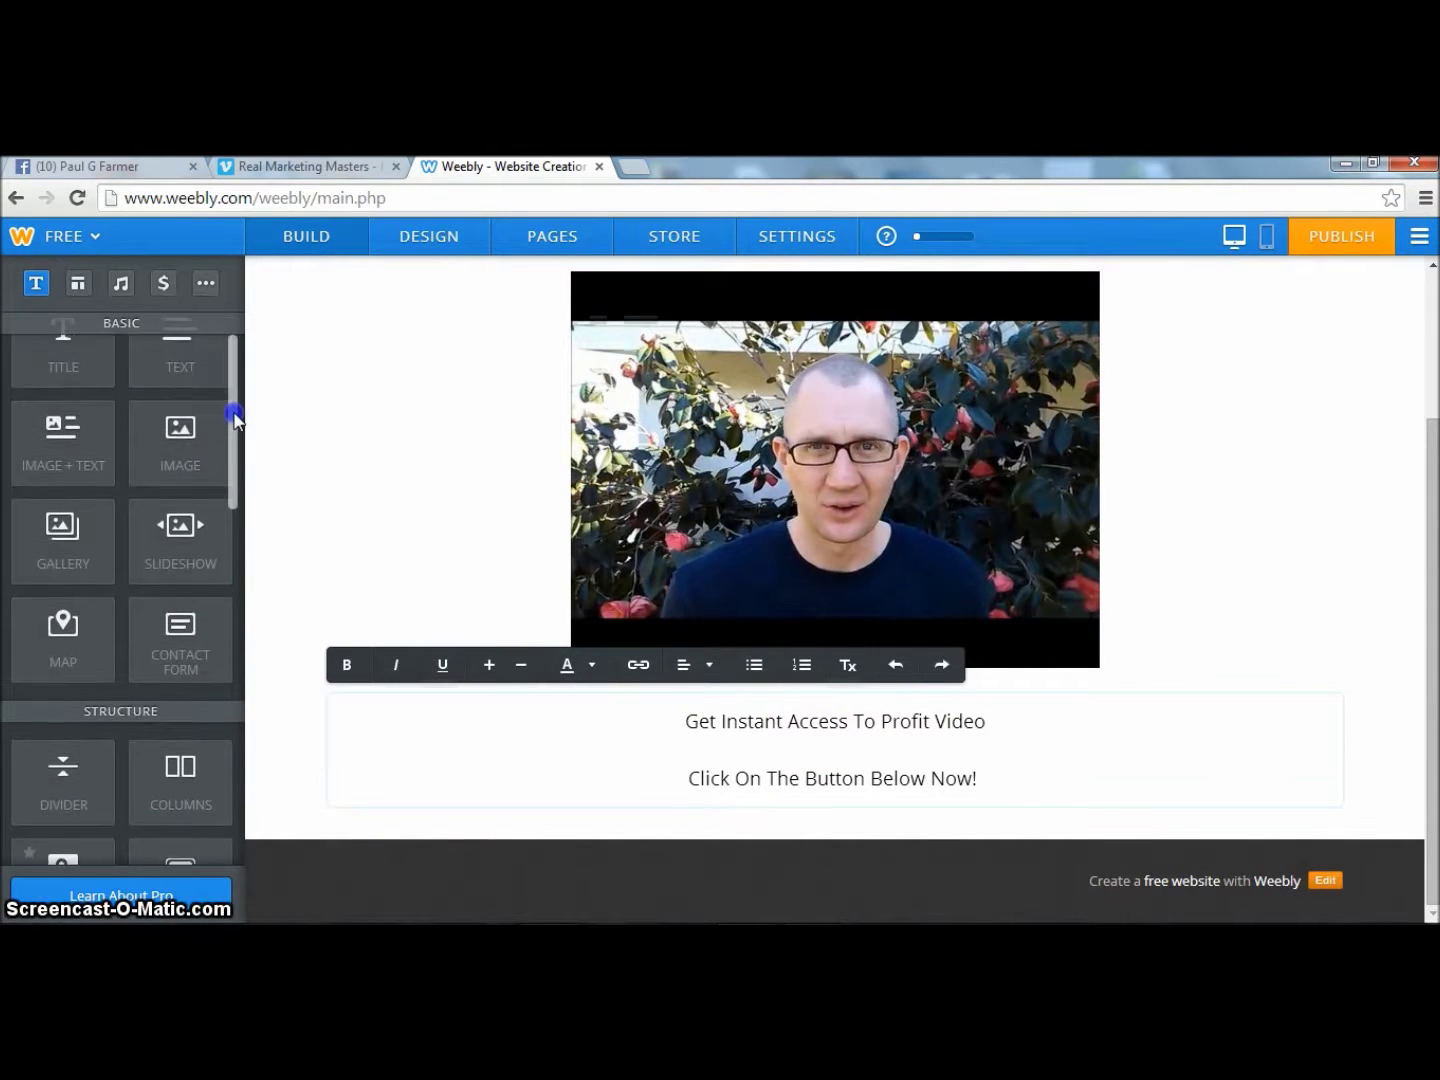
left_click_drag(235, 420, 240, 405)
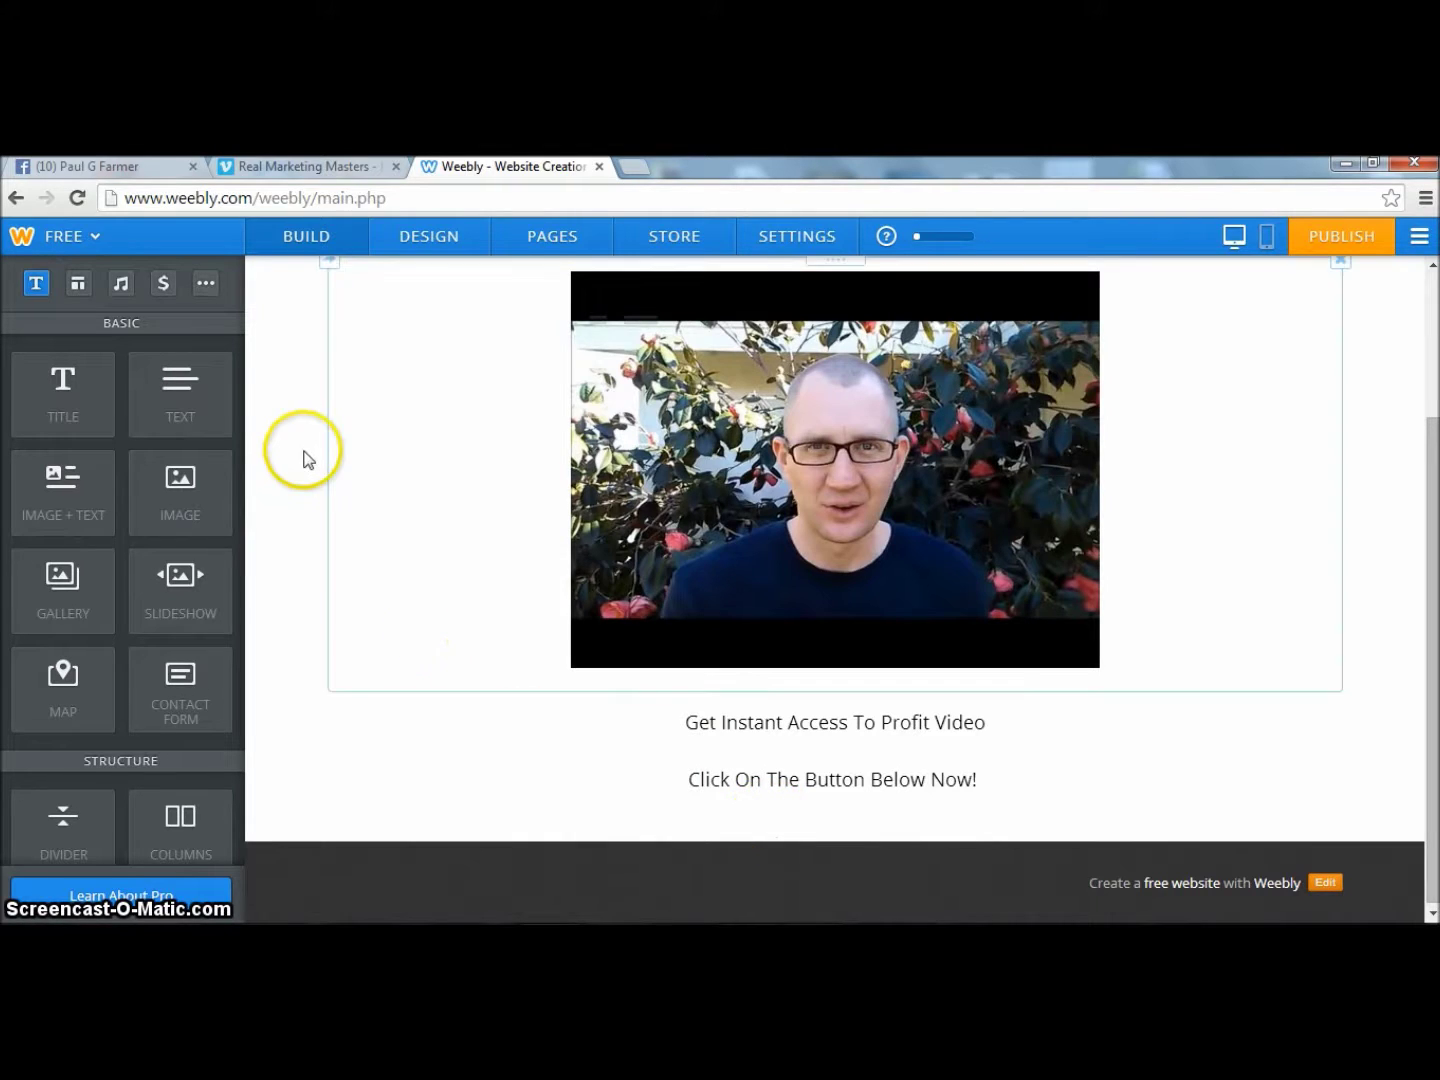
left_click_drag(234, 362, 833, 779)
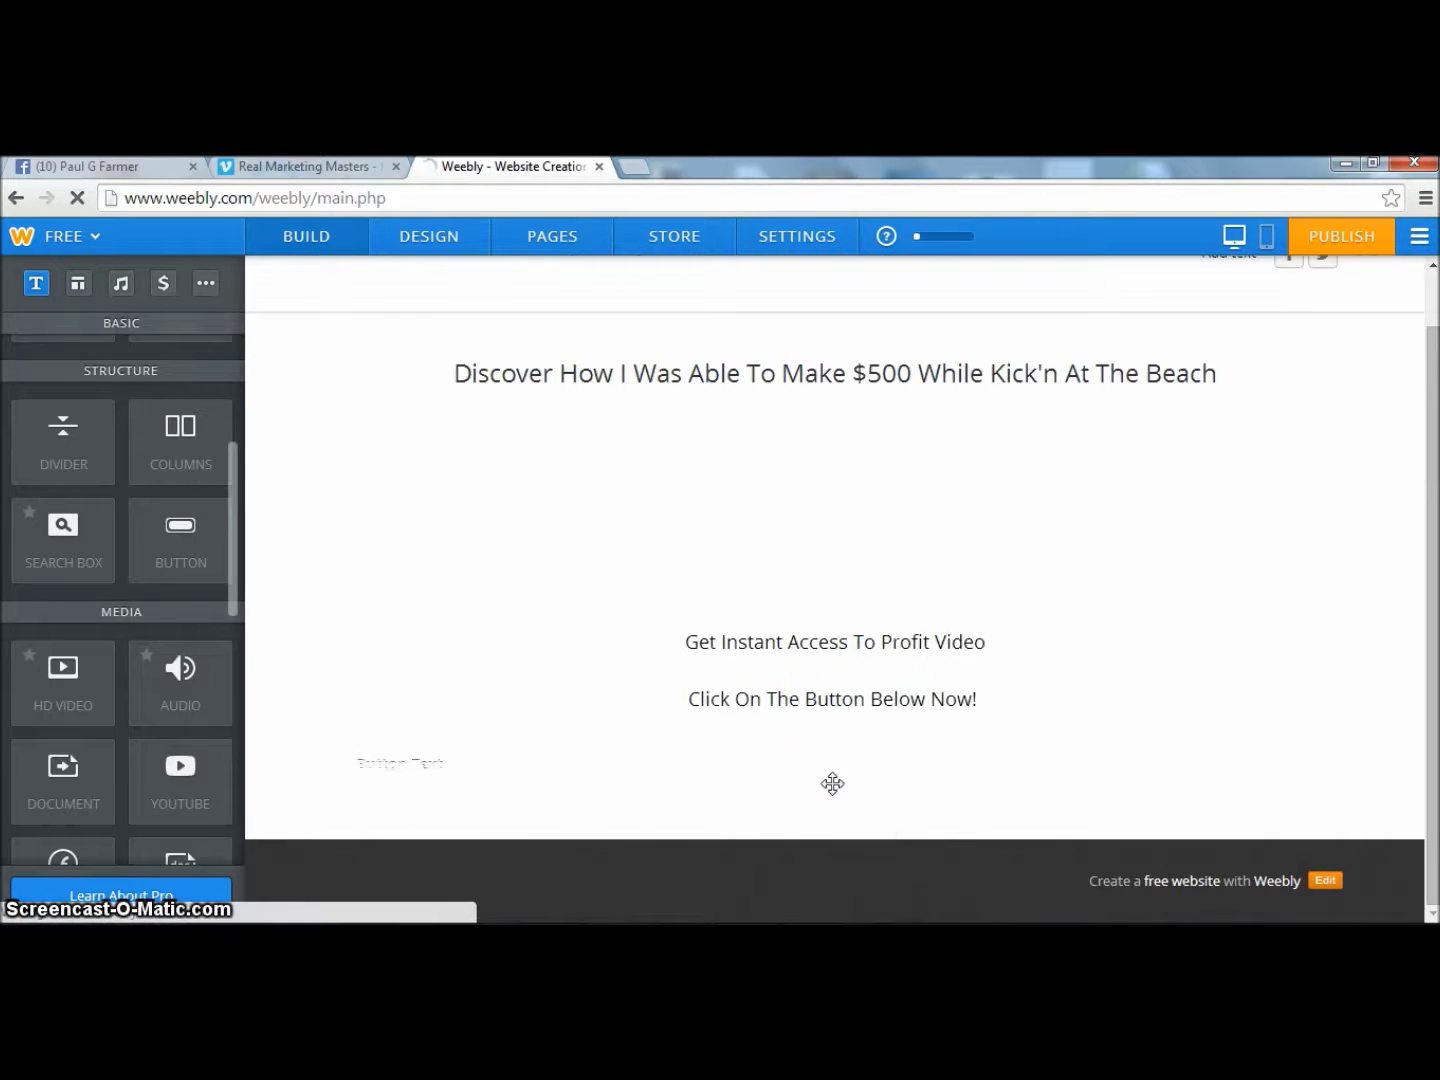
Reapply center alignment to the embedded video and close its custom HTML settings.
left_click(540, 766)
left_click(440, 762)
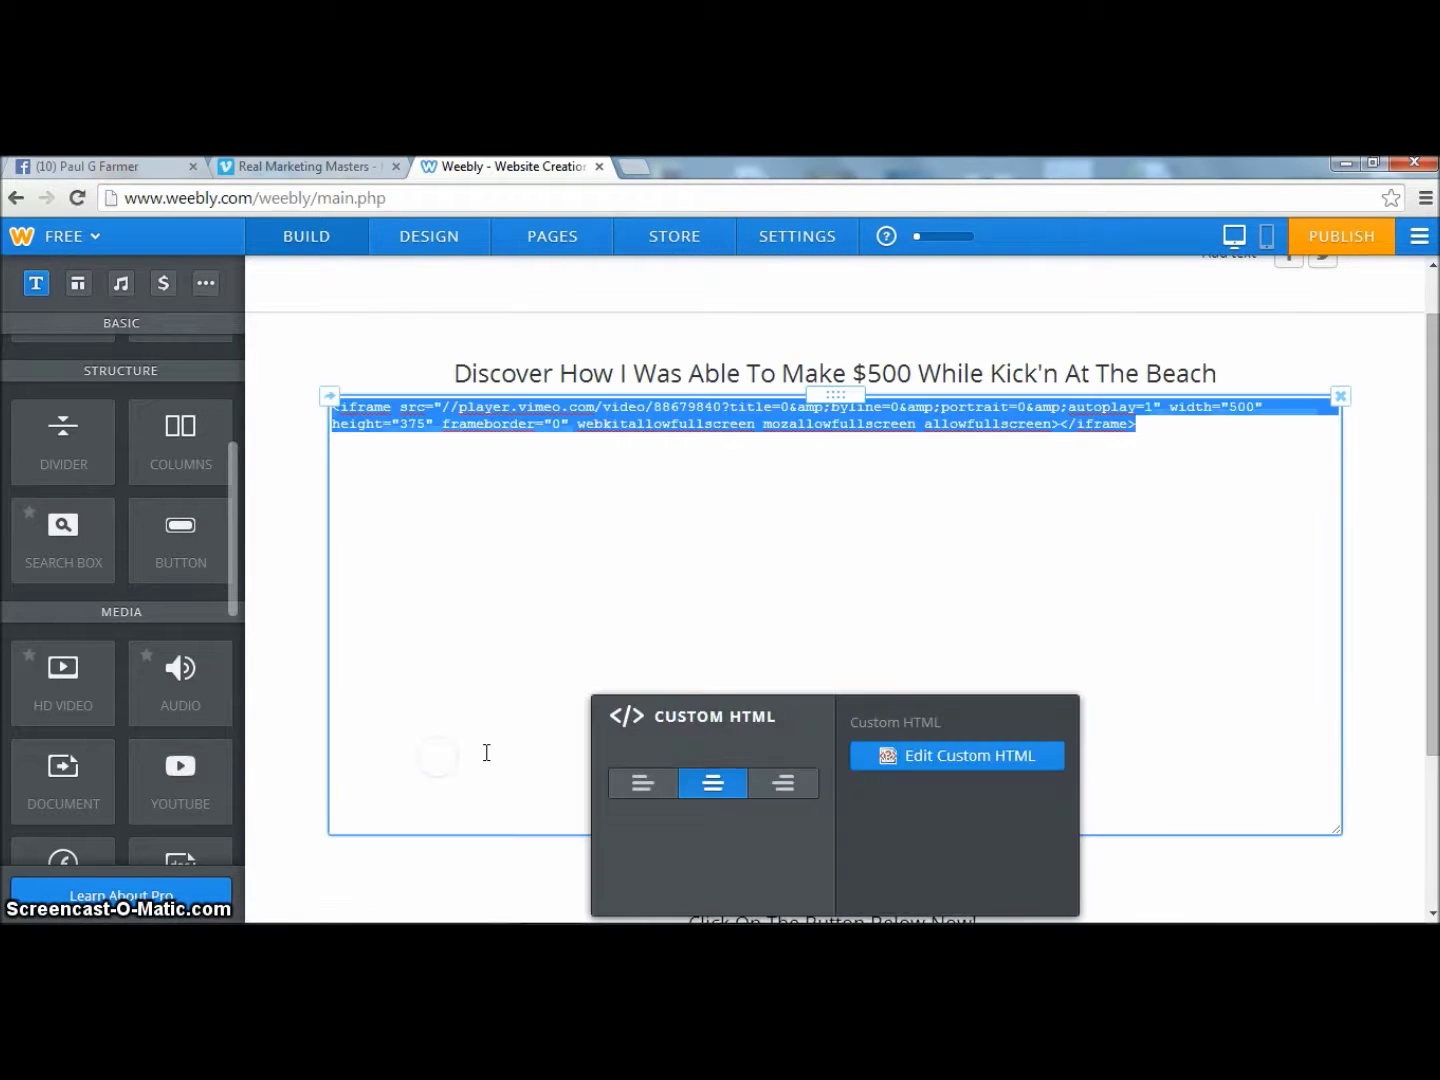
left_click(714, 784)
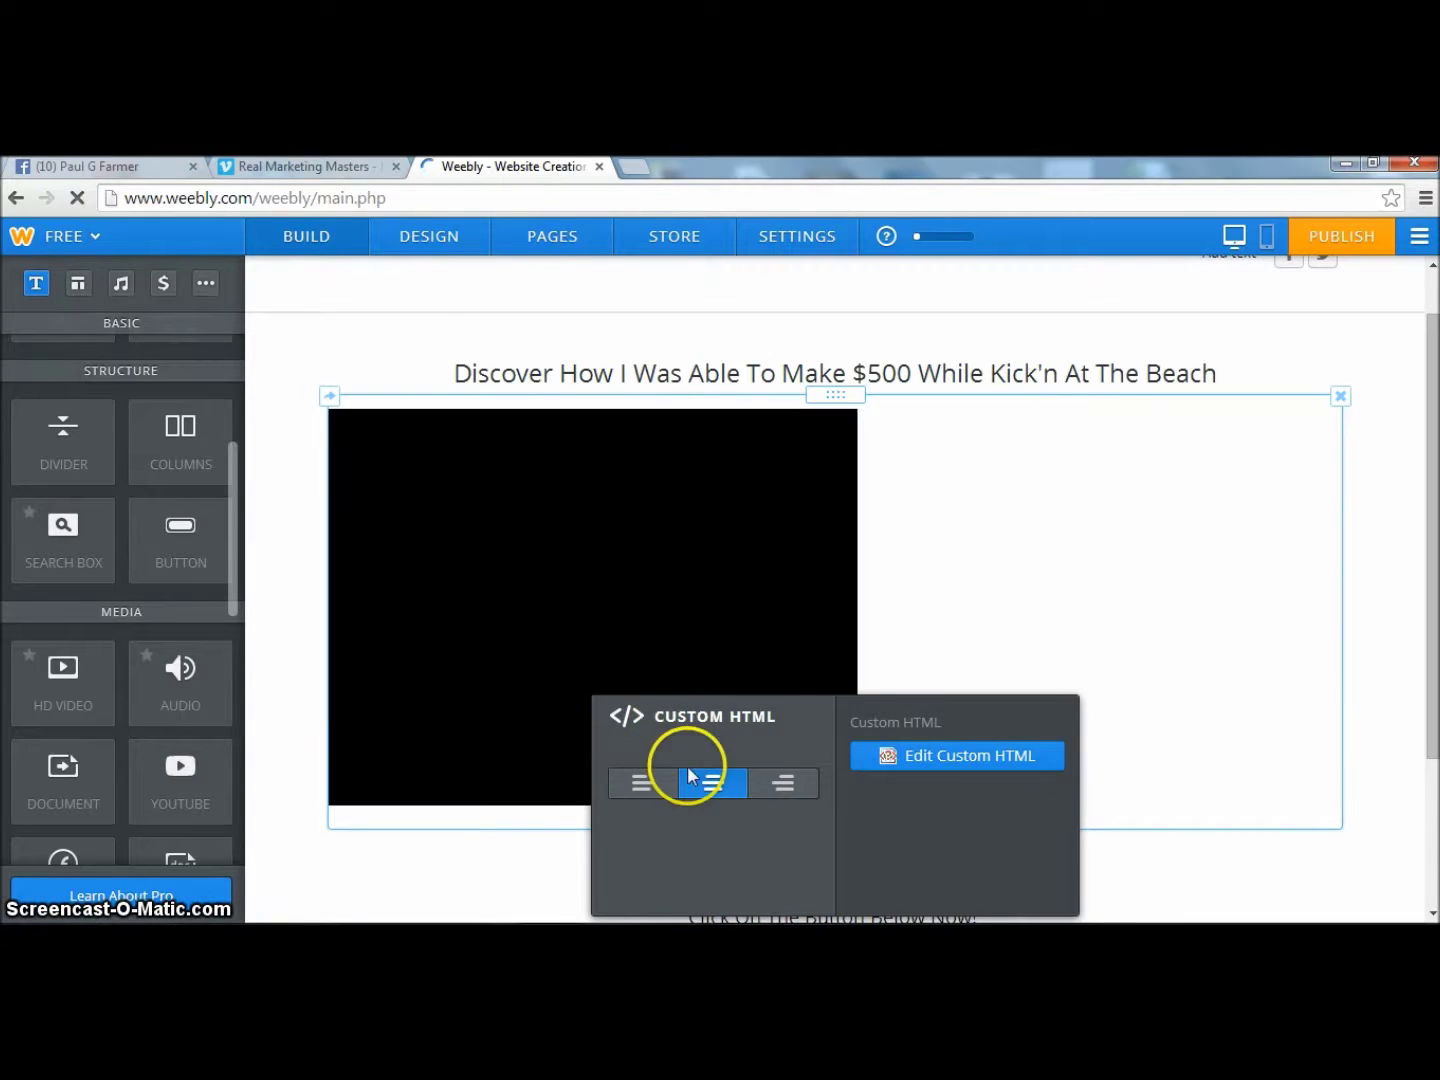
left_click(709, 785)
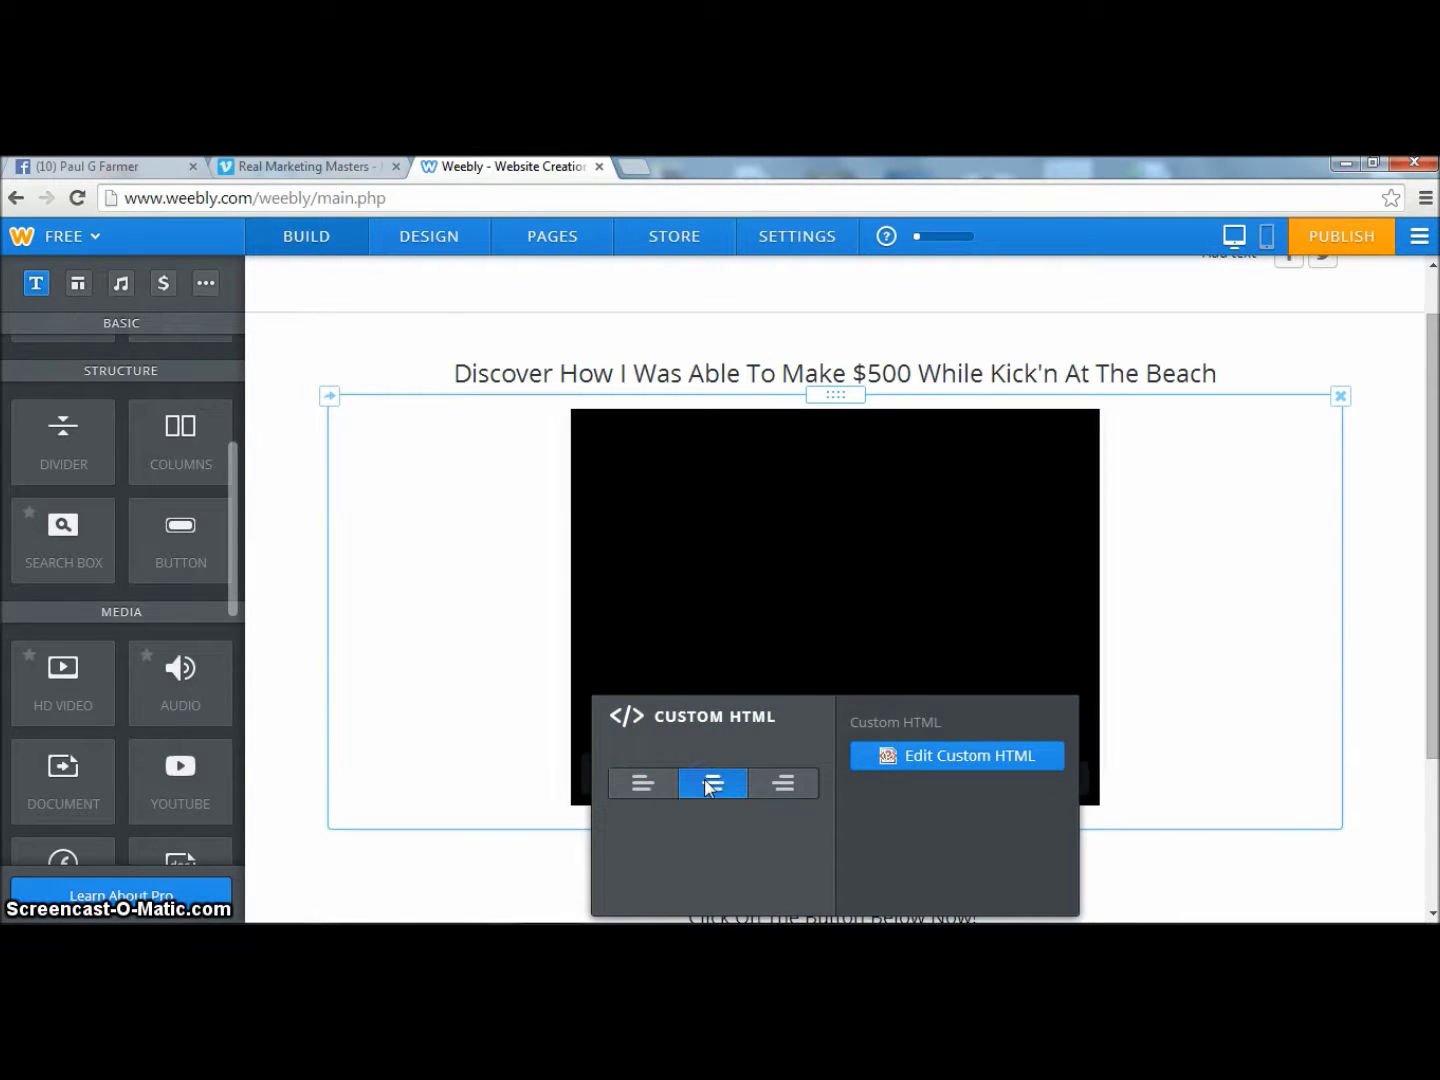
left_click(281, 751)
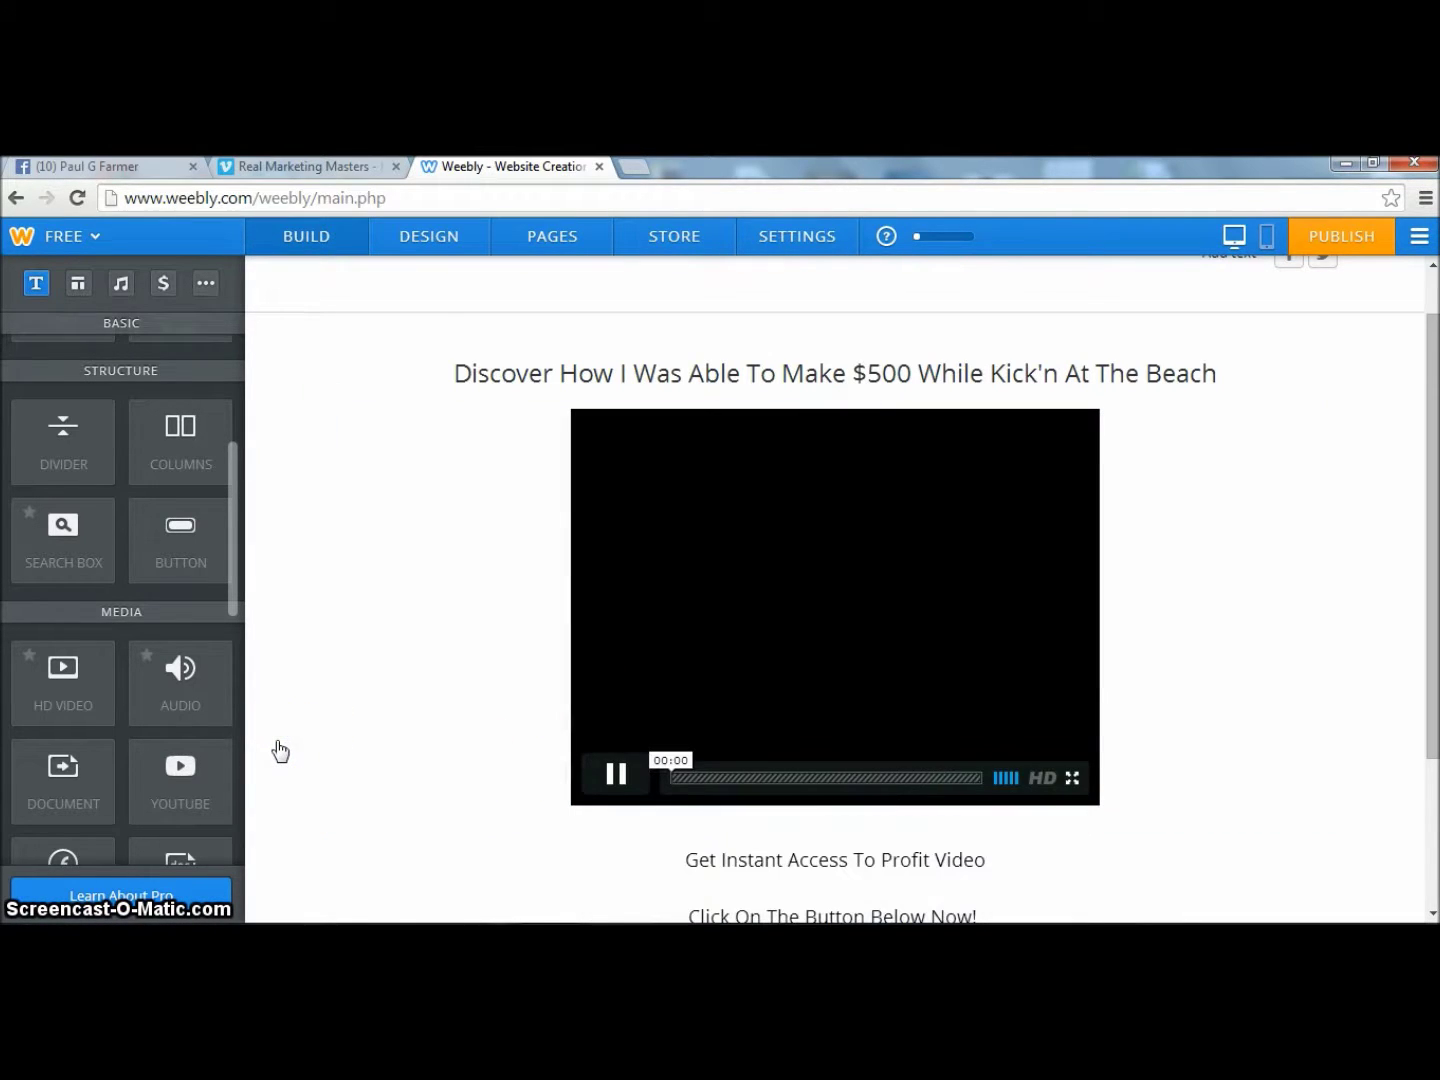
Pause the embedded video in the editor and review the page from the headline down to the button.
left_click(614, 779)
left_click(895, 820)
left_click(645, 805)
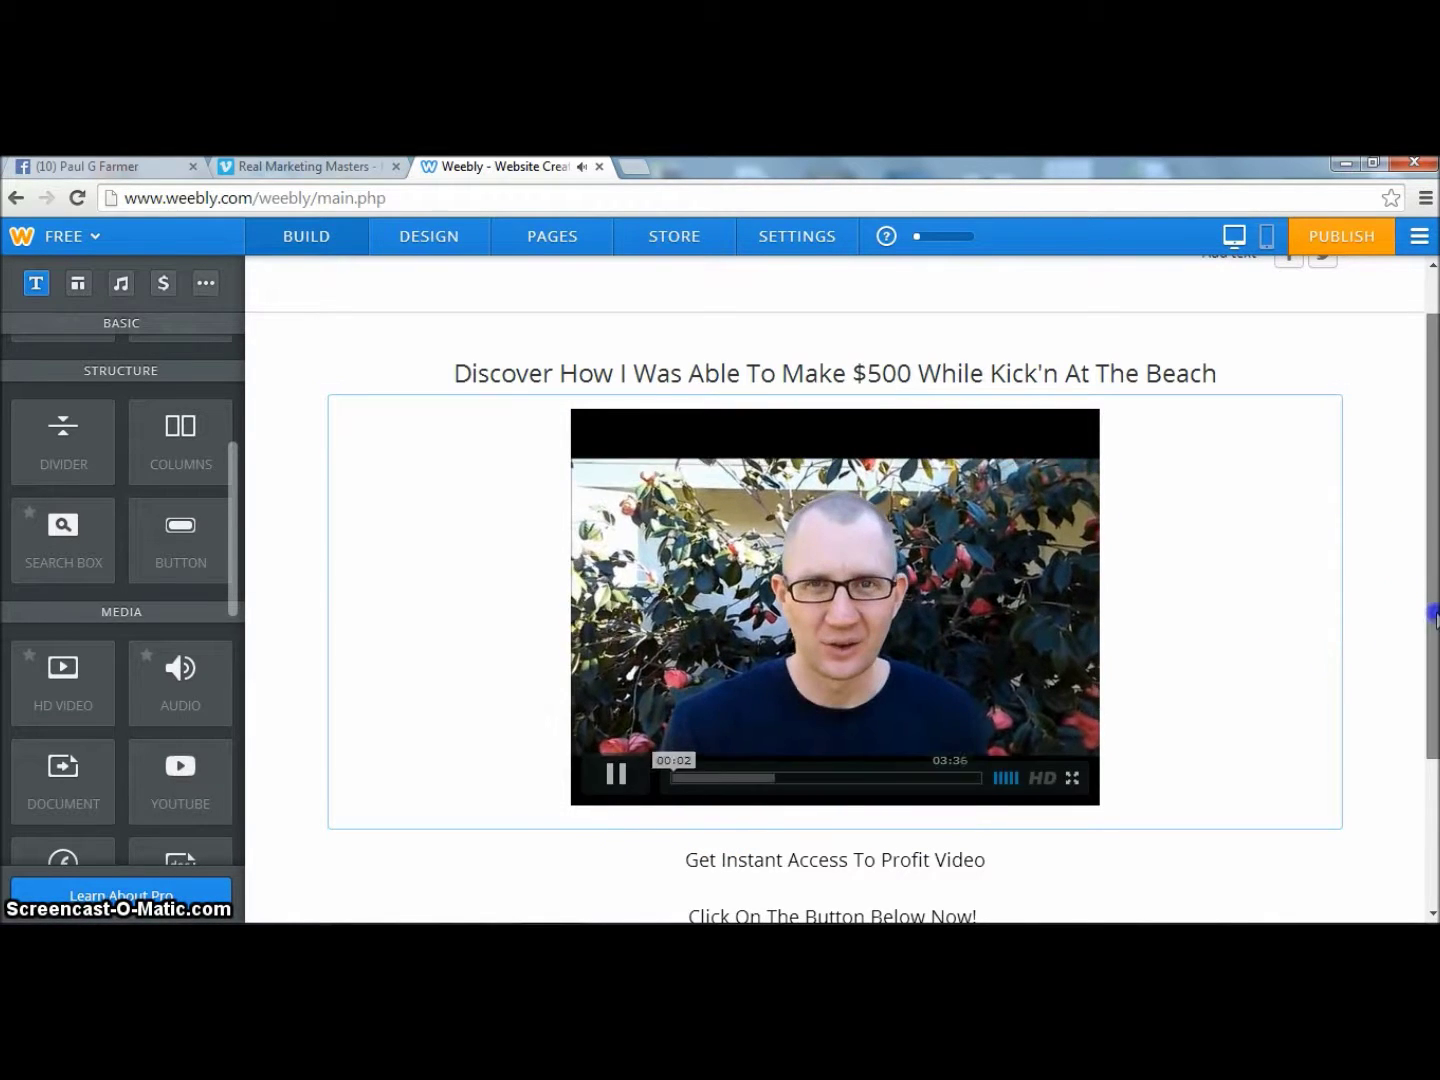
scroll(735, 814, "down", 1)
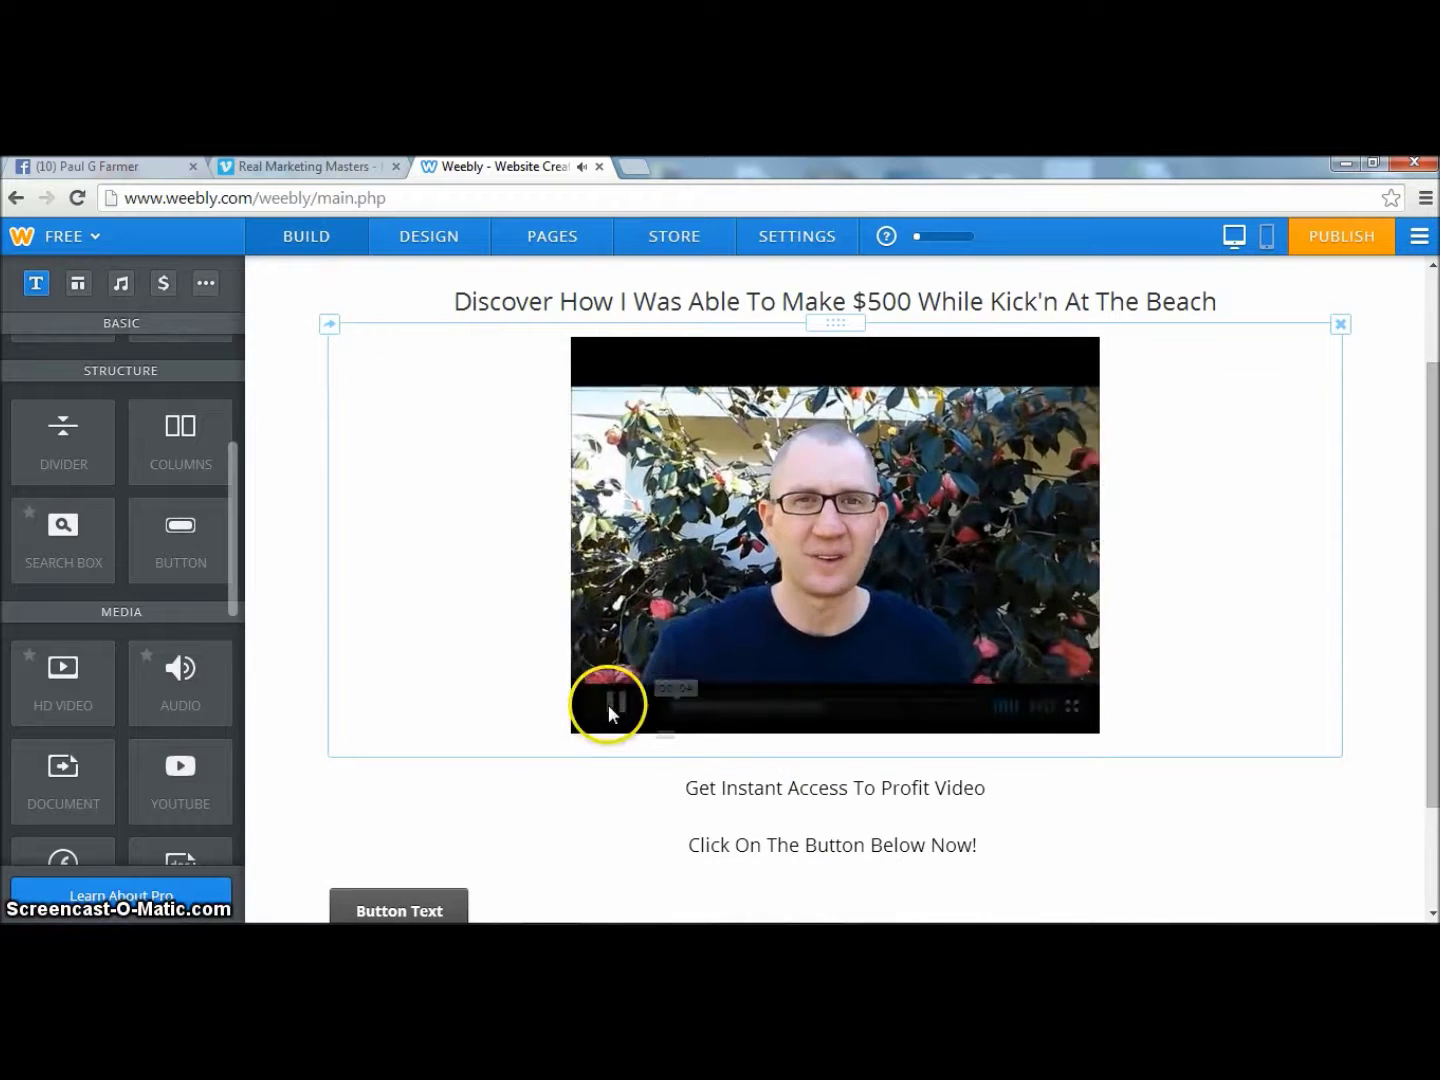
left_click(612, 705)
left_click(1298, 601)
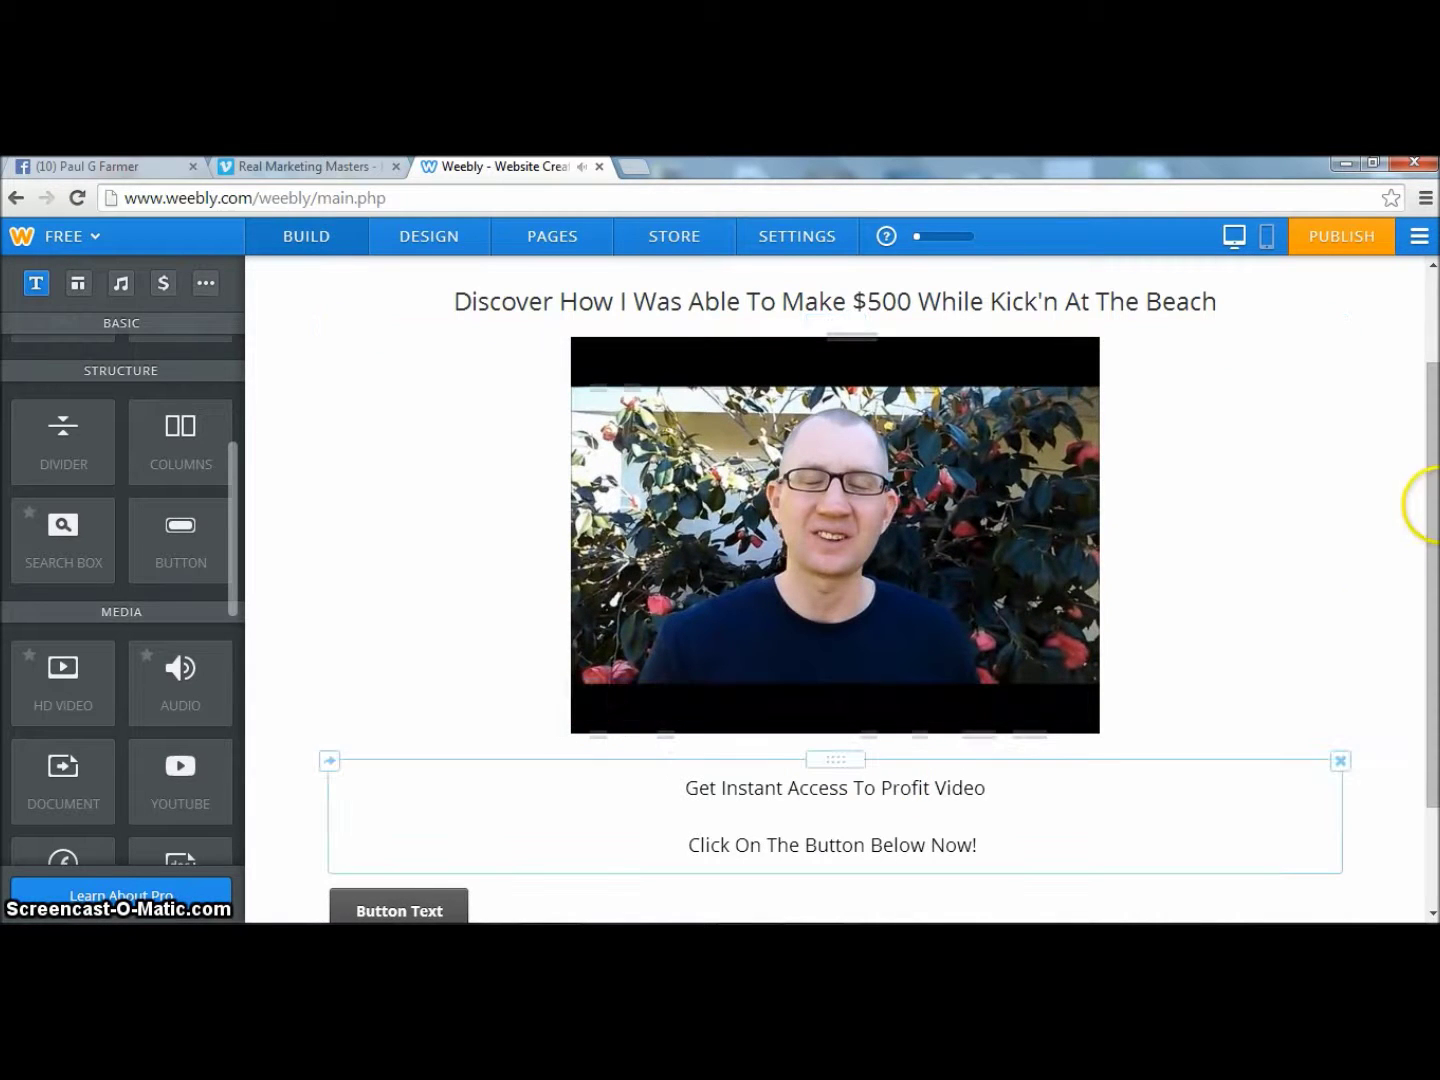
left_click_drag(1434, 488, 1430, 594)
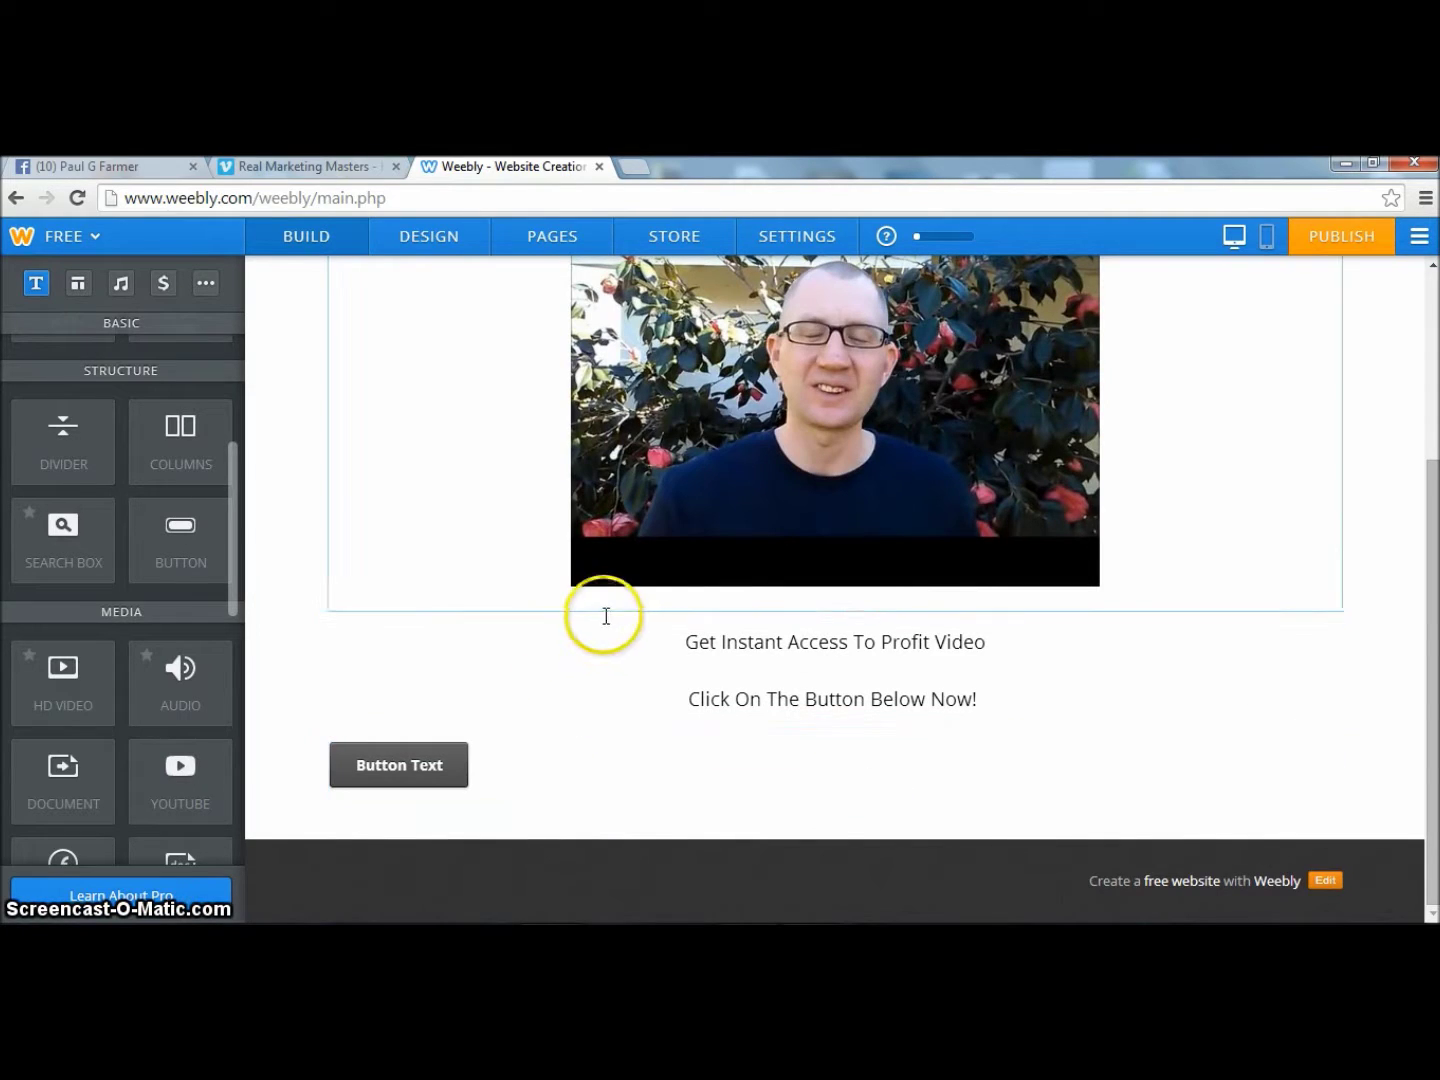
mouse_move(624, 563)
left_click(627, 569)
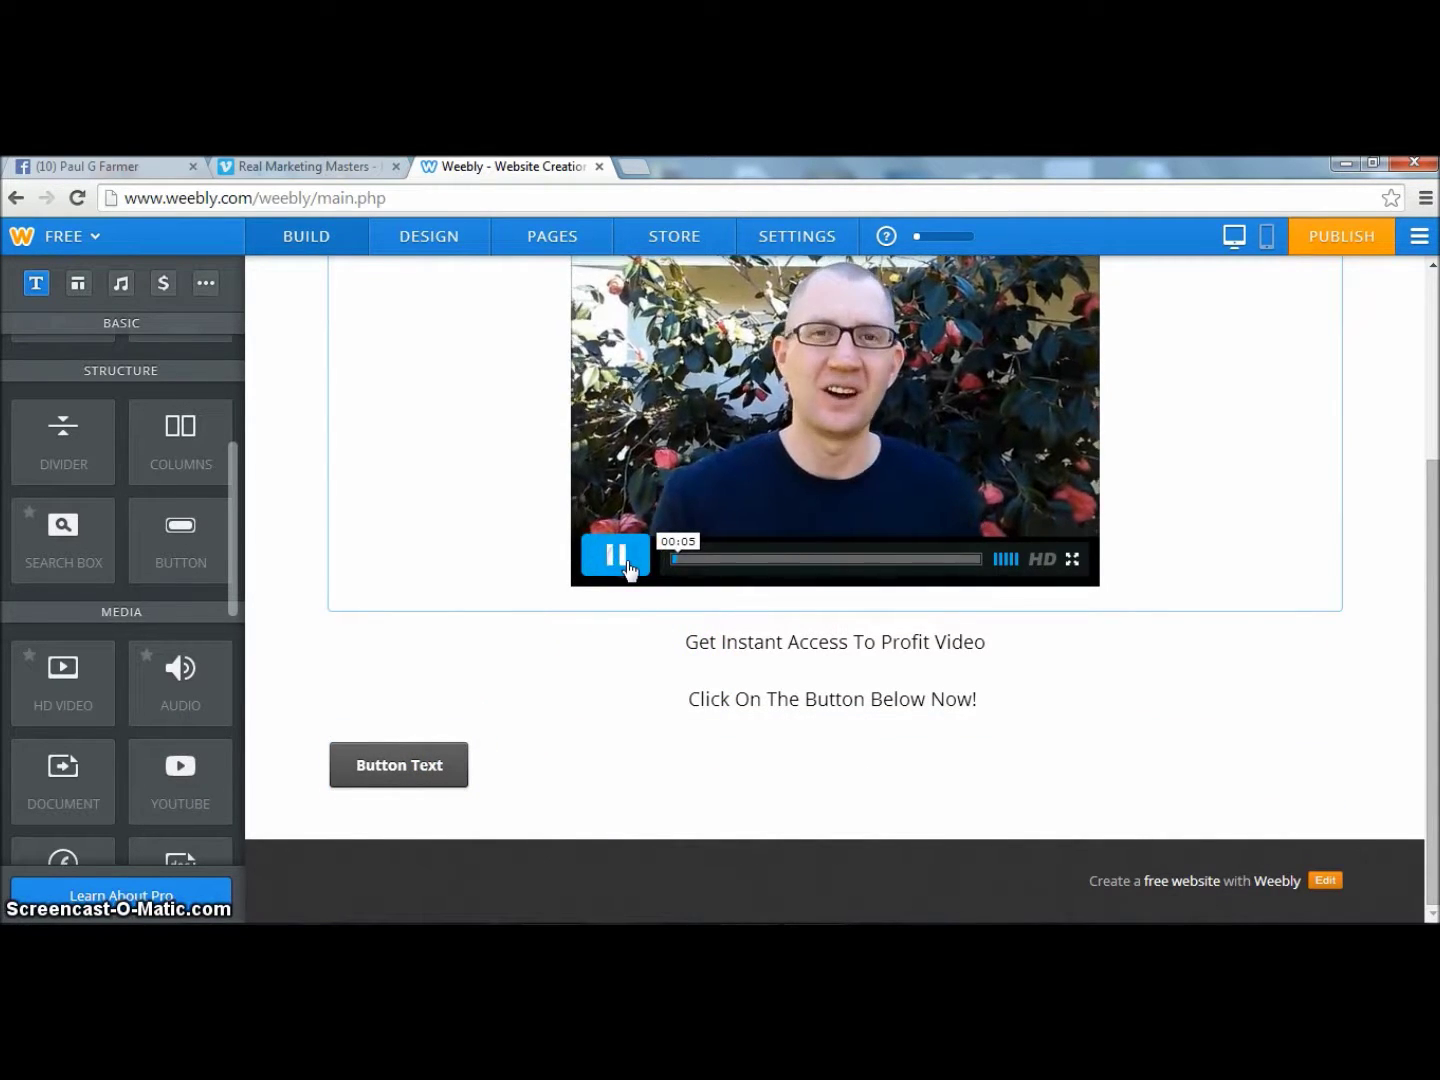
Center the button beneath the call-to-action text and link it to the personal website's URL.
left_click(398, 761)
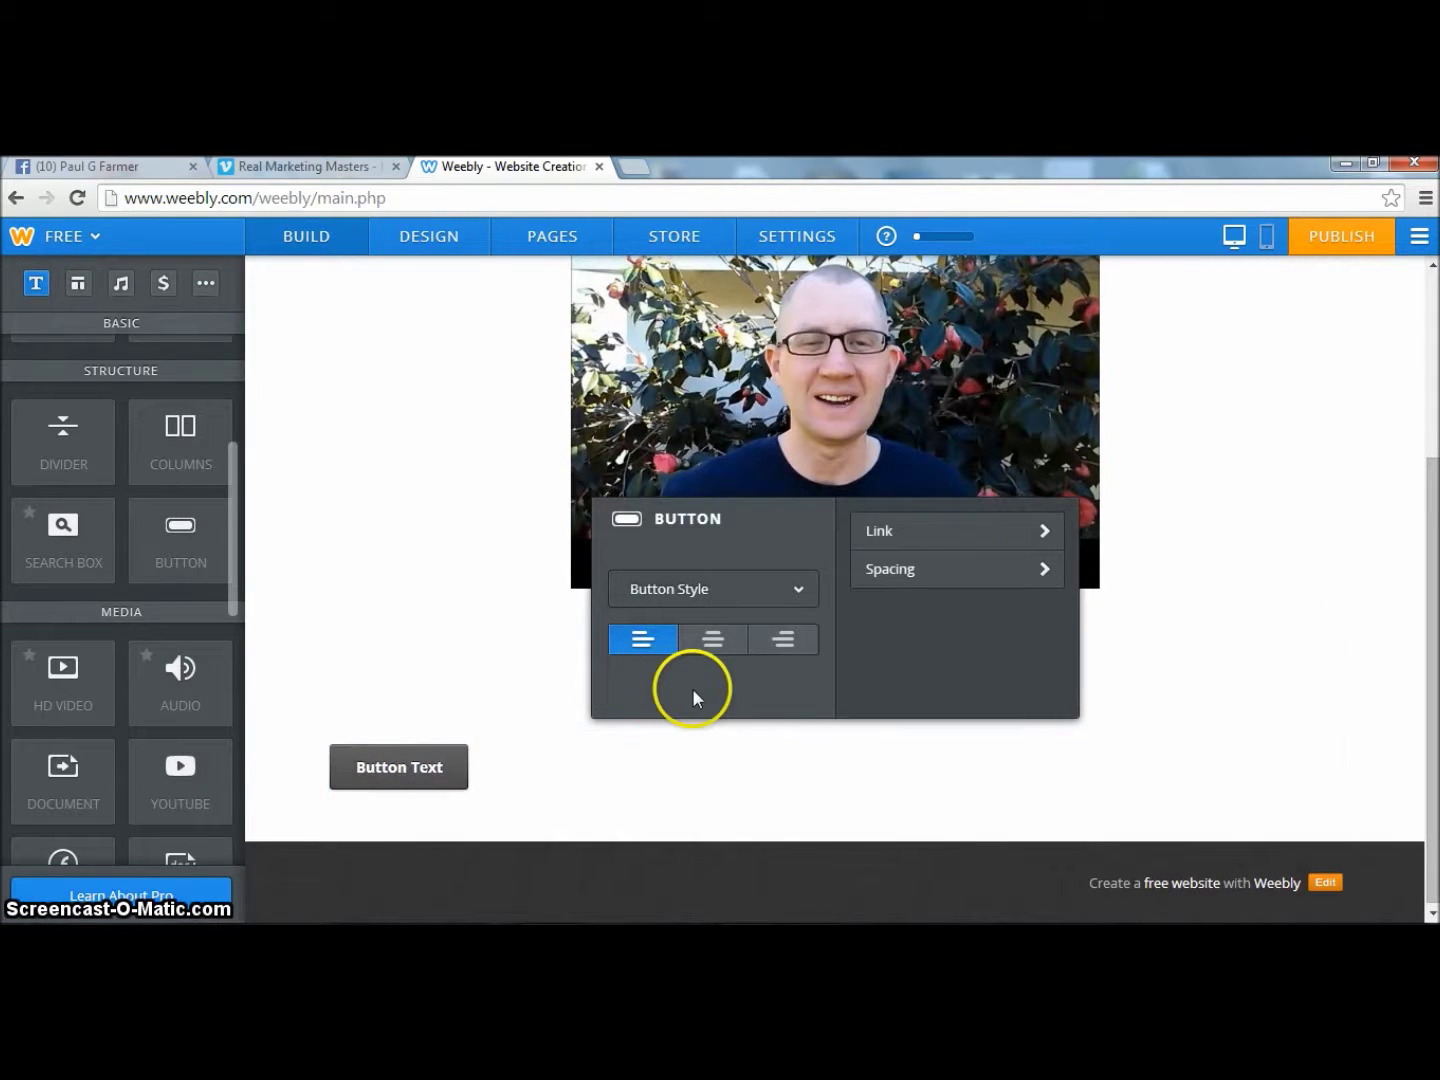
left_click(714, 641)
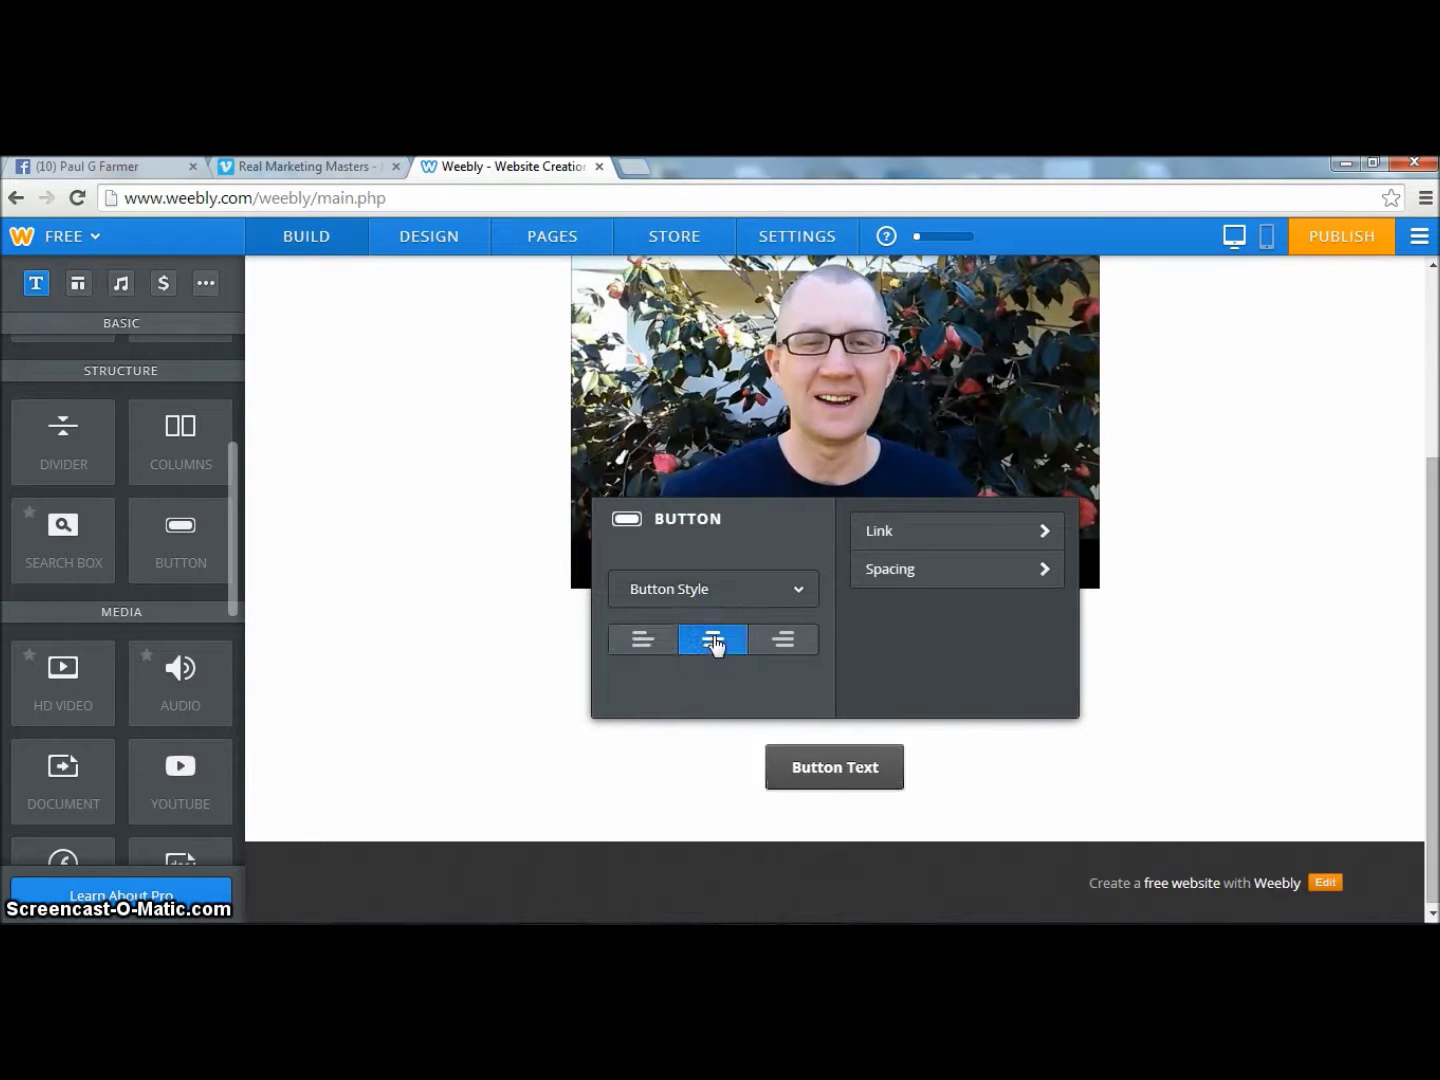
left_click(972, 541)
left_click(733, 473)
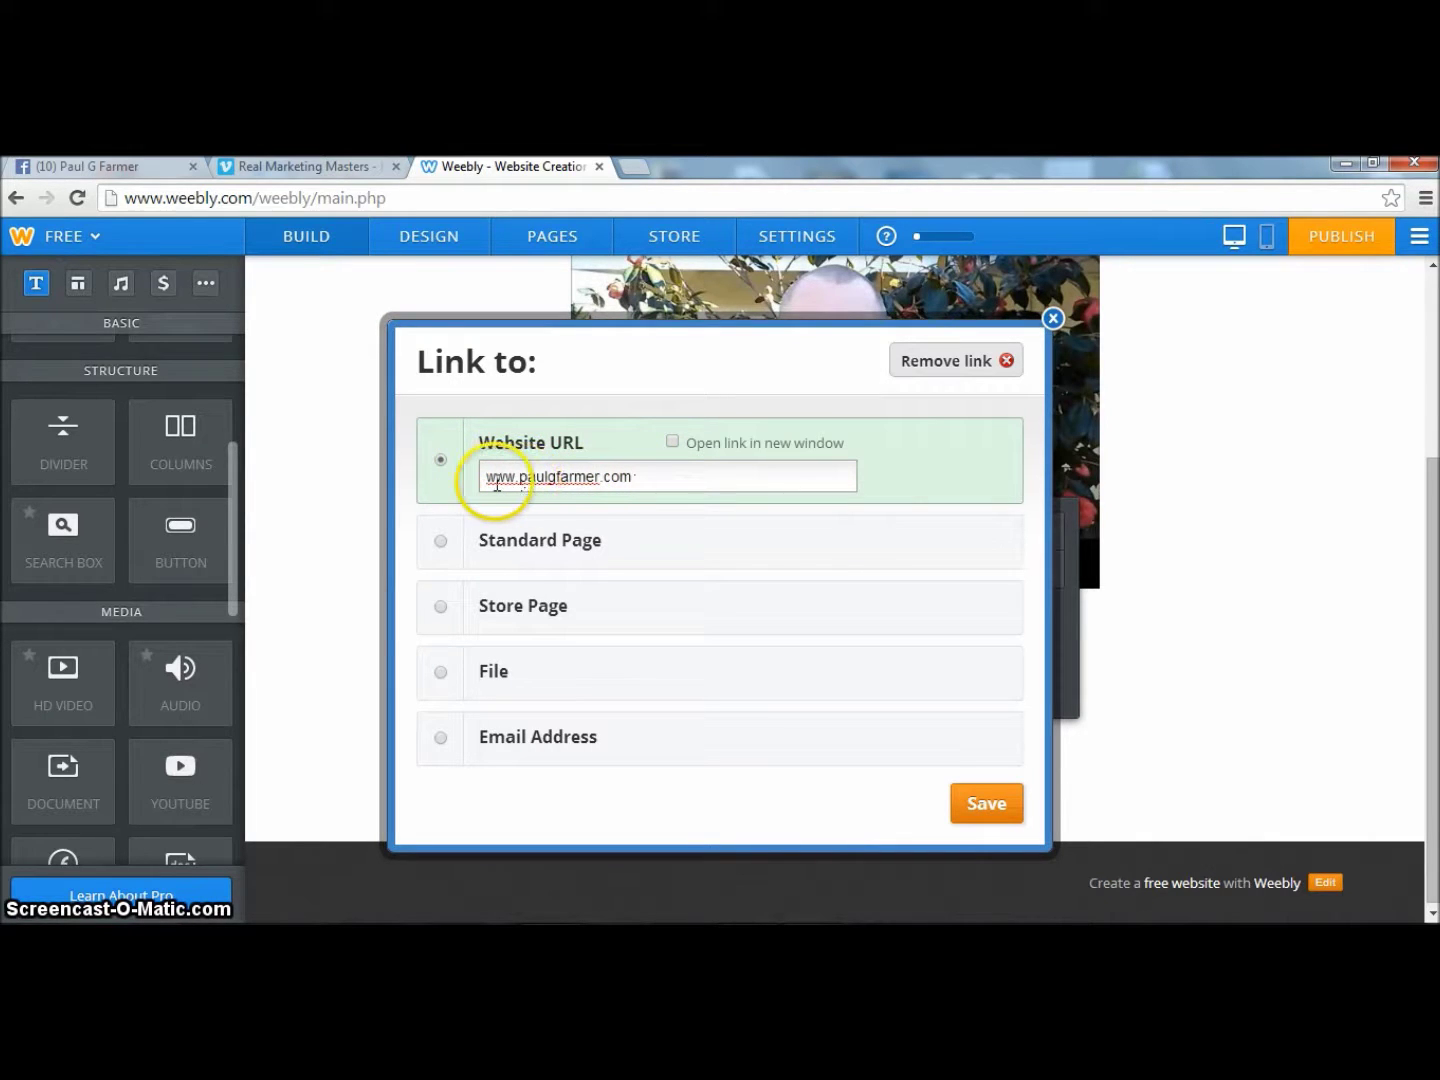
left_click(959, 803)
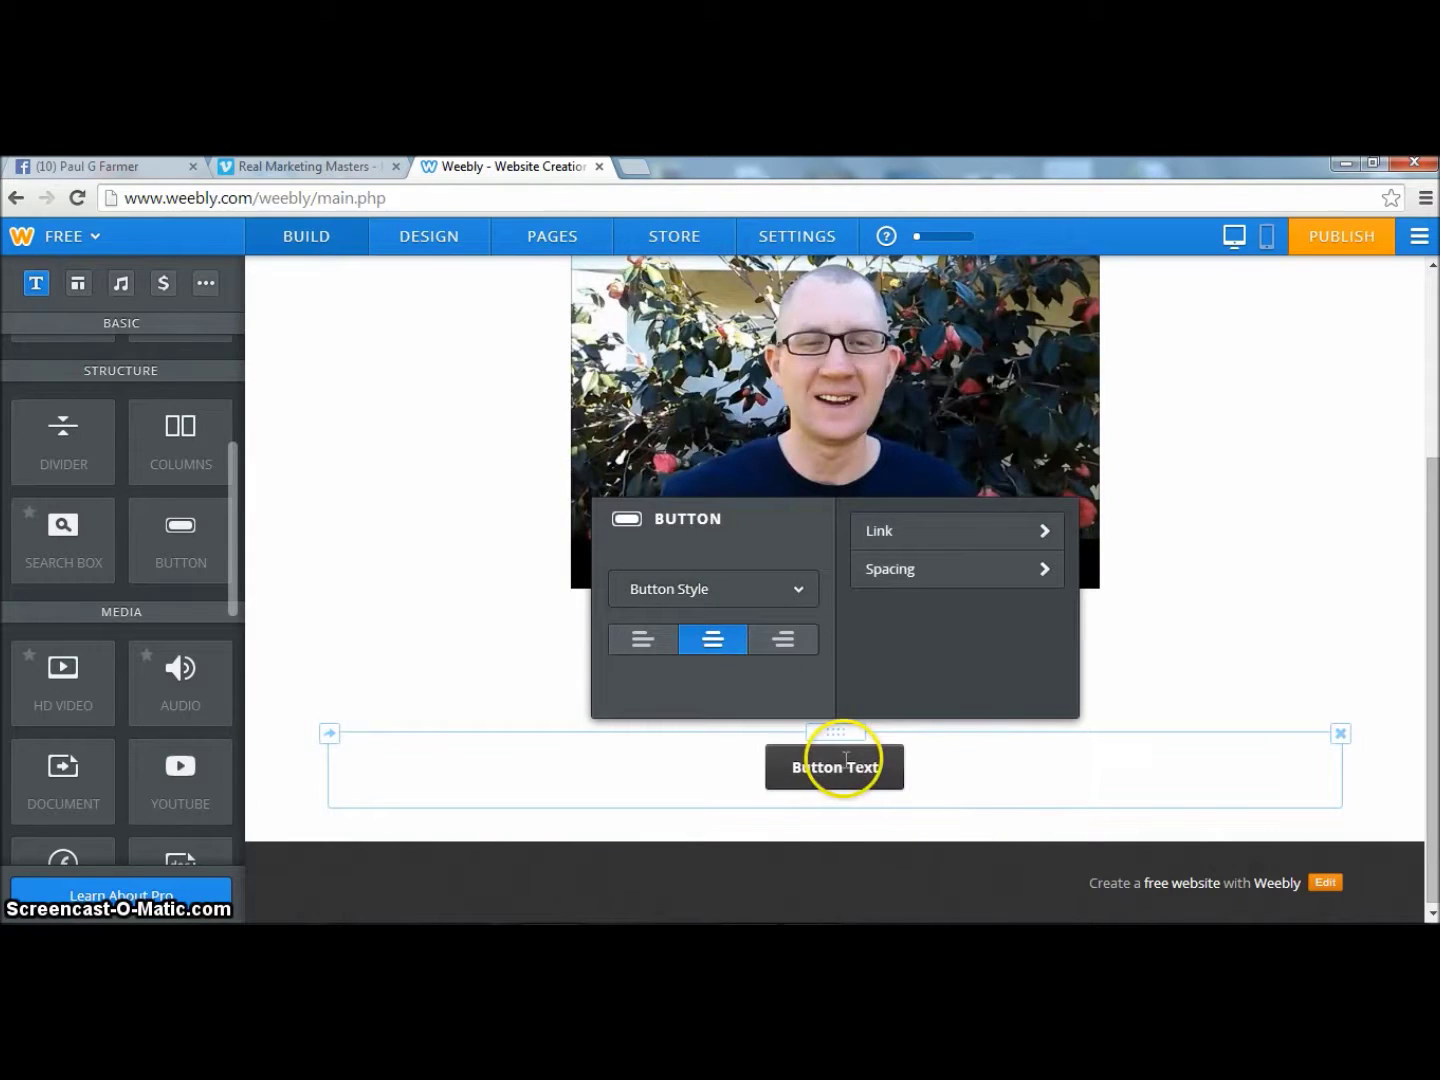
Change the button's label to "Get Access Now!" and finish editing it.
left_click(884, 767)
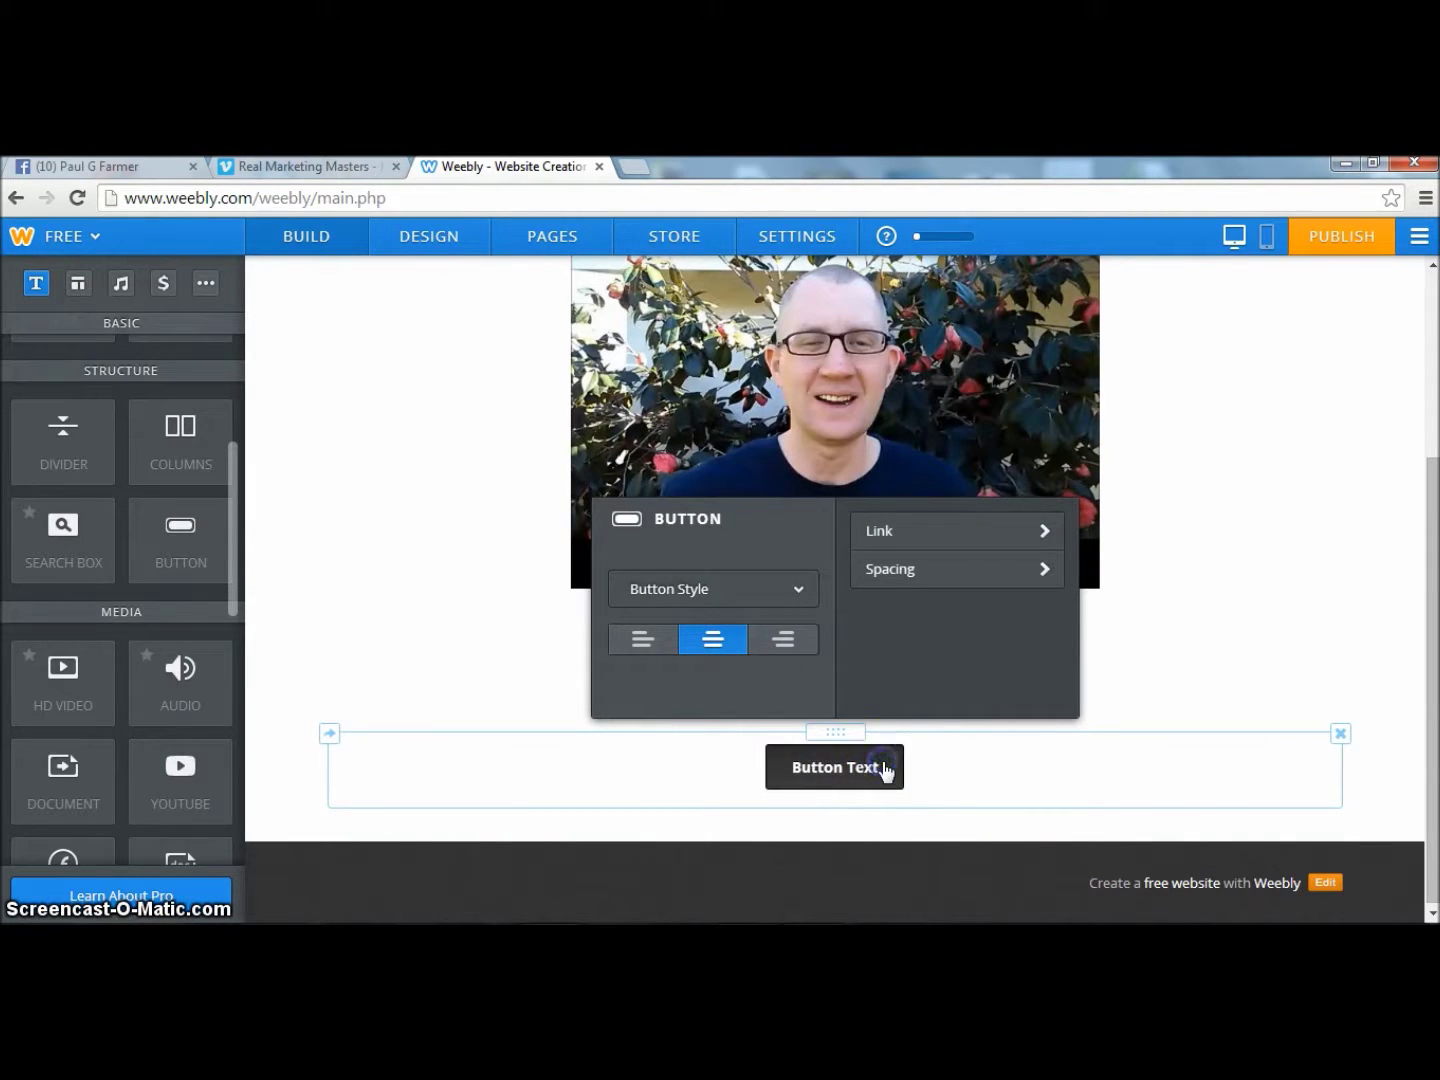
left_click(879, 761)
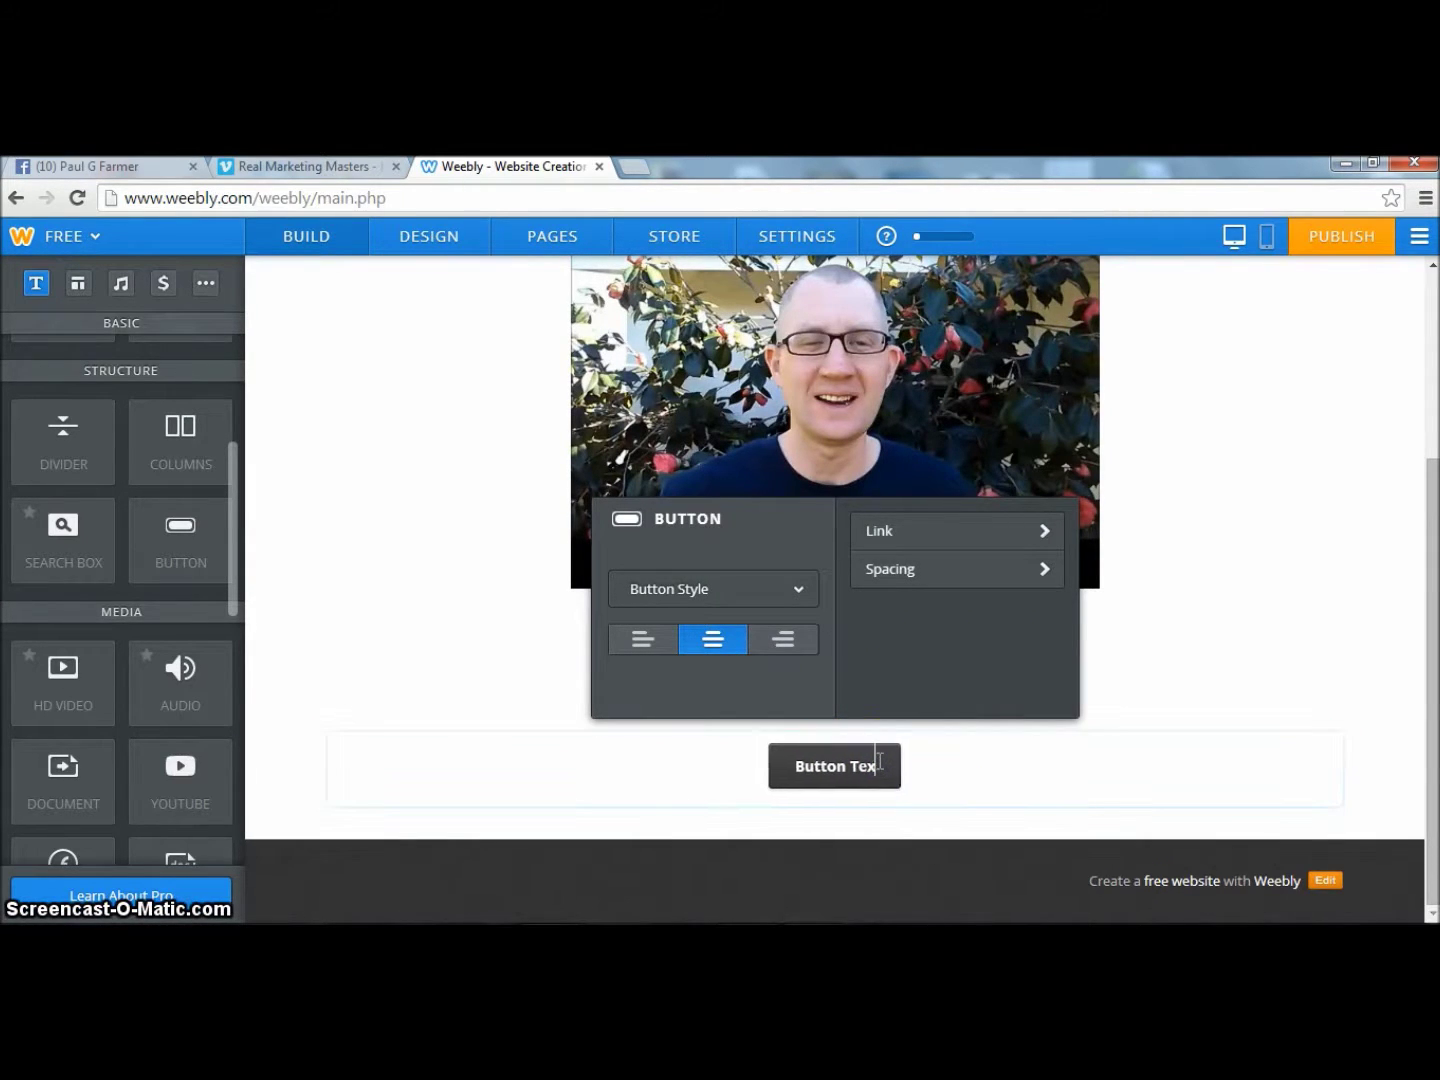
type("Get Access Now!")
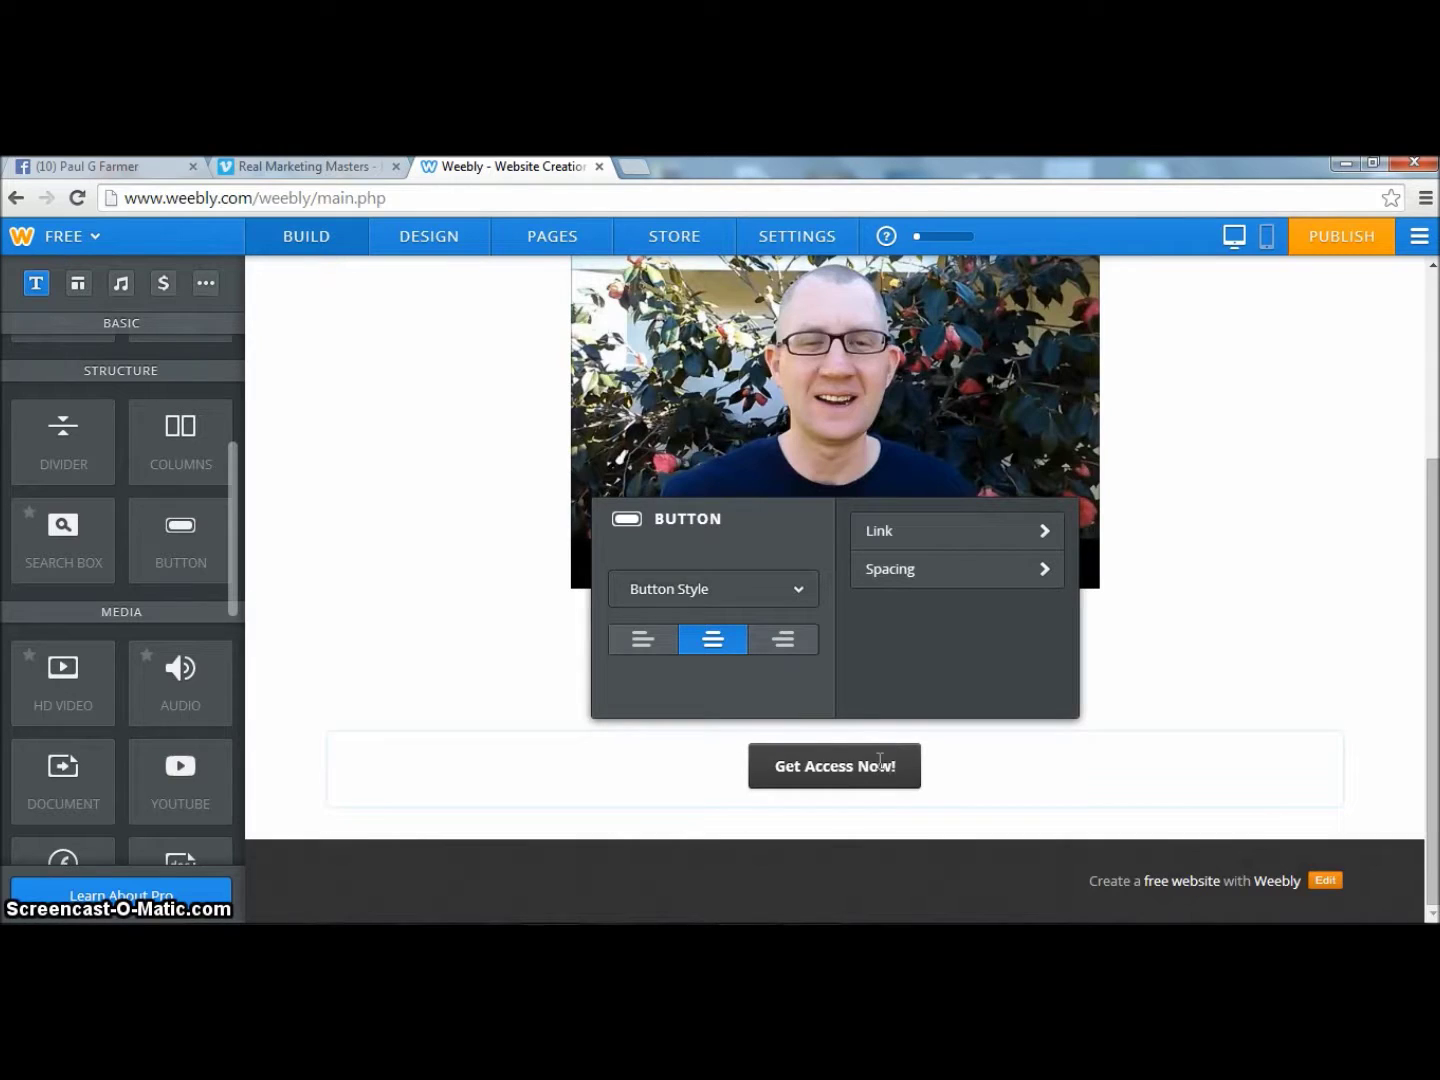
left_click(1381, 666)
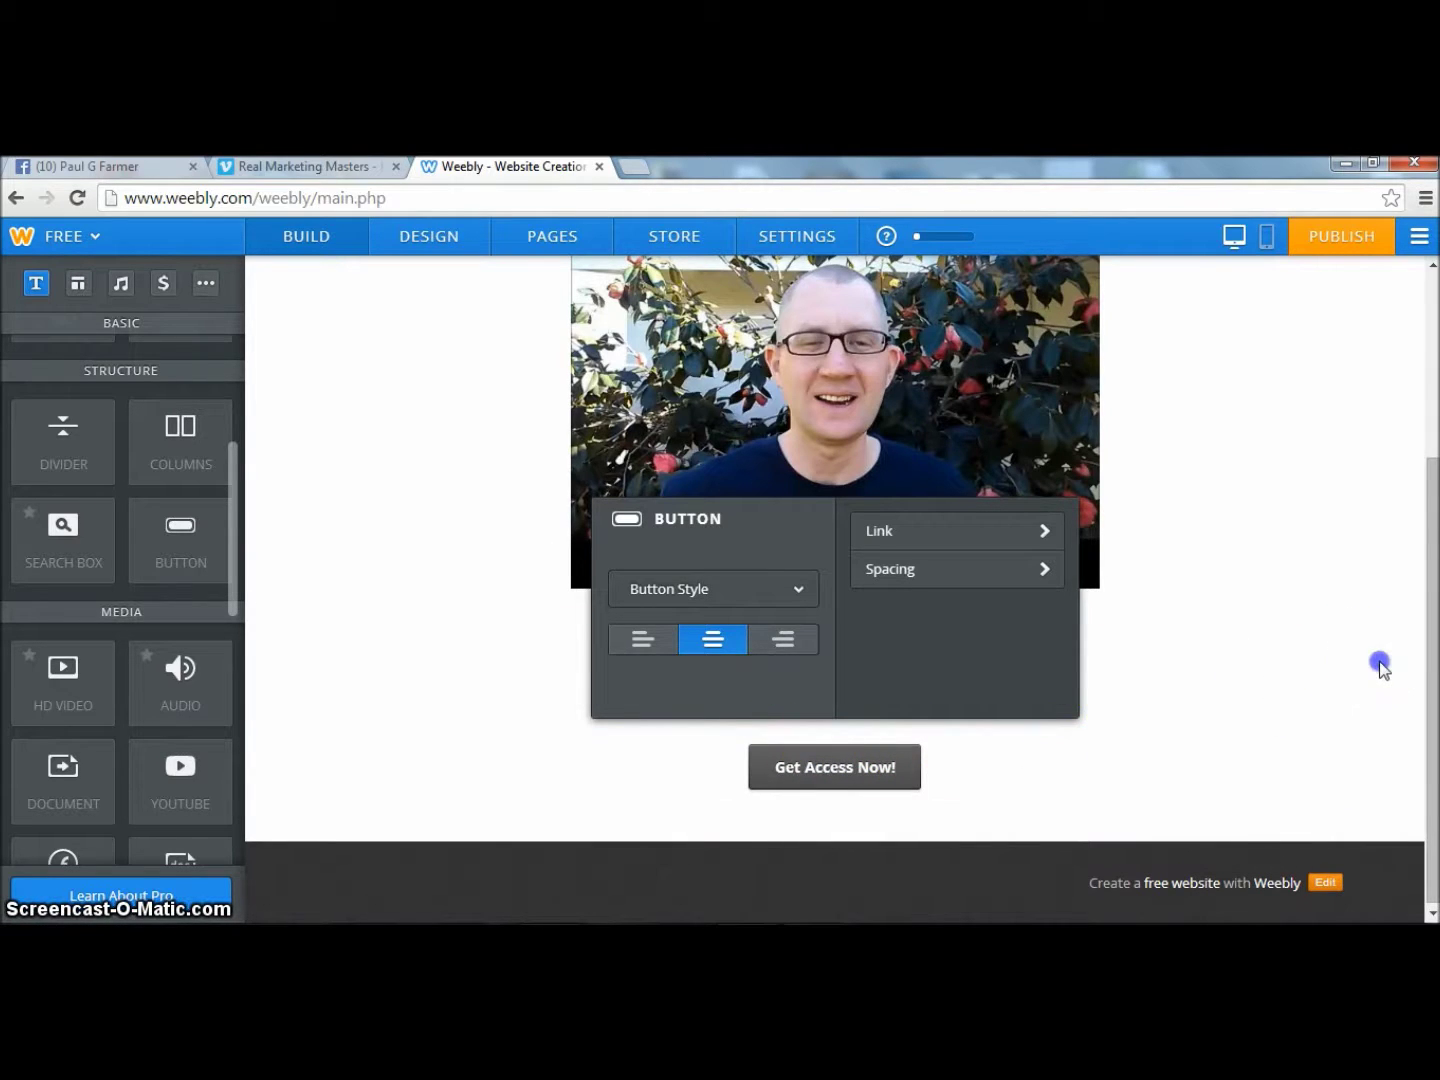
Publish the site on the Weebly subdomain "makingthe", skipping the website categorization.
mouse_move(1430, 620)
left_mouse_down()
mouse_move(1436, 582)
mouse_move(1433, 601)
left_mouse_up()
scroll(797, 765, "down", 1)
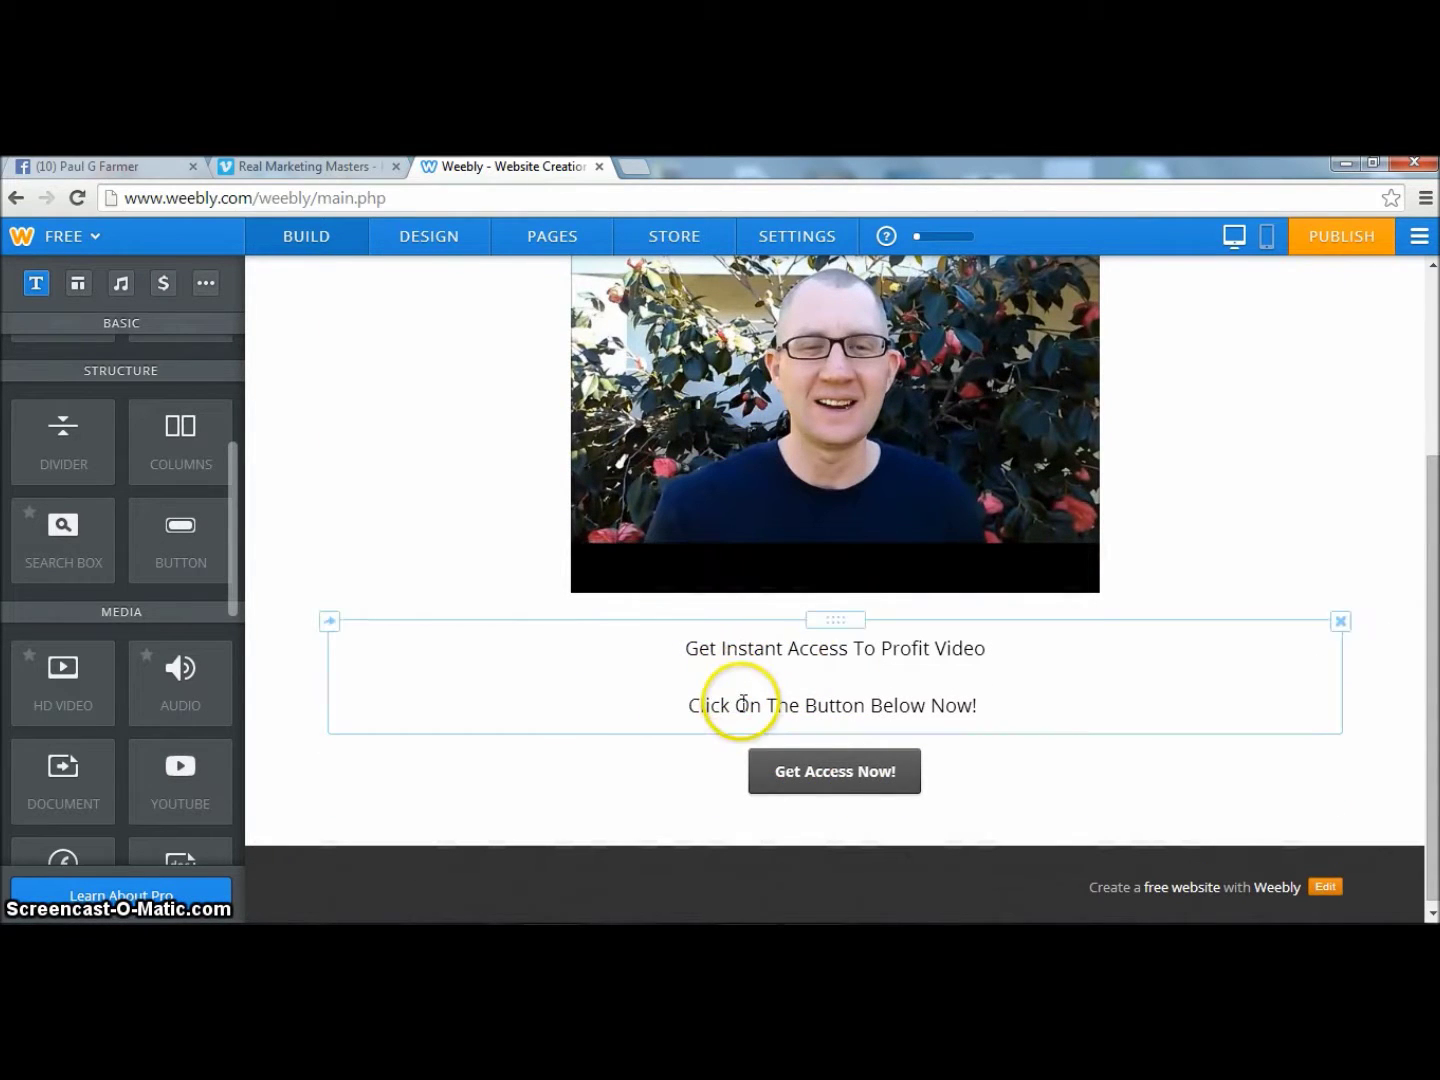
mouse_move(1430, 620)
left_mouse_down()
mouse_move(1433, 444)
mouse_move(1431, 588)
left_mouse_up()
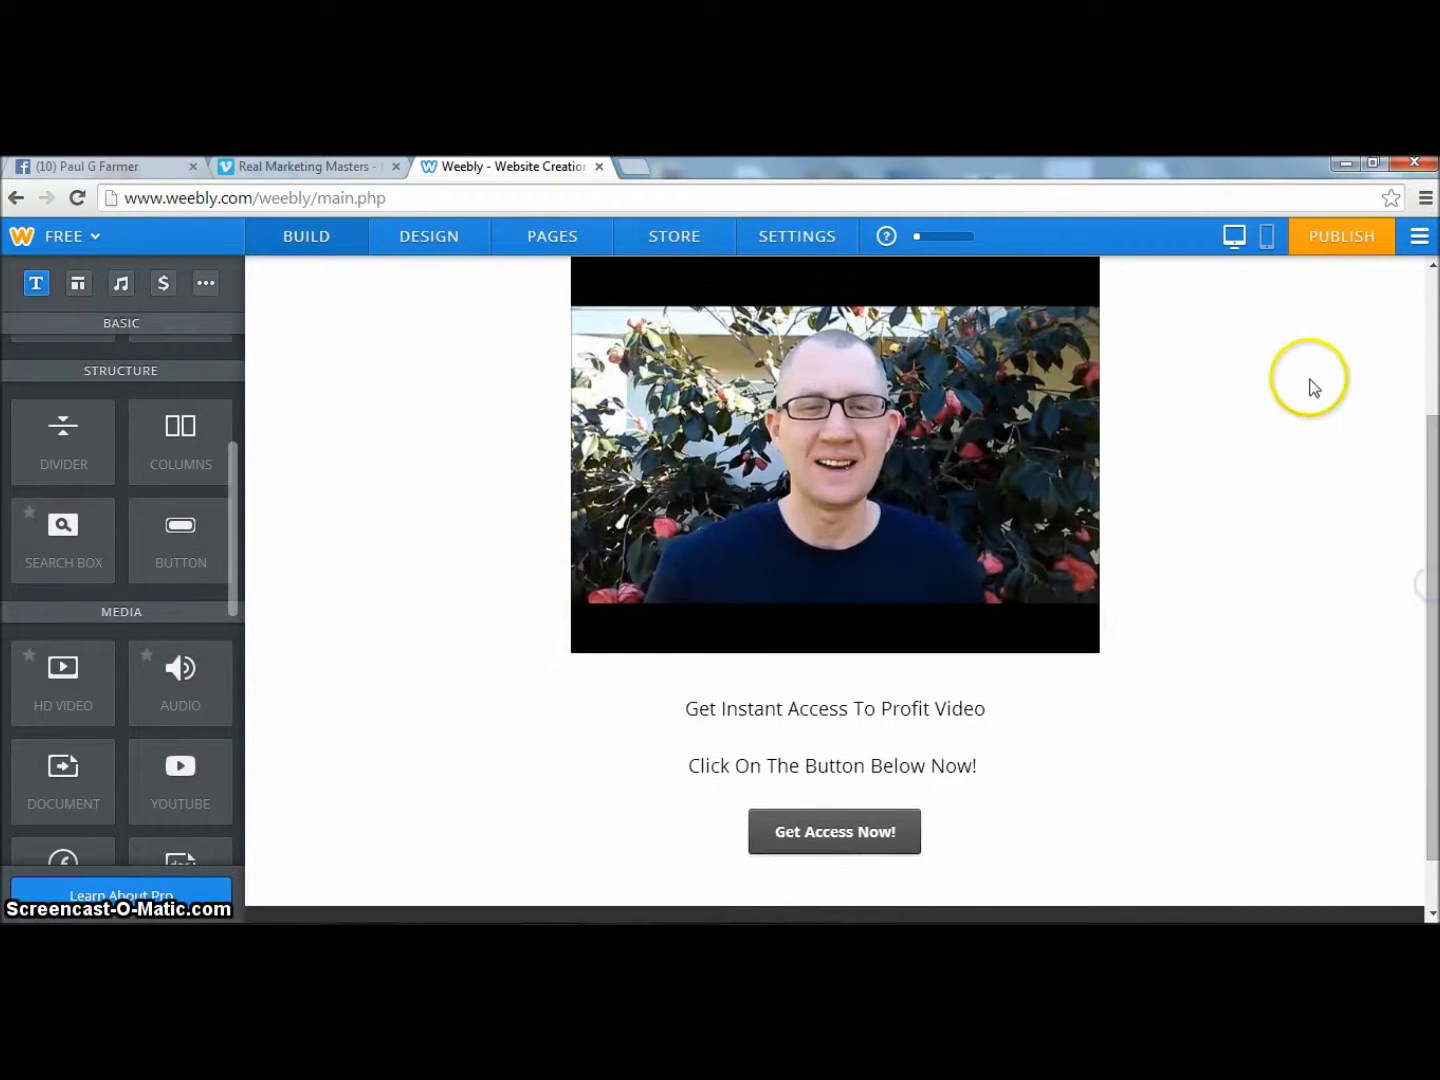
left_click(1337, 250)
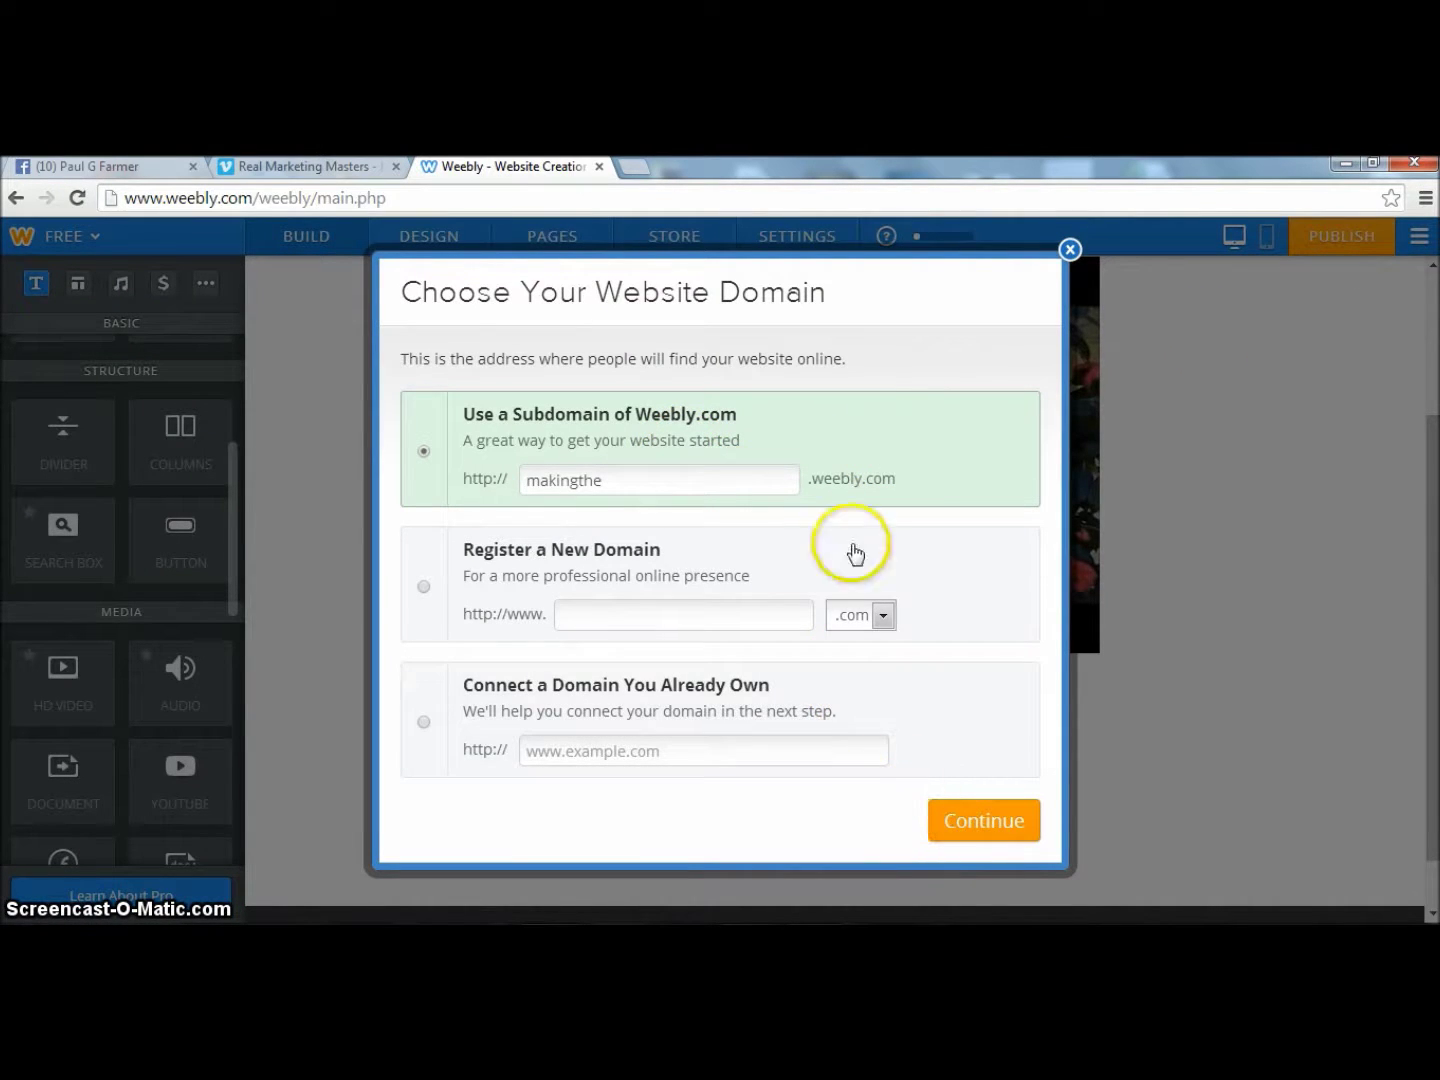
left_click(956, 815)
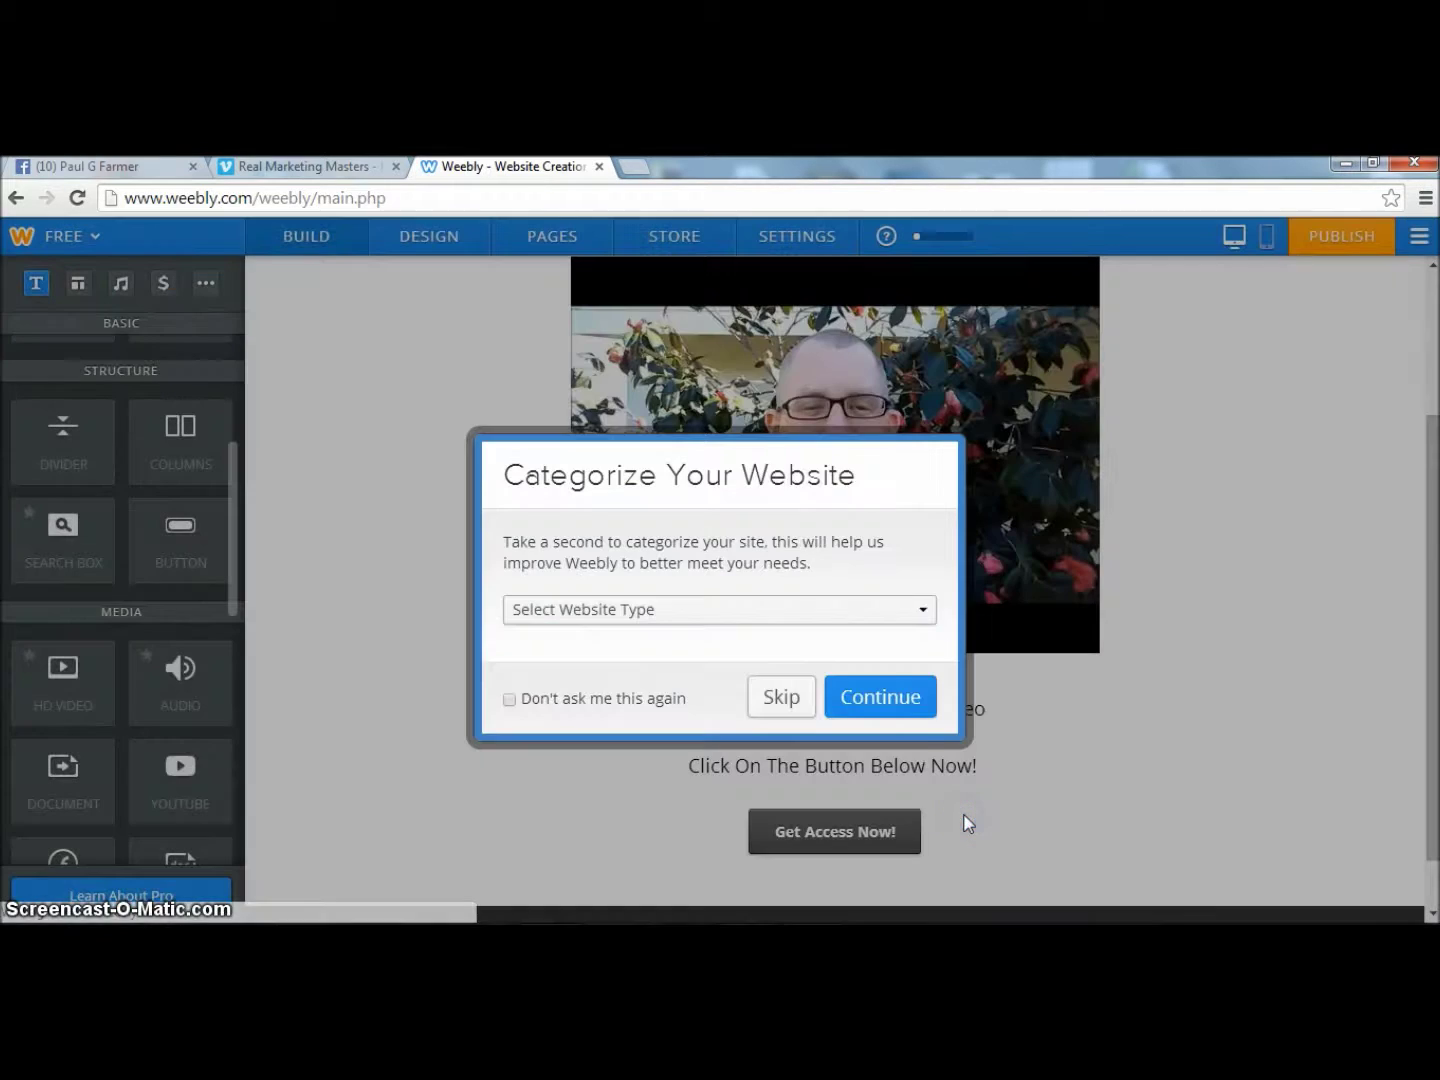
left_click(878, 637)
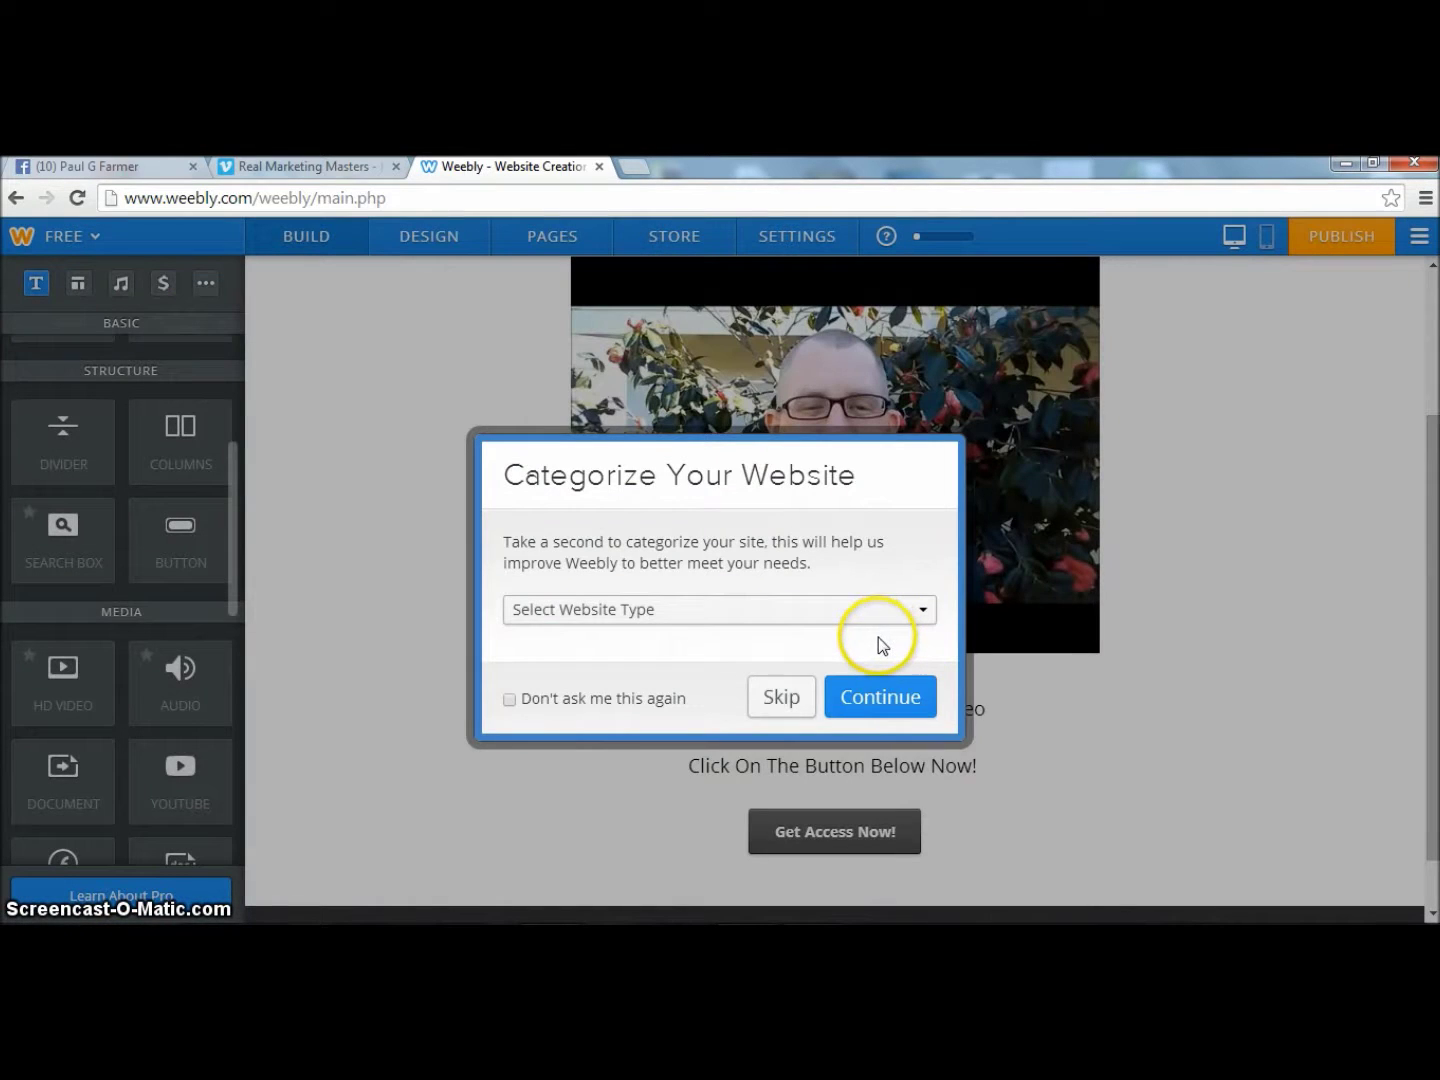
left_click(781, 700)
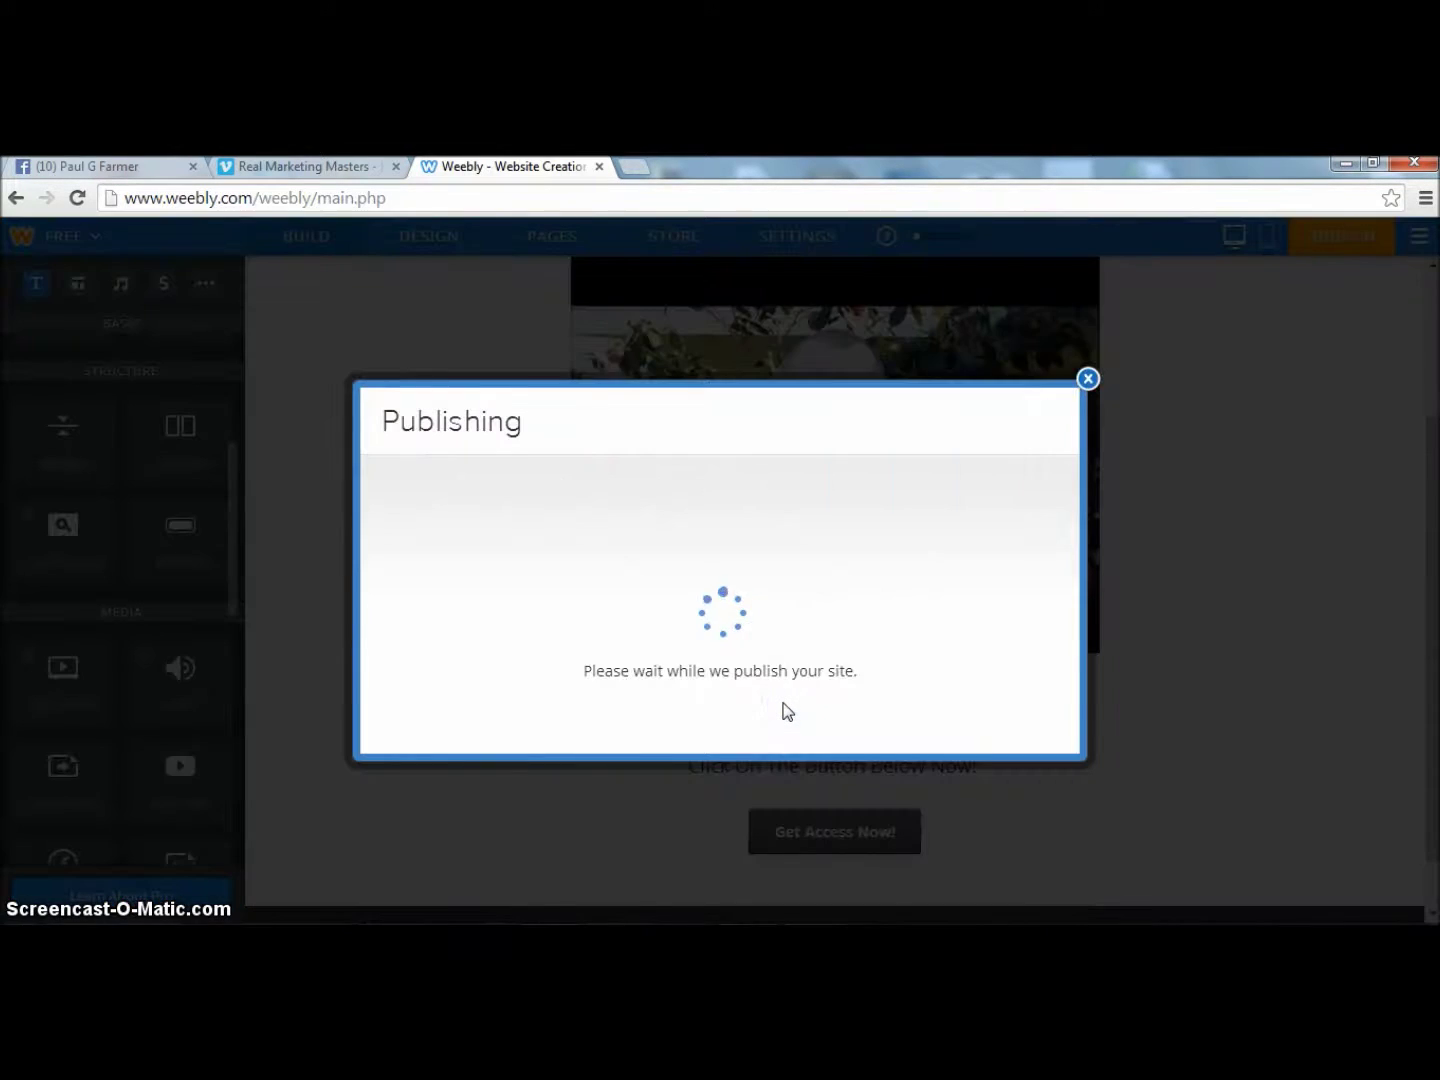
Open the published page, pause its video and test the "Get Access Now!" button's link.
left_click(752, 466)
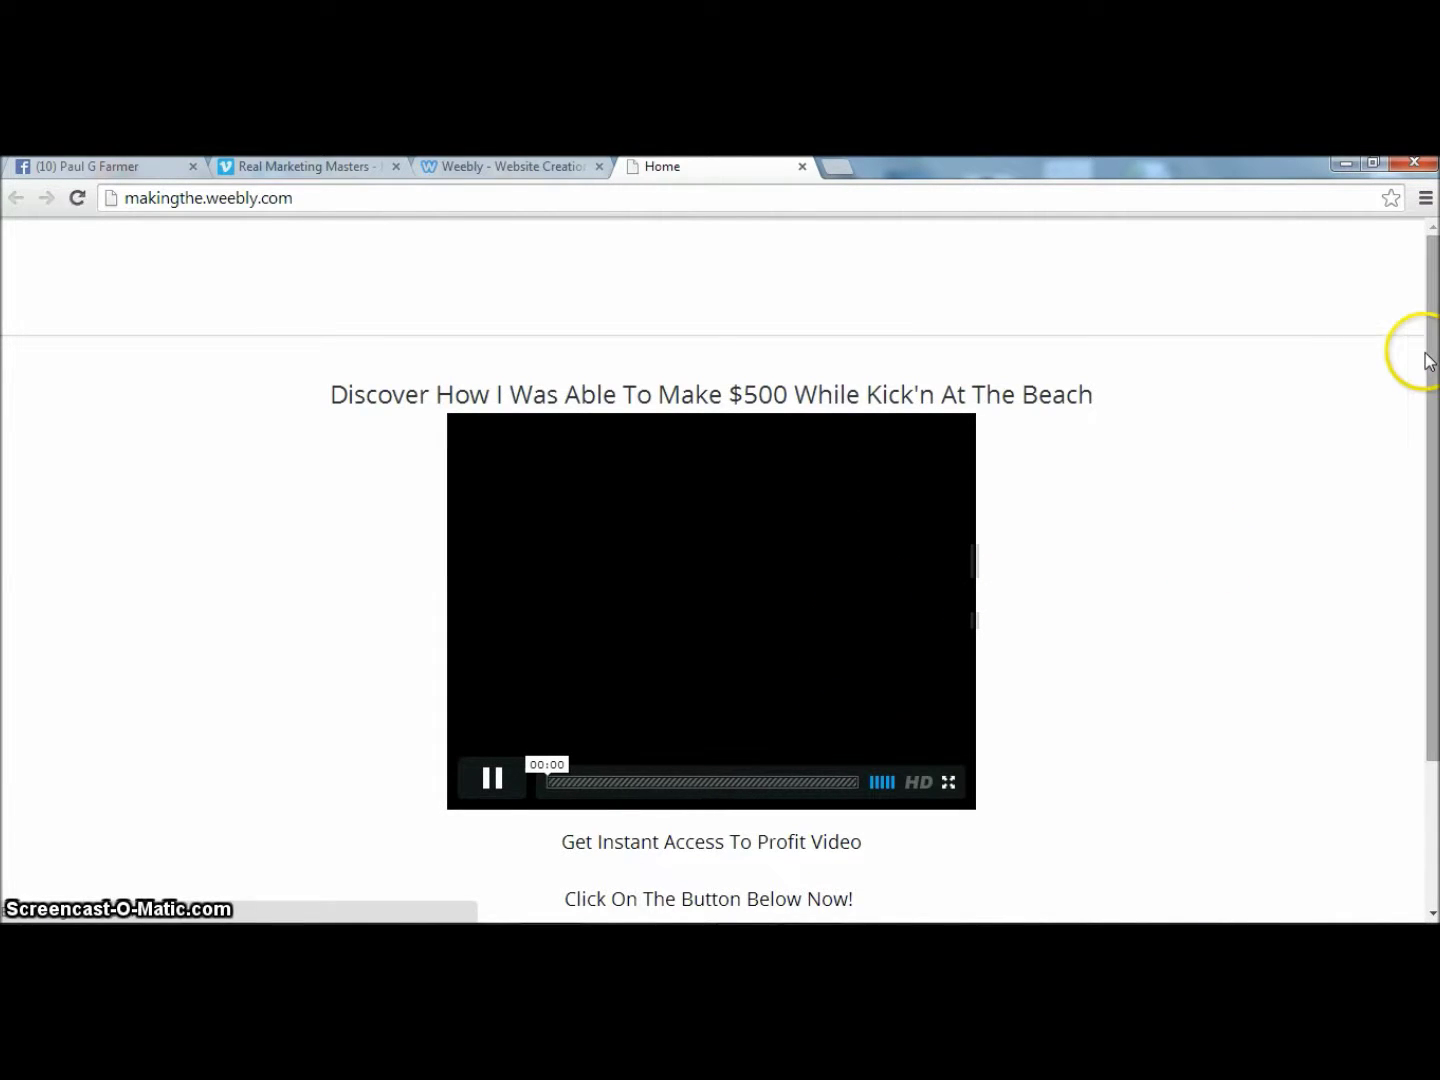
left_click_drag(1433, 365, 1433, 446)
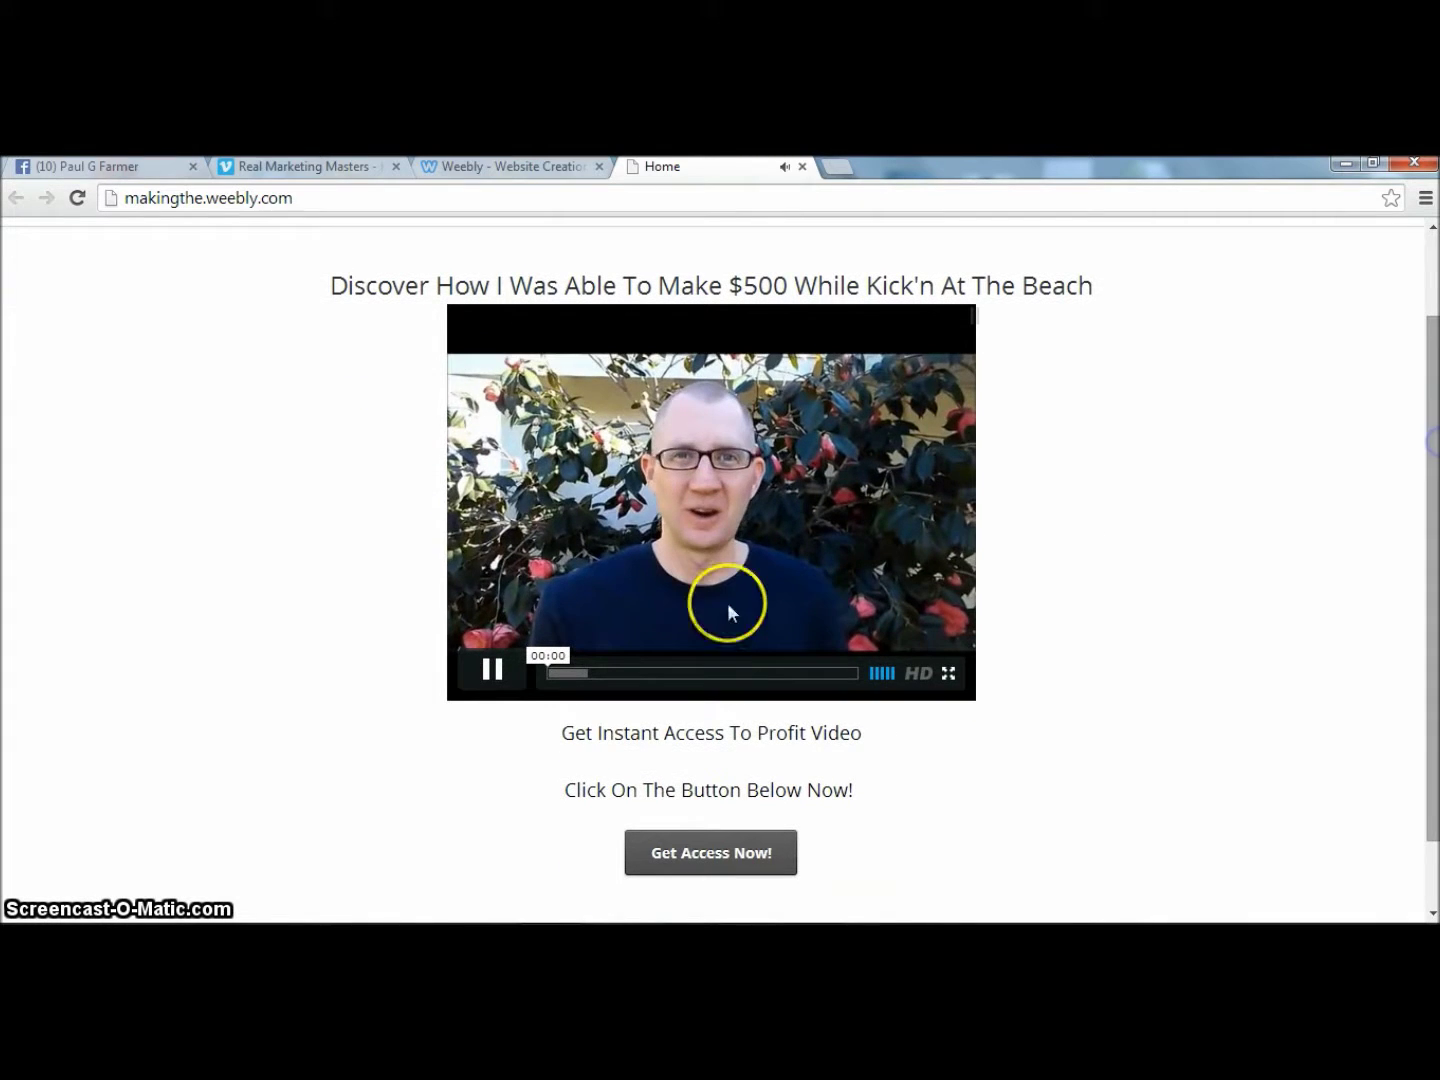
left_click(494, 684)
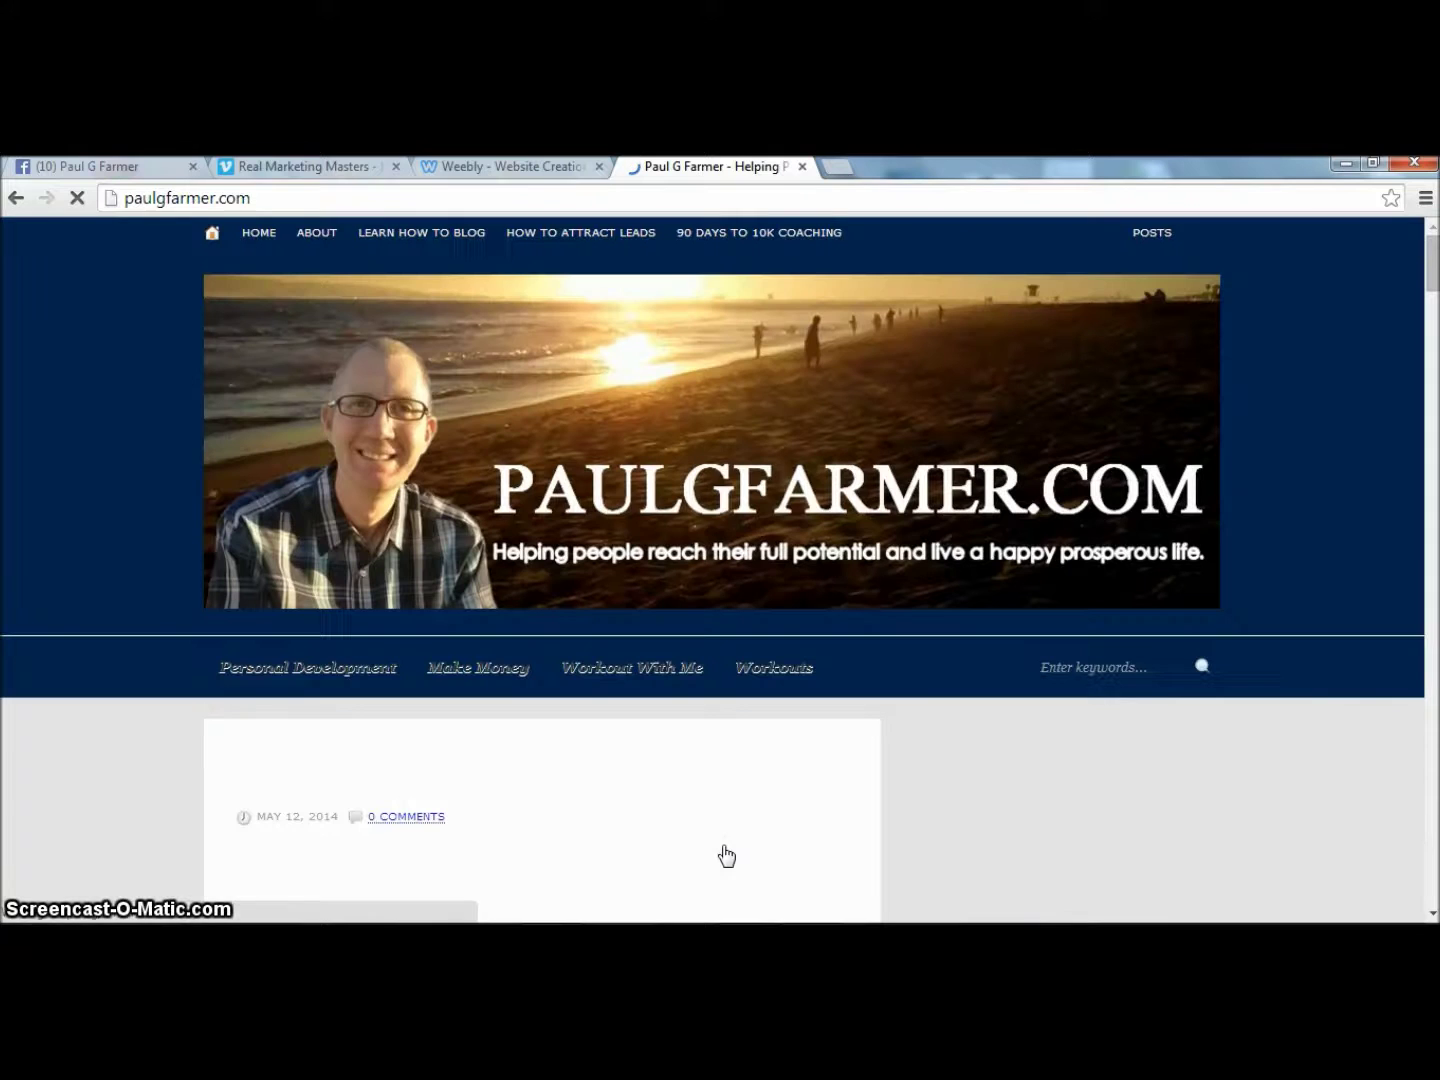
Return to the published capture page, pause its video and review the layout from headline to button.
left_click(512, 170)
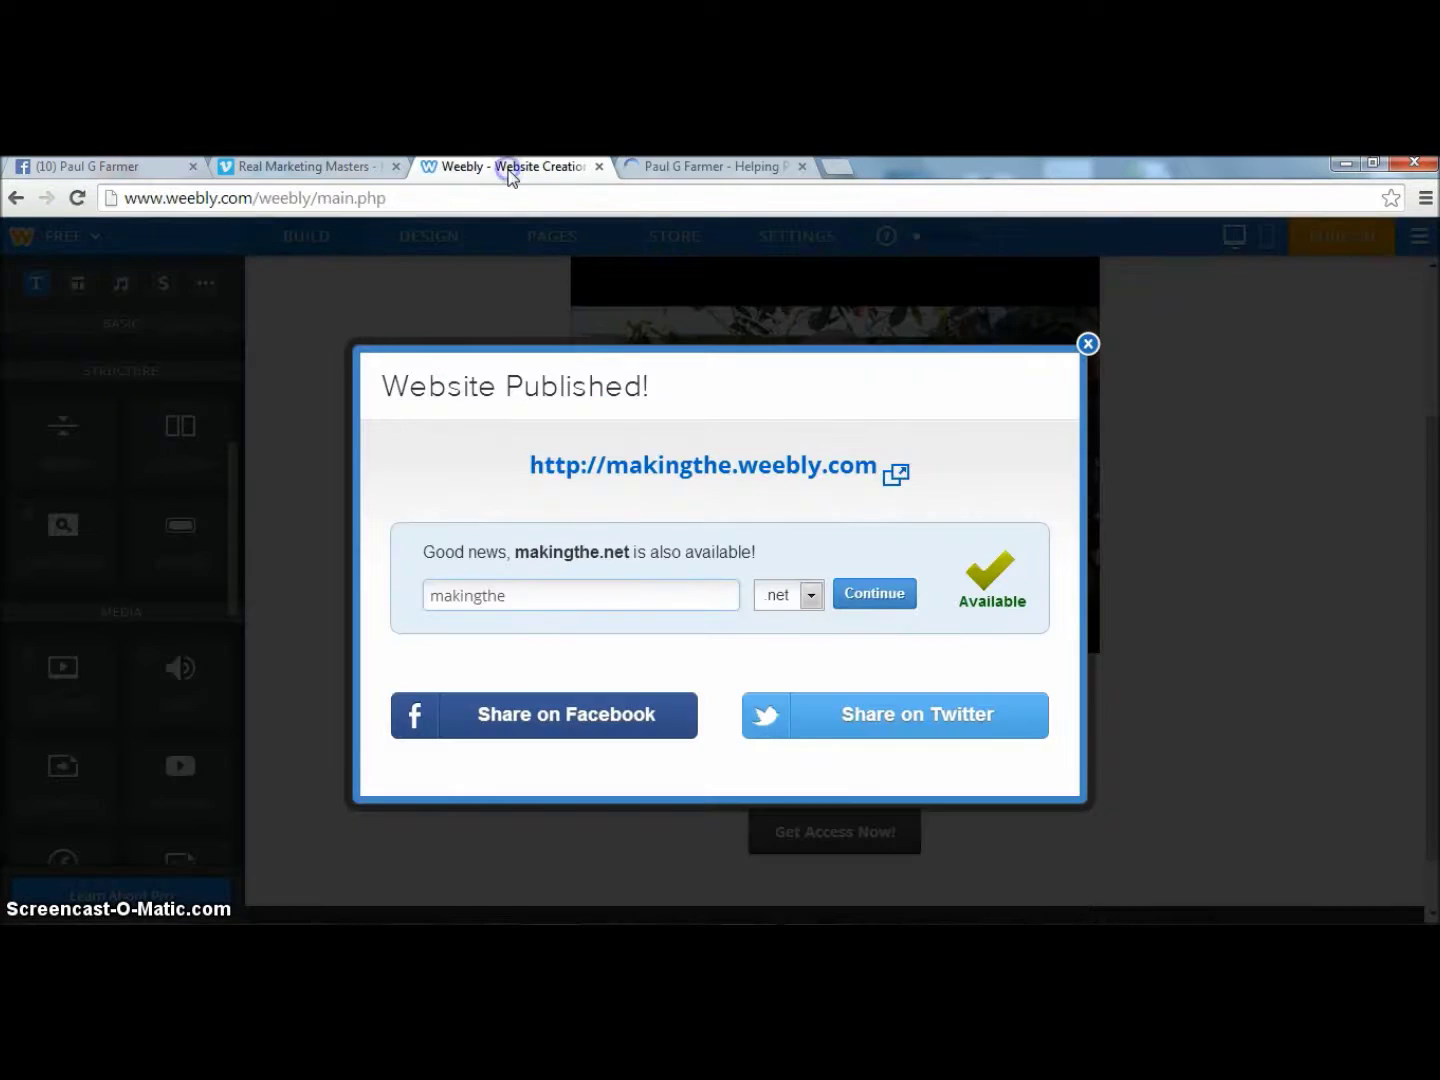
left_click(695, 167)
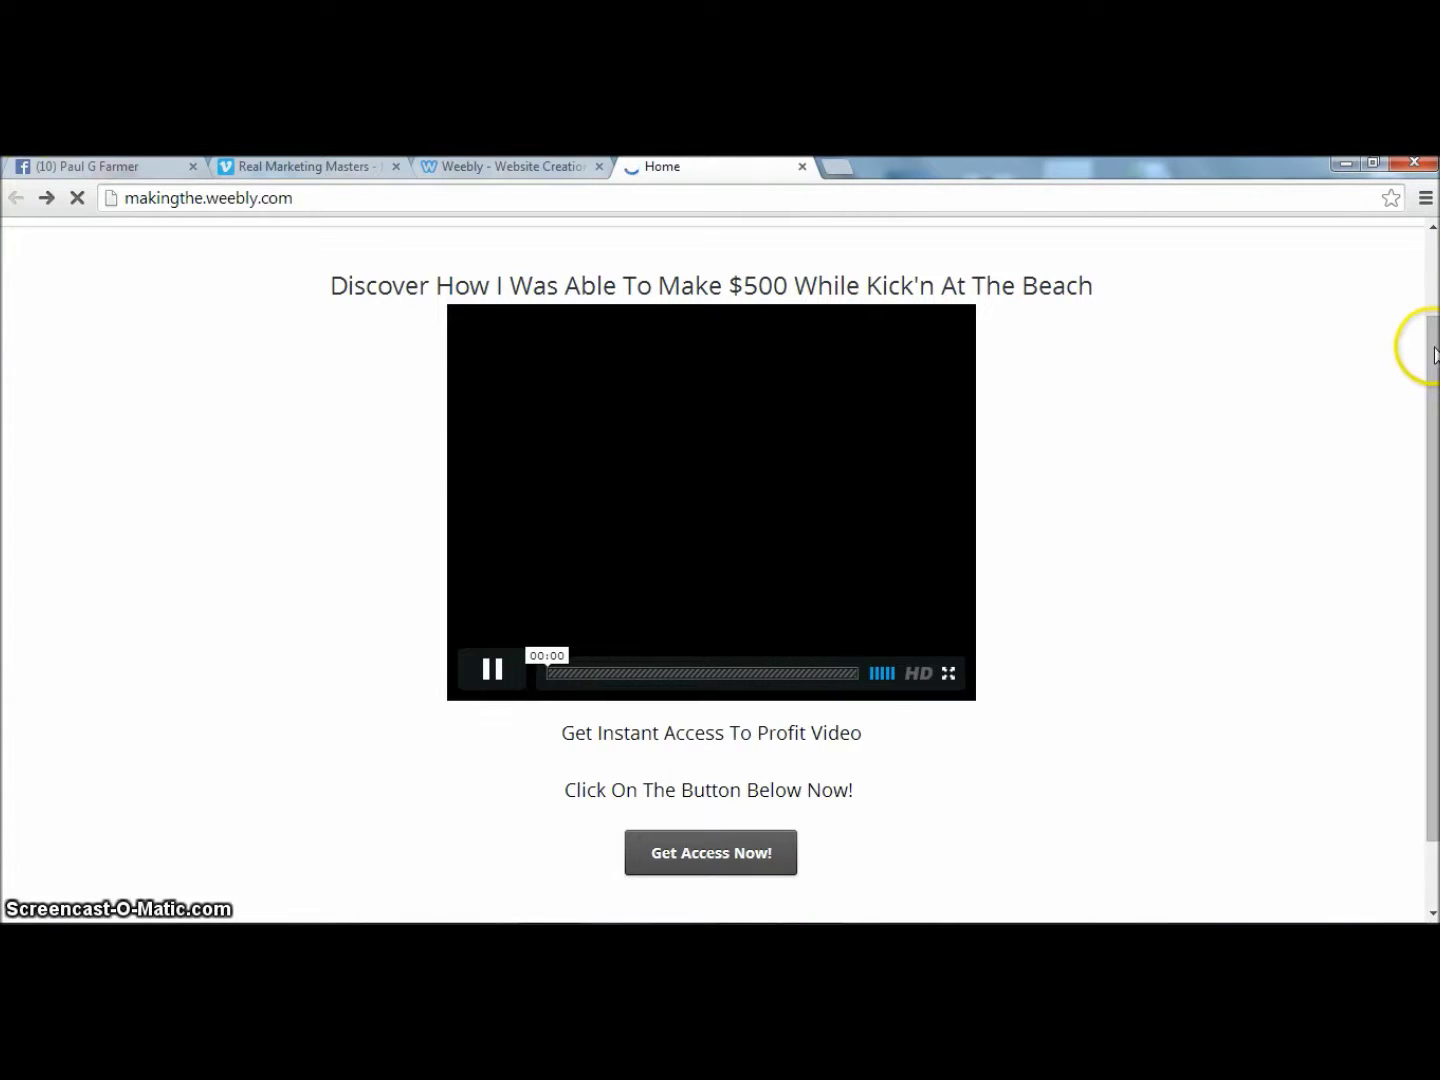
scroll(1432, 364, "down", 1)
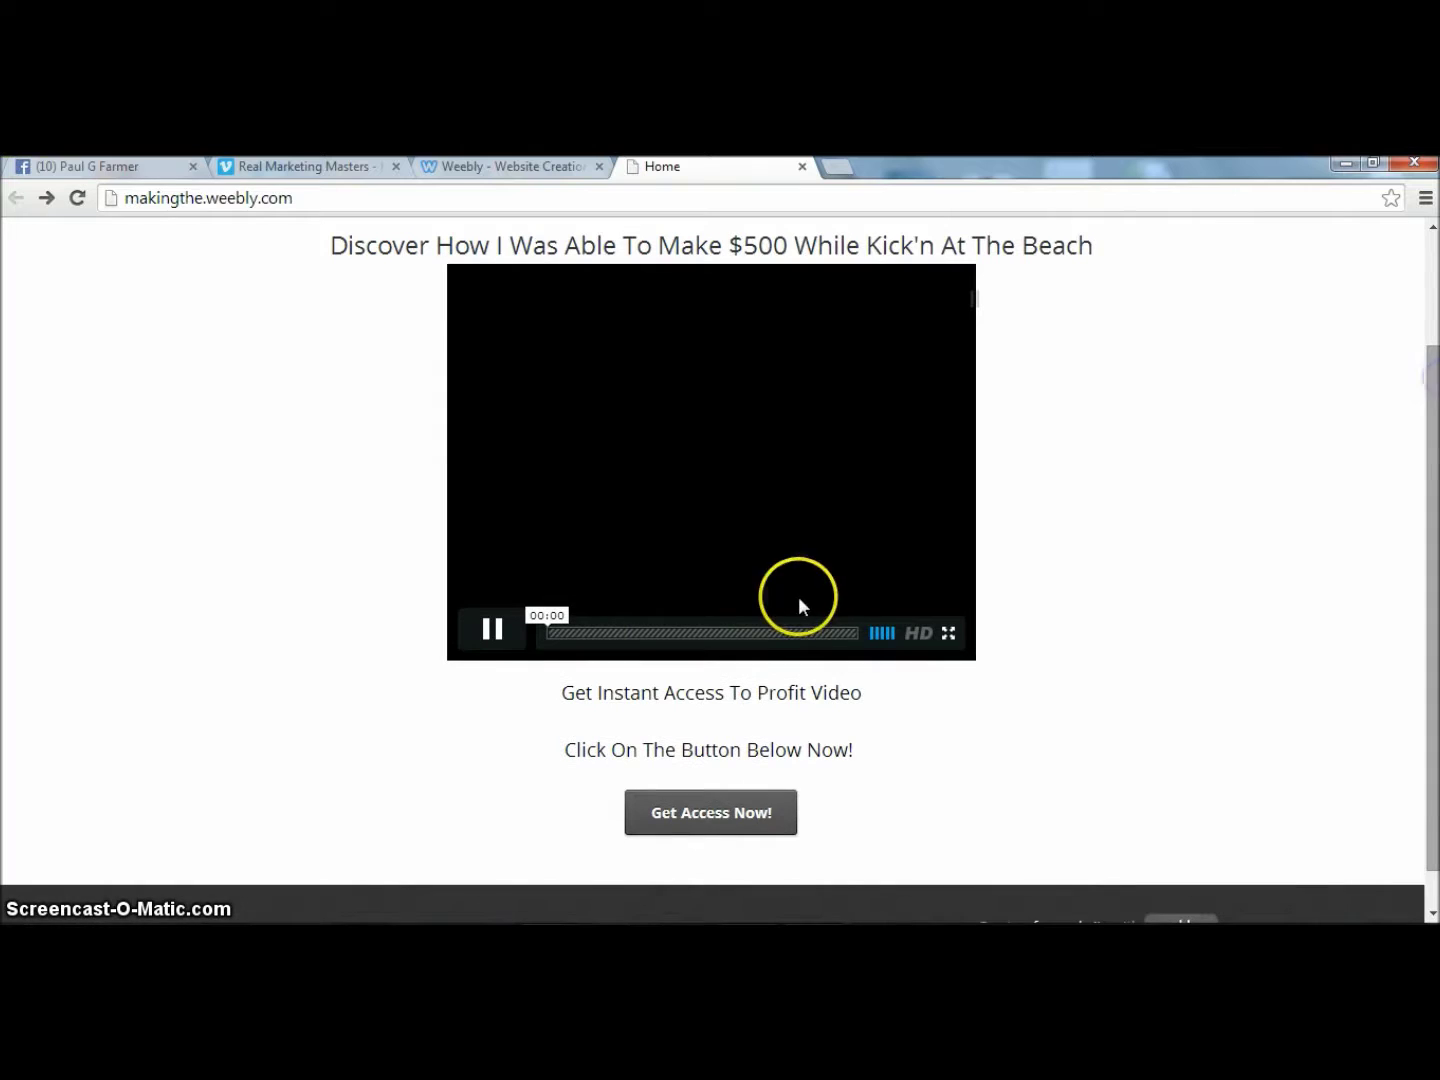
left_click(491, 630)
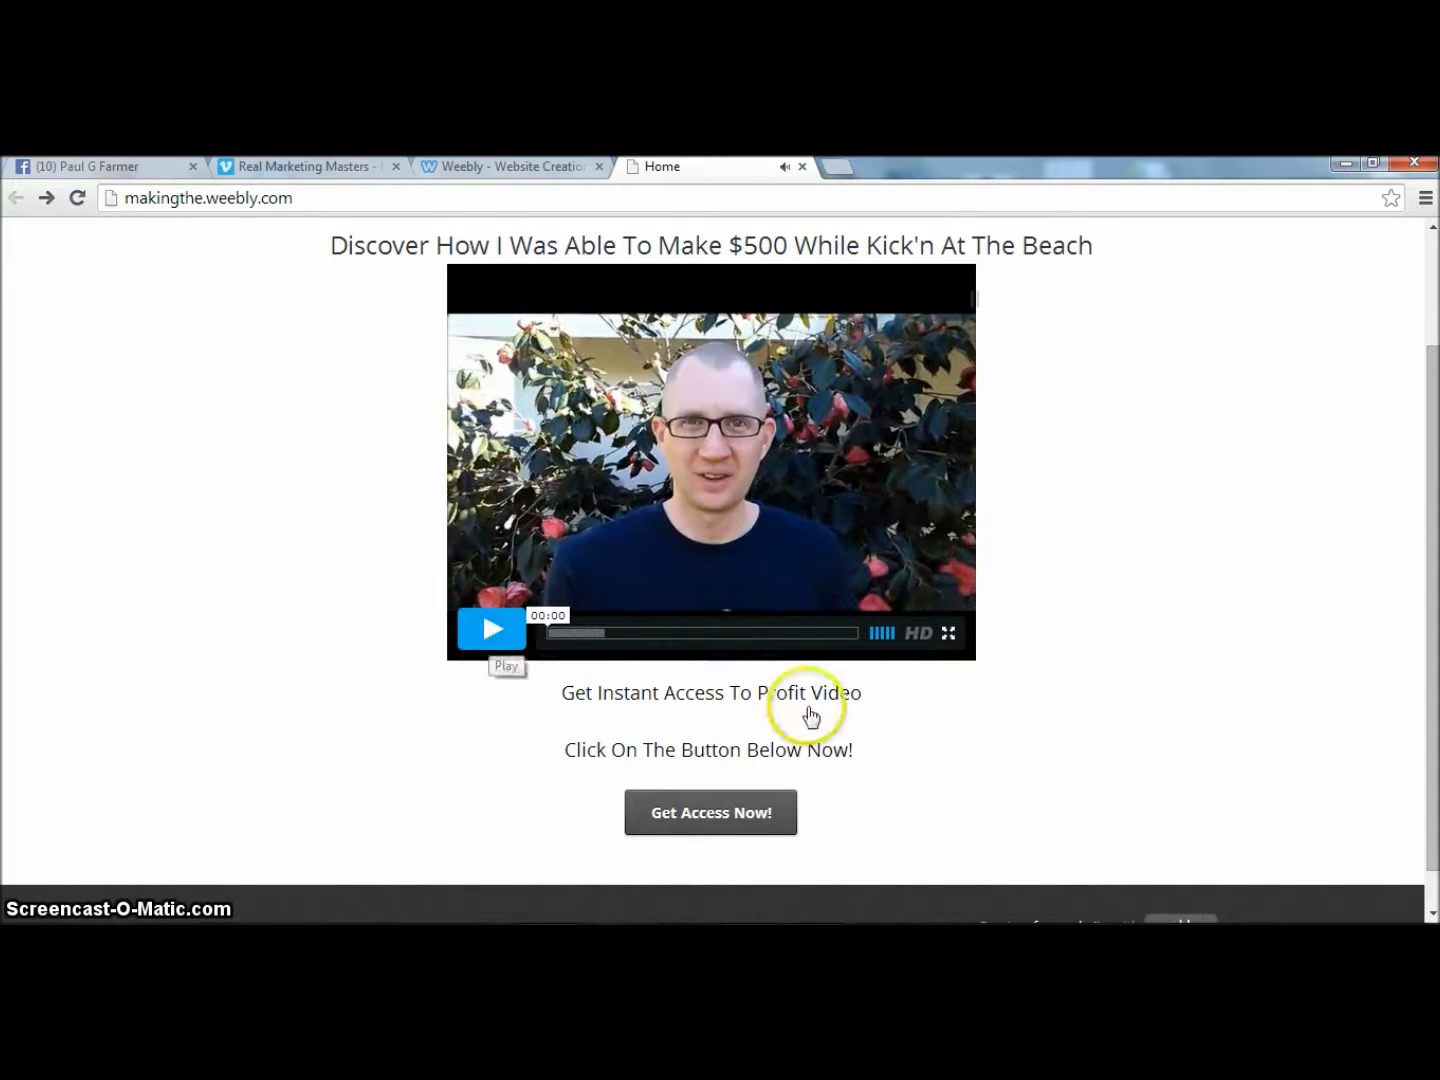
scroll(1420, 660, "up", 2)
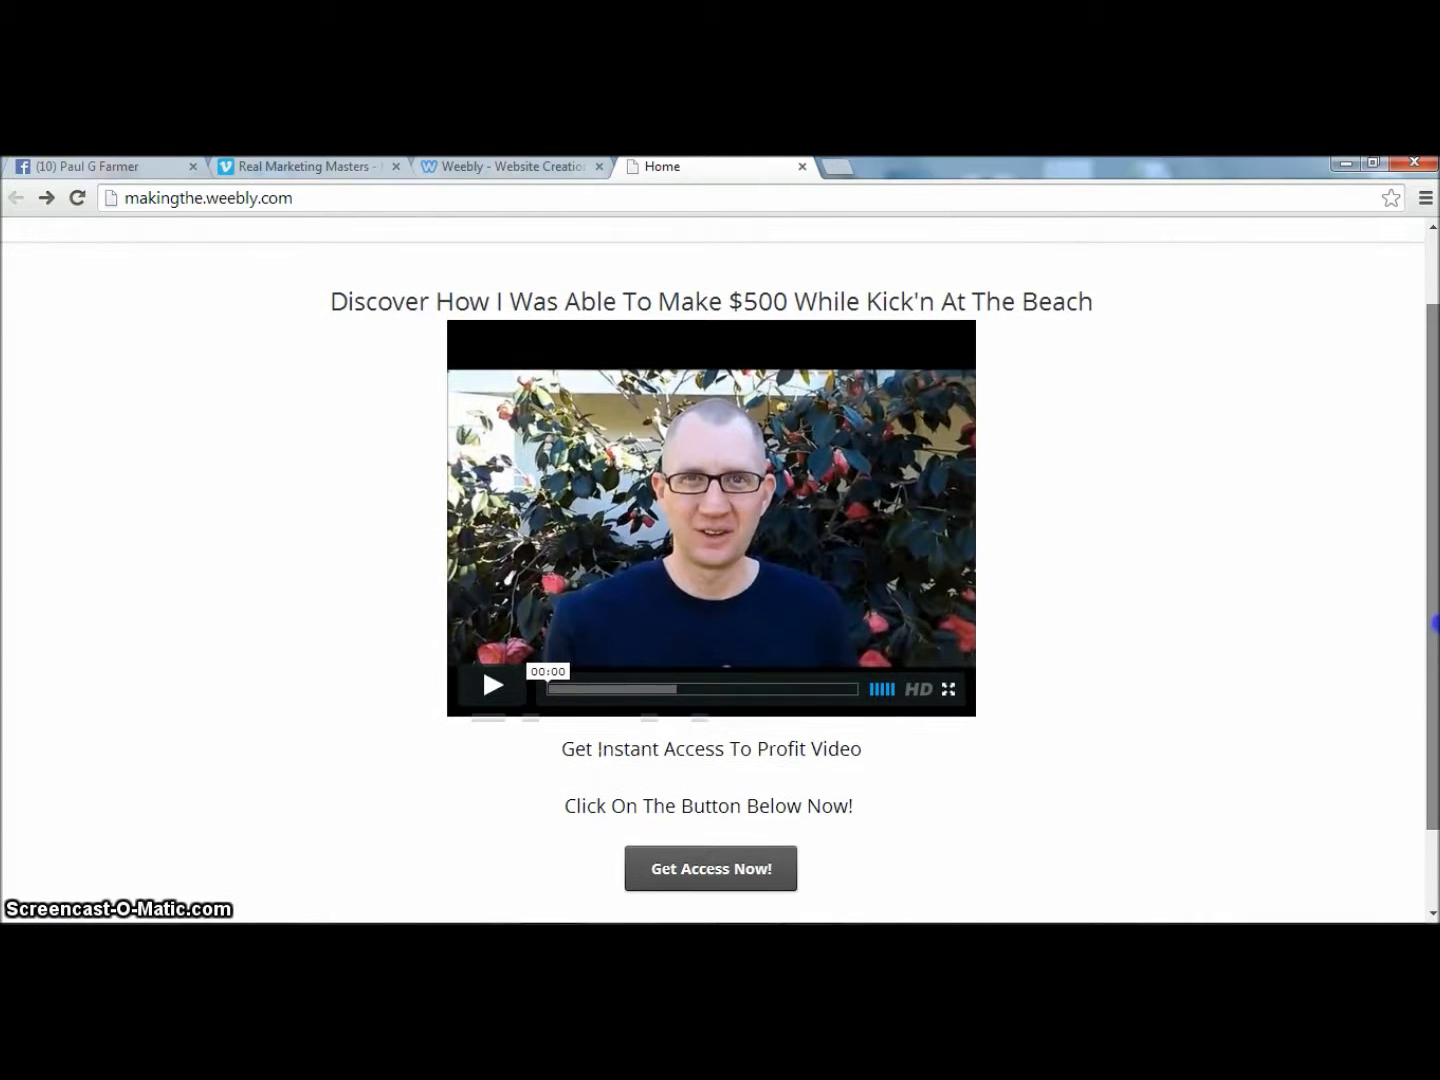
scroll(1430, 551, "up", 2)
scroll(1430, 620, "down", 3)
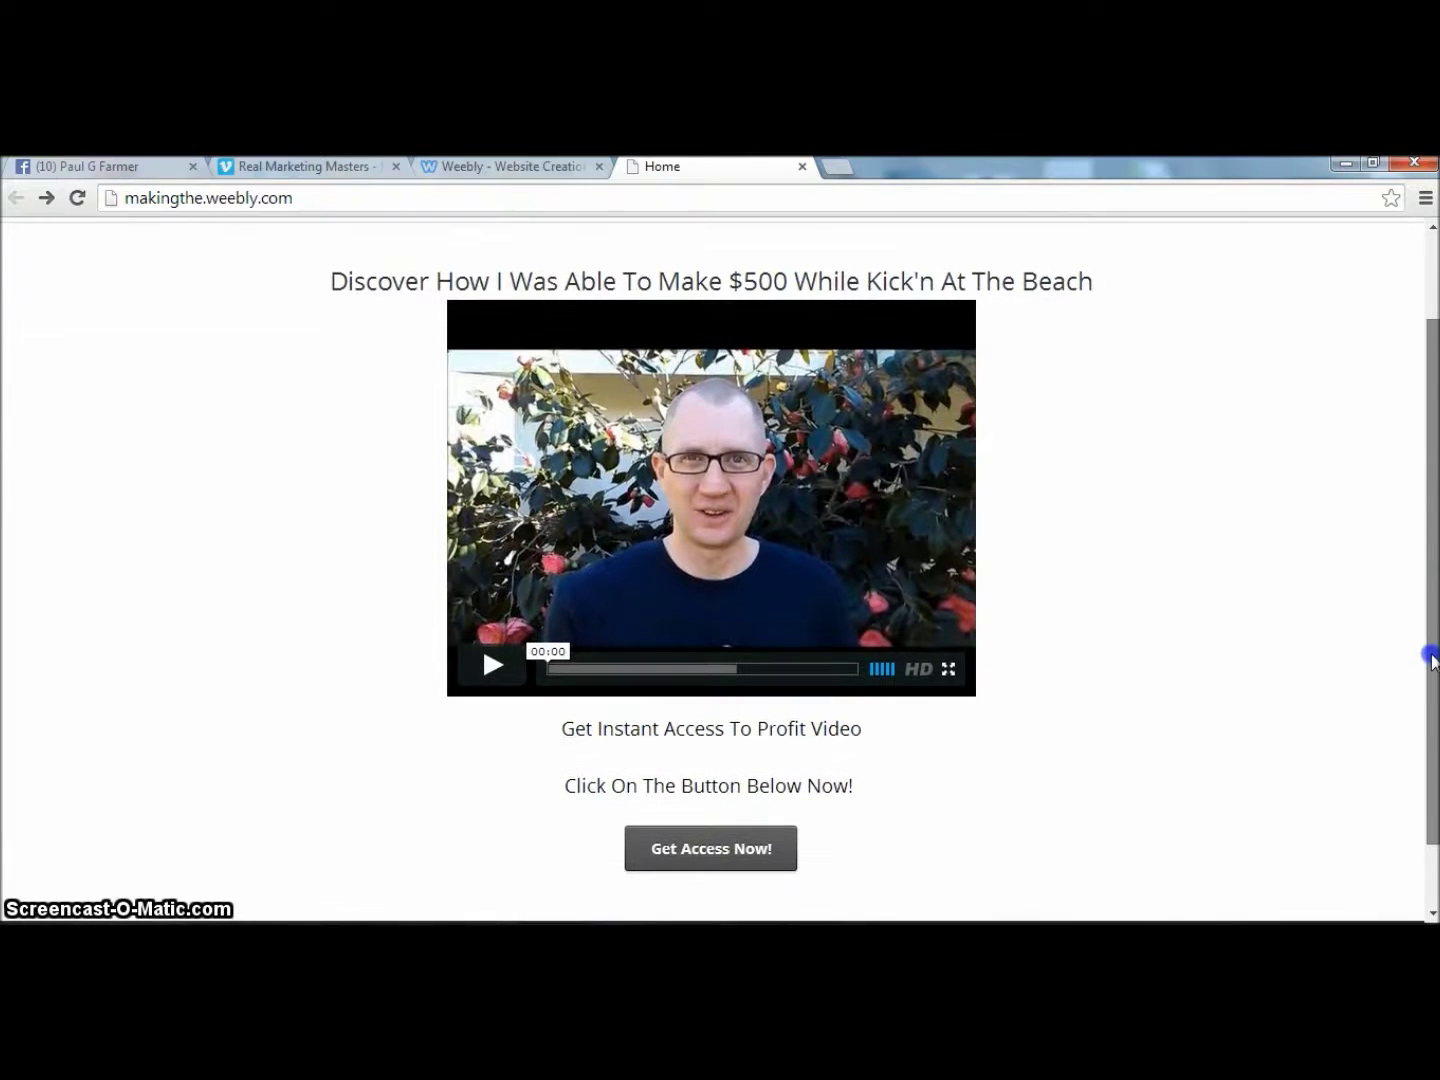
scroll(1409, 505, "up", 3)
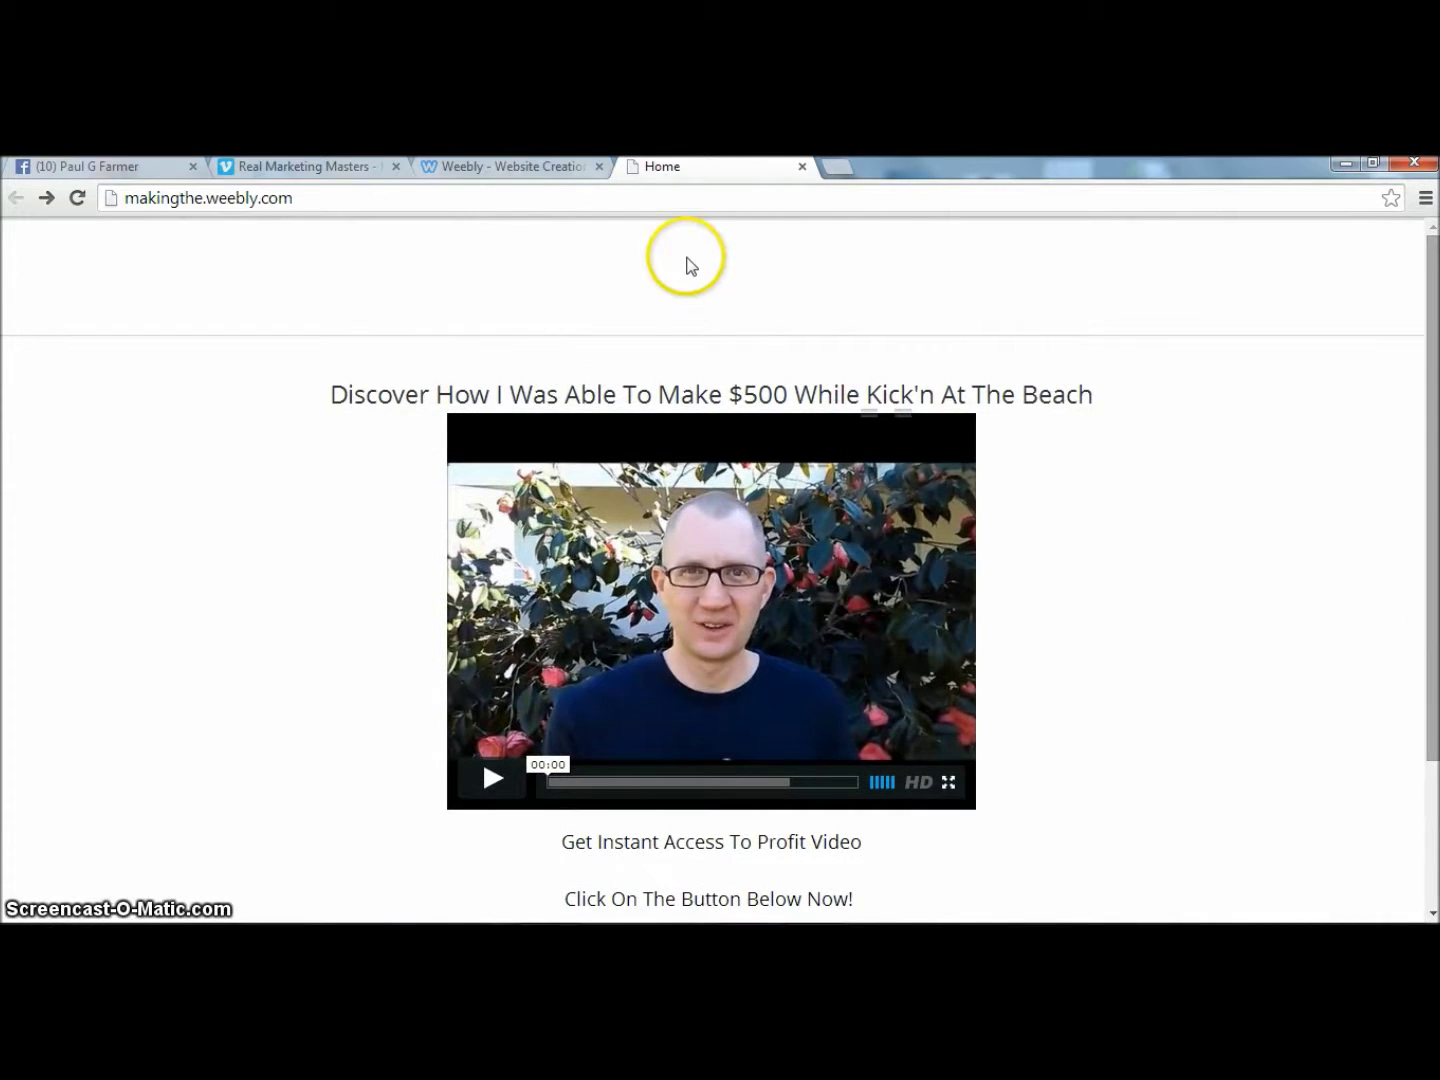
Return to the Weebly editor, dismiss the publishing dialog, and add a two-column element between the headline and the video.
left_click(510, 167)
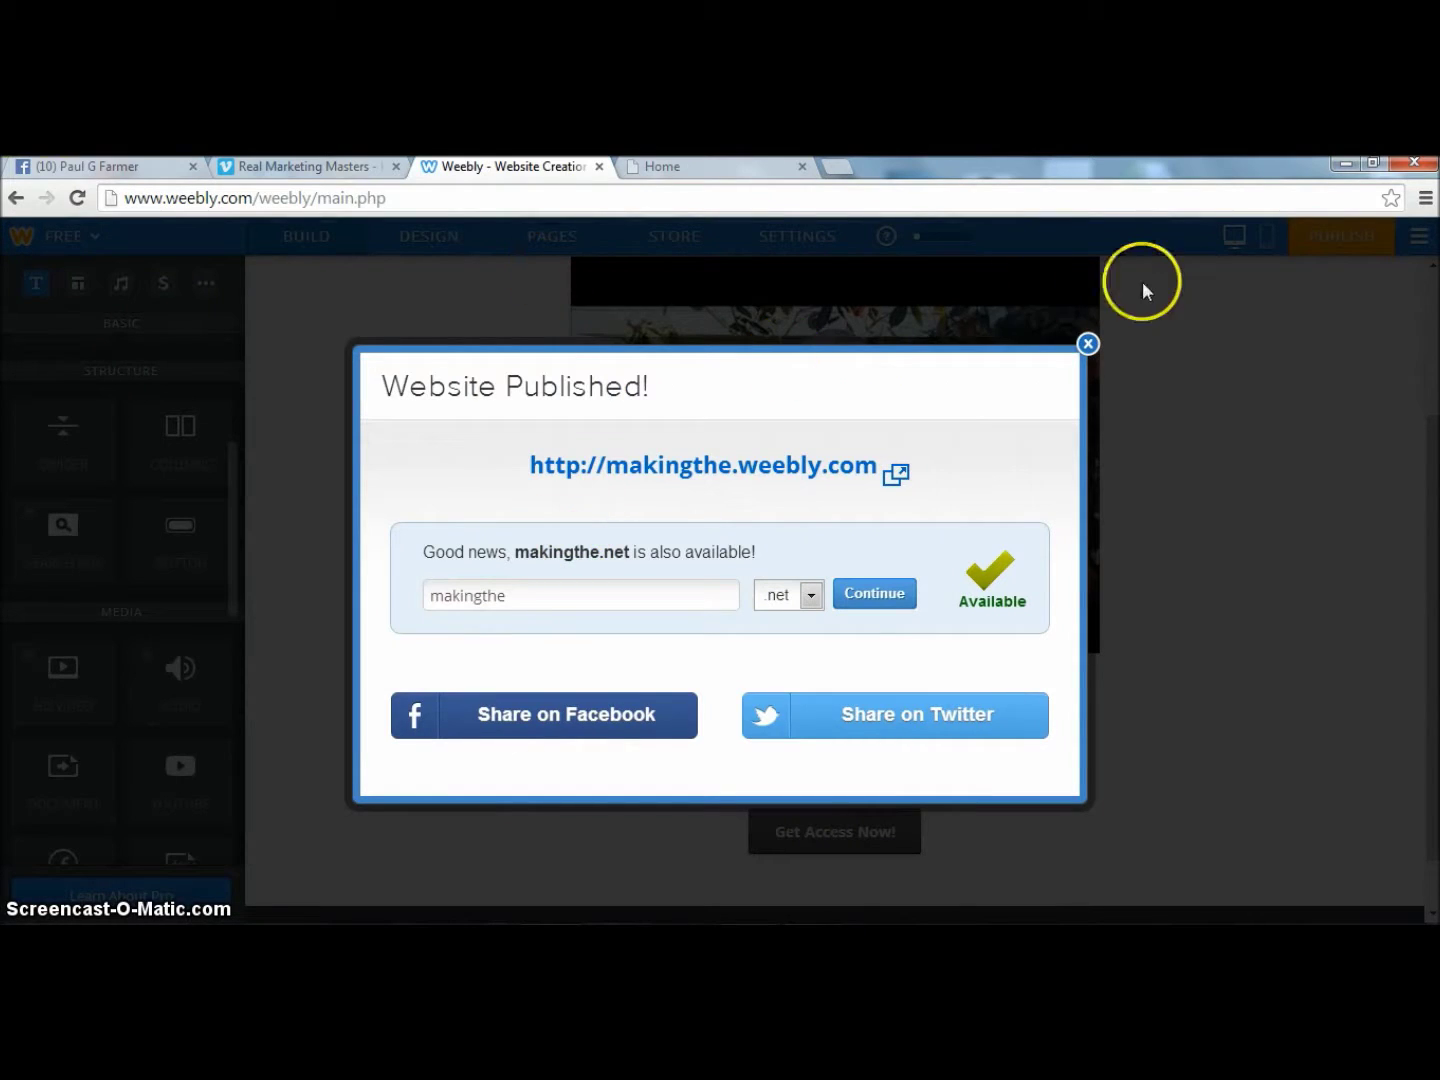
left_click(1088, 345)
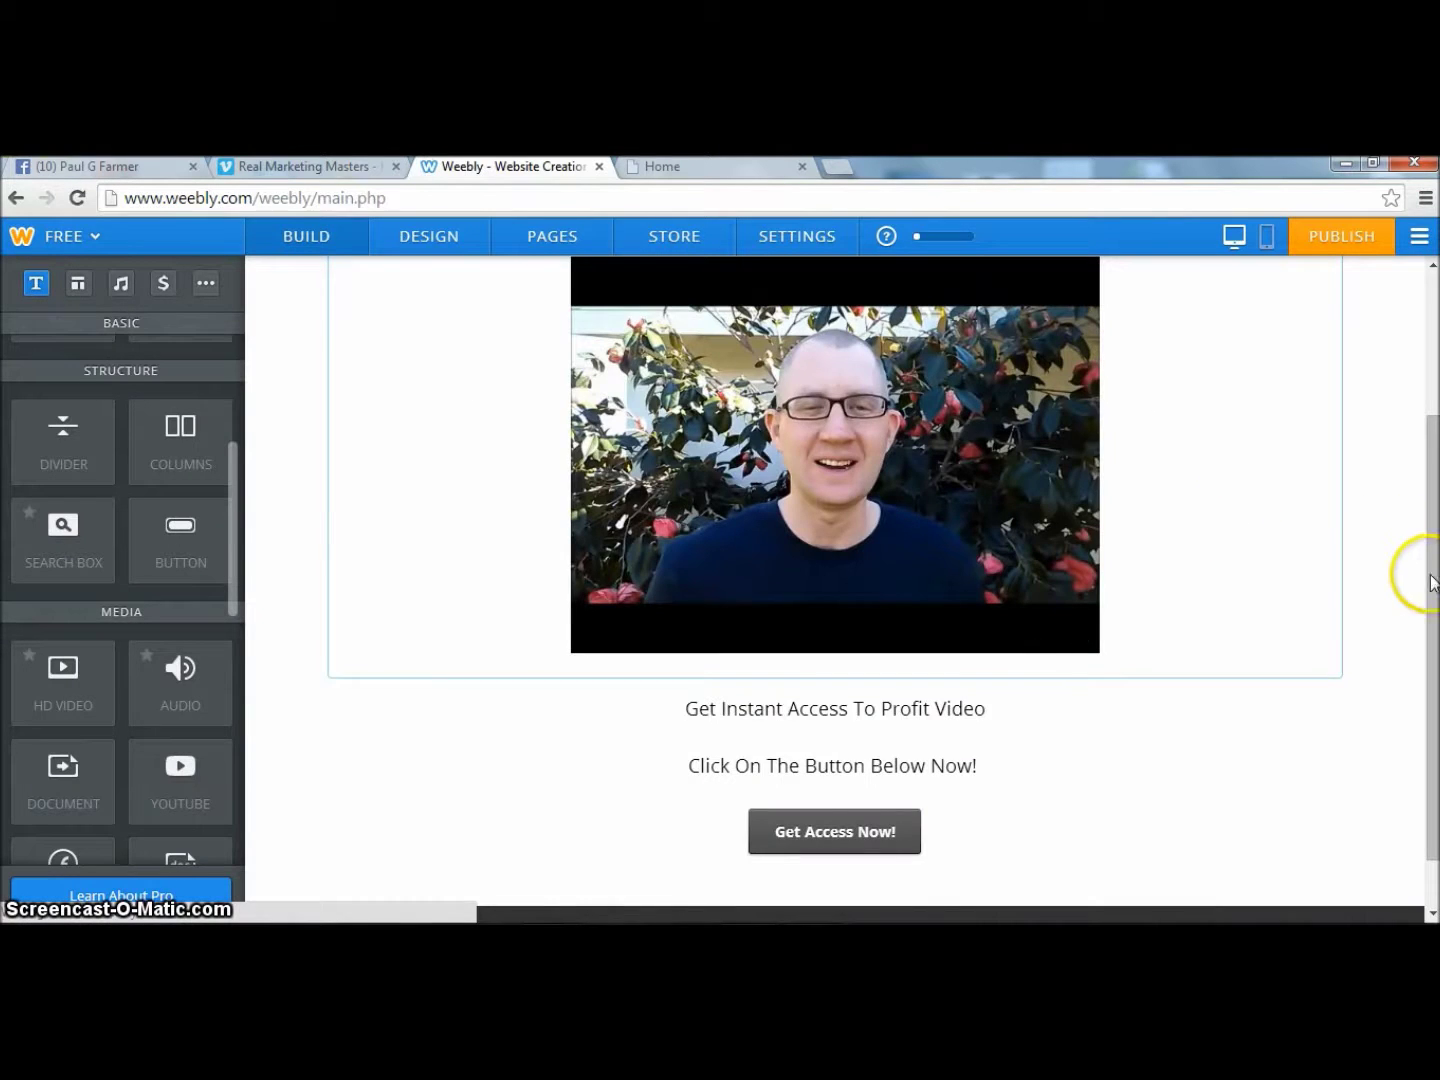
scroll(1430, 460, "up", 3)
scroll(1434, 454, "up", 1)
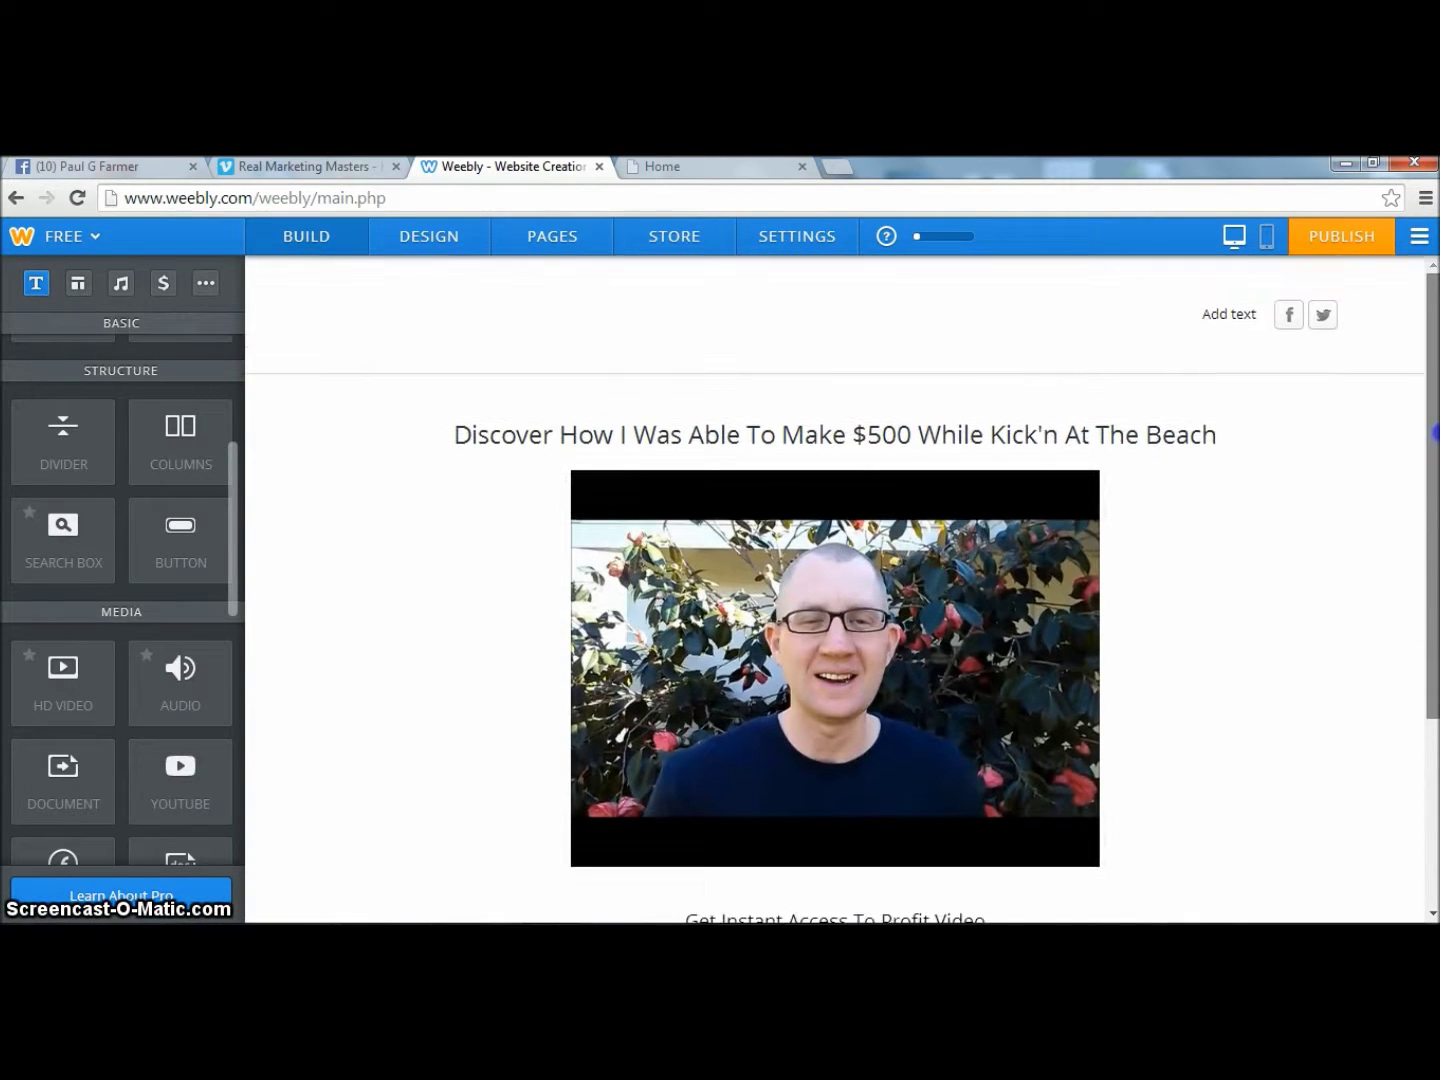
left_click_drag(1435, 436, 1434, 476)
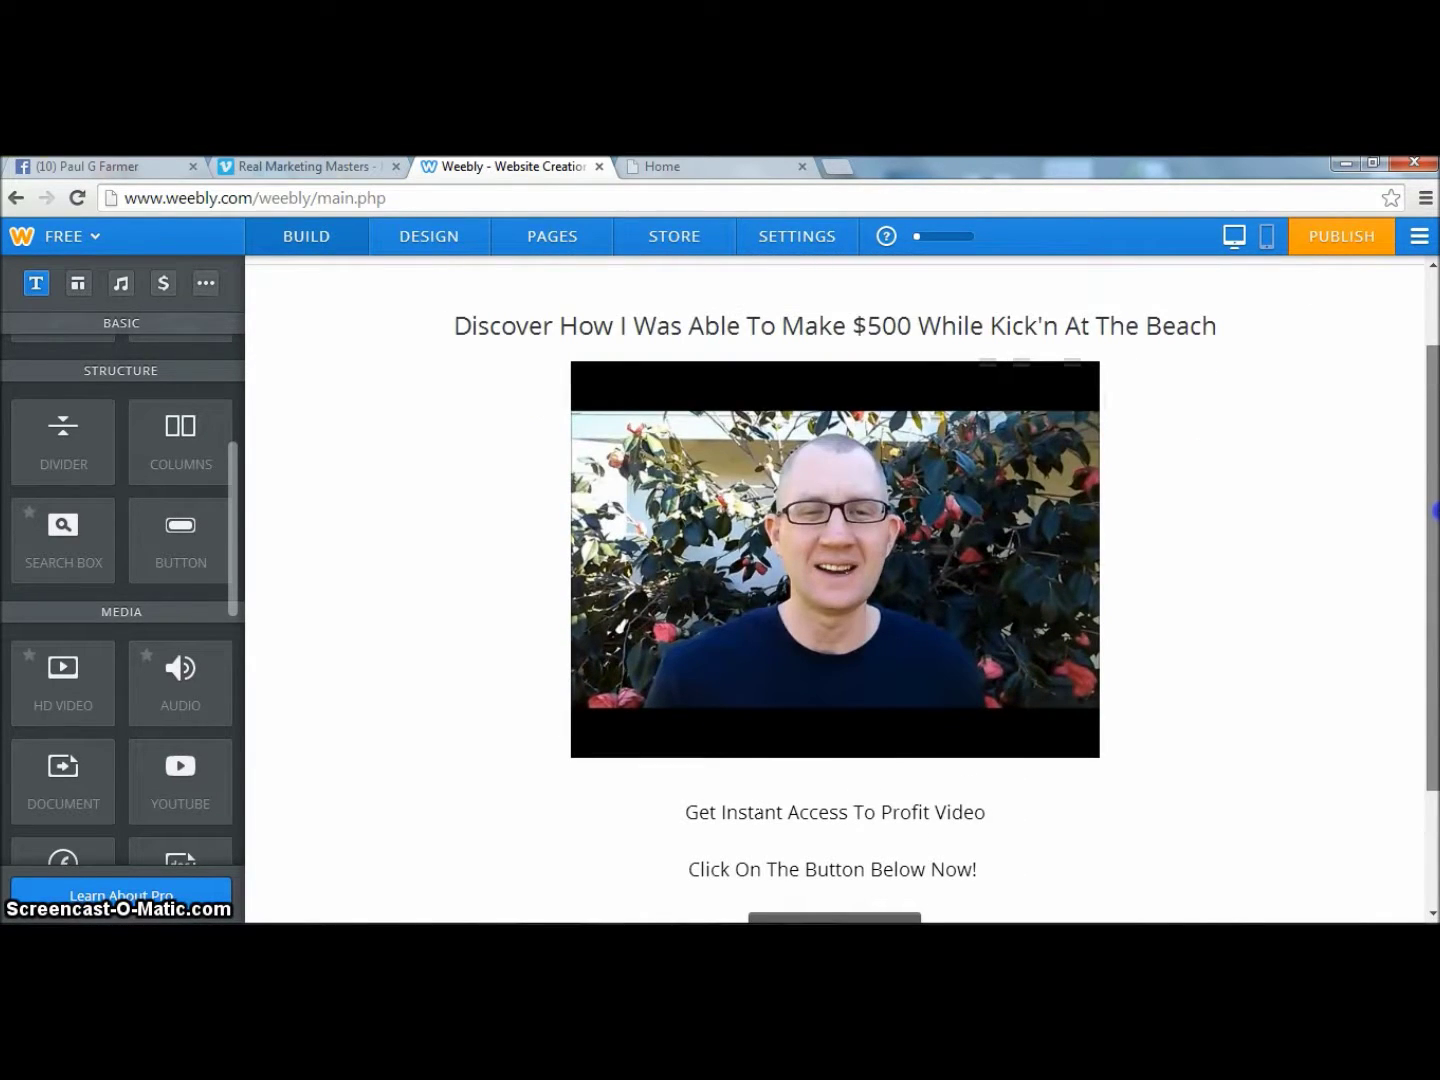
left_click_drag(166, 436, 382, 517)
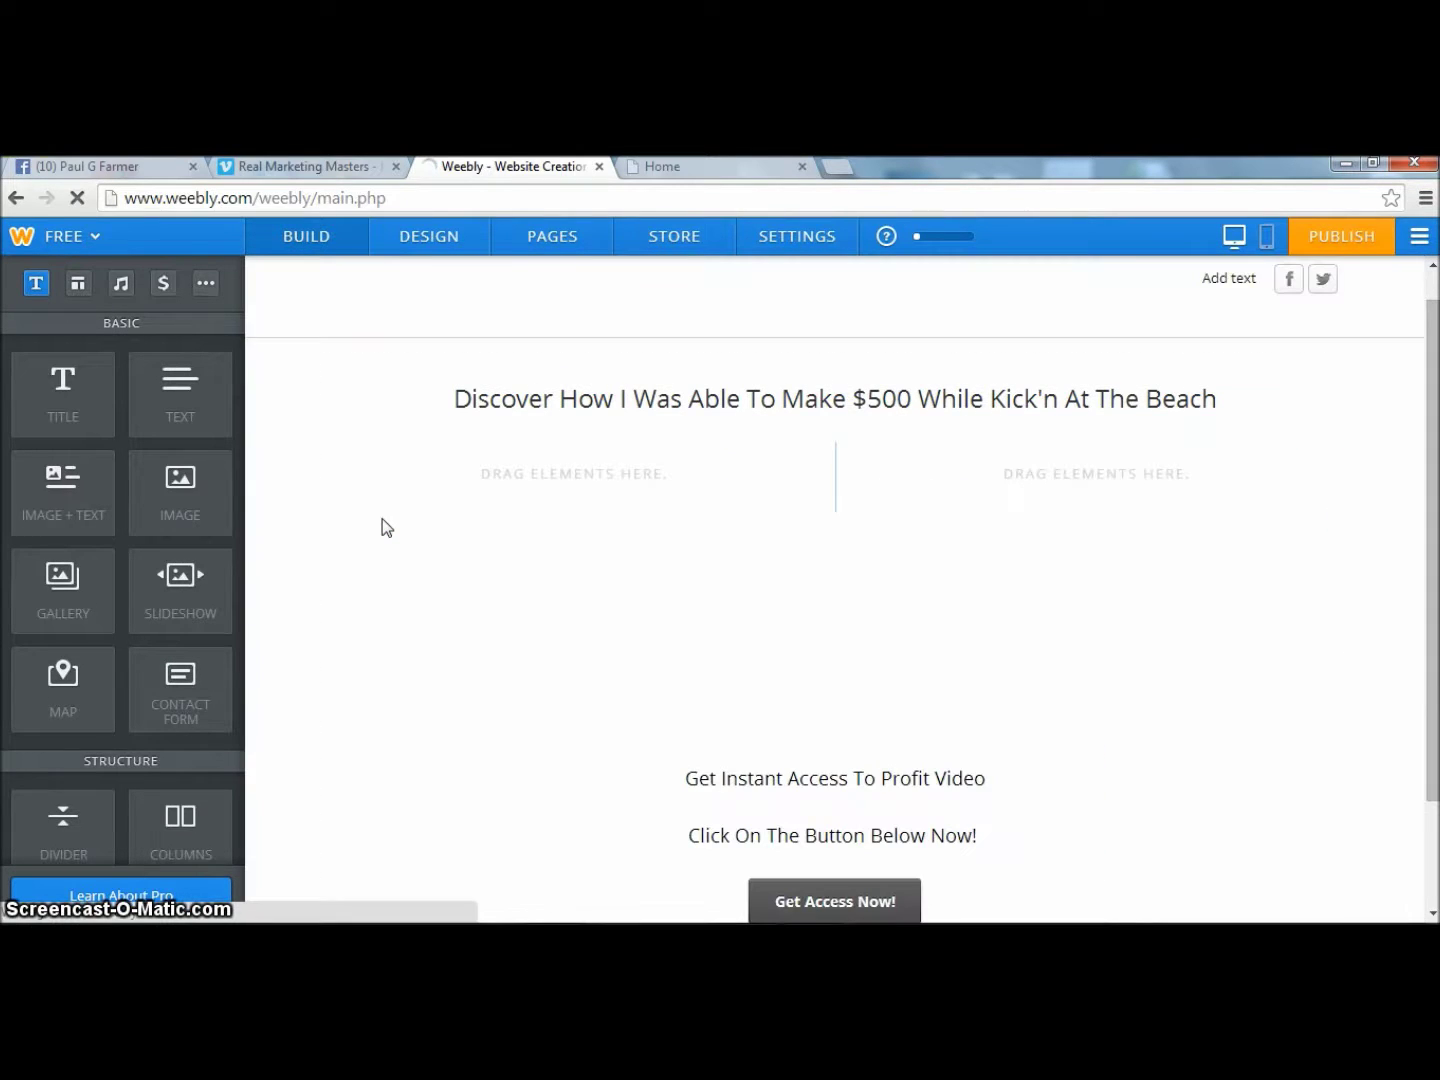
left_click(731, 679)
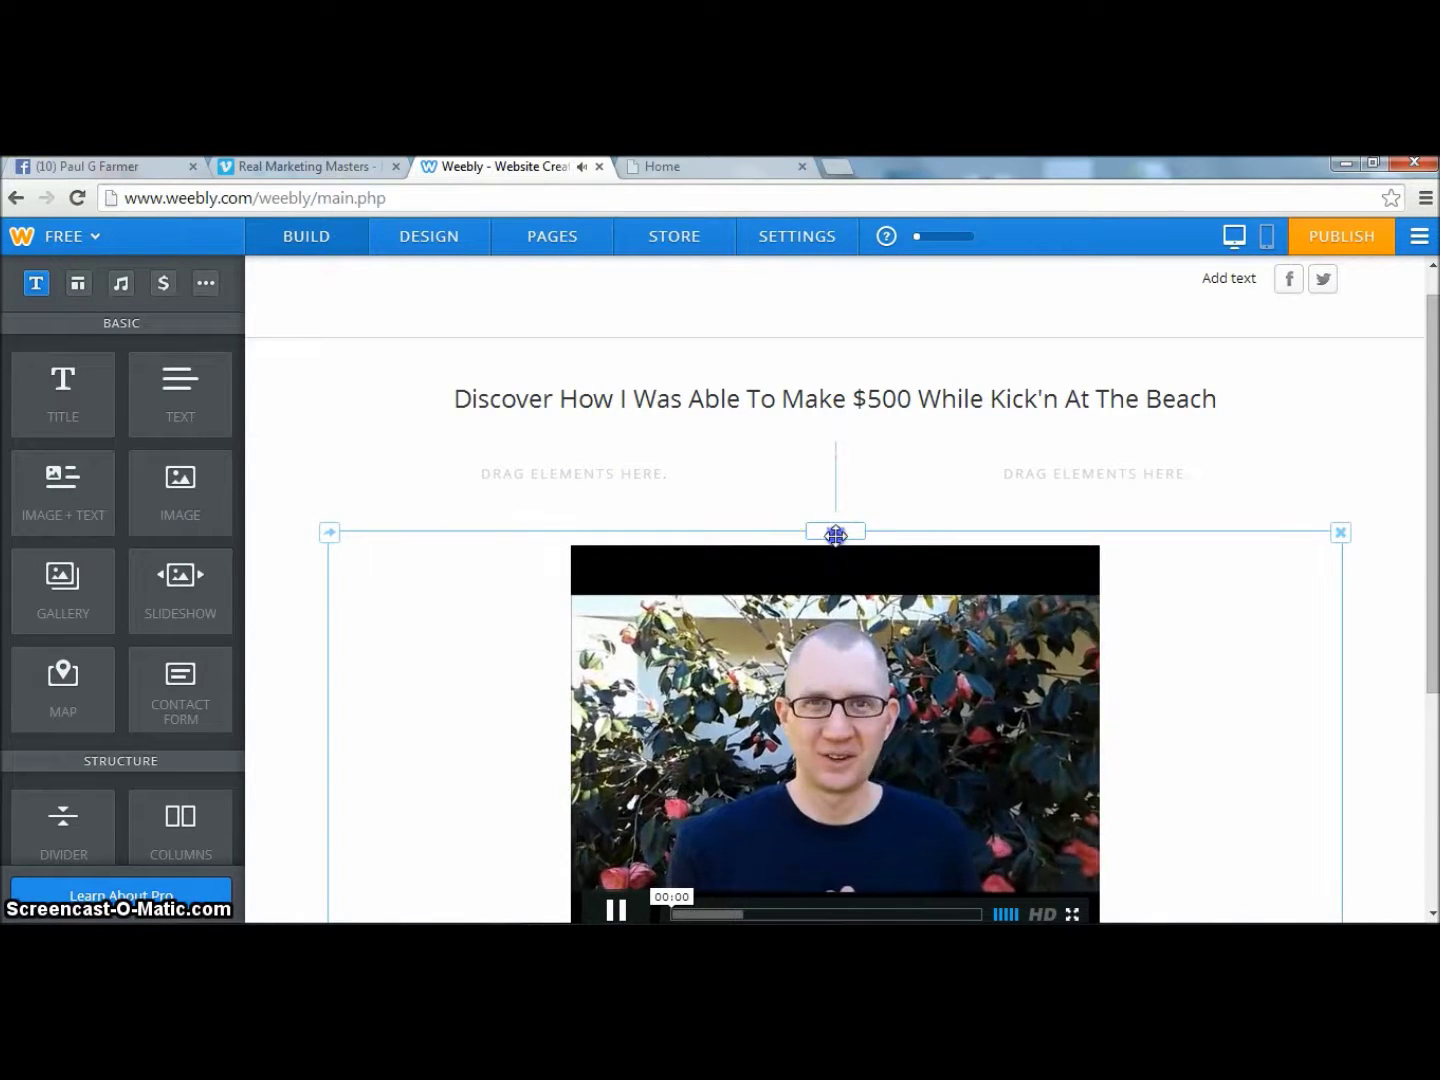
Pause the embedded video and move it into the left column of the two-column element, pausing it again once placed.
left_click(622, 910)
left_click(841, 572)
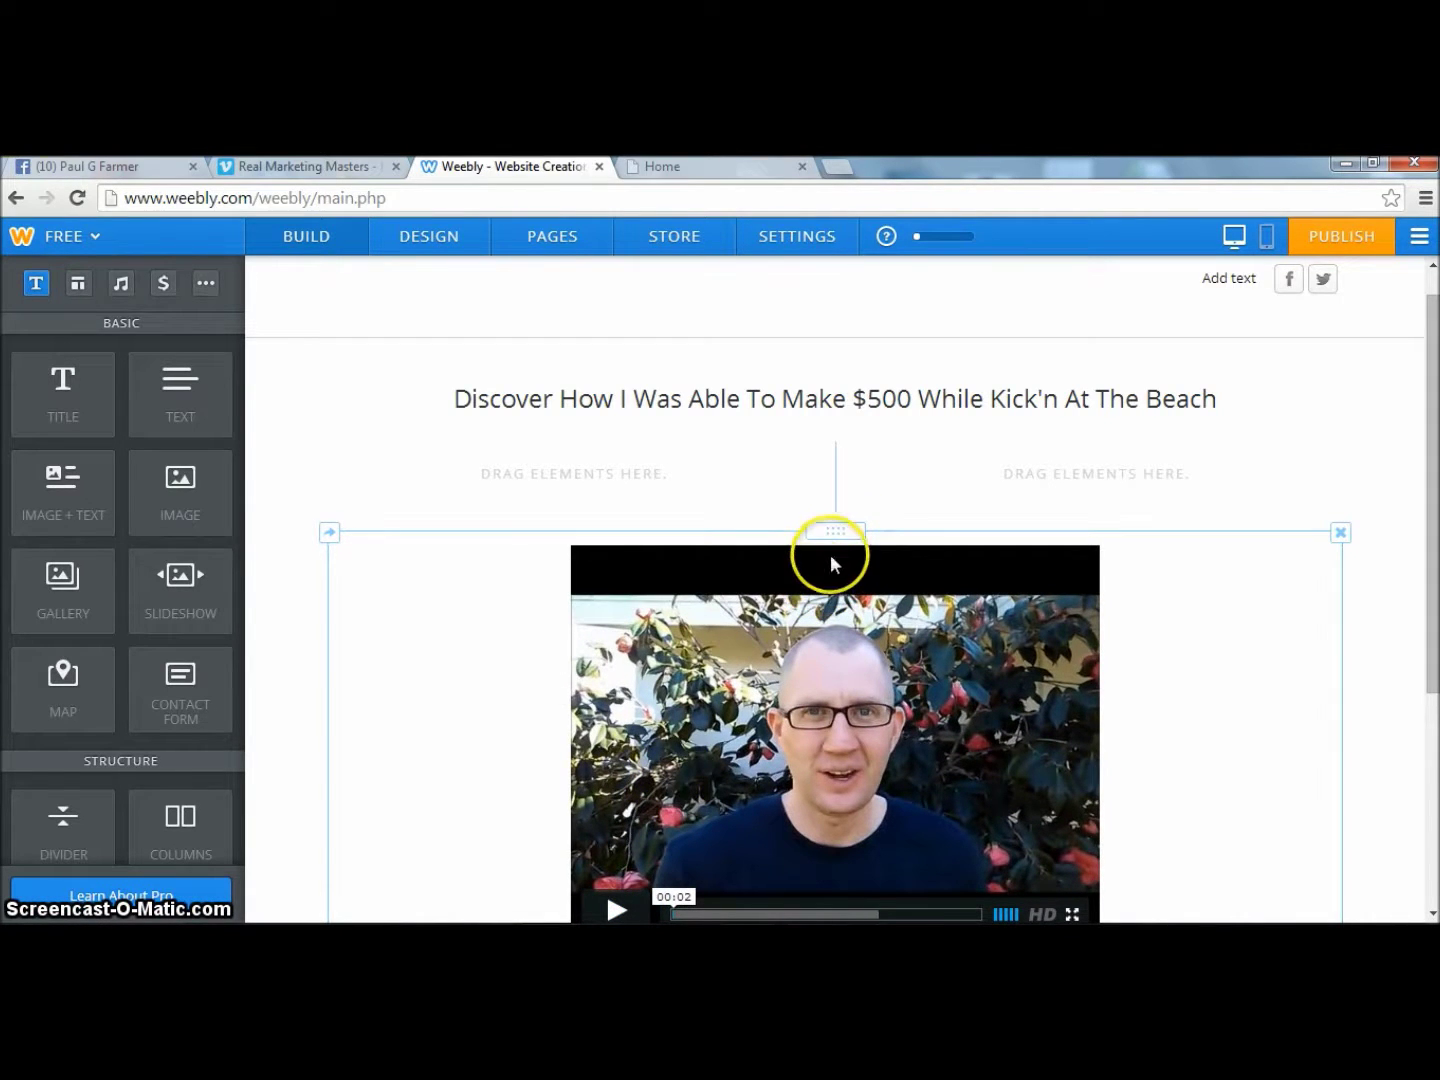
left_click_drag(843, 531, 791, 515)
left_click_drag(669, 457, 881, 454)
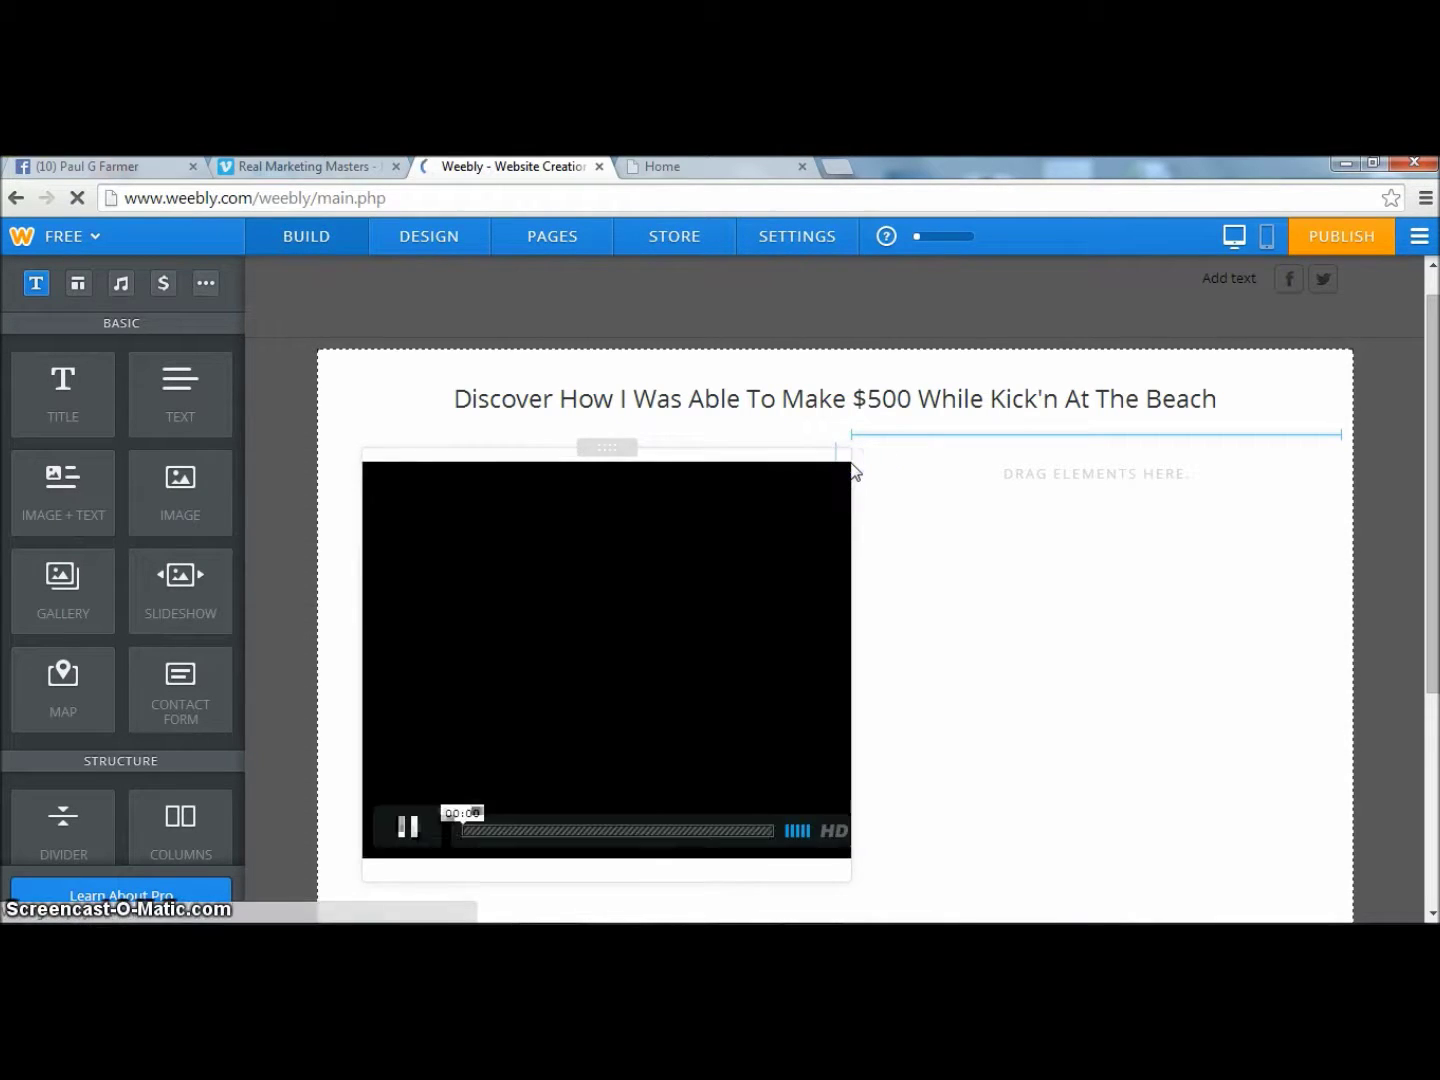
left_click(878, 482)
left_click(974, 535)
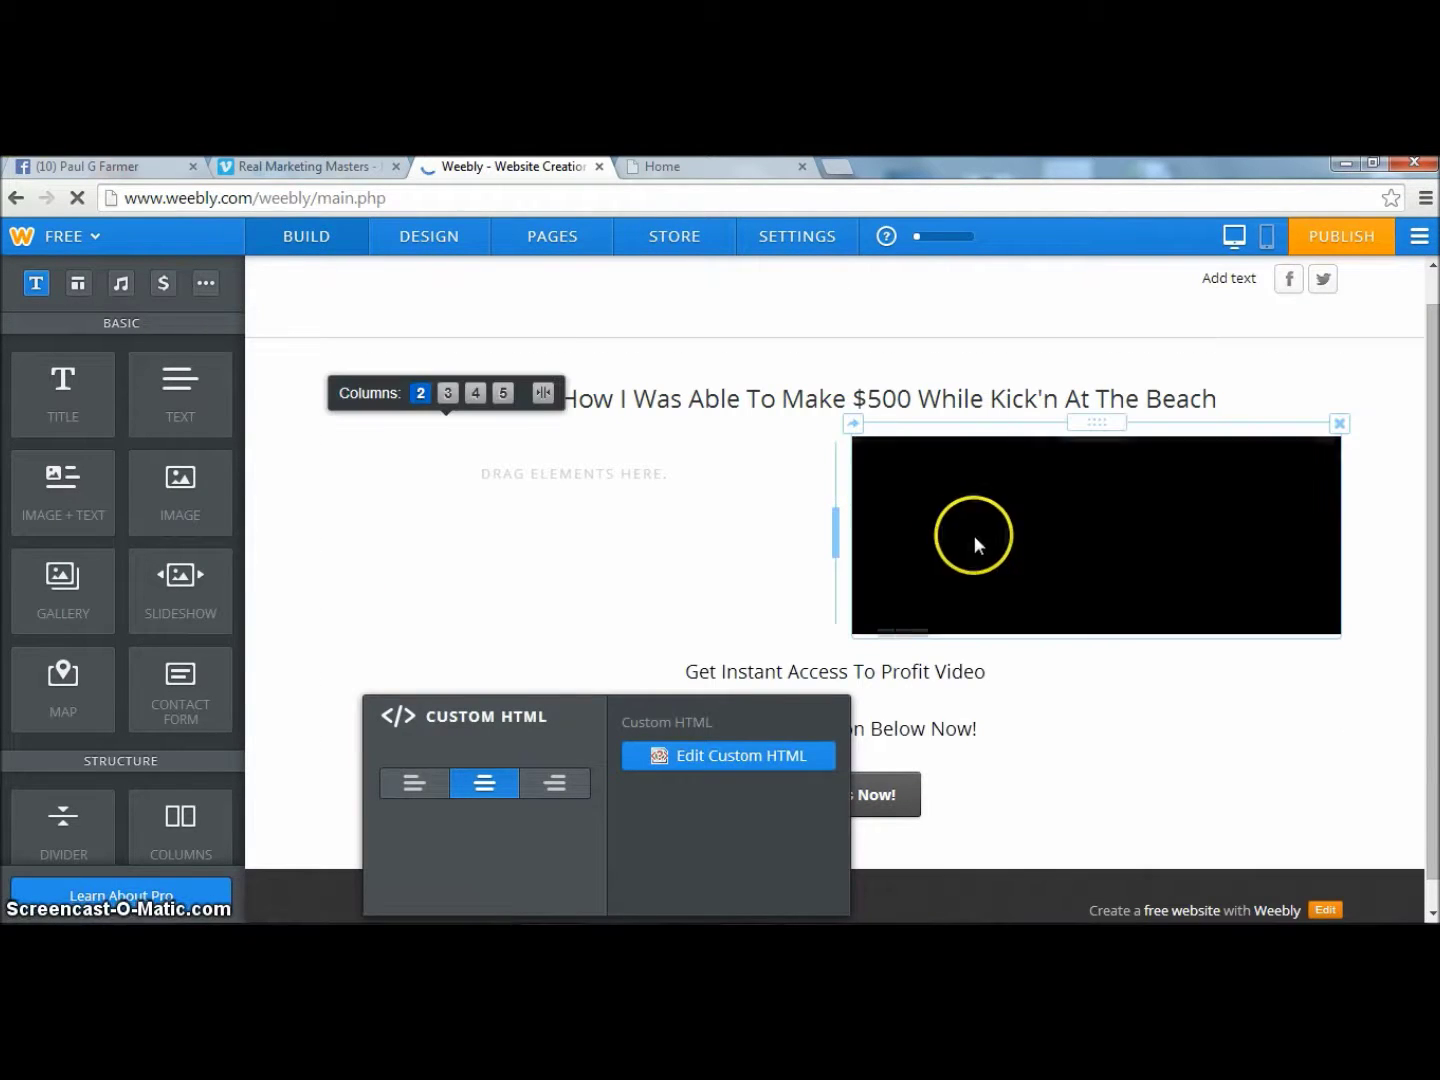
left_click_drag(1016, 446, 595, 453)
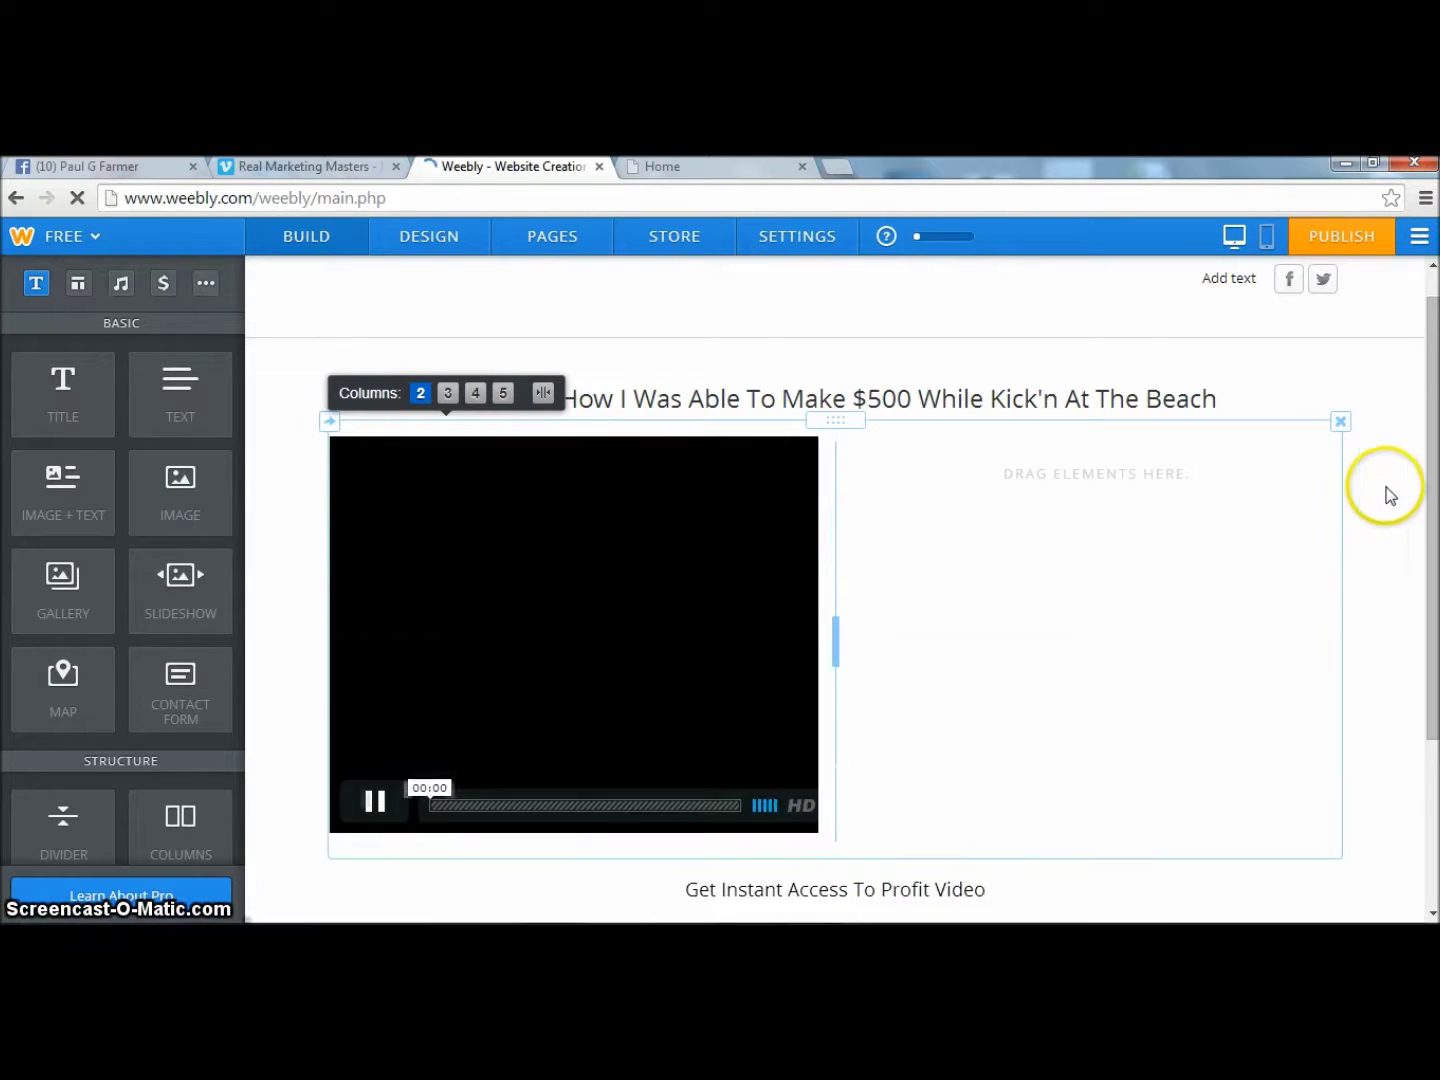
left_click(372, 808)
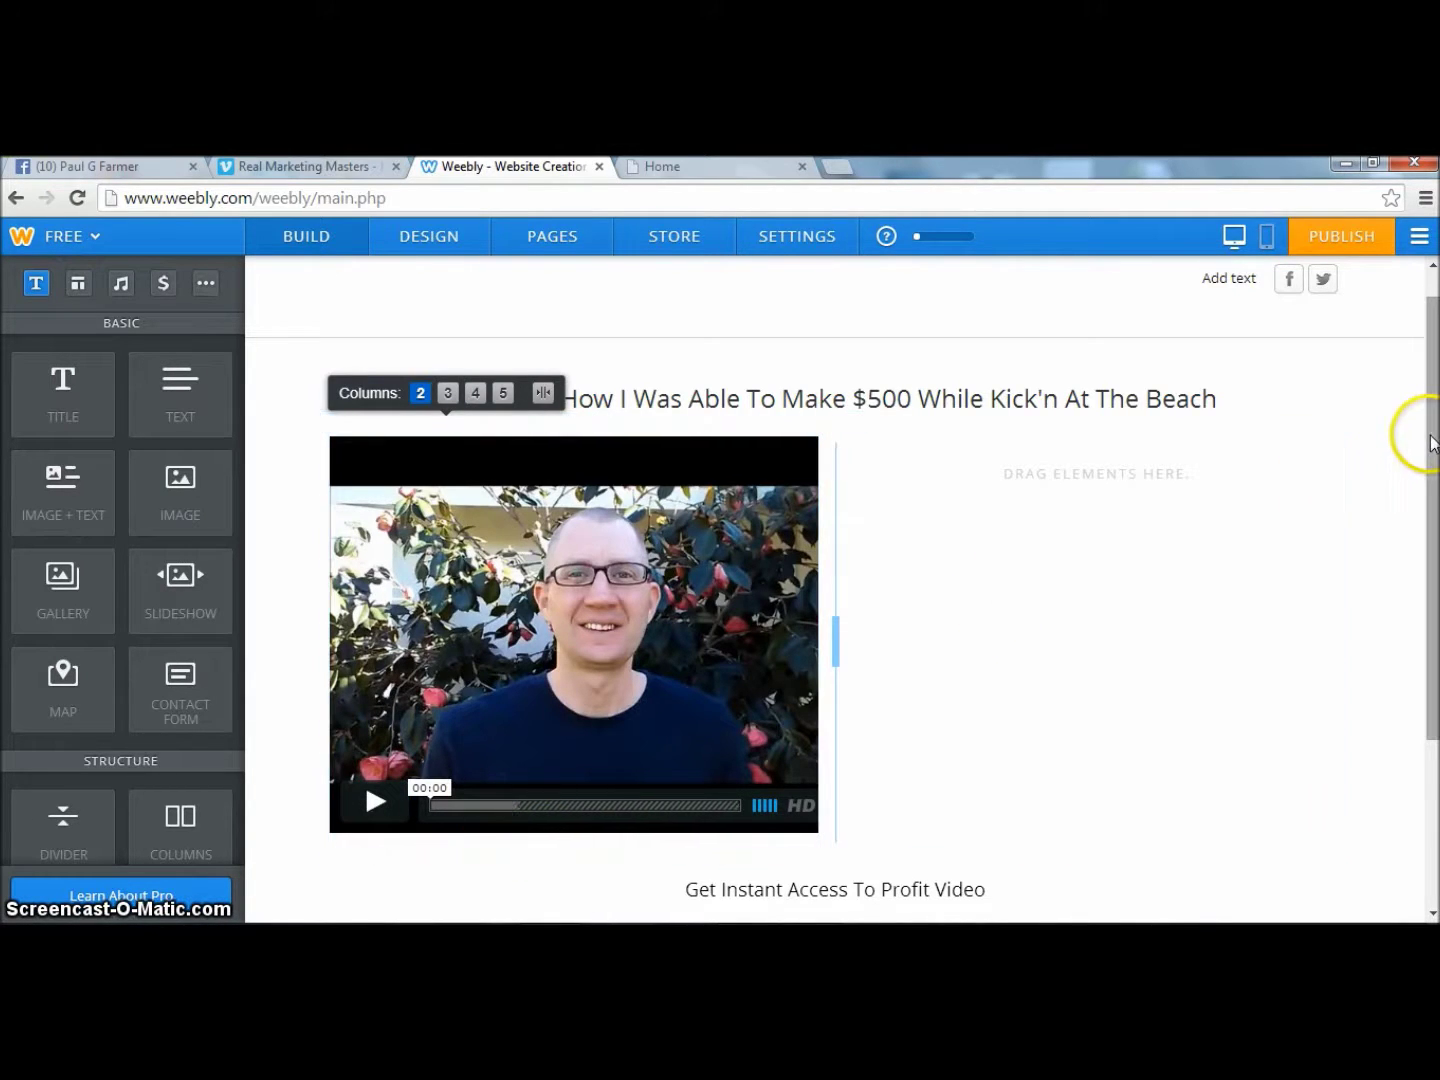
Move the call-to-action text and the "Get Access Now!" button below it into the right column beside the video.
scroll(1434, 503, "down", 2)
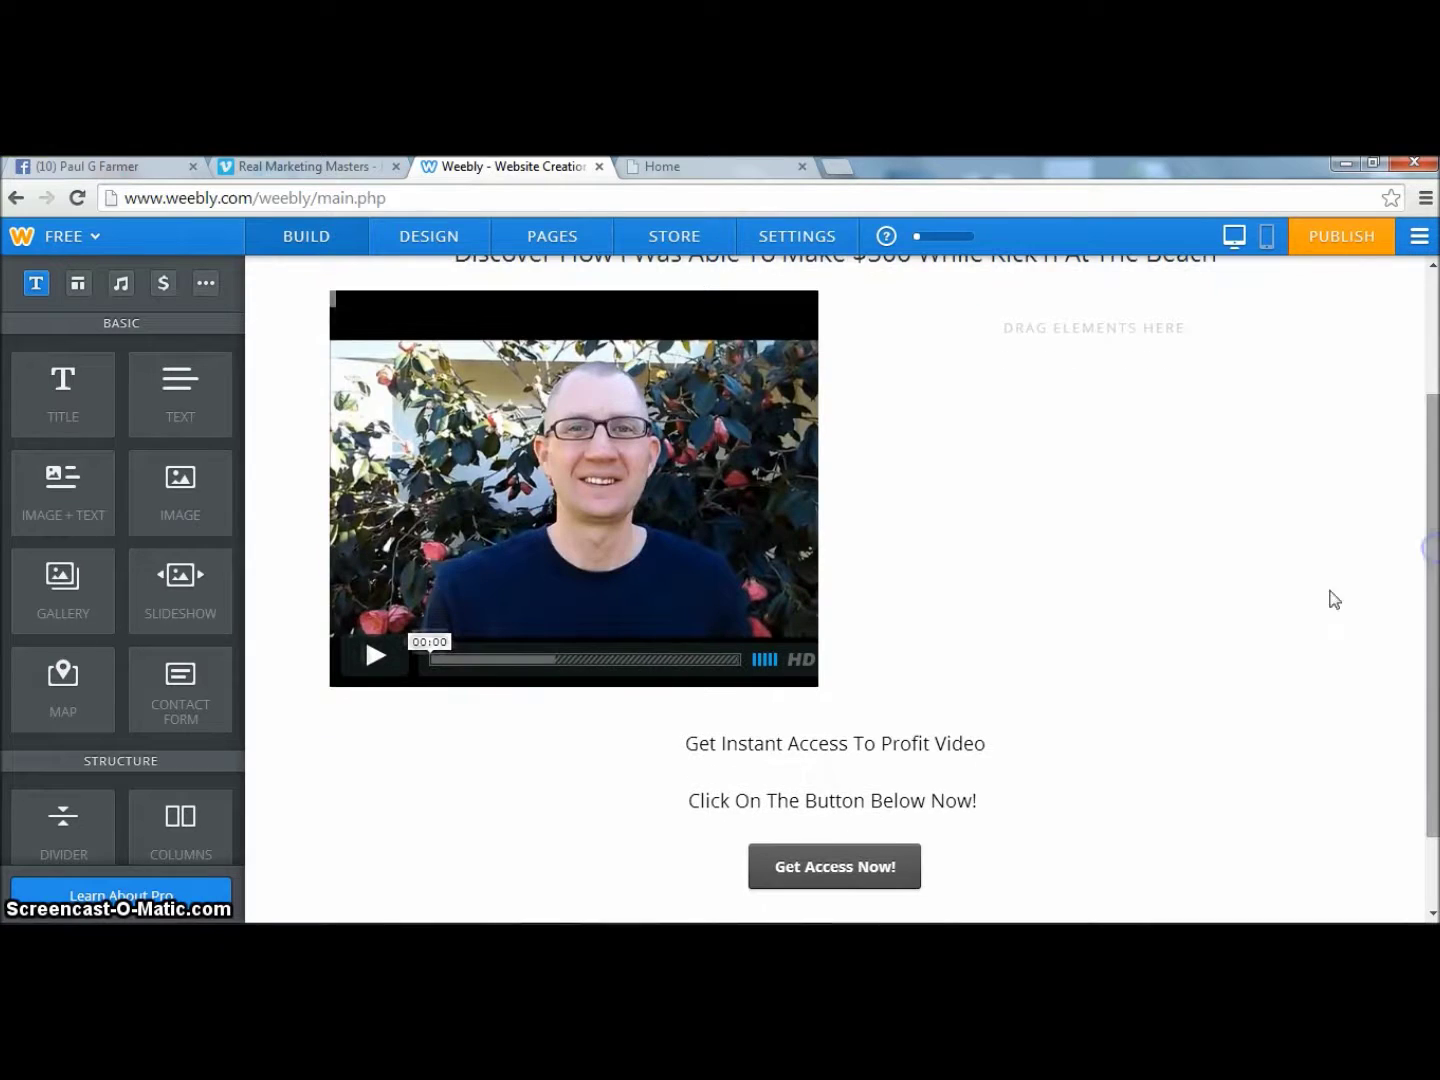
left_click(1016, 765)
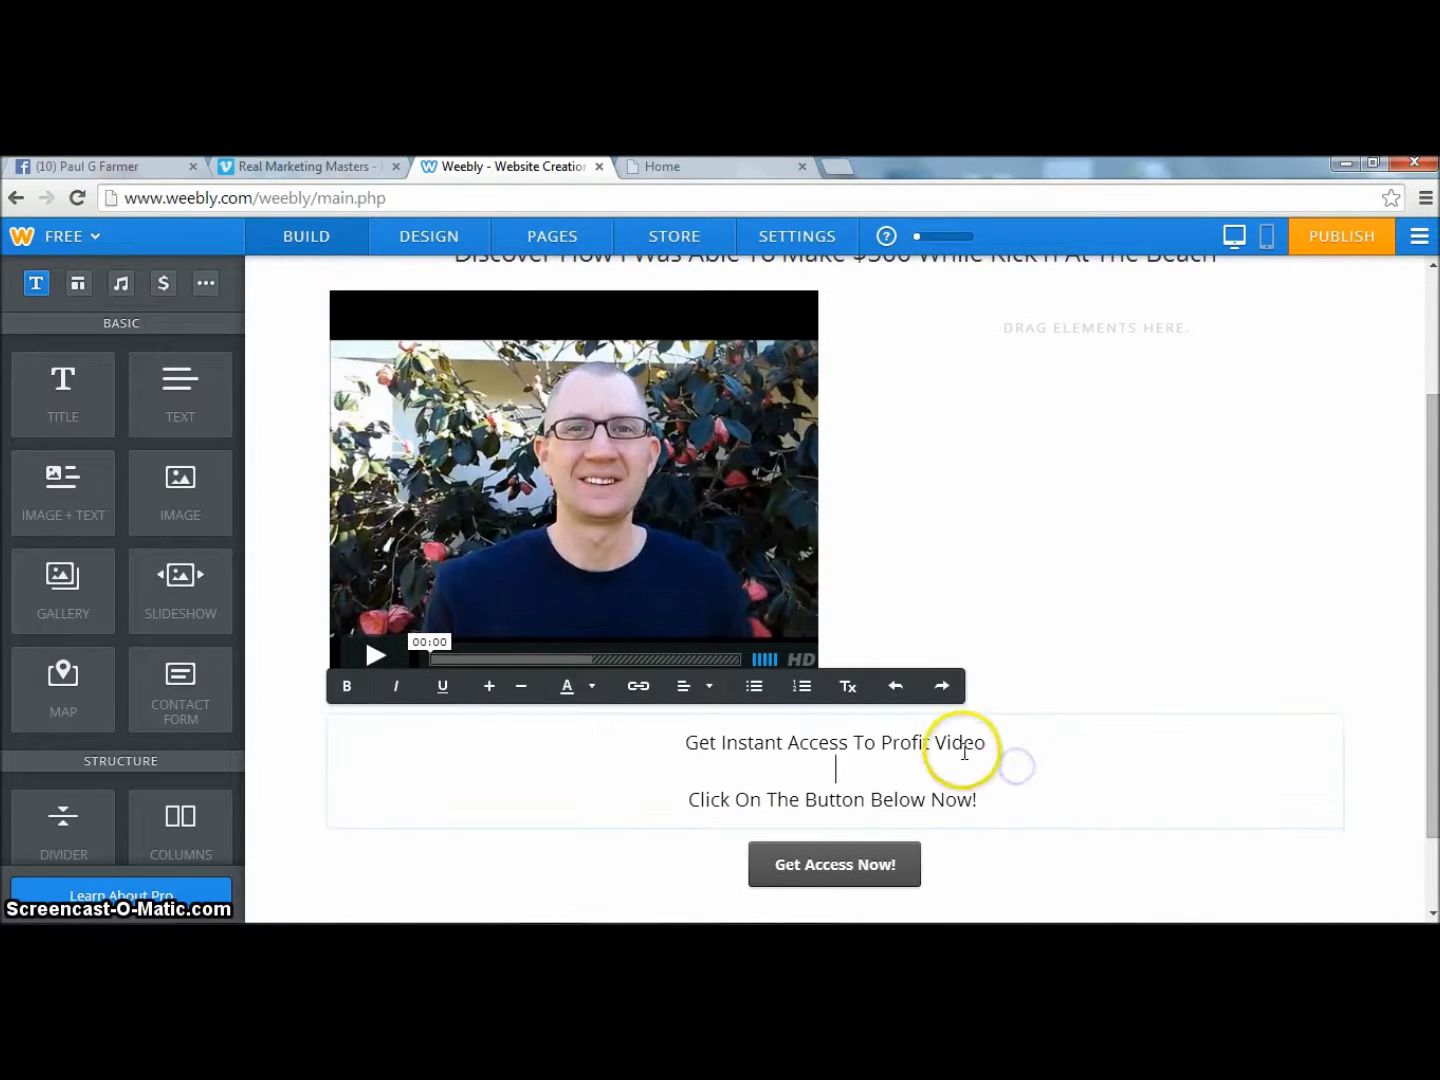
left_click(1080, 689)
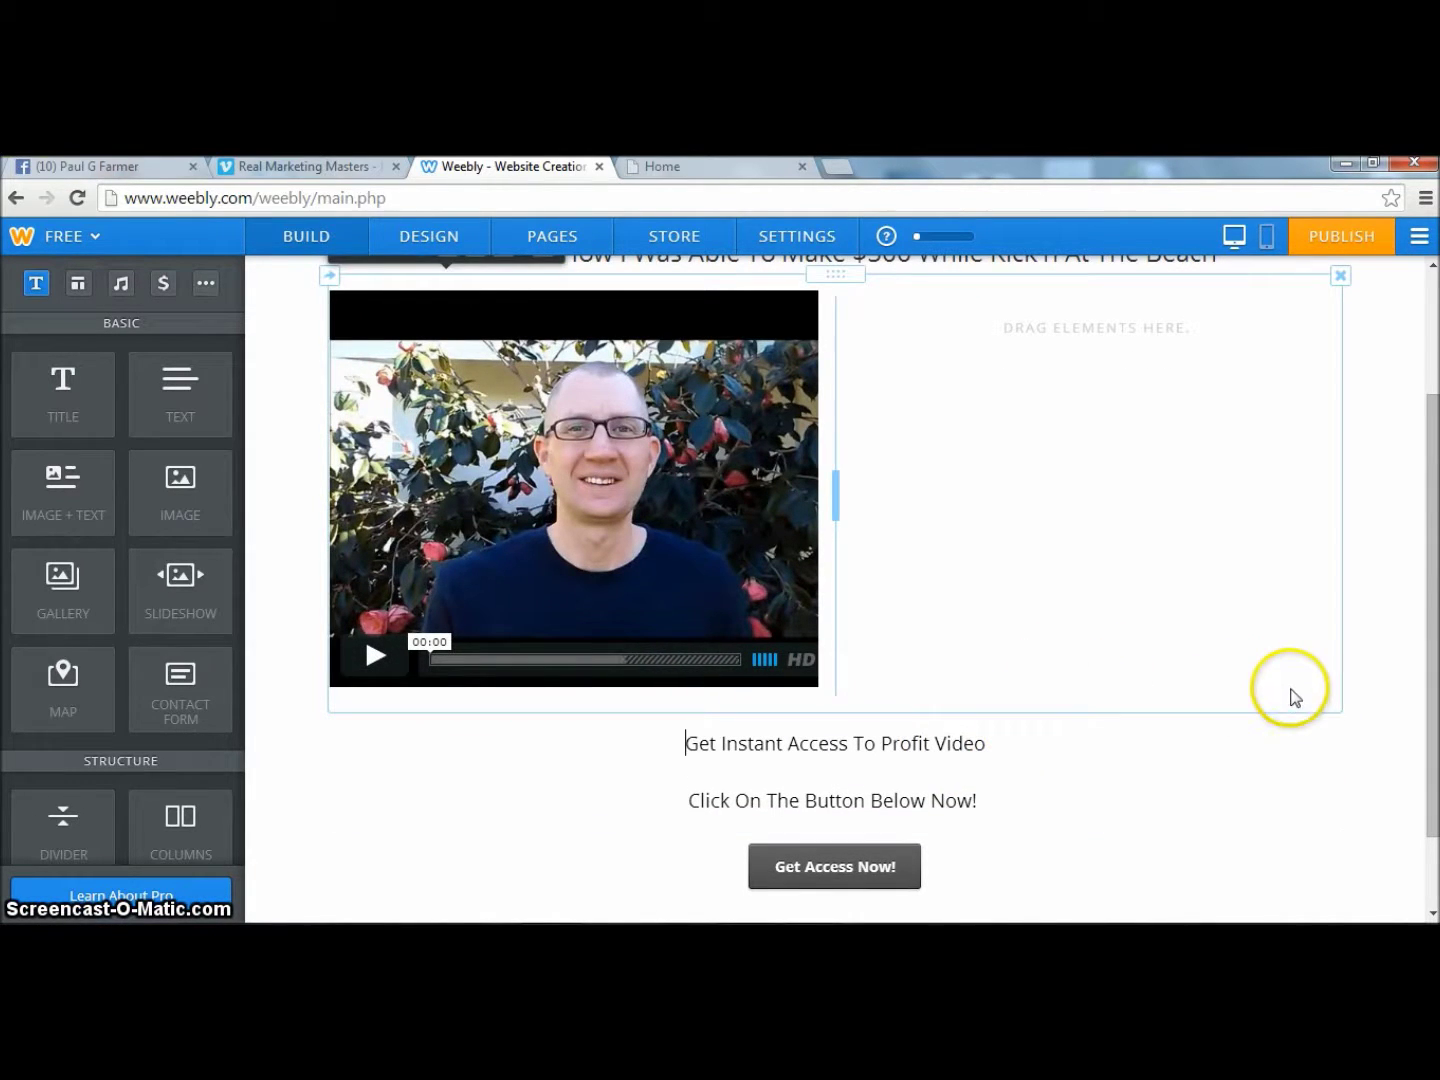
left_click(1334, 774)
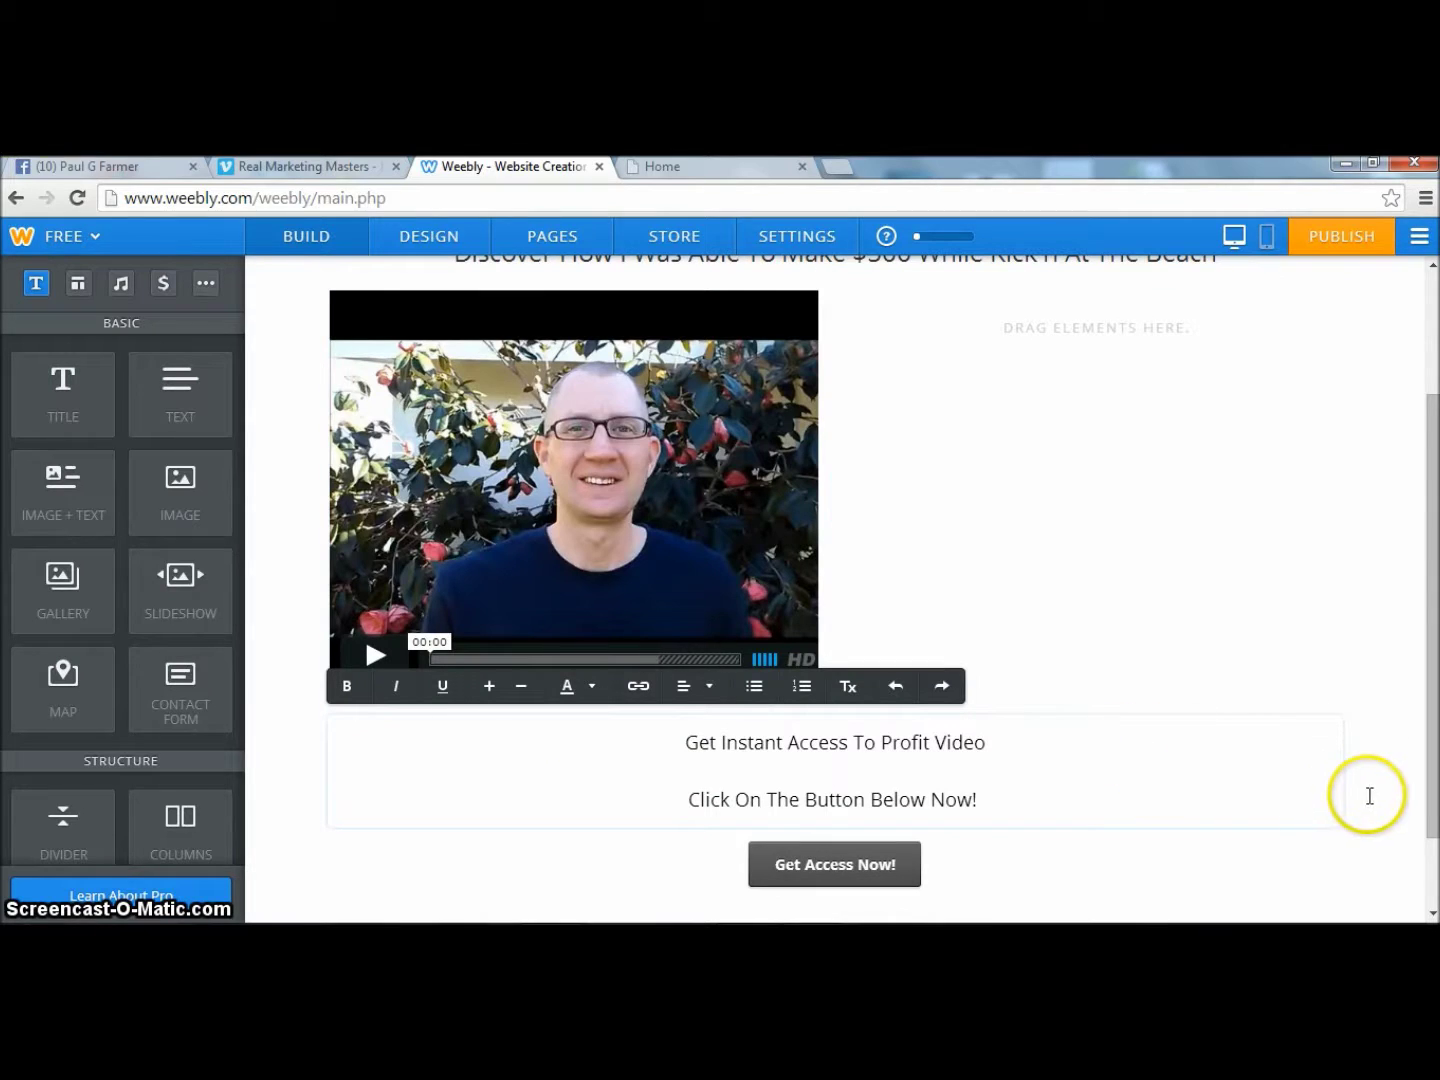
left_click(1373, 803)
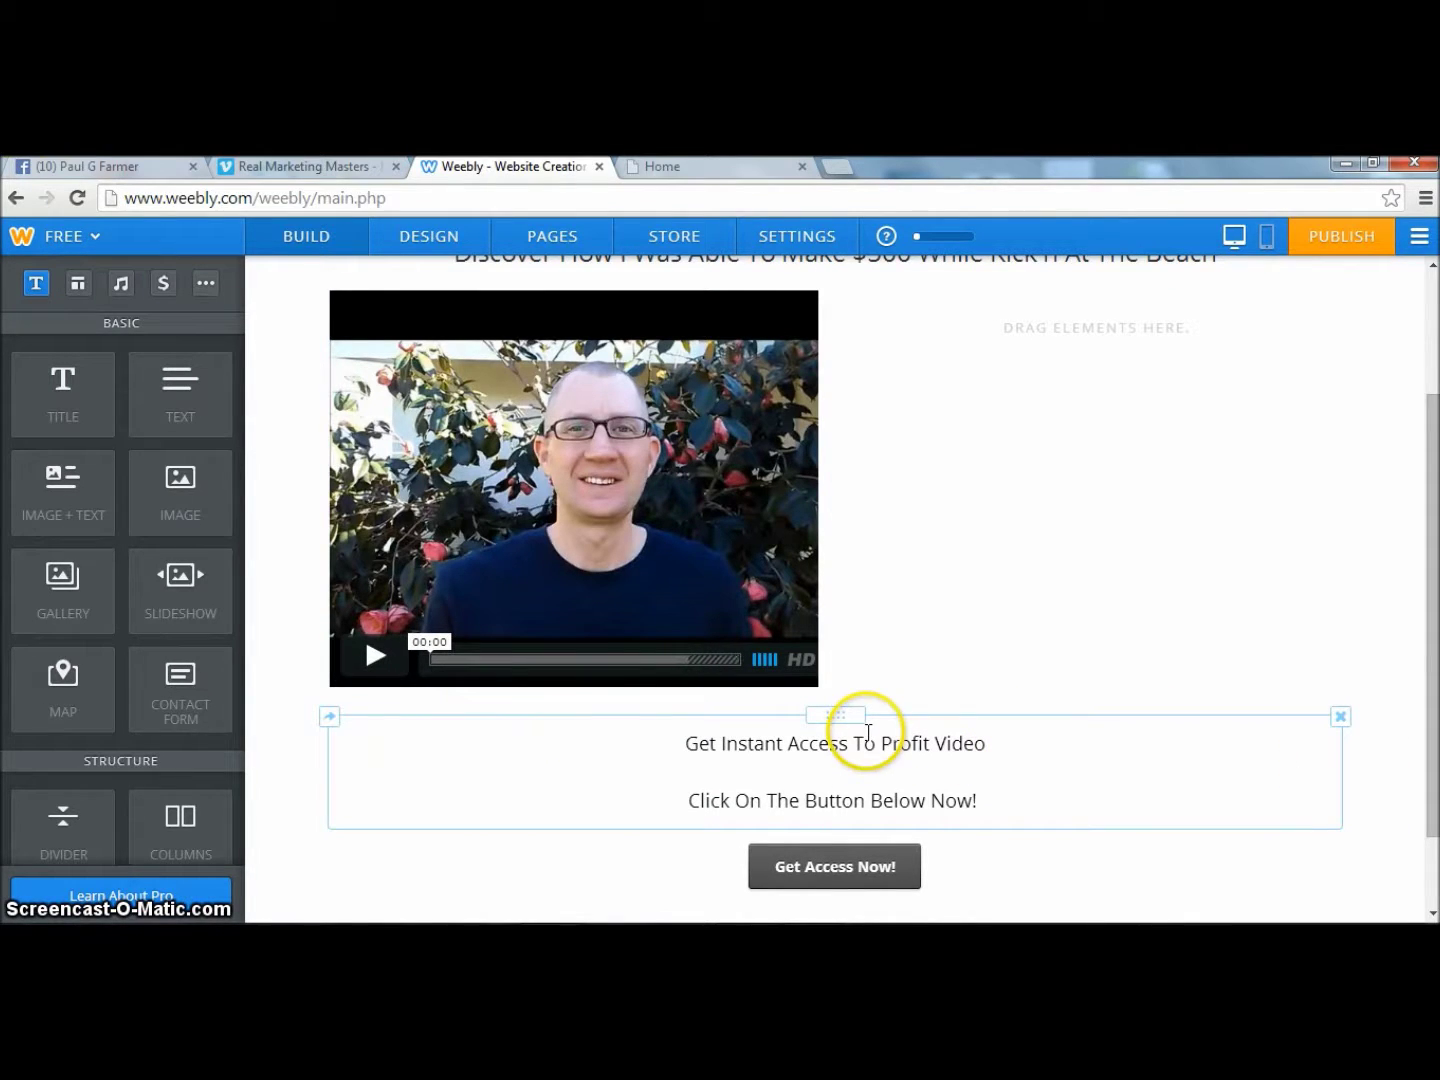
left_click_drag(825, 713, 1358, 316)
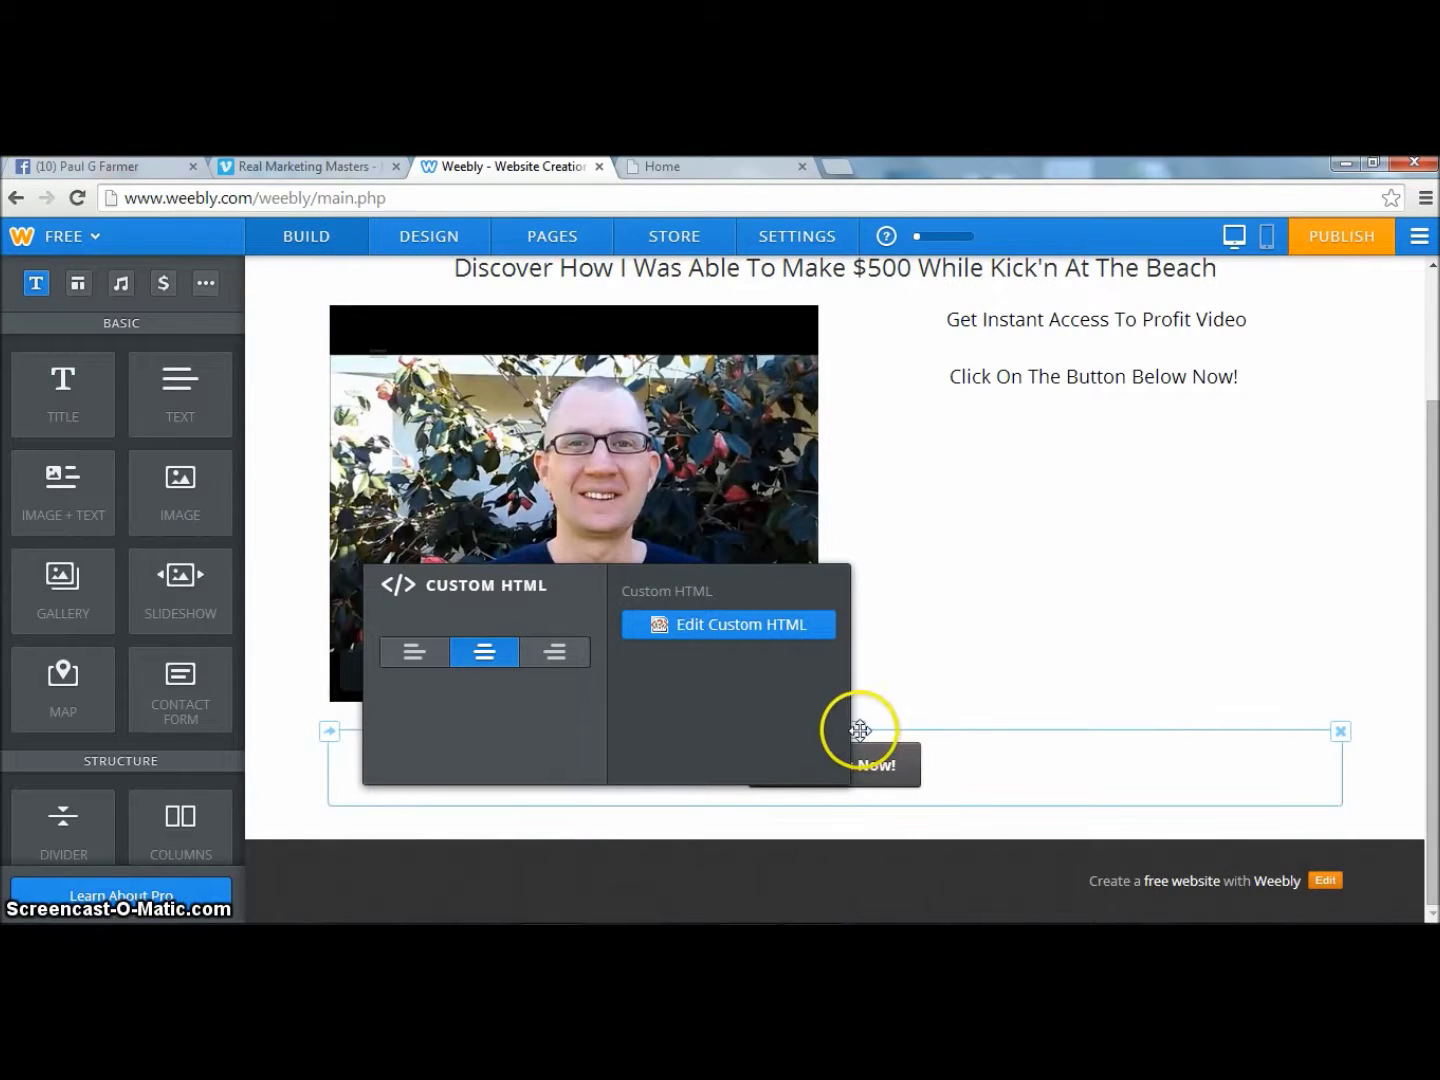
left_click_drag(861, 728, 1381, 482)
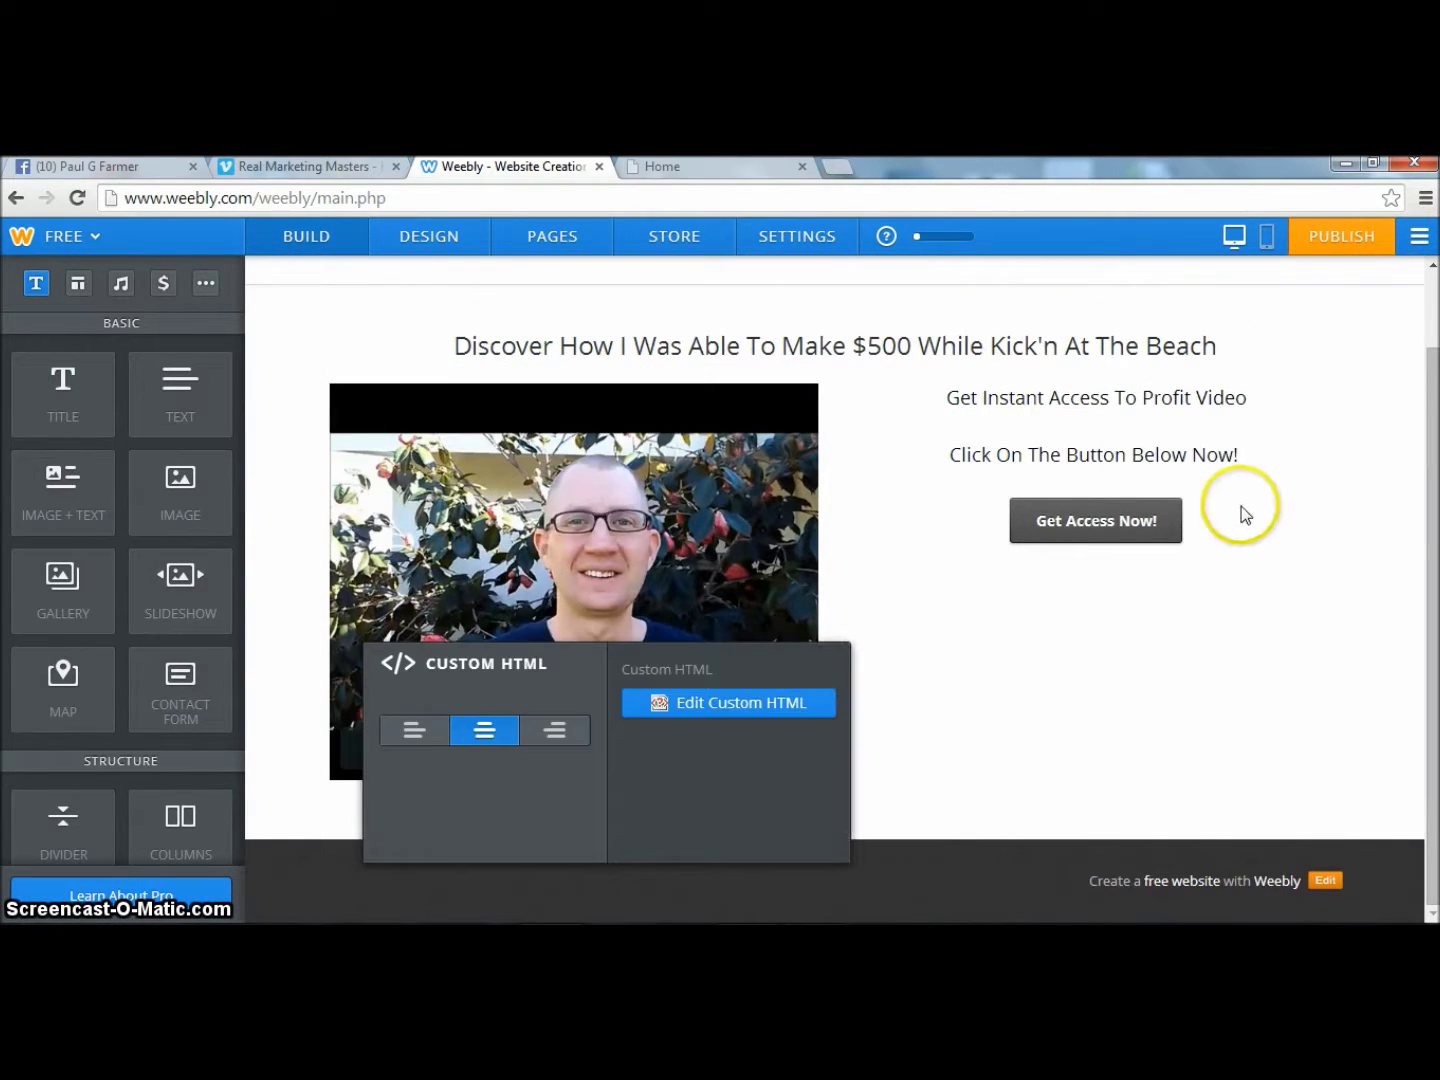
Insert blank lines above "Get Instant Access To Profit Video" to lower the call-to-action text and button beside the video.
left_click(935, 395)
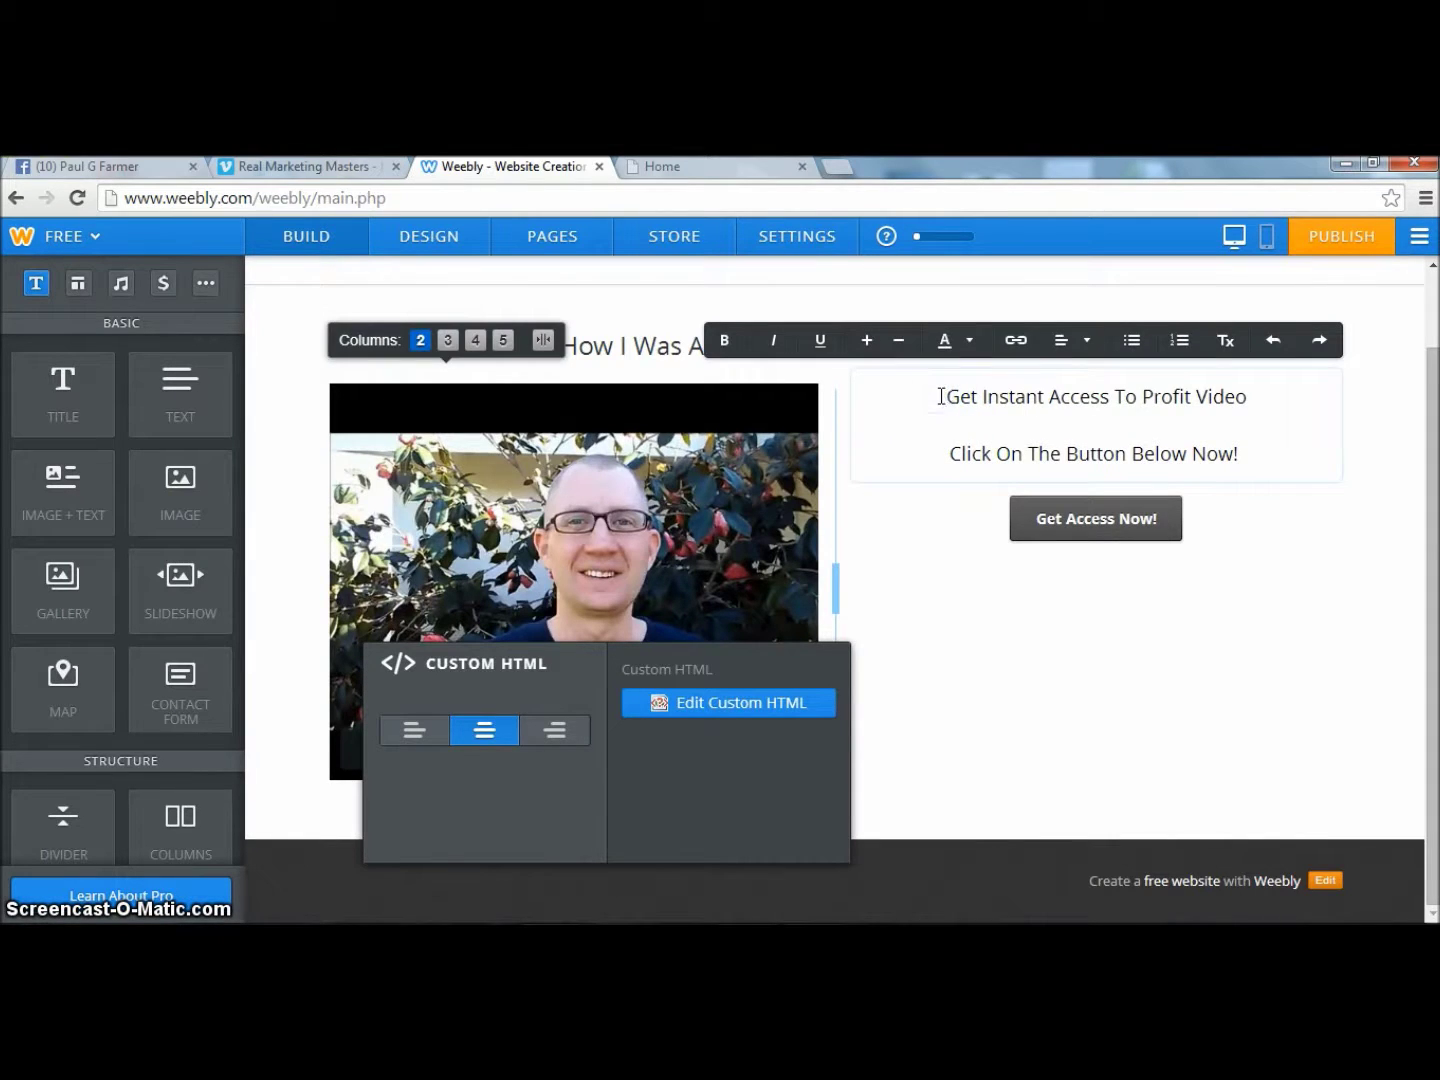
key("Return")
key("Return")
key("Return")
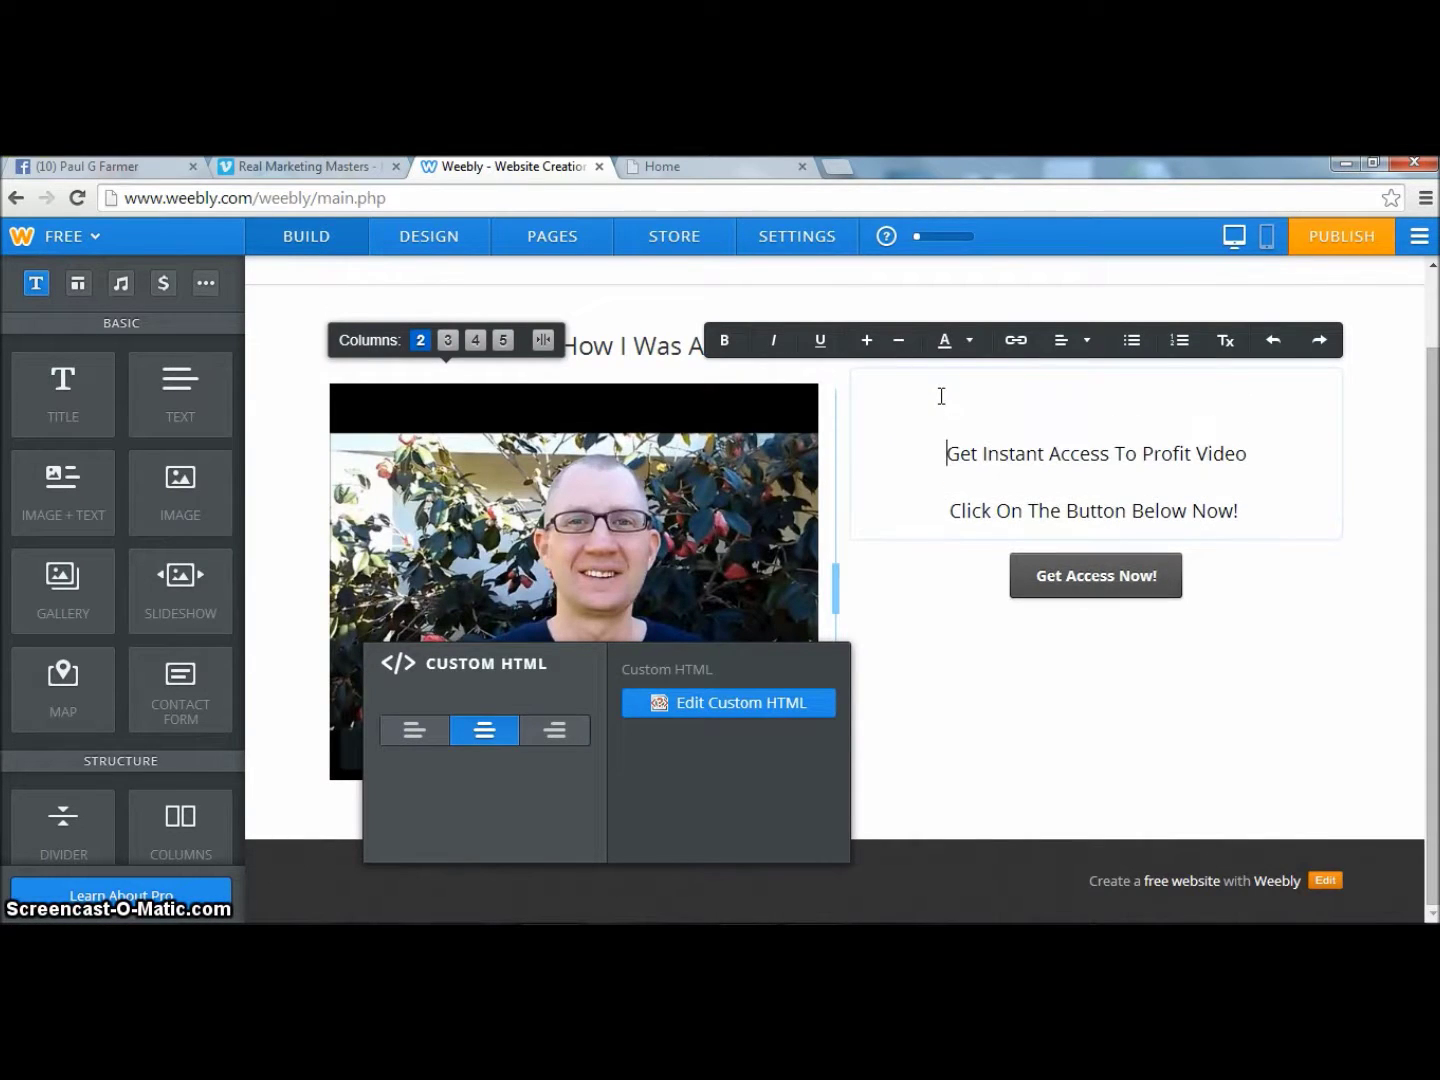
key("Return")
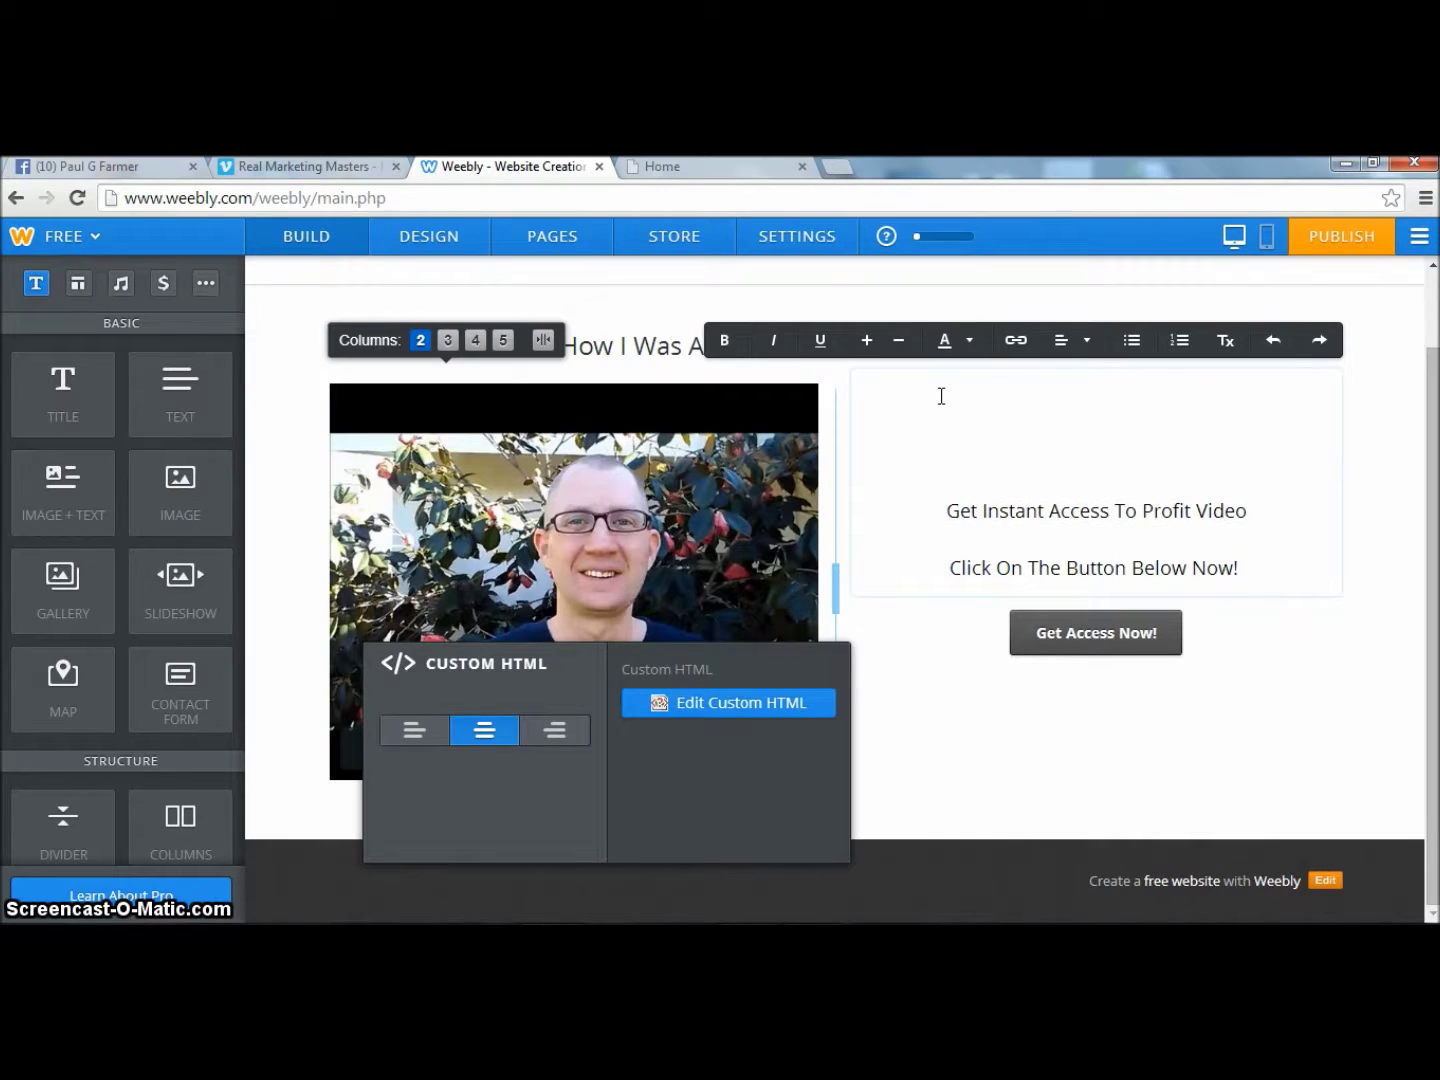
key("Return")
key("Return")
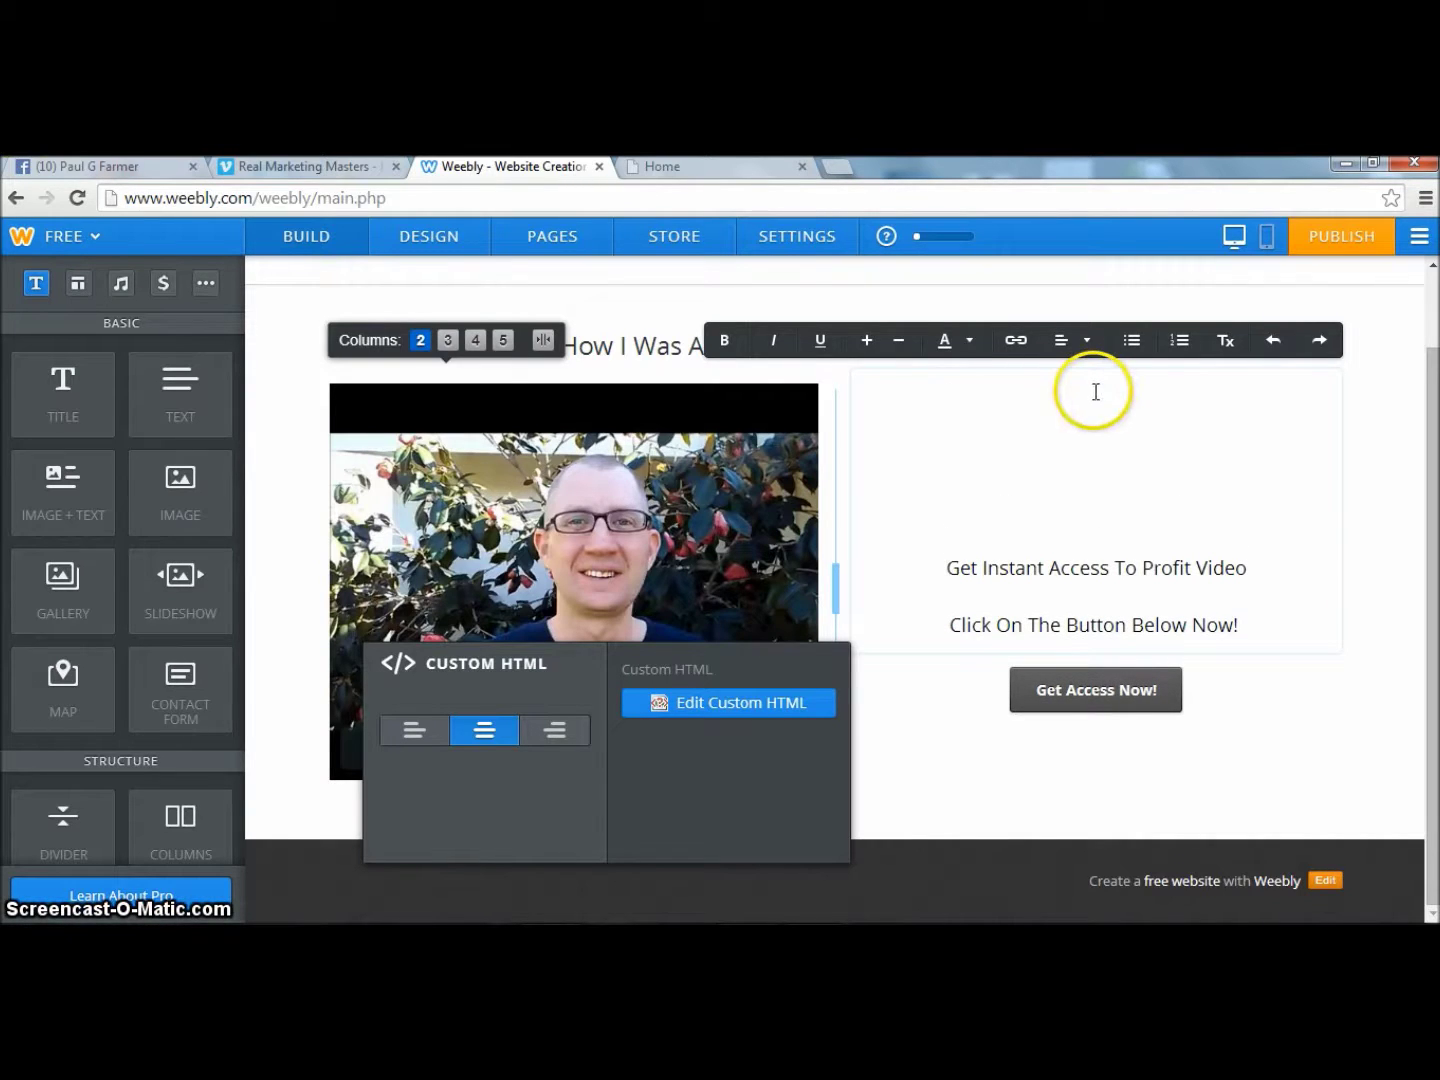
key("BackSpace")
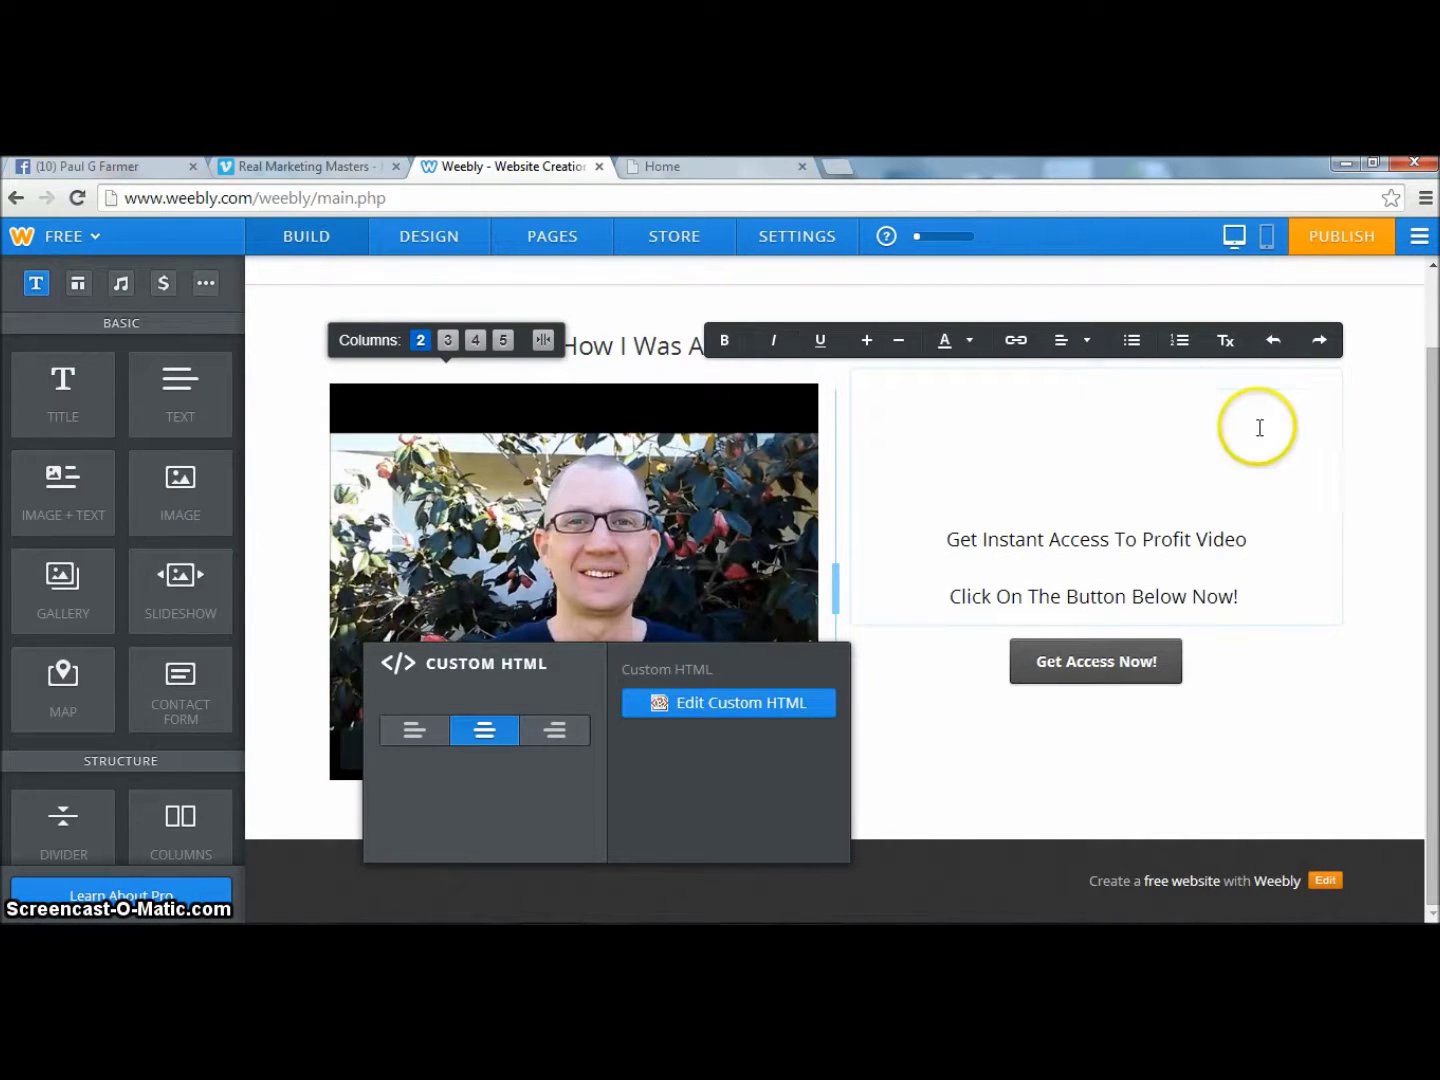
left_click(1373, 481)
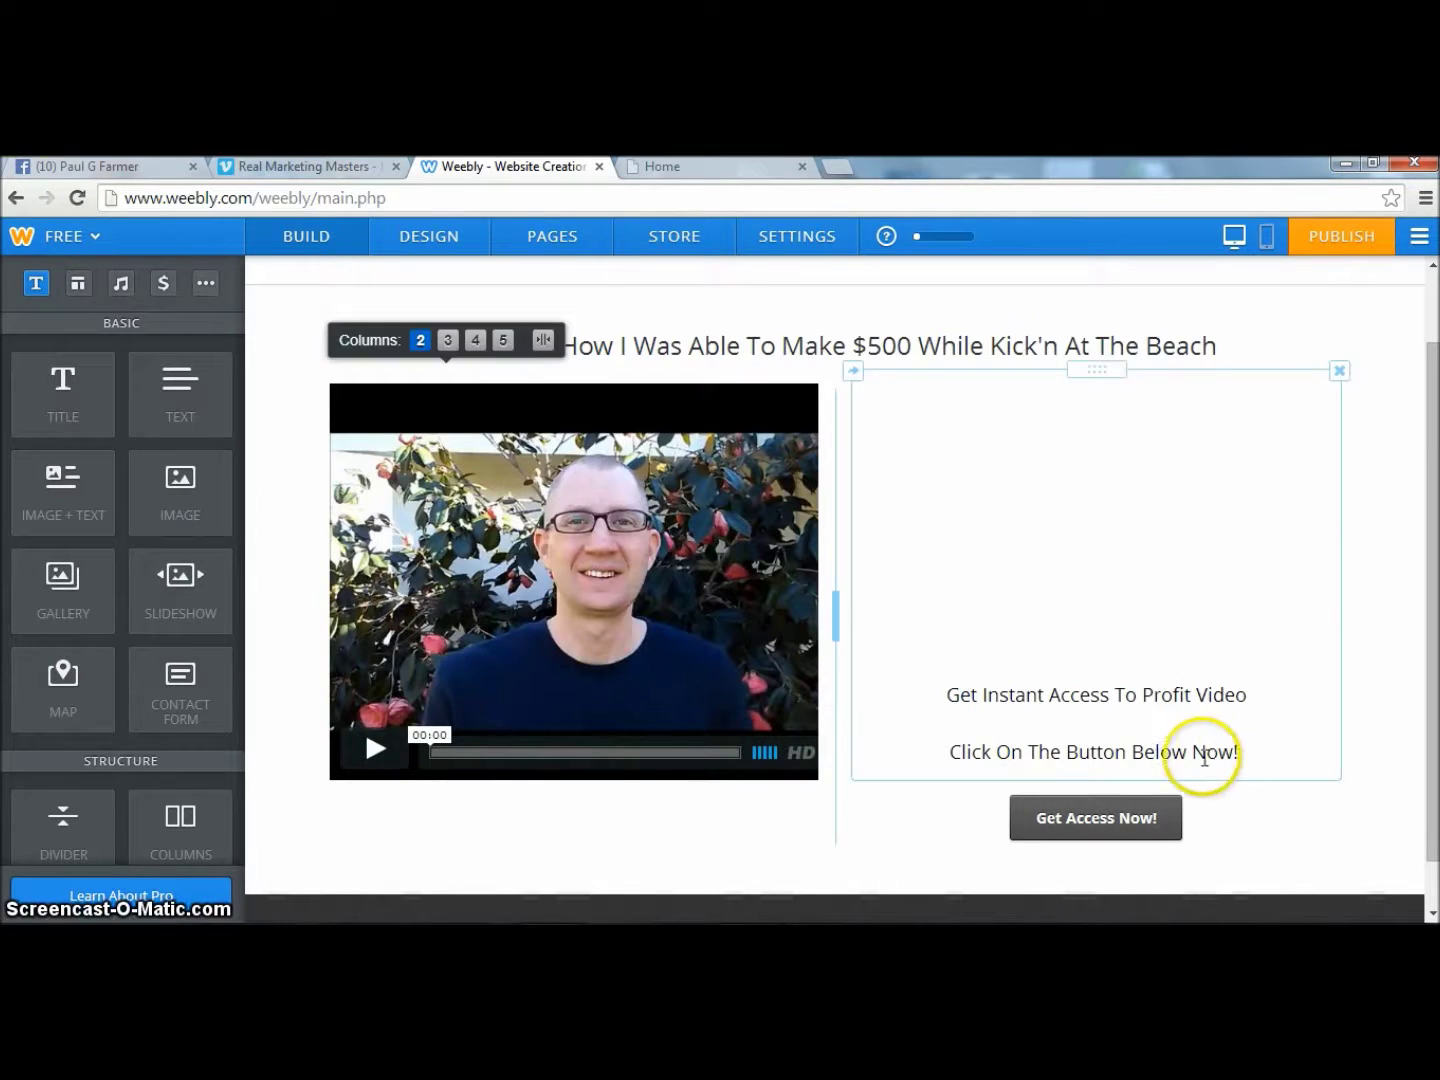
Try "To the Right" in place of "Below" in the call-to-action's second line, and restore the word "Below".
left_click(1183, 750)
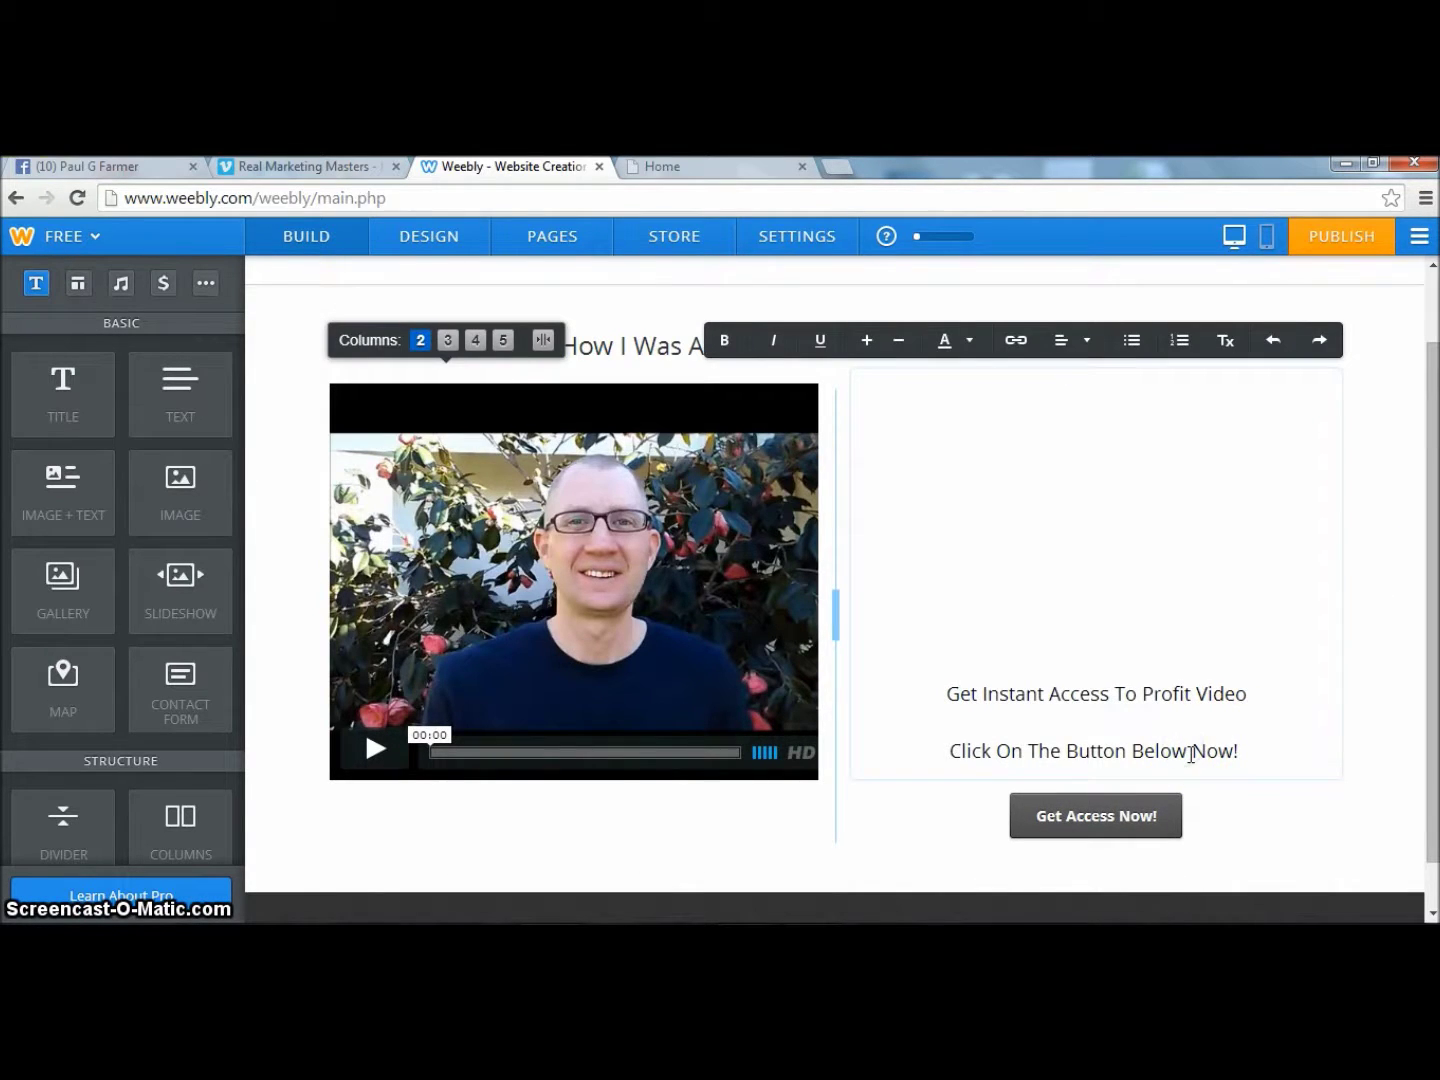
type("To the Right")
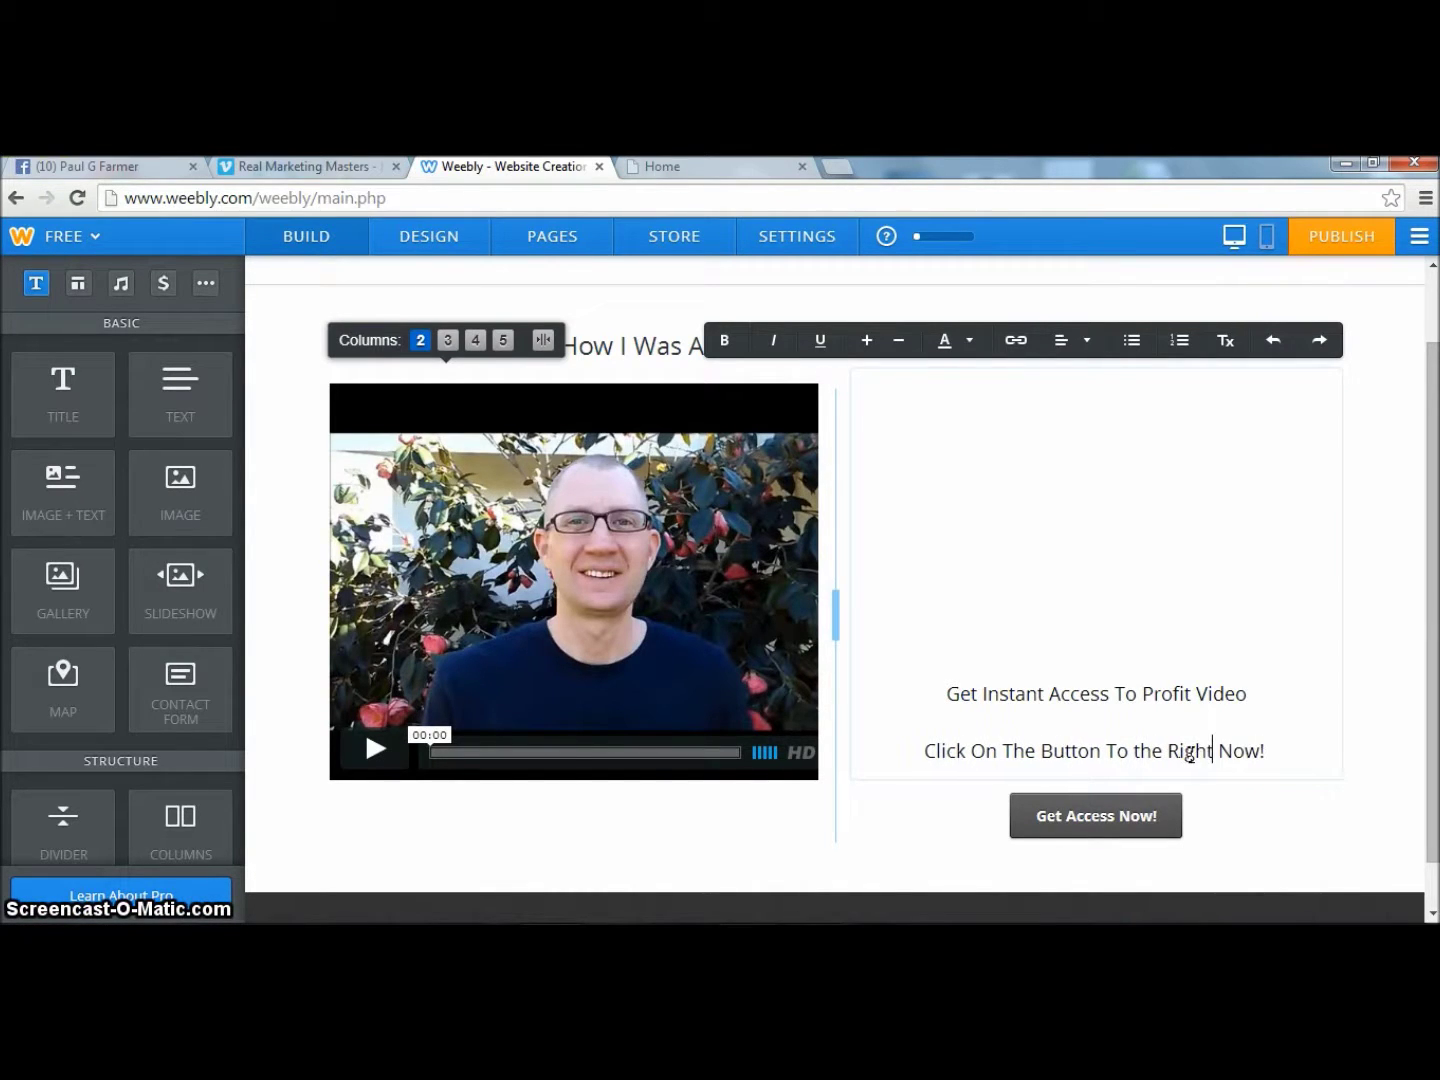
key("BackSpace")
key("BackSpace")
key("BackSpace")
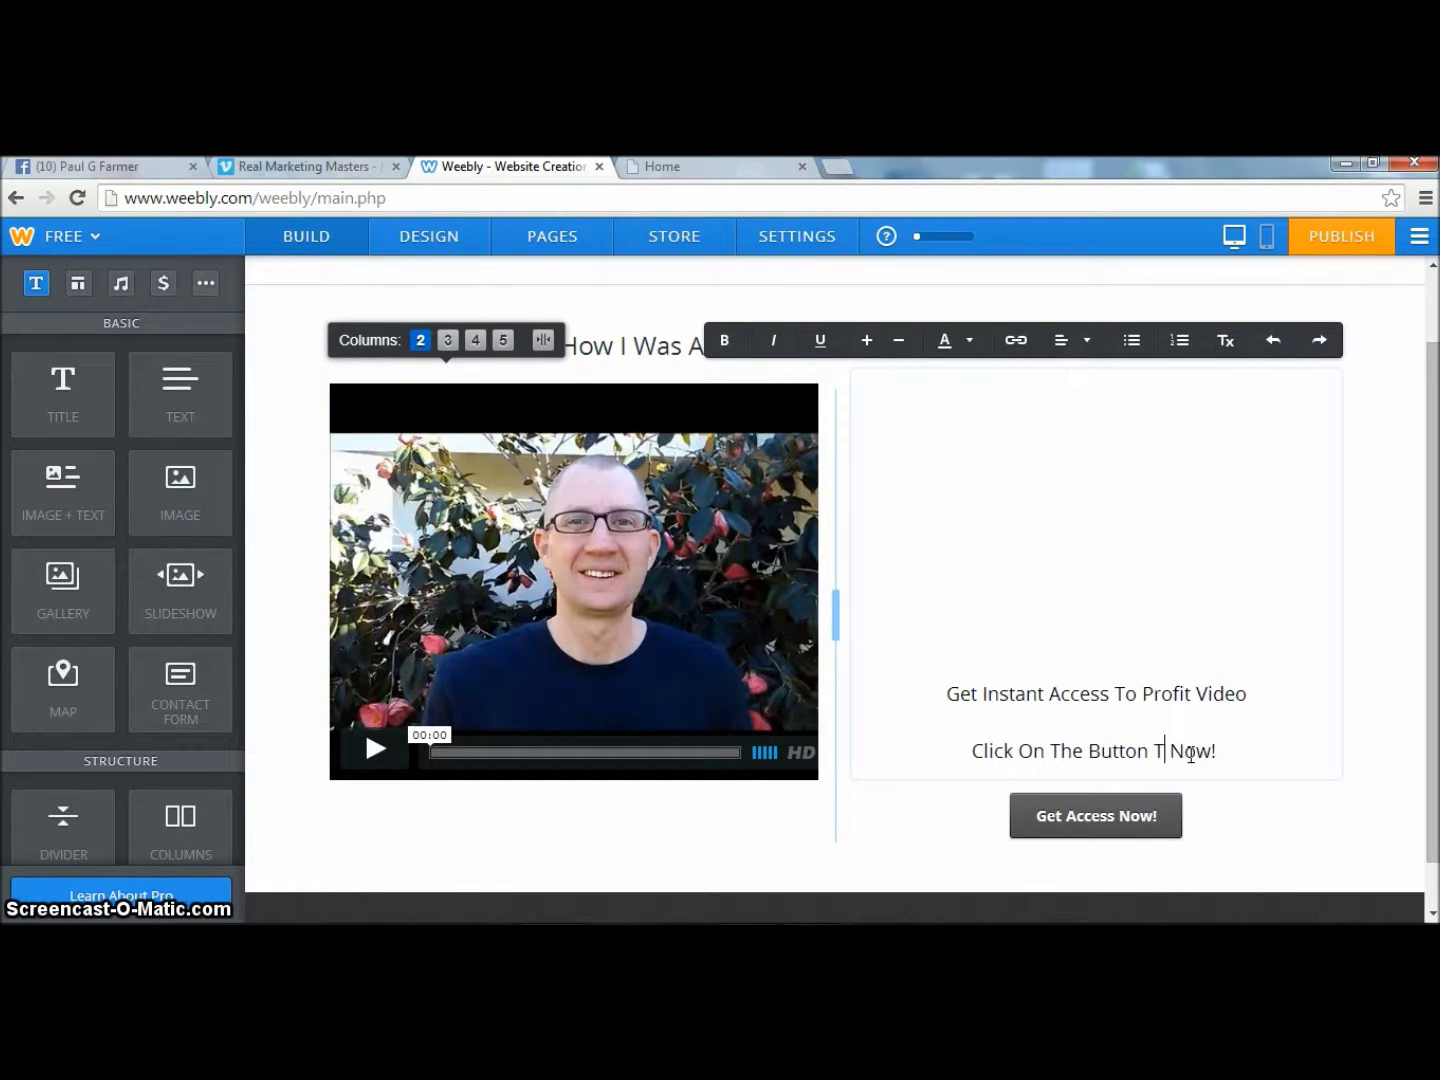
type("Below")
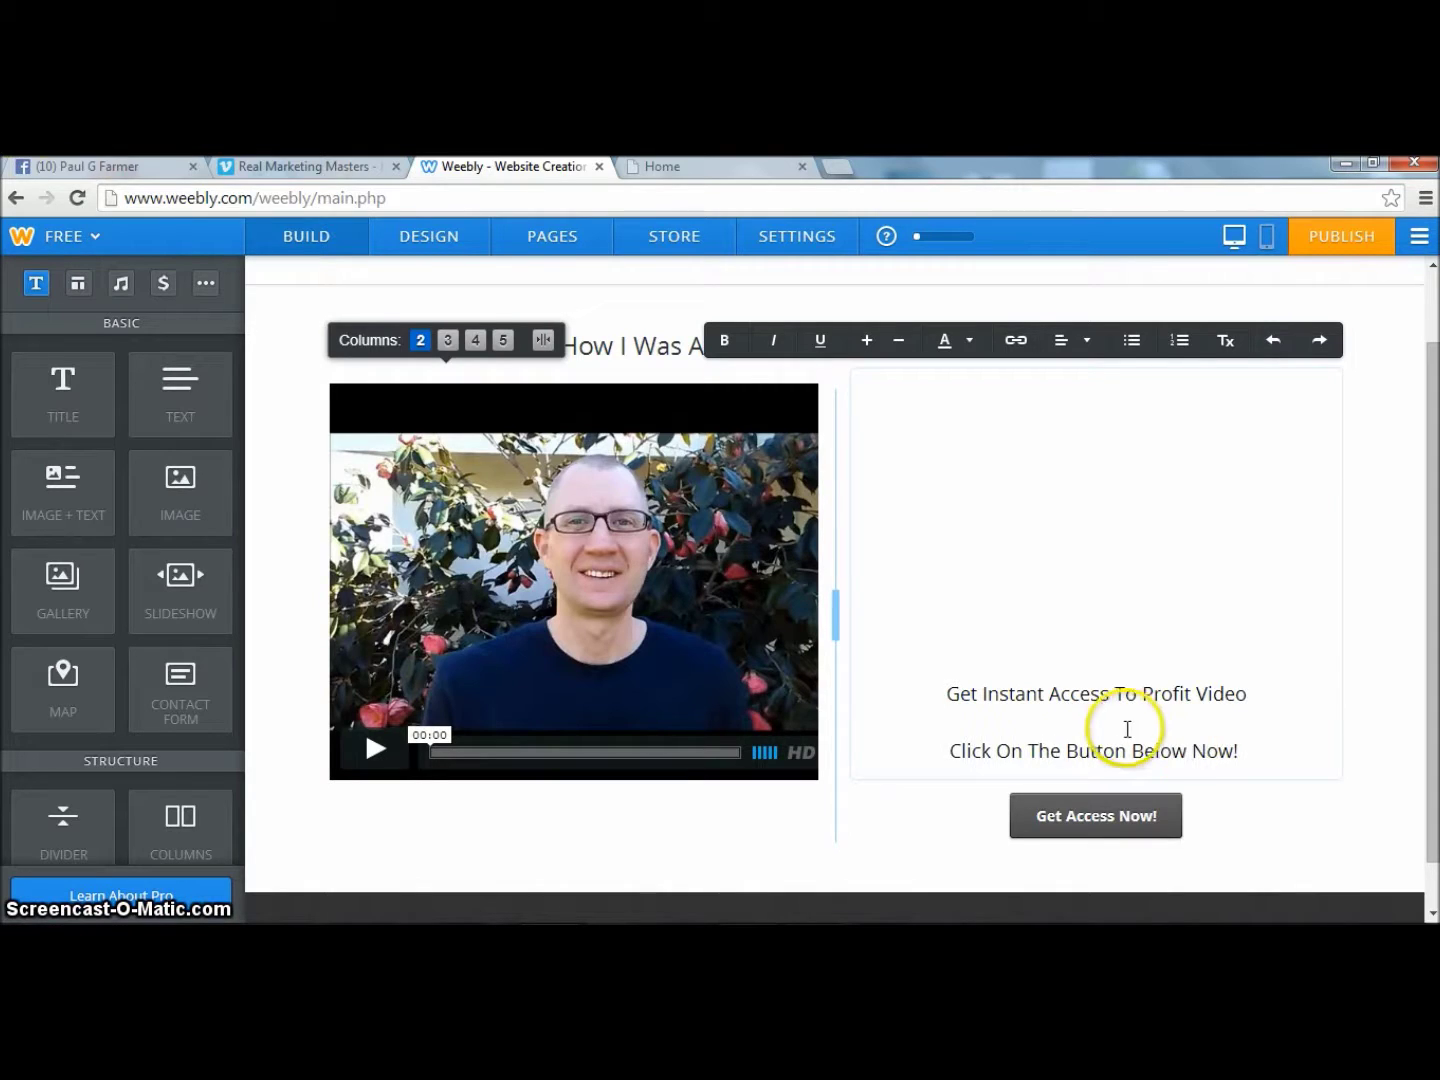
Remove five blank lines above "Get Instant Access To Profit Video" to raise the text and button beside the video.
left_click(946, 698)
key("BackSpace")
key("BackSpace")
key("BackSpace")
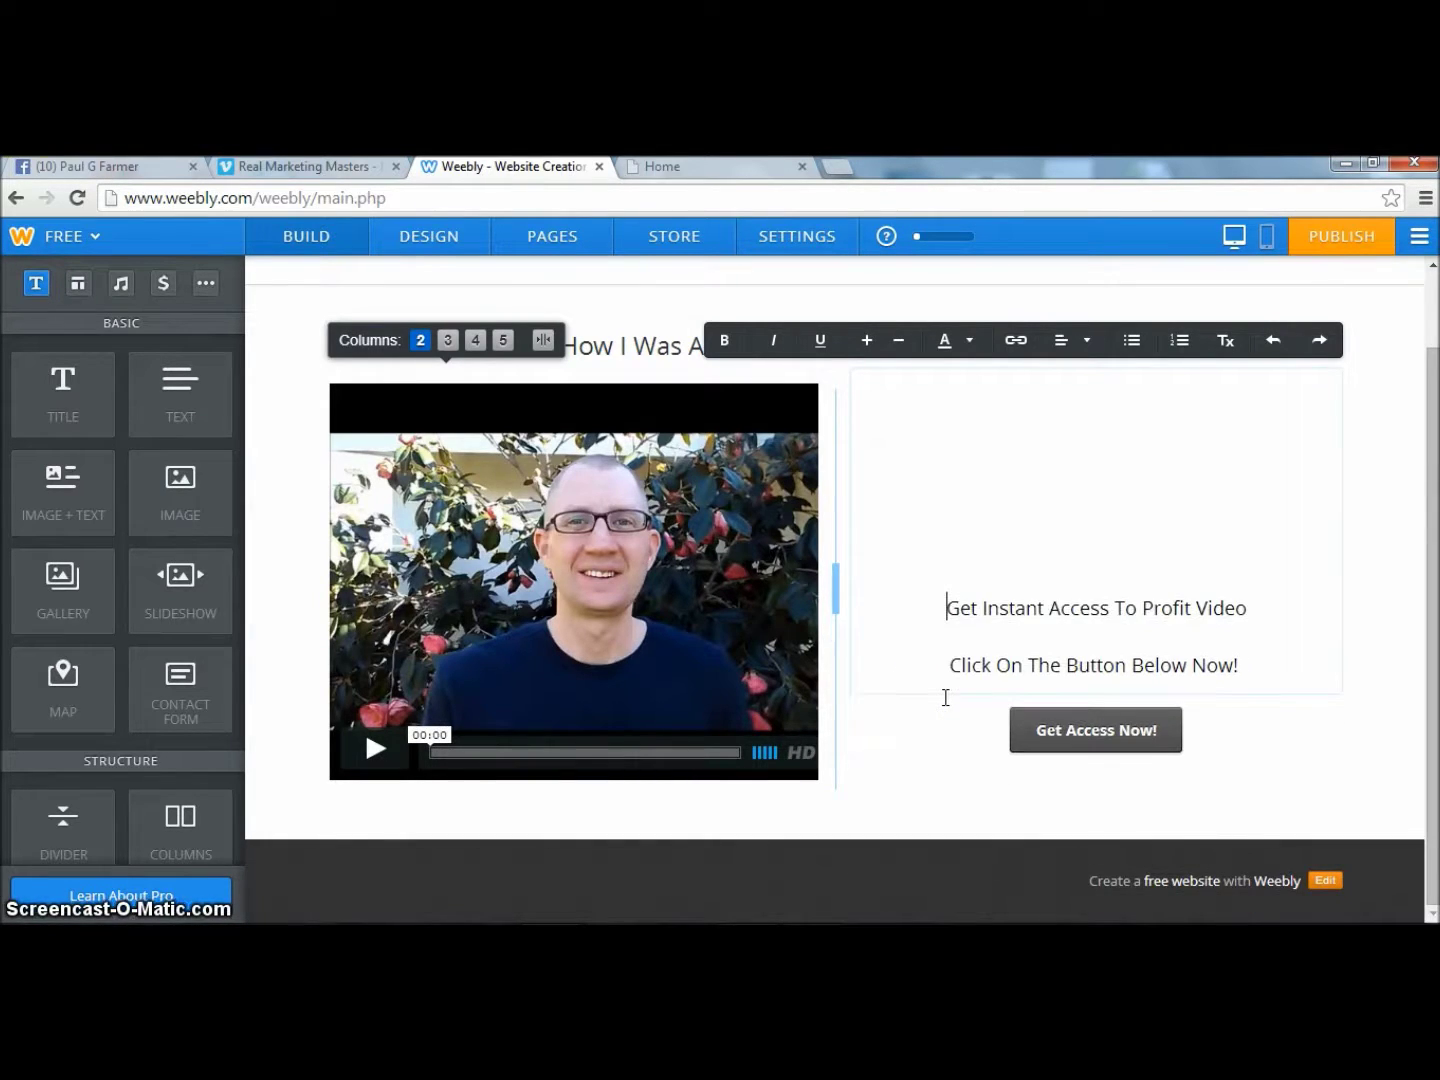
key("BackSpace")
key("BackSpace")
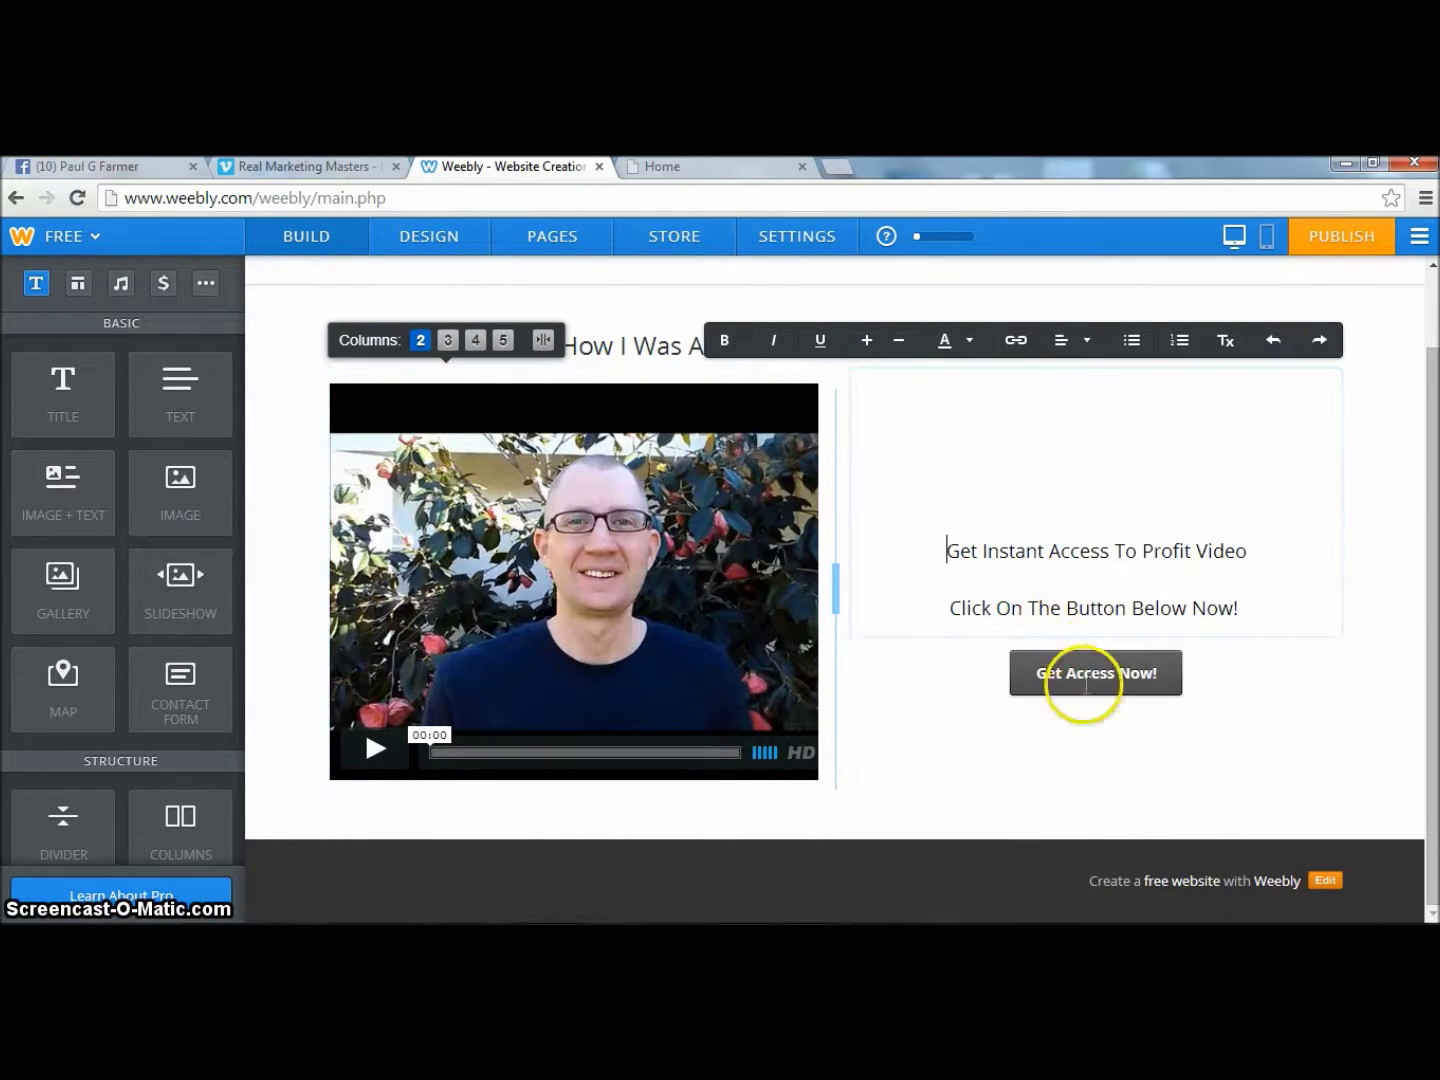
Republish the site with the two-column layout, open makingthe.weebly.com and pause its video.
left_click(1340, 239)
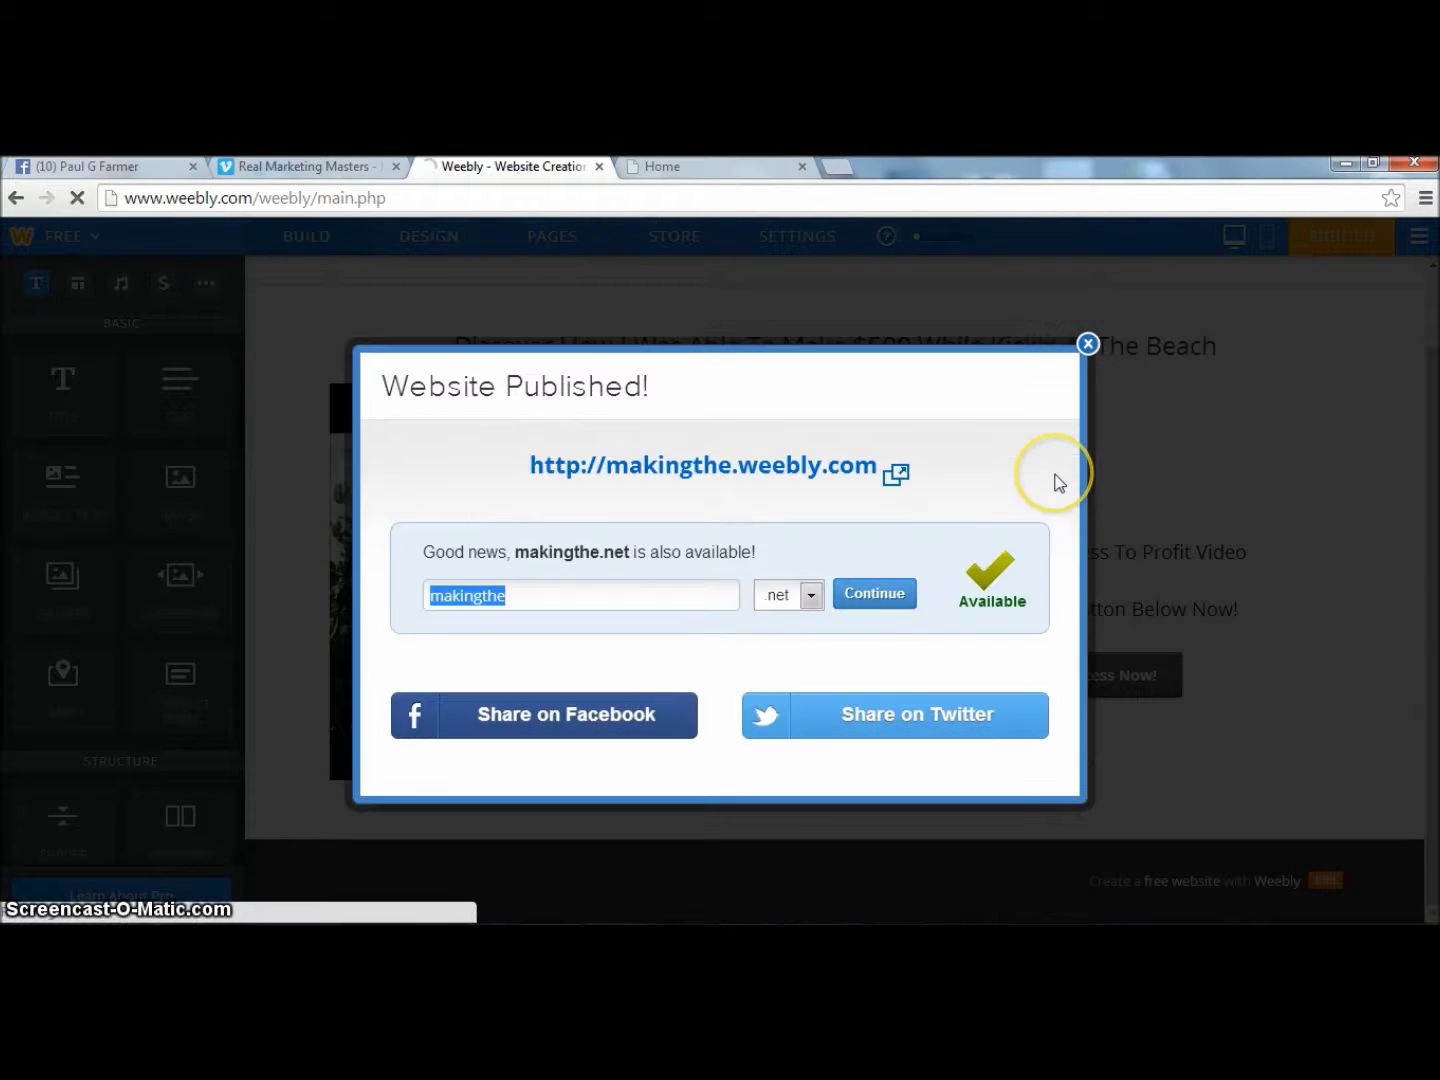
left_click(773, 469)
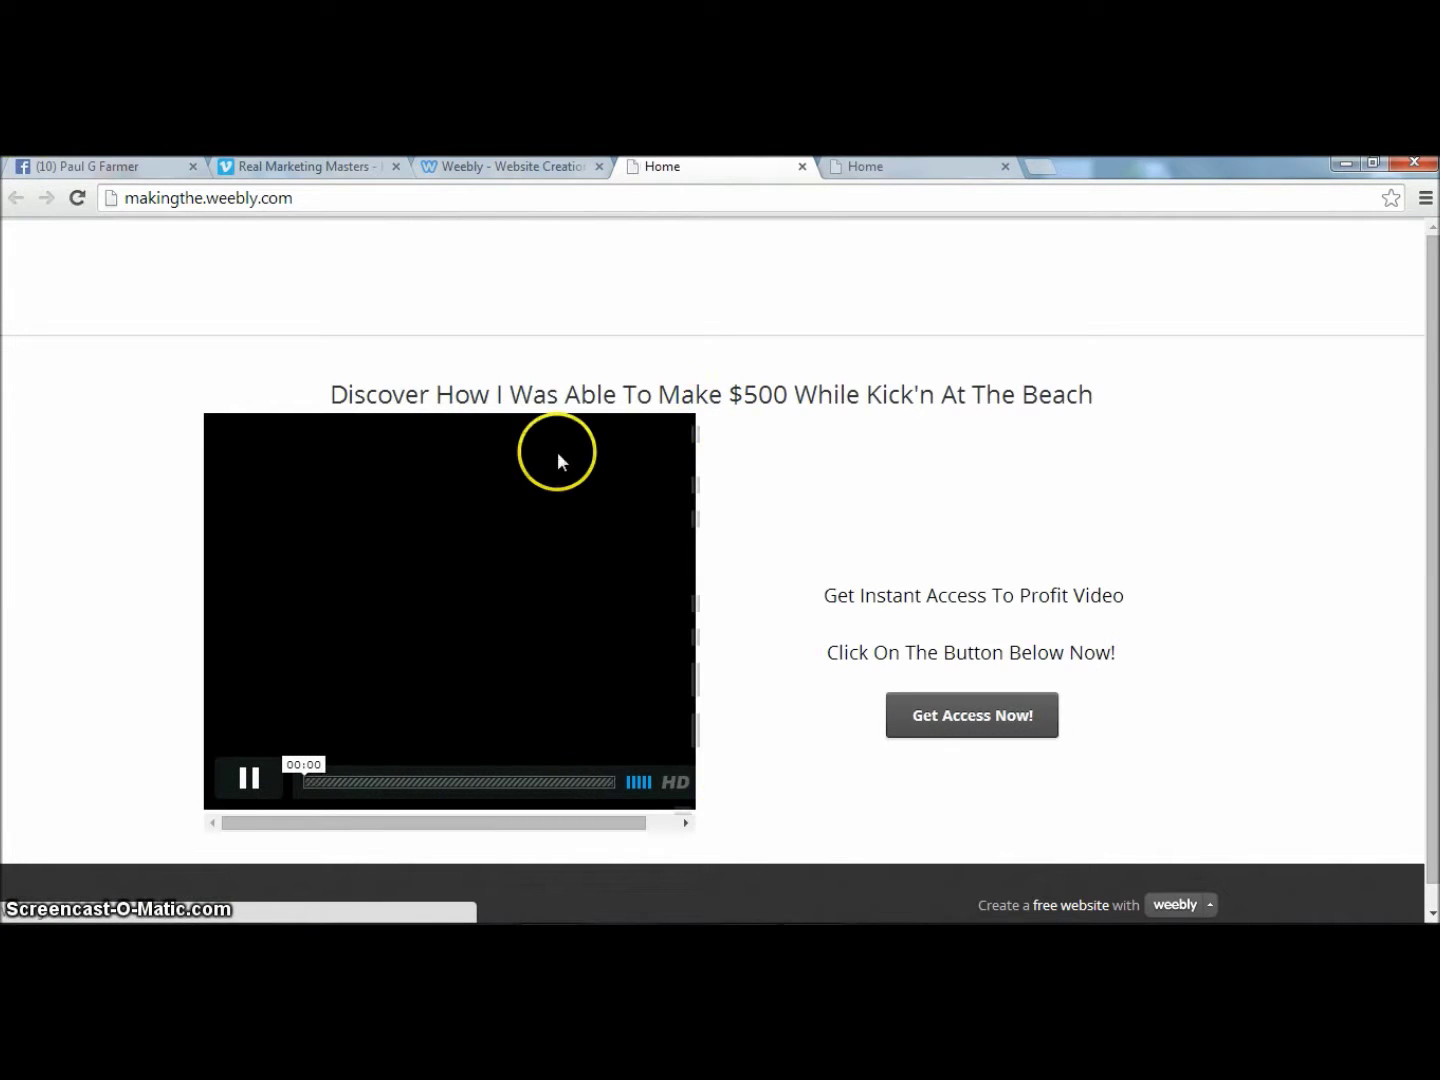
left_click(249, 787)
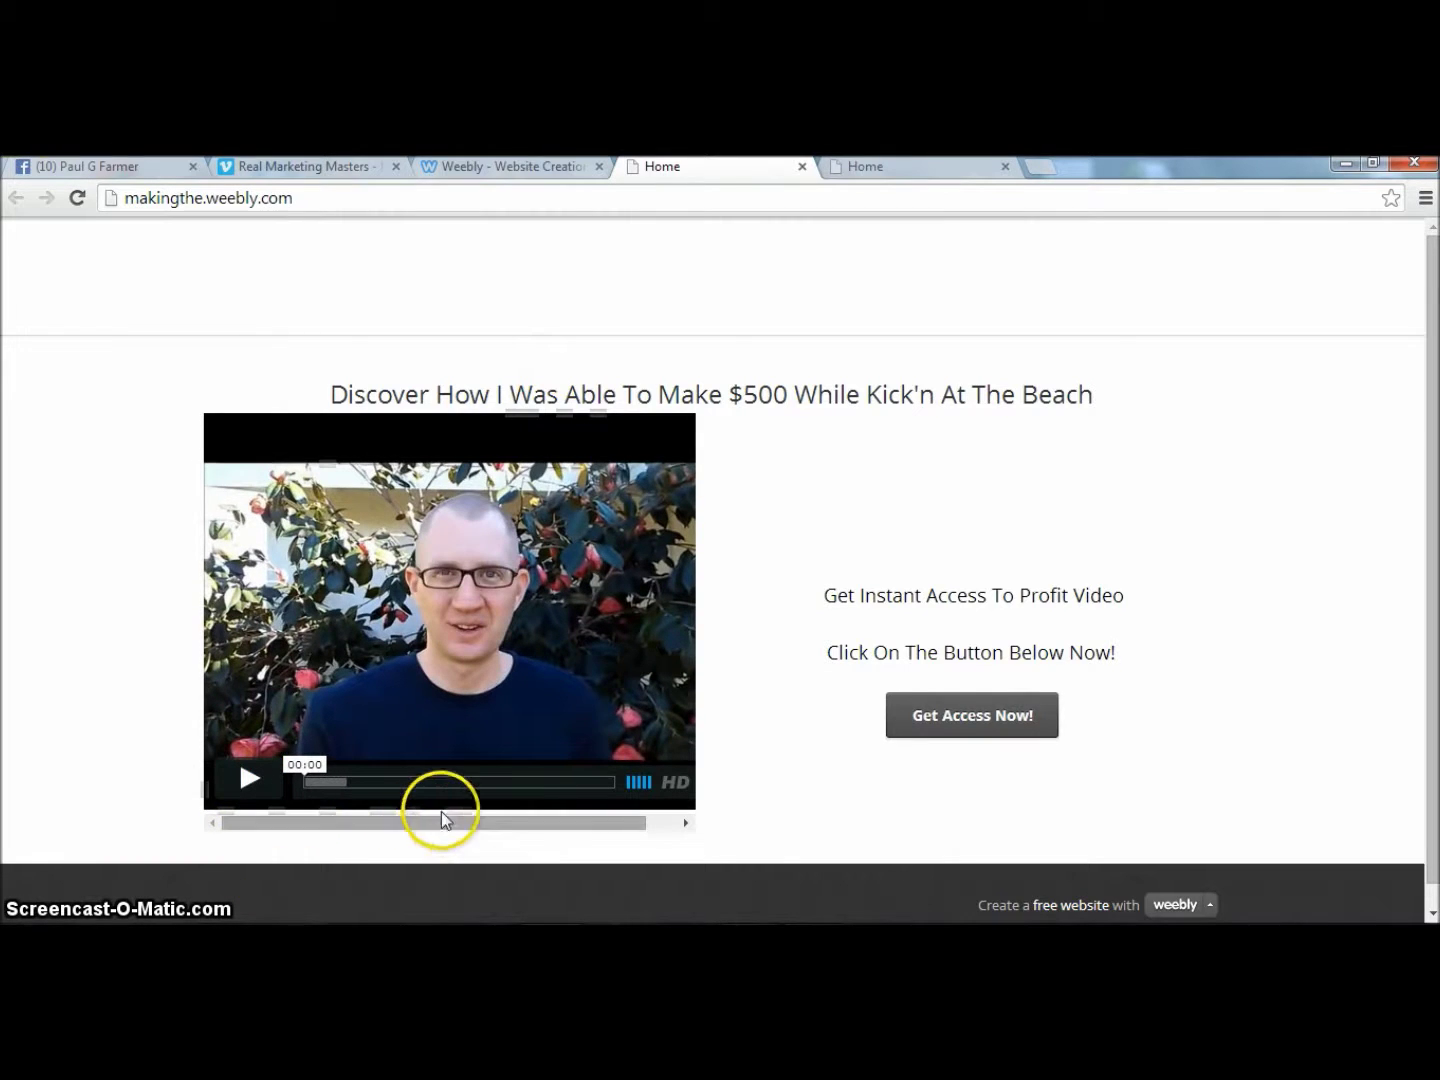
Check the horizontal scrolling of the embedded video's frame on the published page.
left_click(569, 828)
left_click_drag(567, 825, 455, 832)
left_click_drag(540, 825, 418, 843)
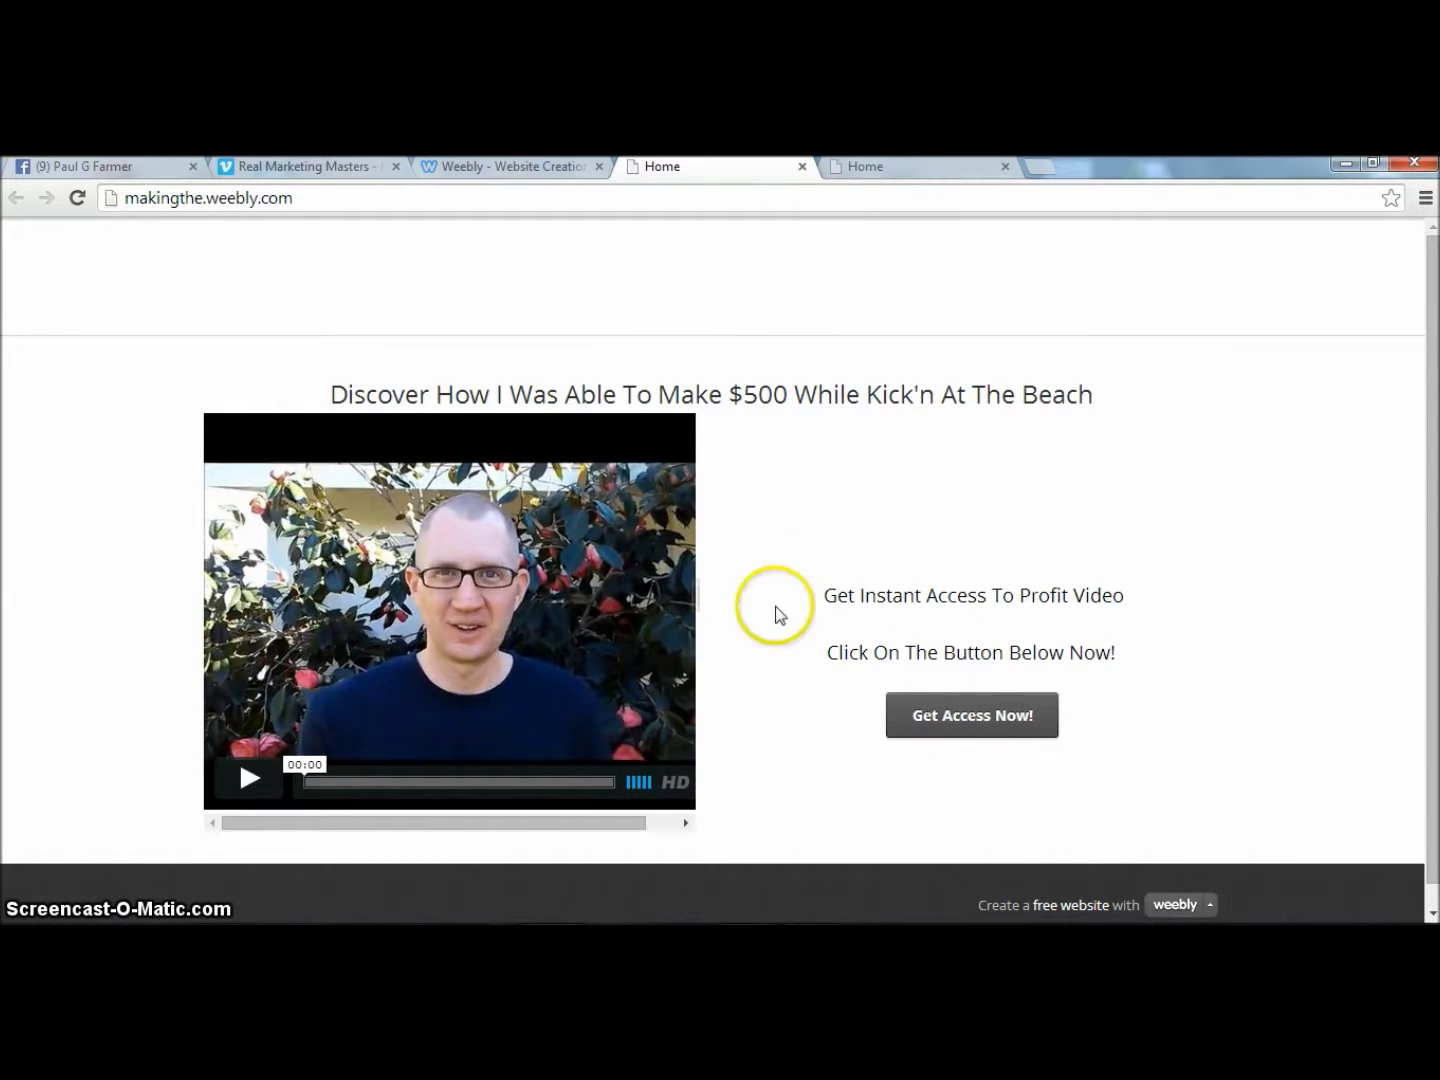
Test the "Get Access Now!" button's link, return to the published capture page and pause its video.
left_click(929, 714)
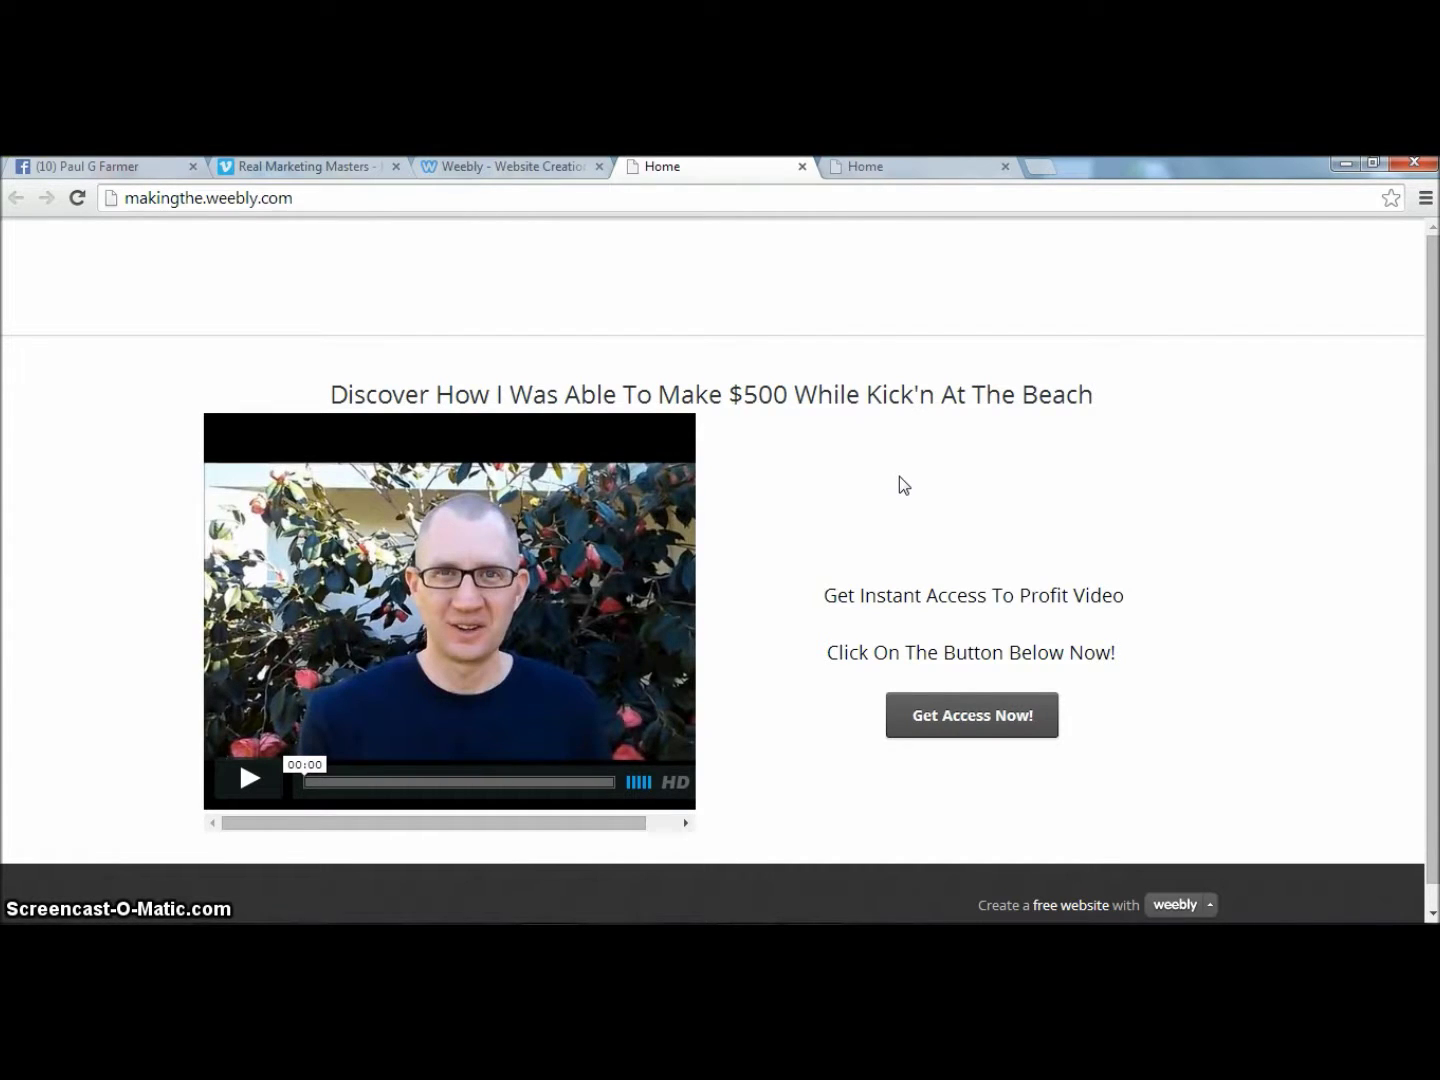
left_click(981, 732)
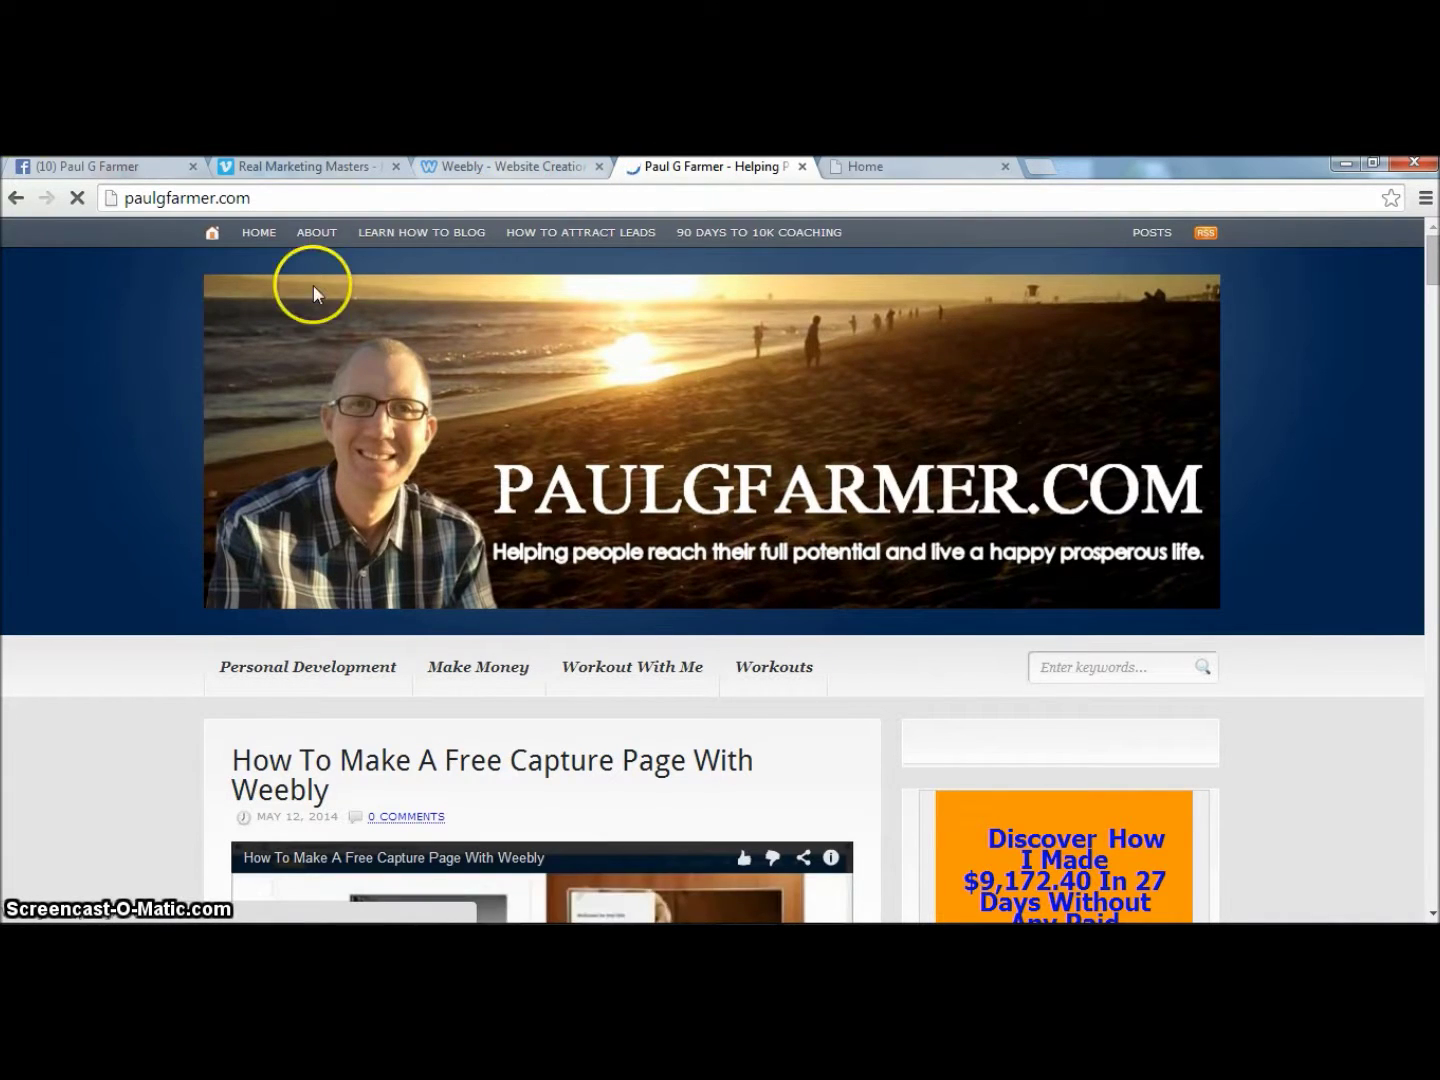
left_click(22, 206)
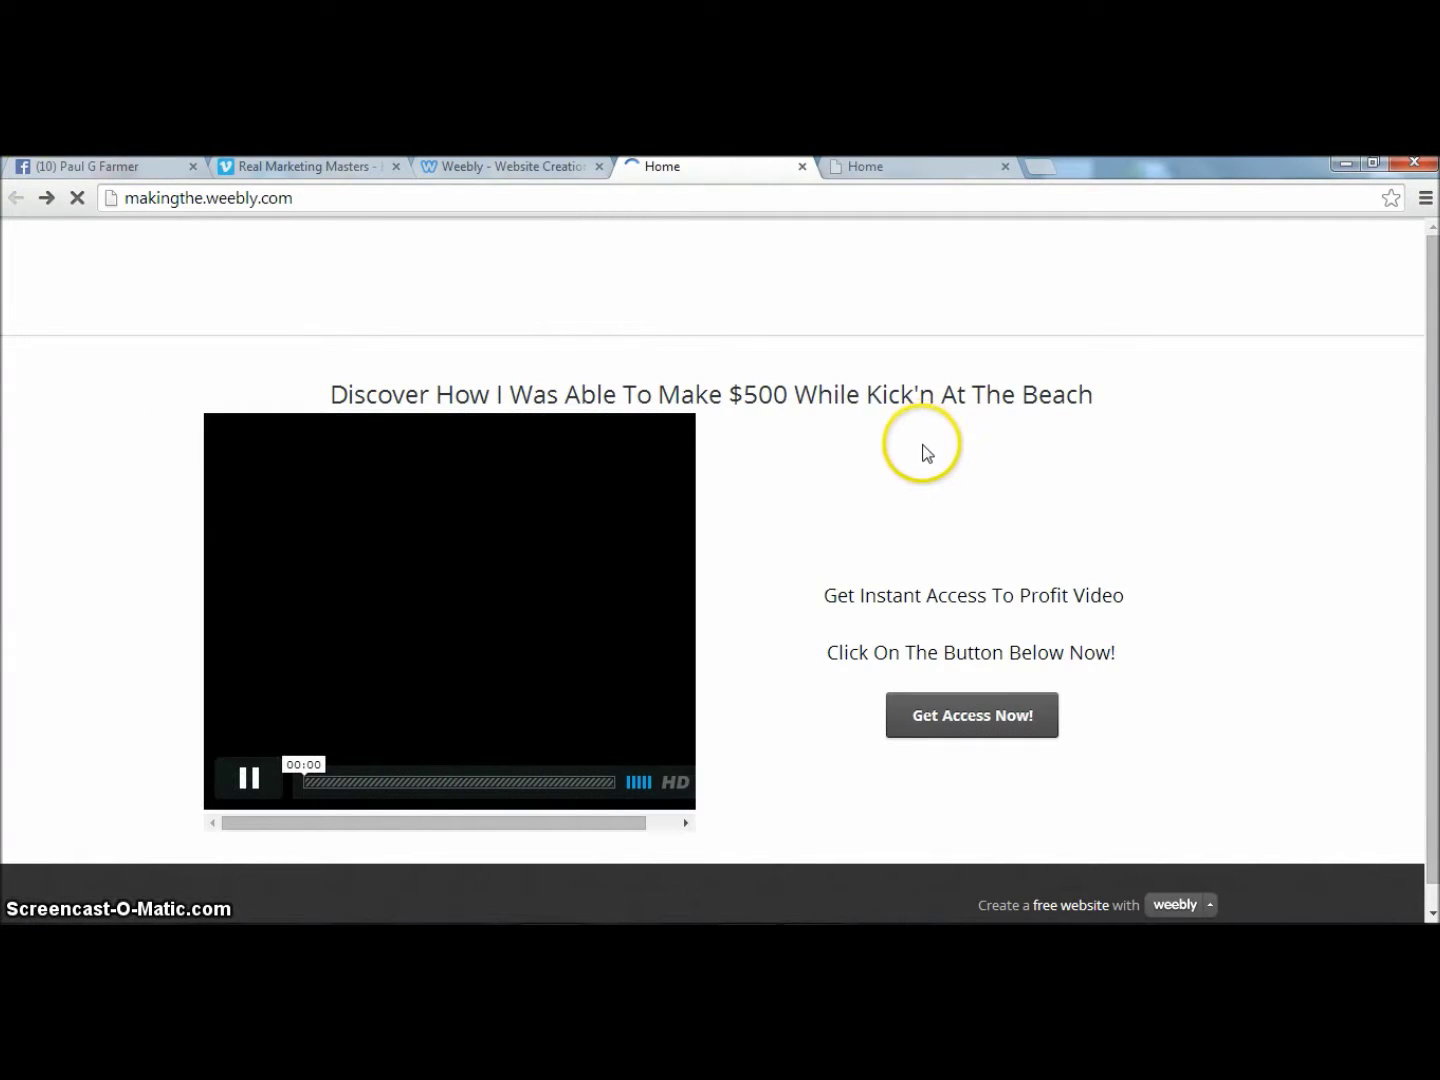
left_click(252, 787)
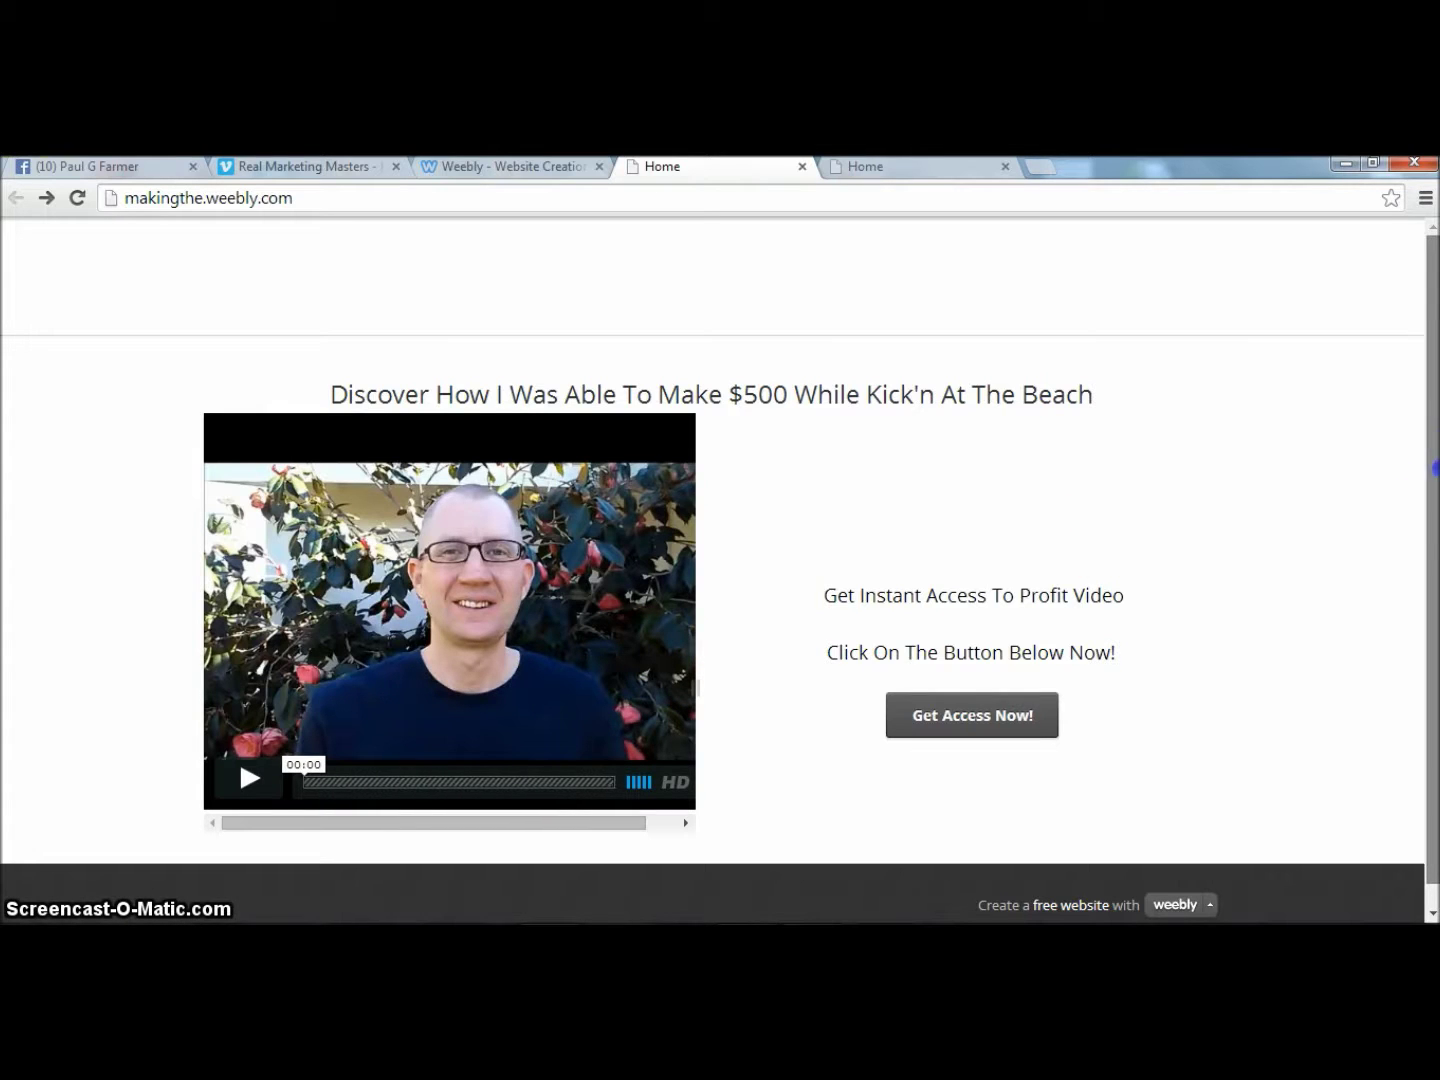
Review the published two-column page down to the "Create a free website with Weebly" footer.
scroll(1435, 541, "down", 1)
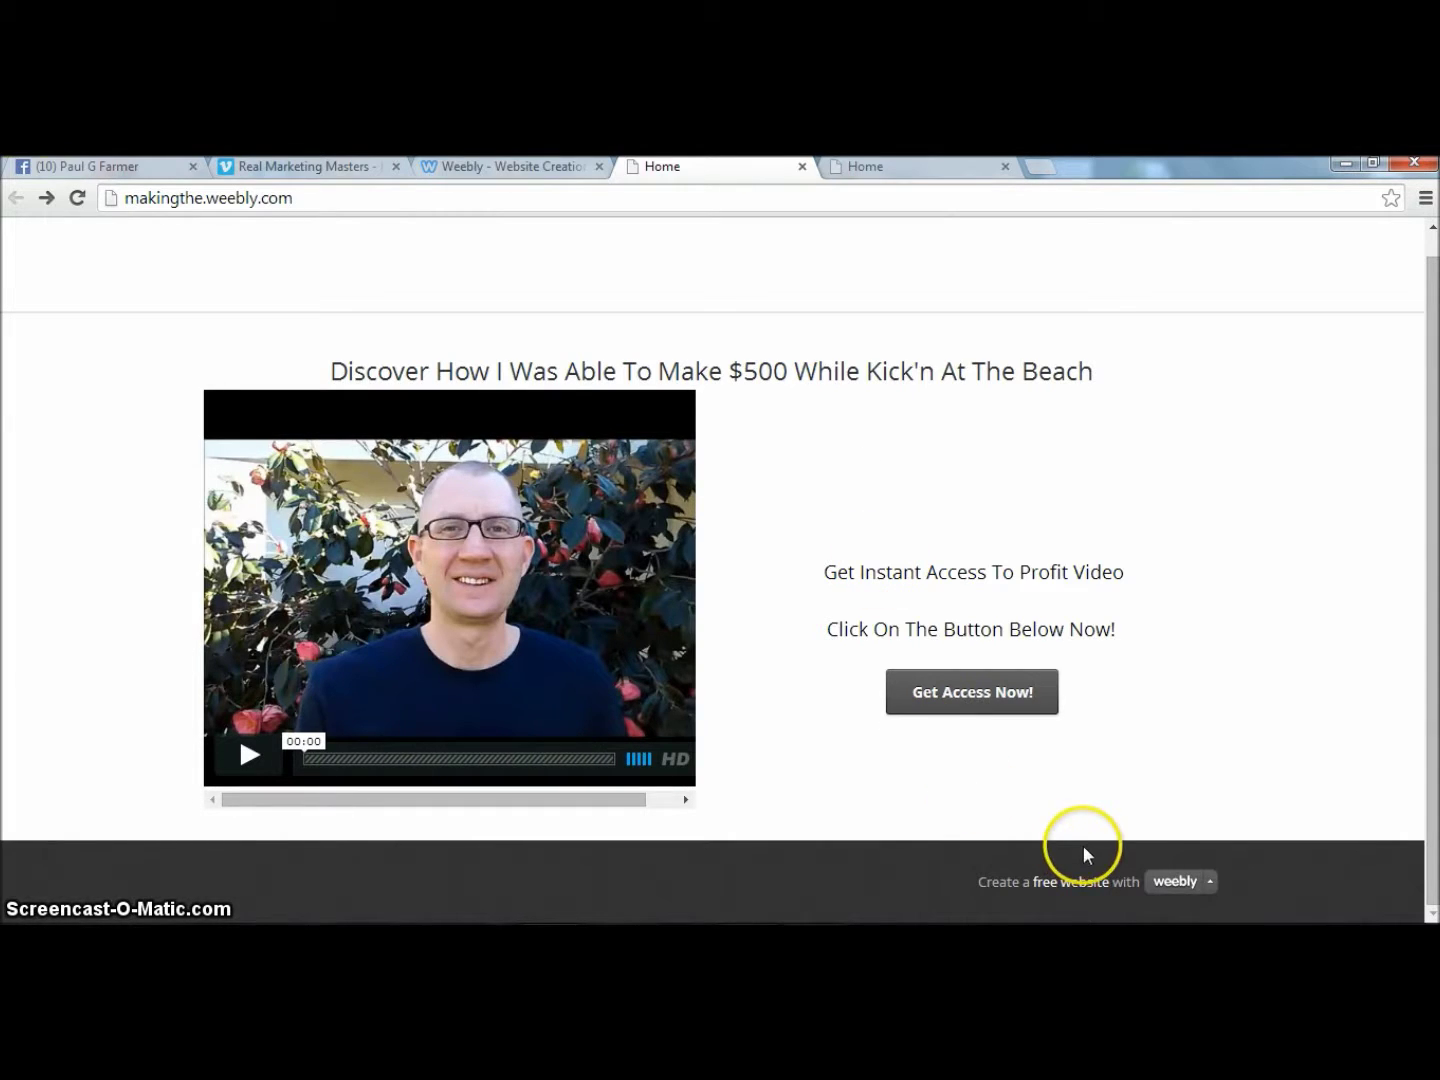
mouse_move(1184, 885)
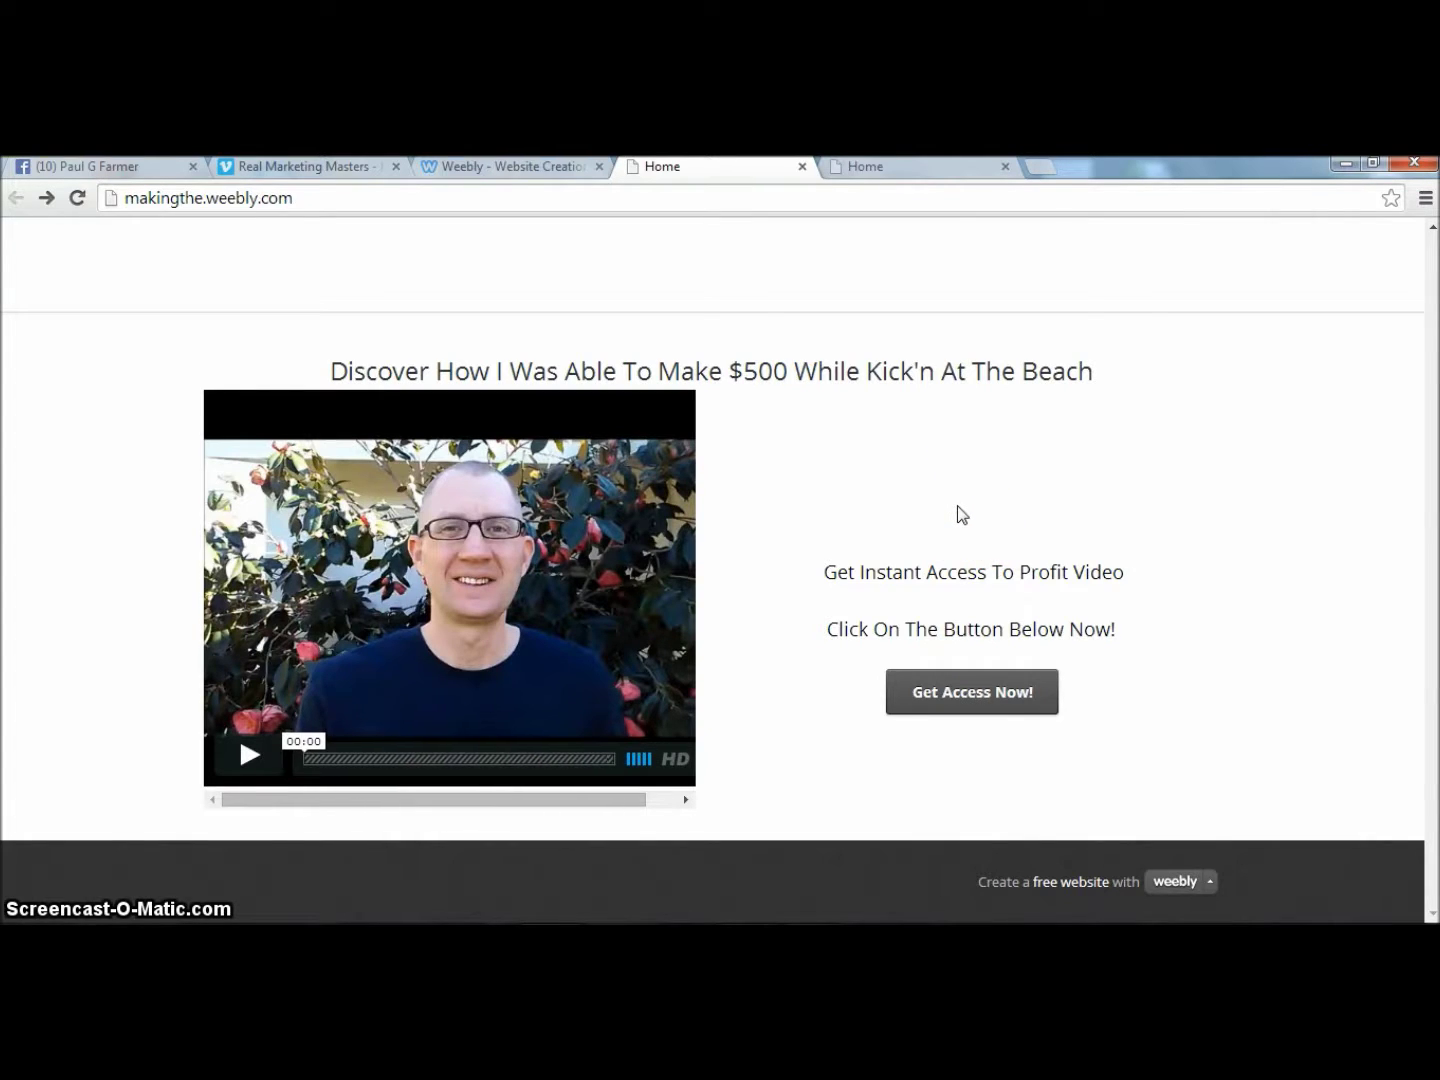
left_click(848, 478)
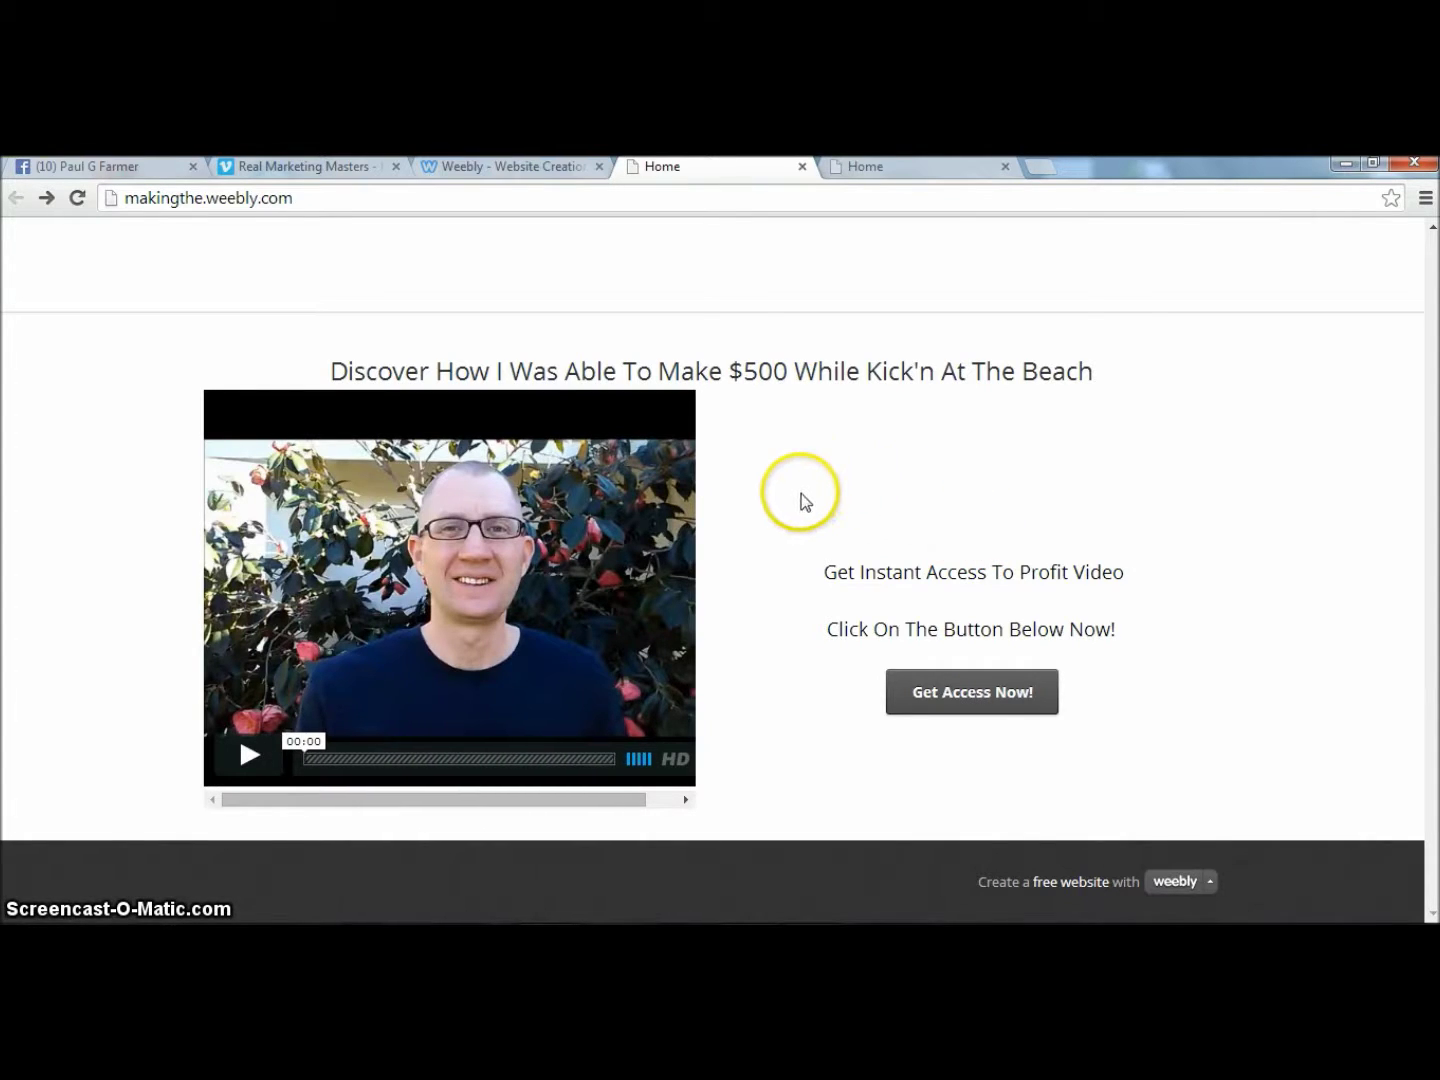